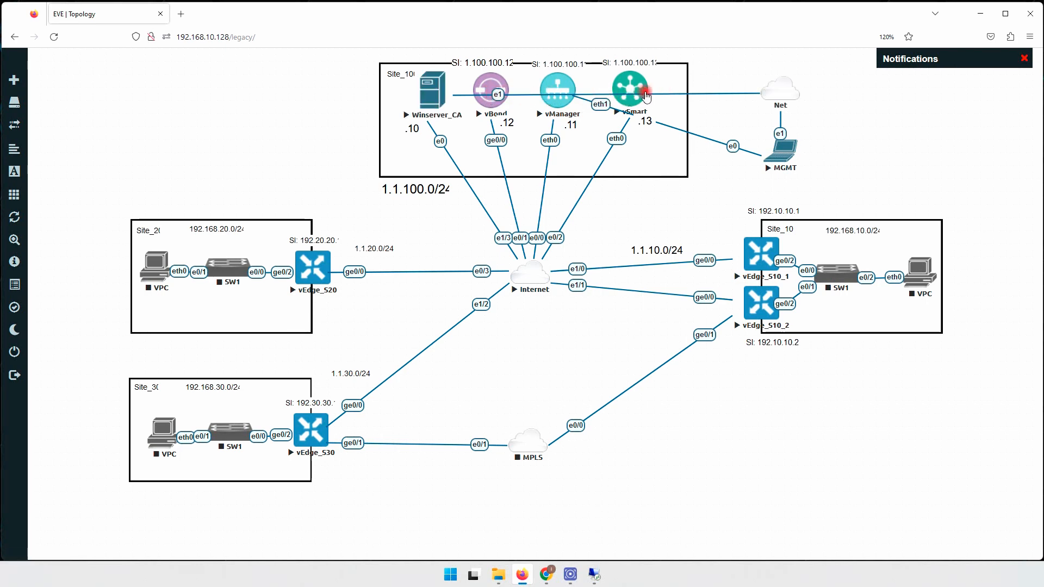
Bring the 192.168.10.100 vManage session to the front and open Monitor > Overview.
mouse_move(598, 578)
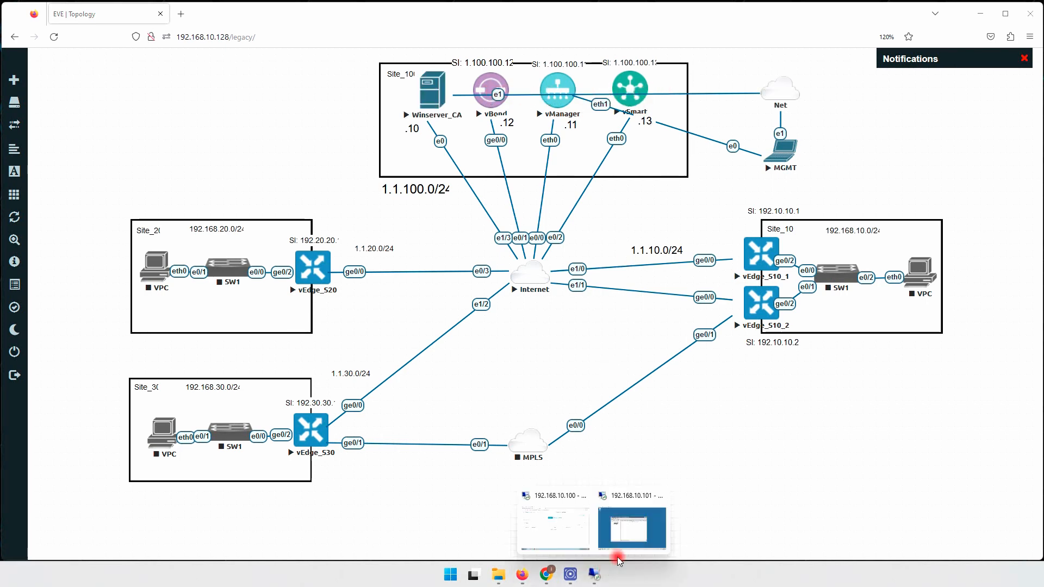
click(568, 524)
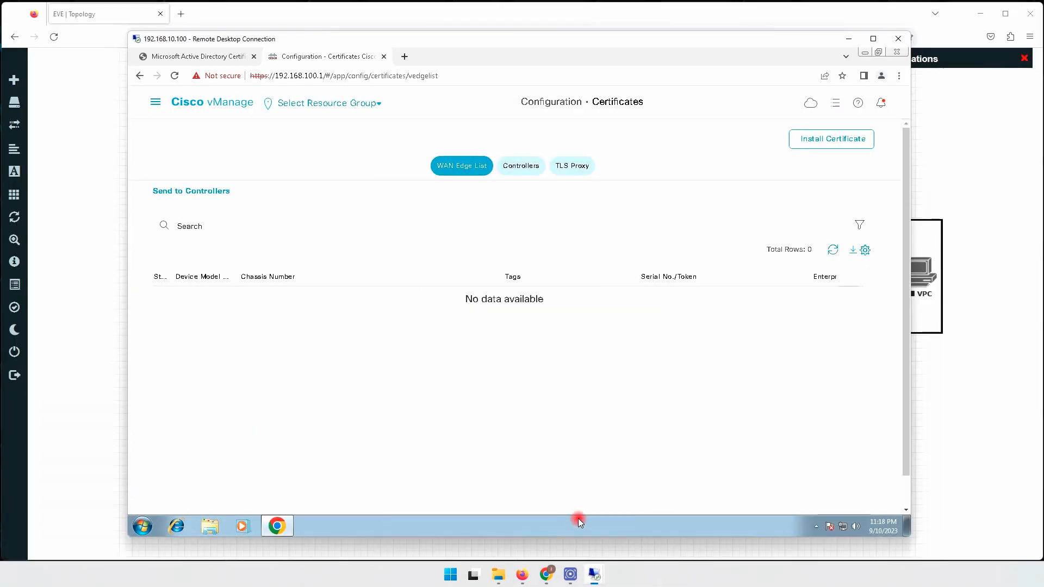
click(153, 105)
click(160, 147)
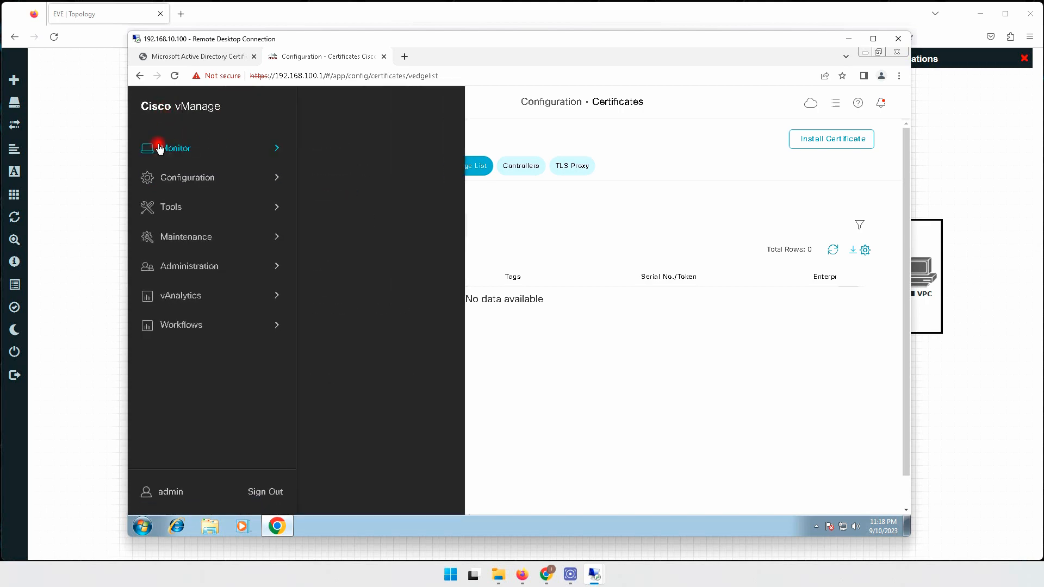
click(325, 143)
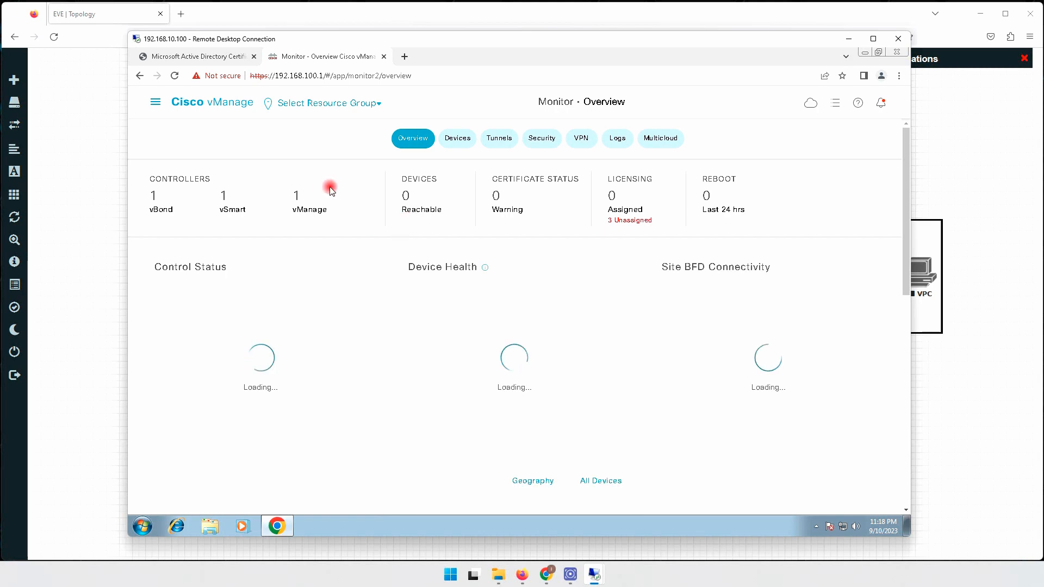
Review the Devices list of vManage, vBond and vSmart, then minimize the remote session.
click(458, 139)
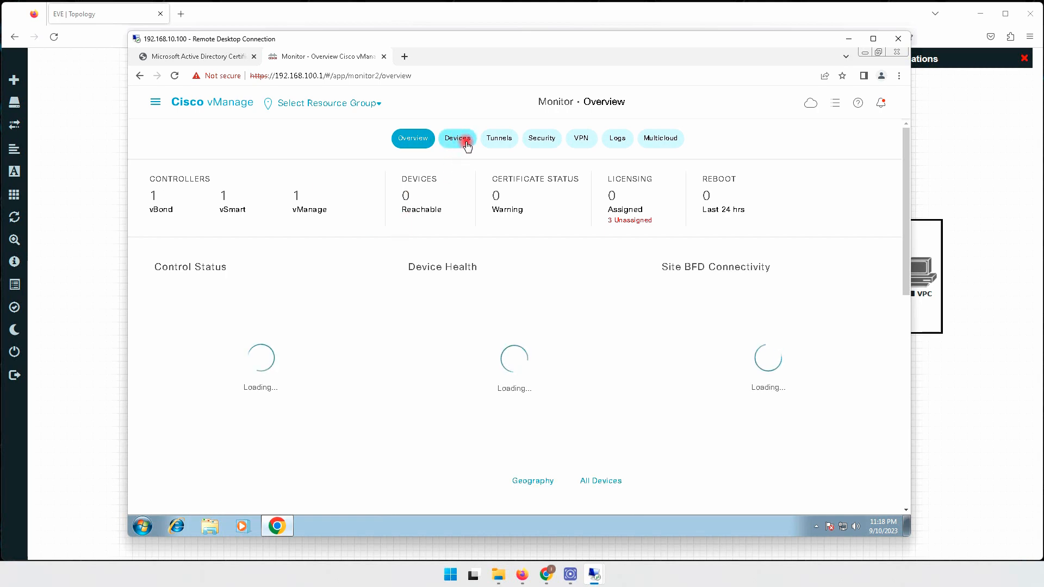
click(295, 207)
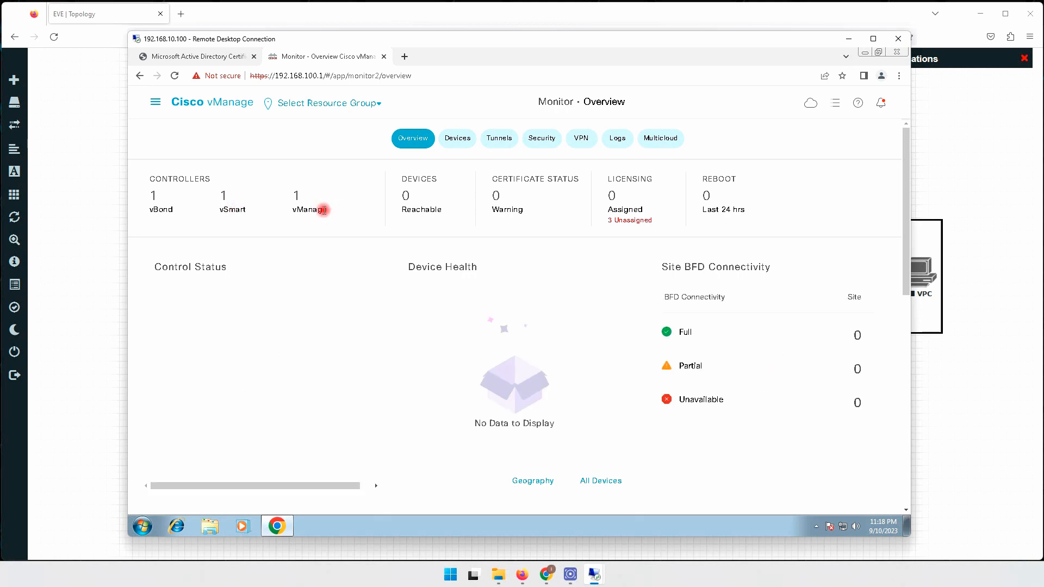
drag(324, 208, 278, 213)
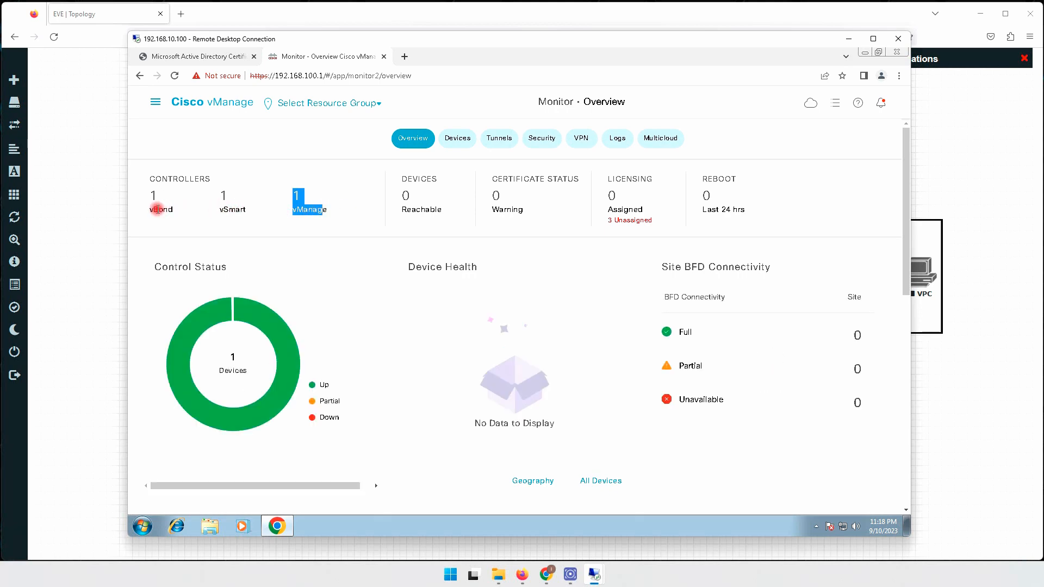
click(454, 139)
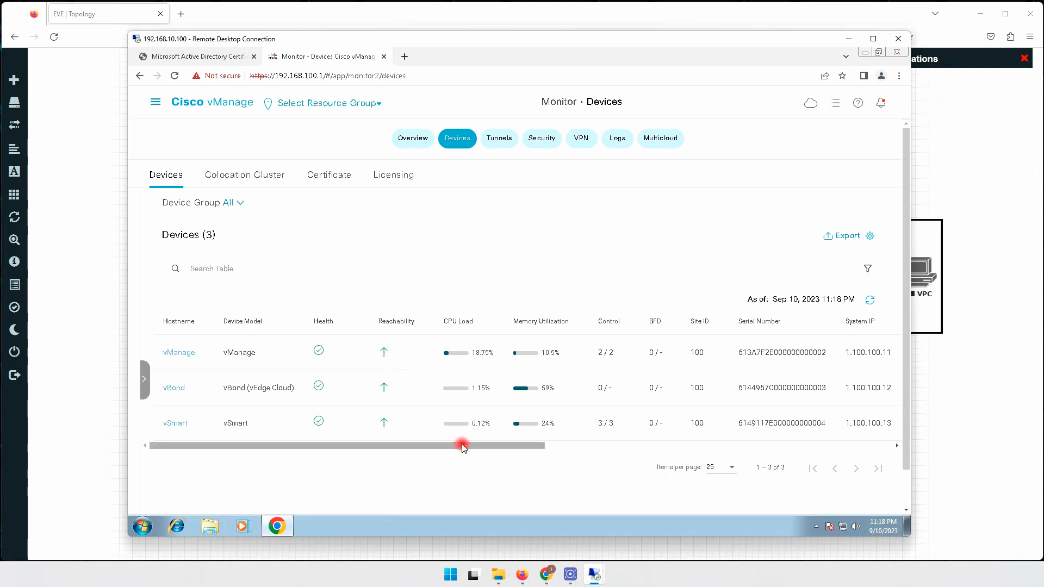
mouse_move(502, 446)
mouse_down()
mouse_move(683, 446)
mouse_move(402, 446)
mouse_up()
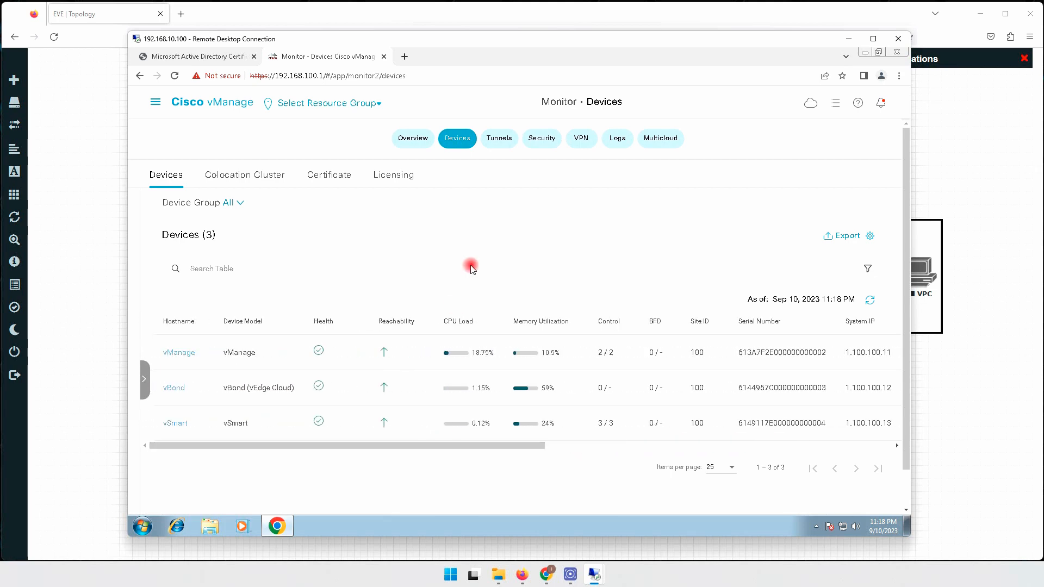
click(848, 40)
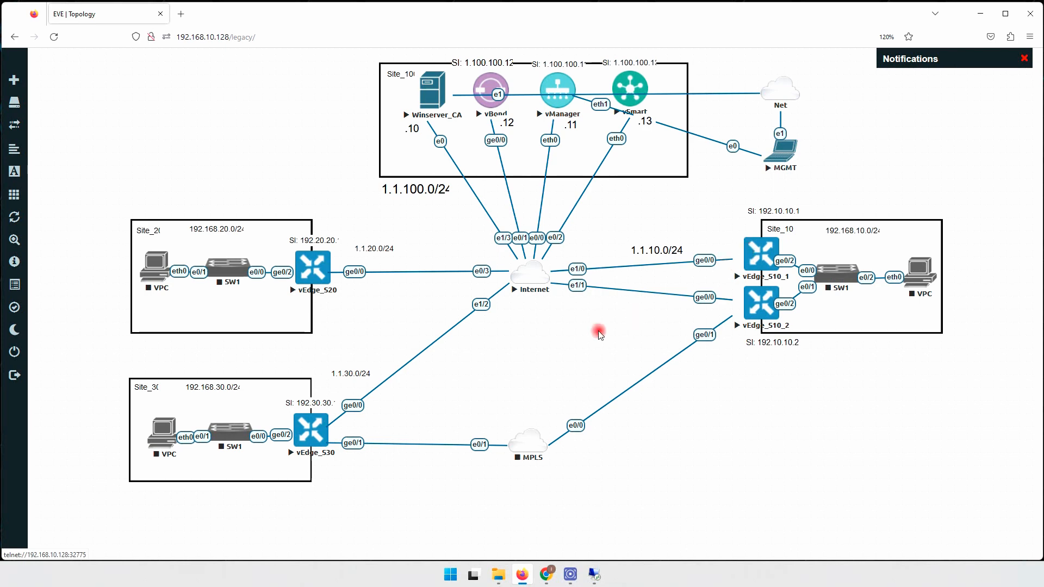
Open the vEdge_S10_1 console and log in as admin.
click(758, 249)
click(144, 149)
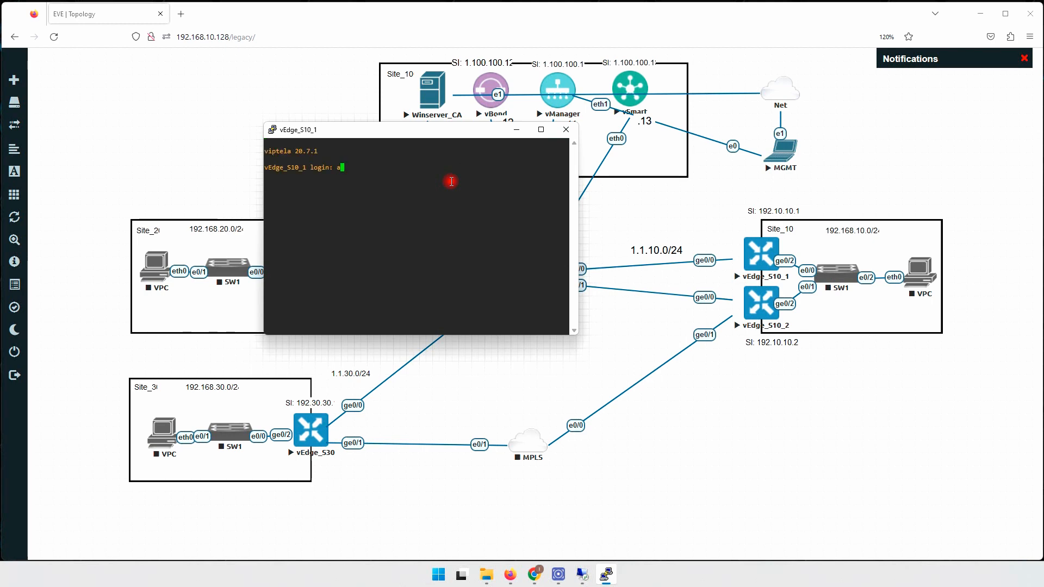
text(admin)
key(Return)
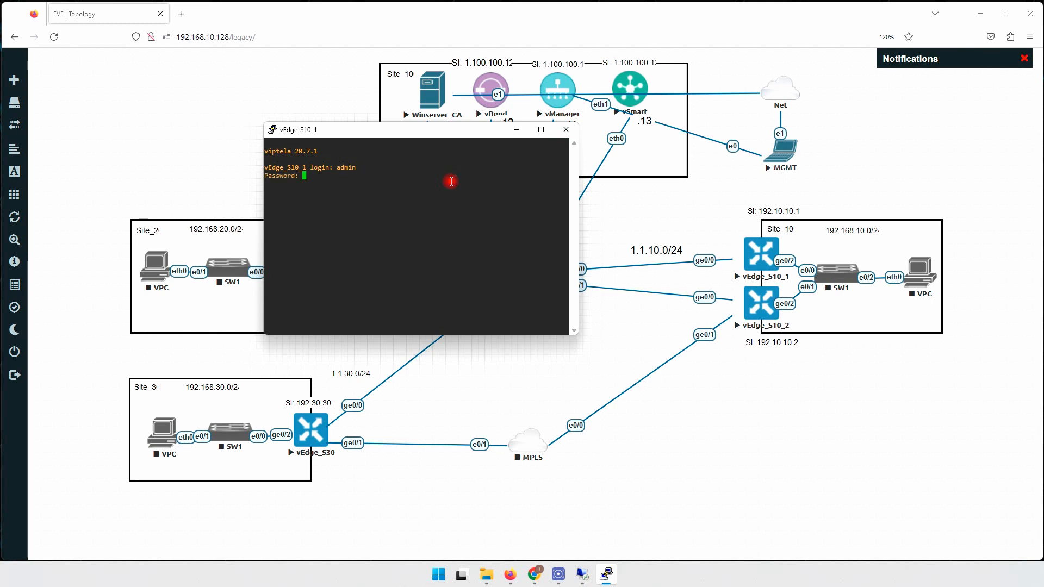
key(Return)
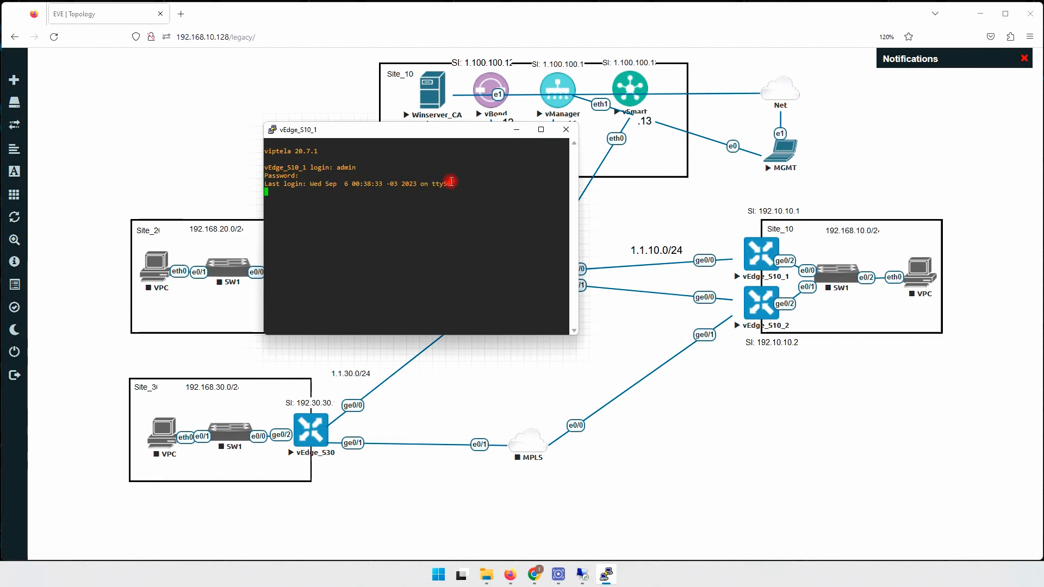
key(Return)
key(Return)
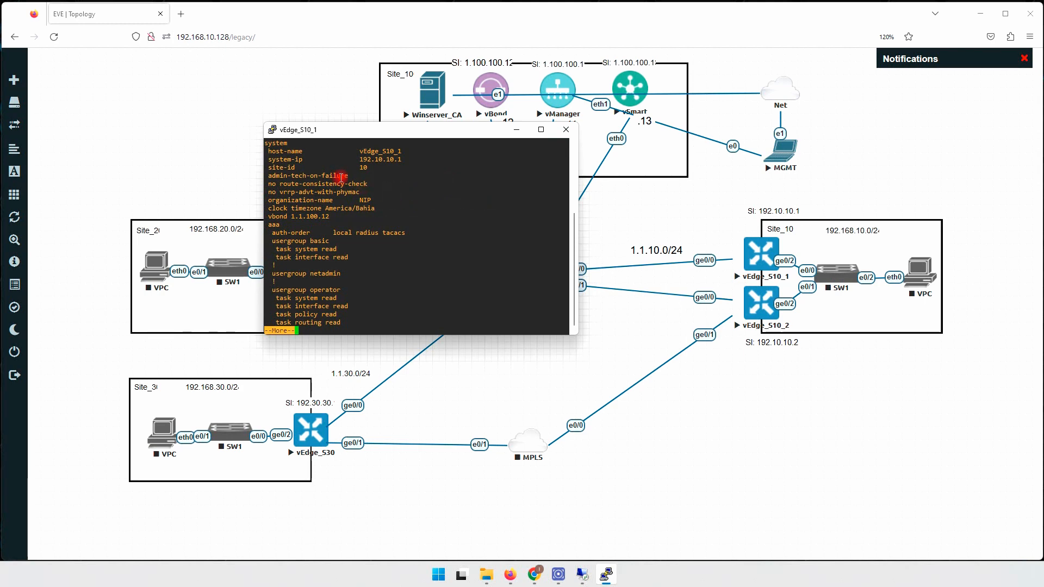
Check the running config: host name, vbond 1.1.100.12, organization NIP, VPN 0 ge0/0 1.1.10.10/24.
drag(357, 151, 571, 169)
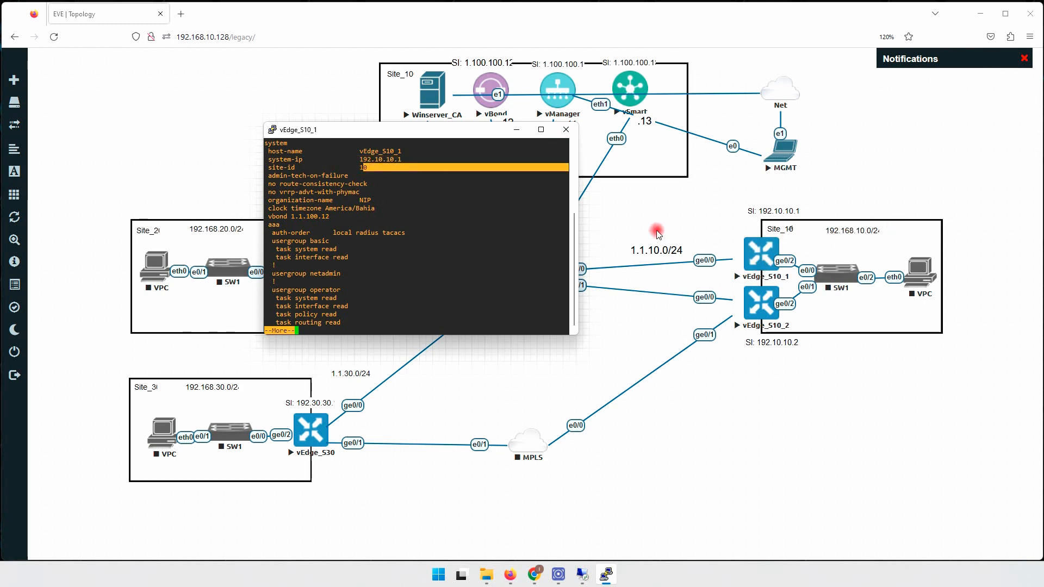
drag(268, 216, 333, 215)
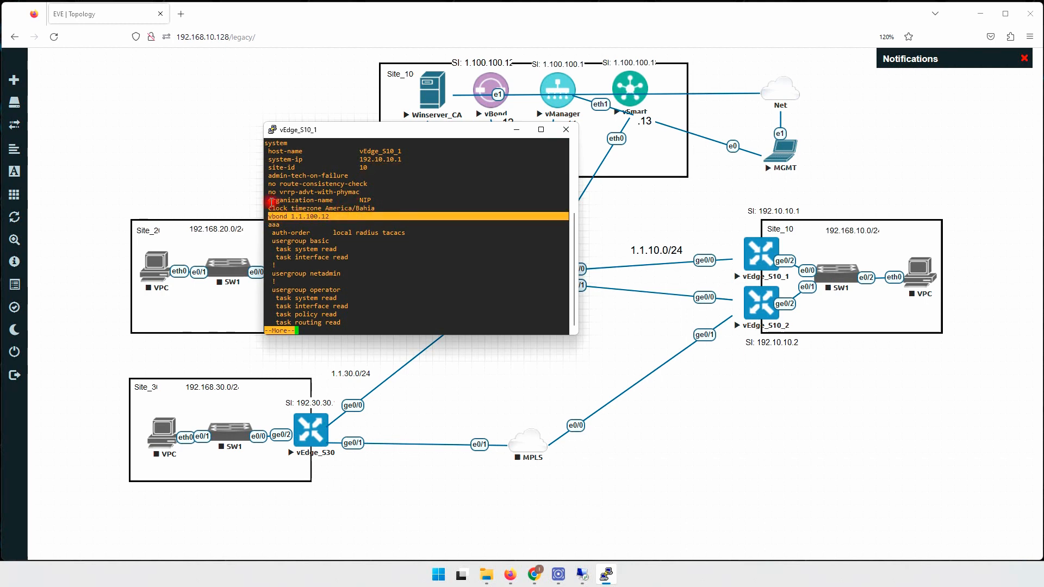
drag(271, 201, 375, 200)
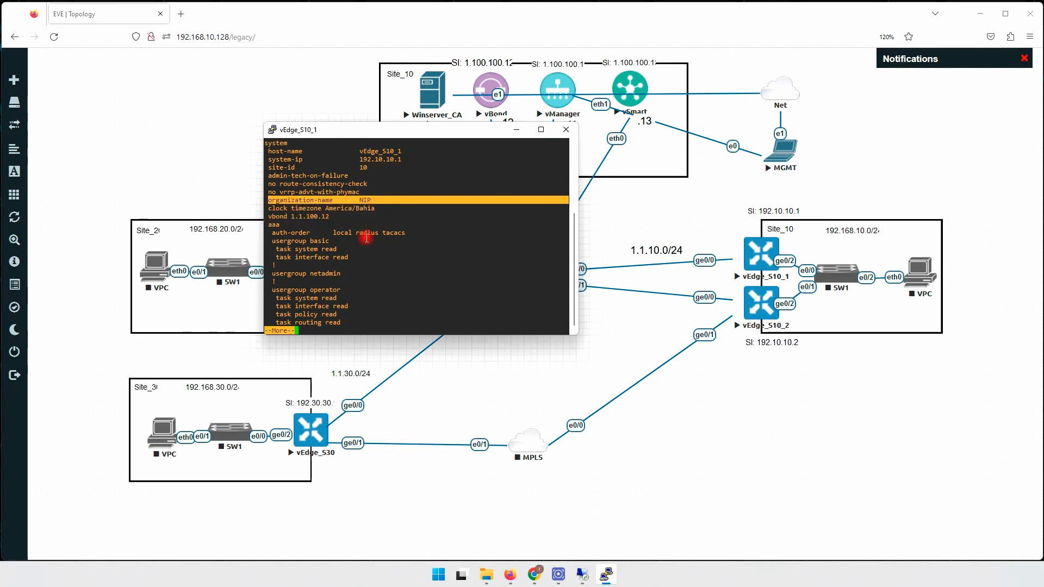
key(space)
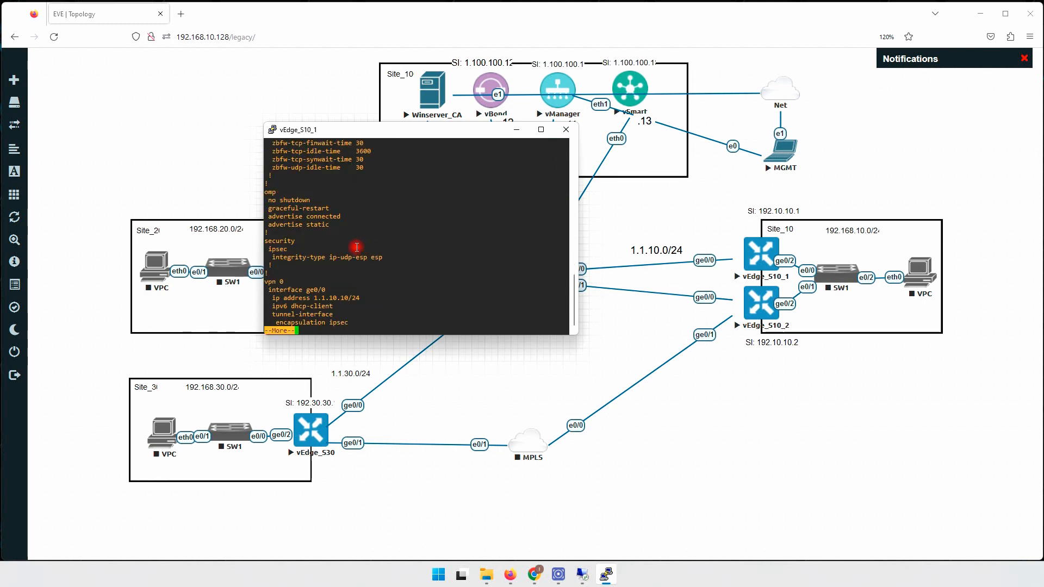
key(space)
scroll(348, 223, up, 4)
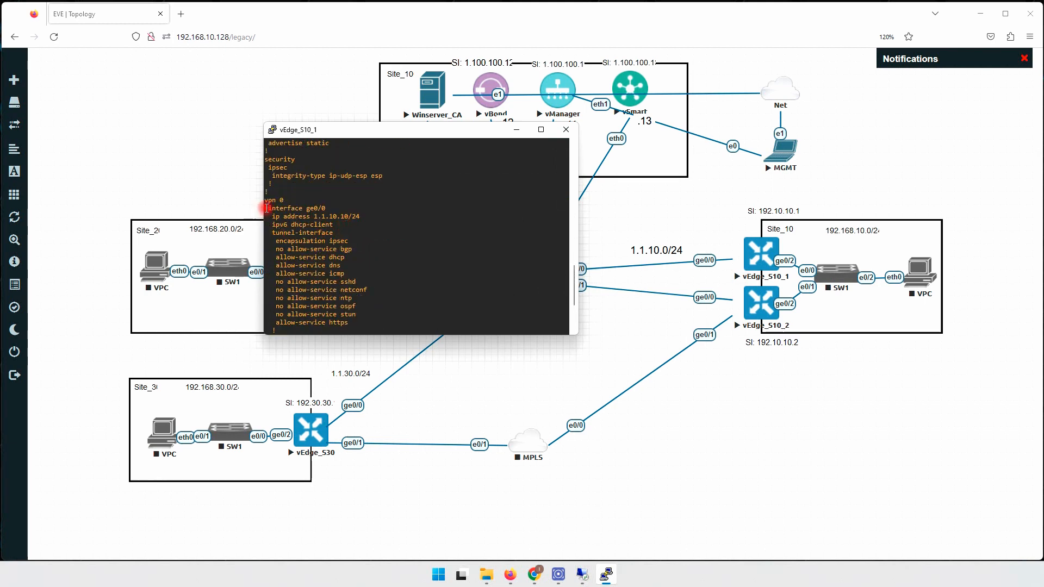
drag(285, 202, 339, 210)
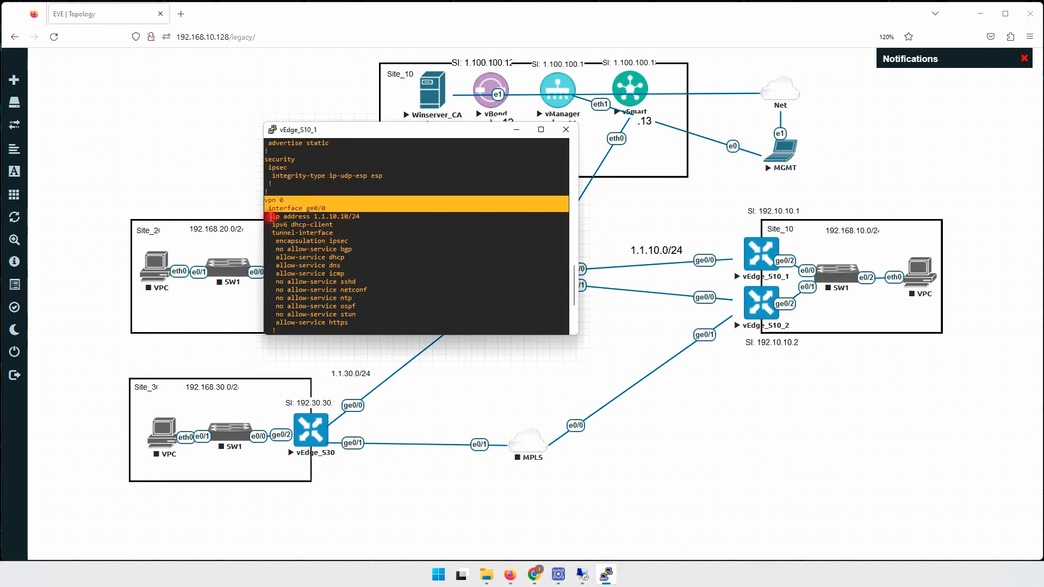
drag(271, 216, 369, 215)
click(376, 236)
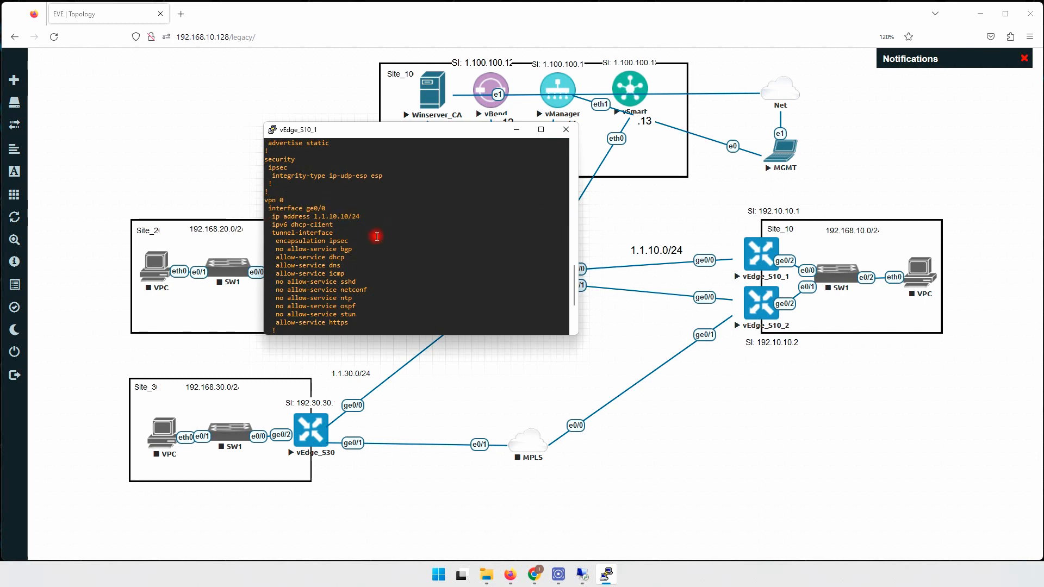
scroll(377, 235, down, 4)
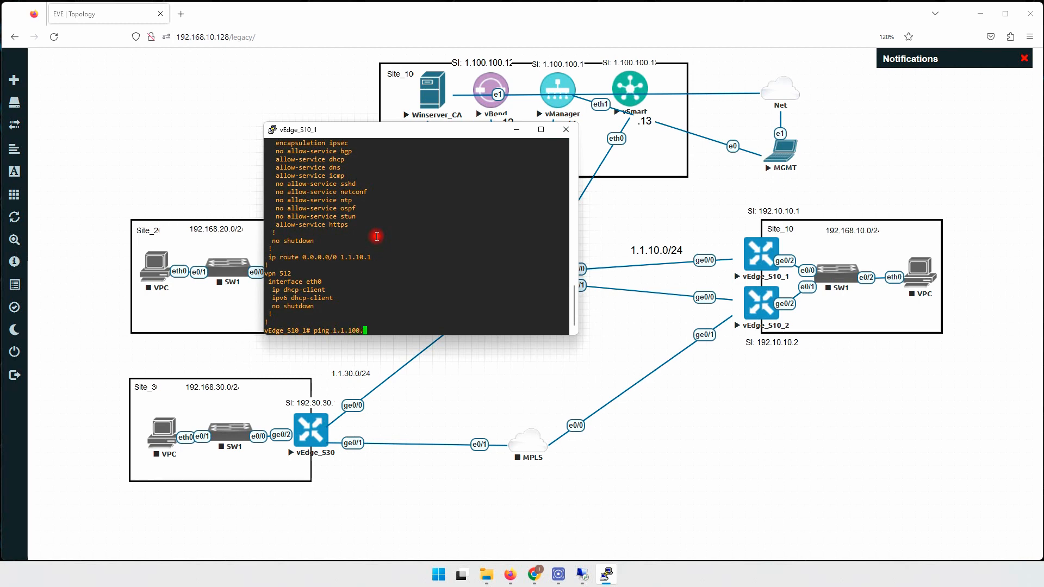
Ping 1.1.100.11, 1.1.100.12 and 1.1.100.13 from vEdge_S10_1, each with 0% packet loss.
key(Return)
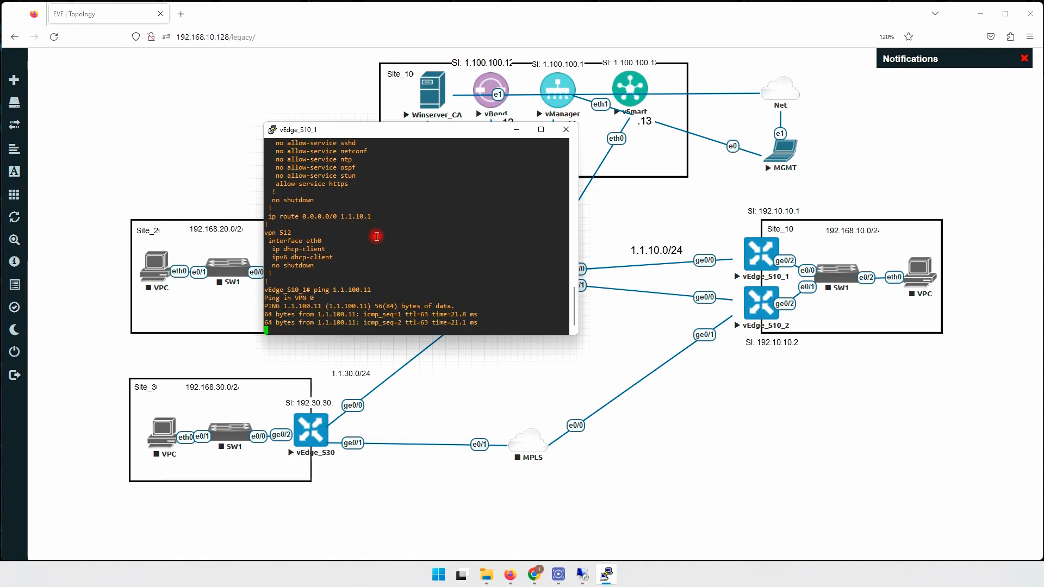
key(ctrl+c)
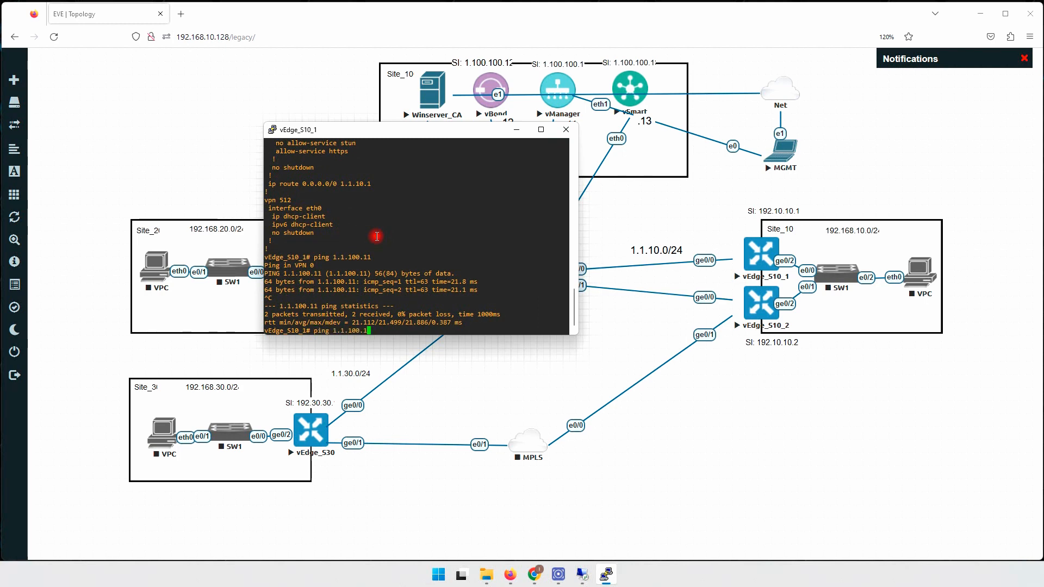
text(2)
key(Return)
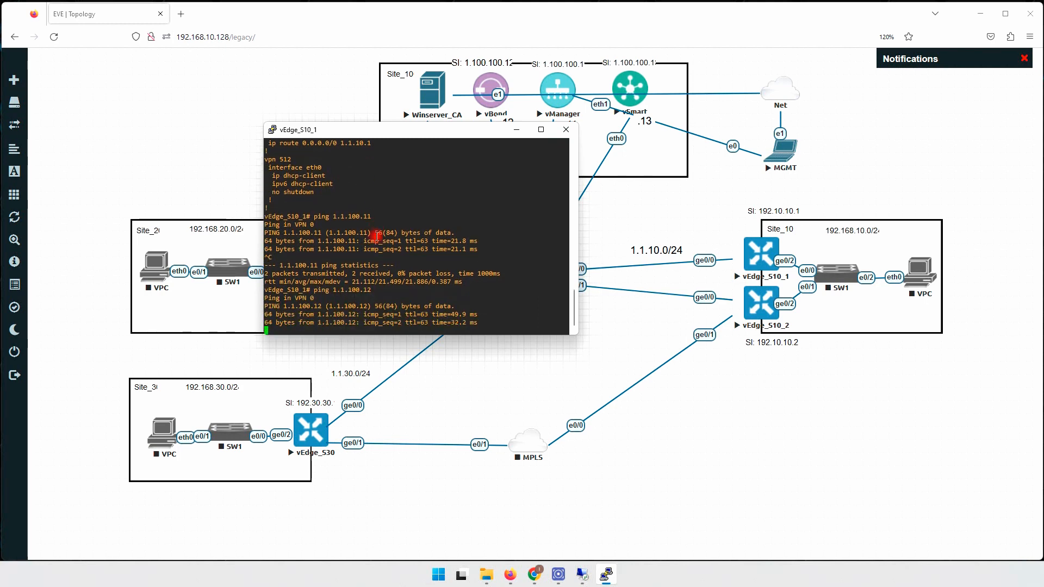
key(ctrl+c)
key(Up)
key(Return)
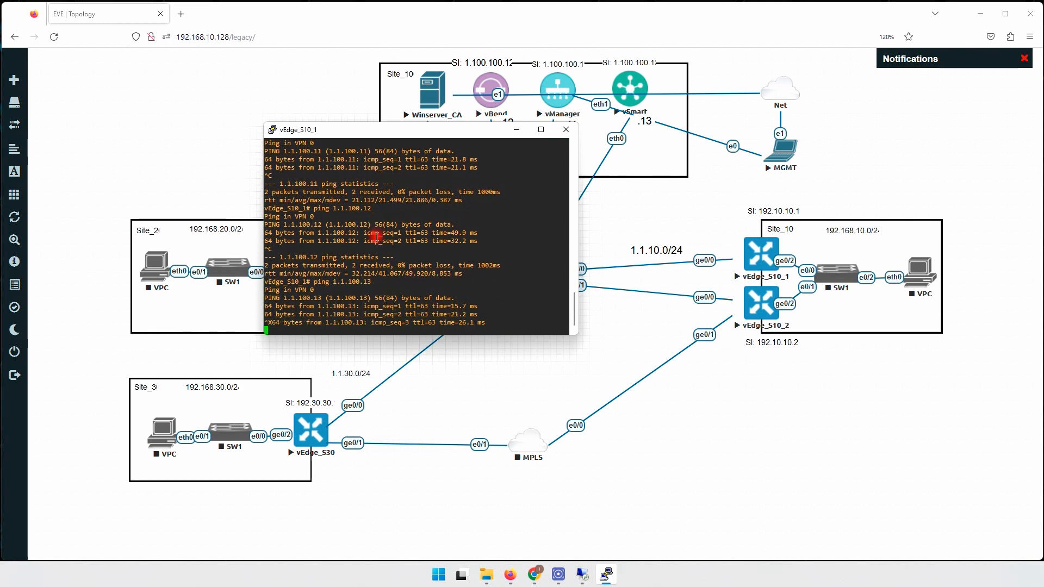
key(ctrl+c)
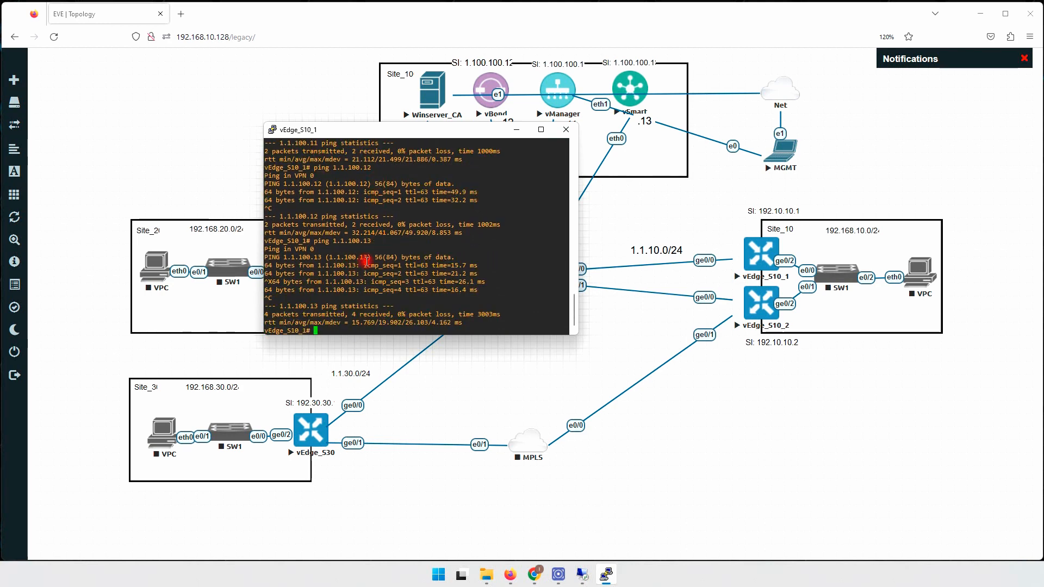
drag(433, 135, 563, 256)
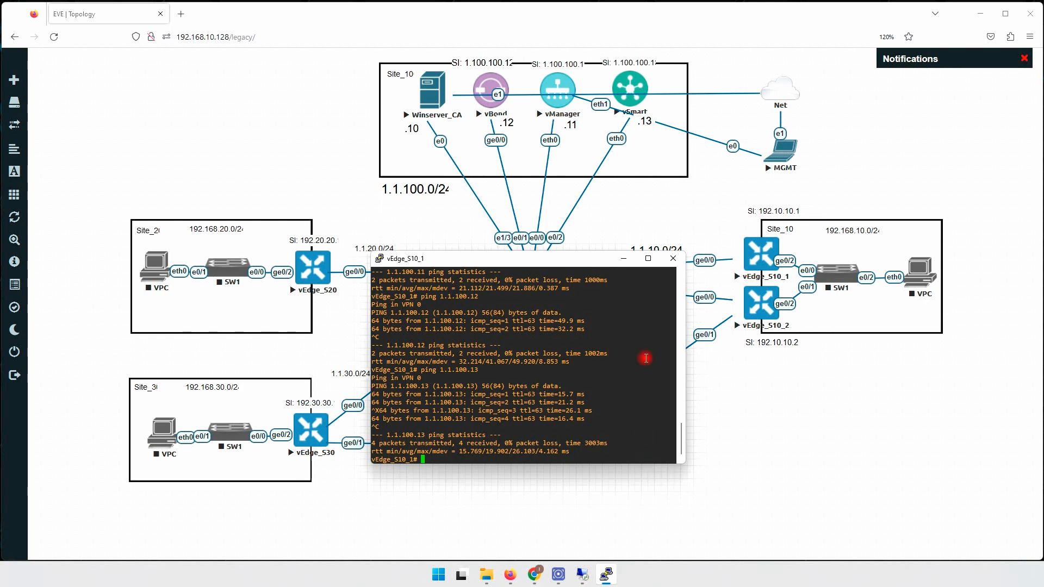
Set the console aside and open Configuration > Devices in vManage.
click(606, 574)
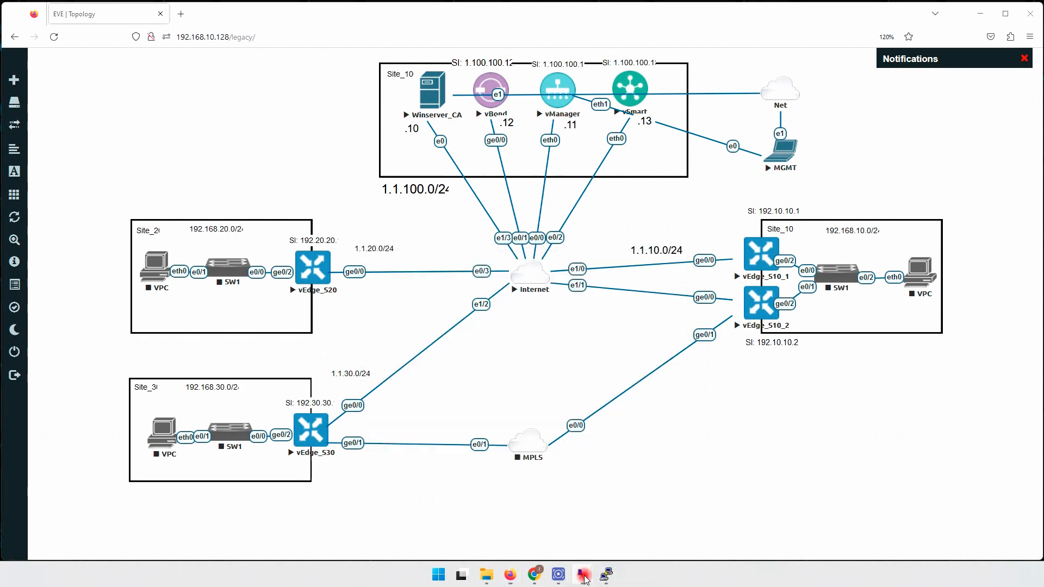
mouse_move(580, 571)
click(548, 525)
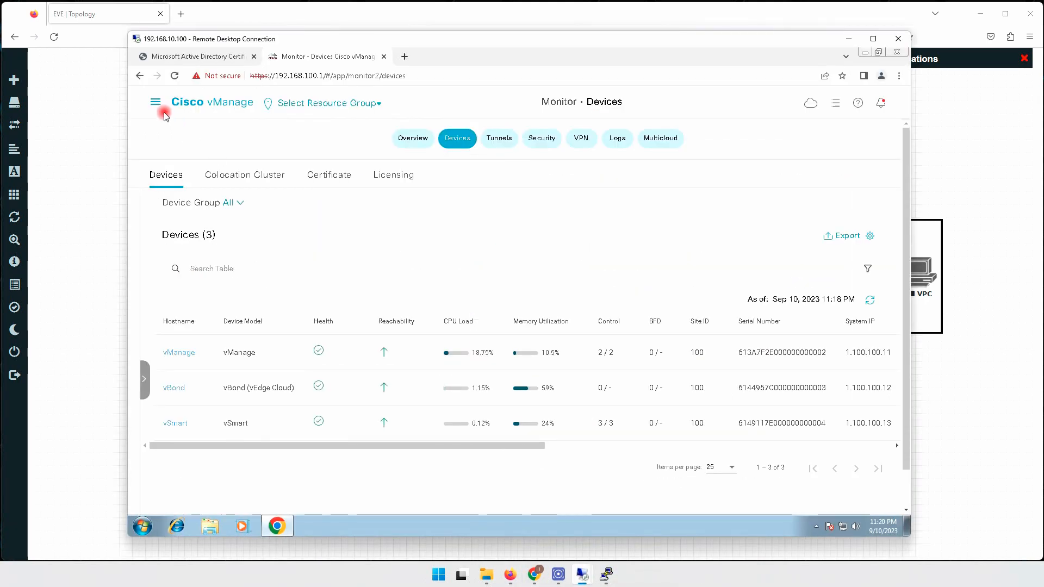
click(156, 103)
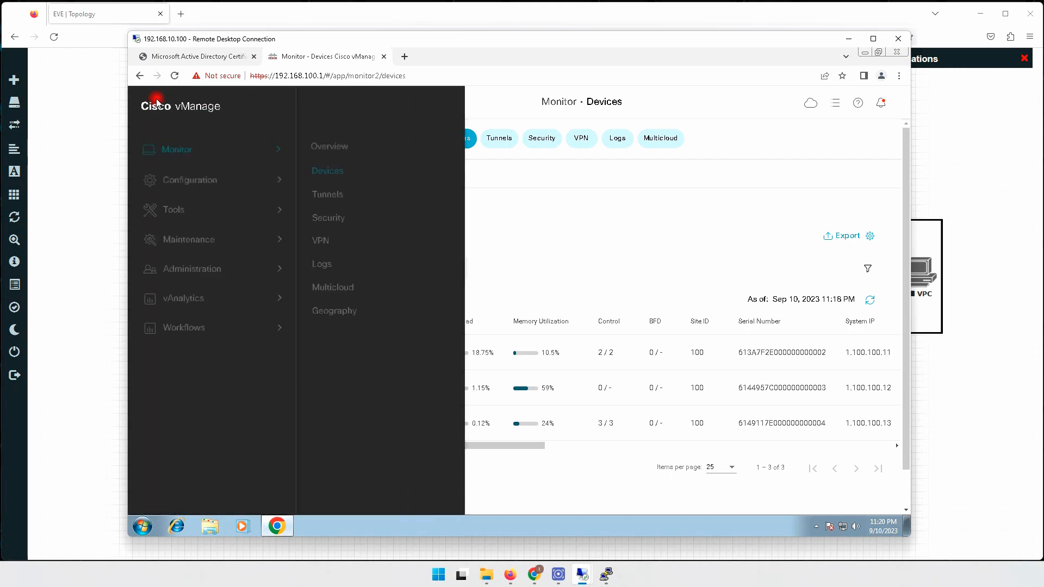
click(188, 177)
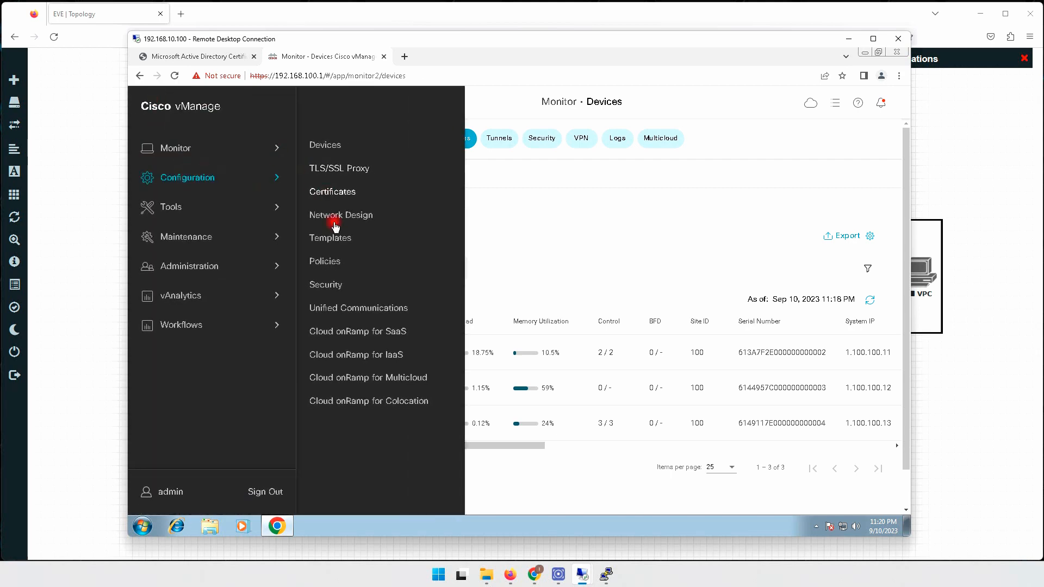
click(325, 146)
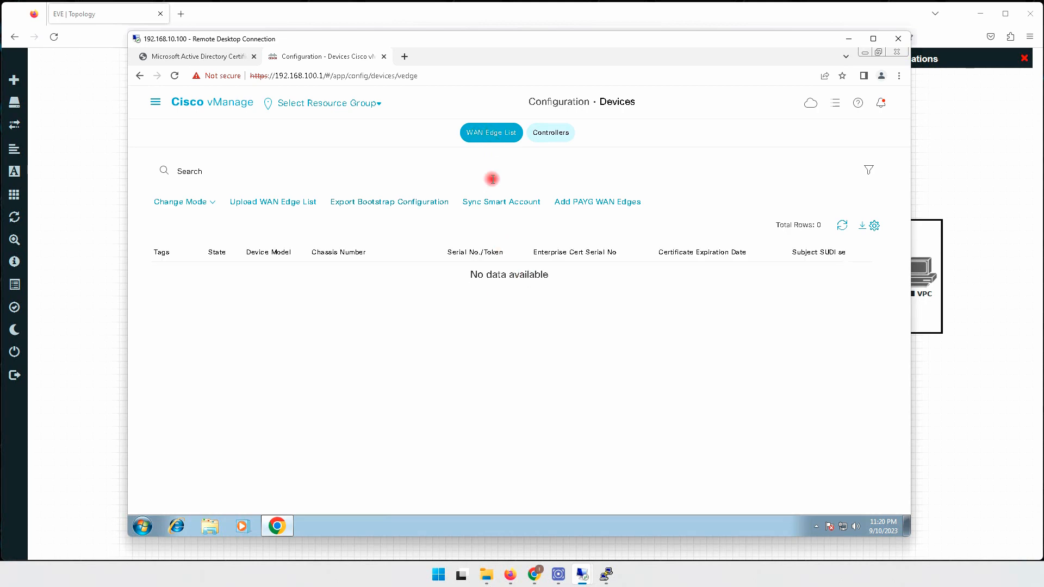
Check the Controllers tab, confirm the WAN Edge List is empty, then minimize the session.
click(551, 136)
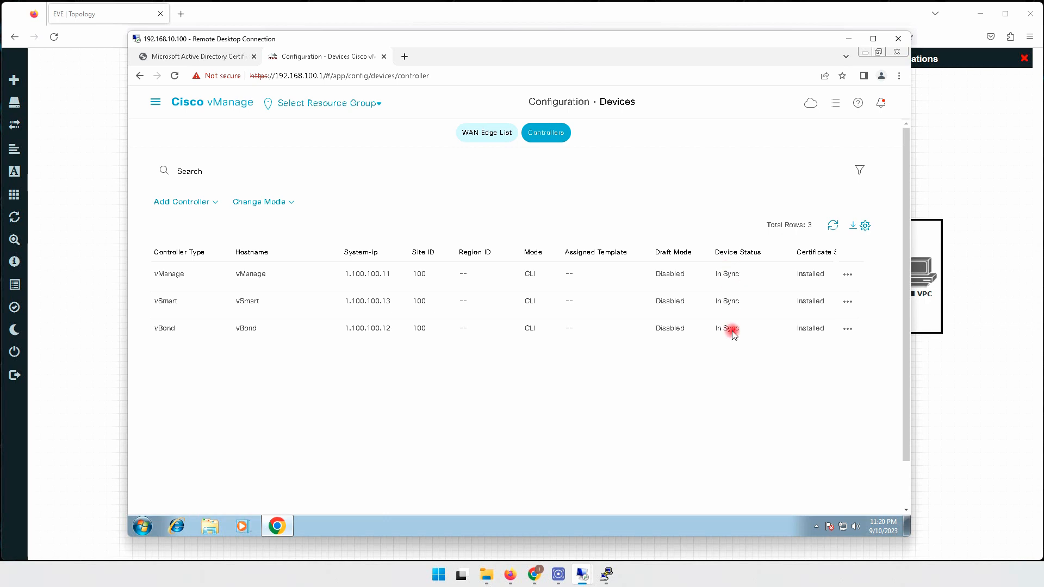
click(479, 133)
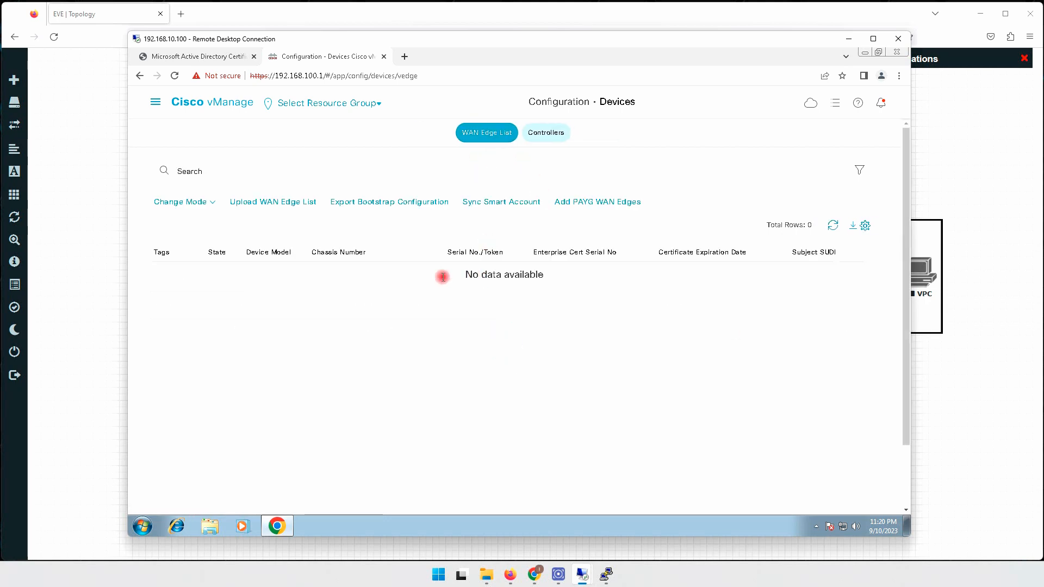
drag(466, 274, 546, 278)
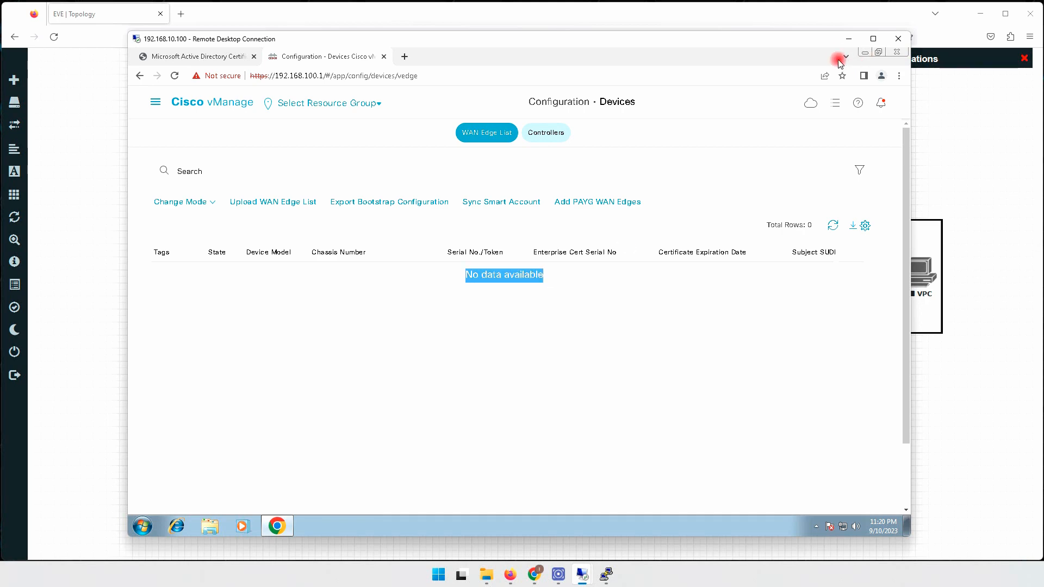
click(848, 38)
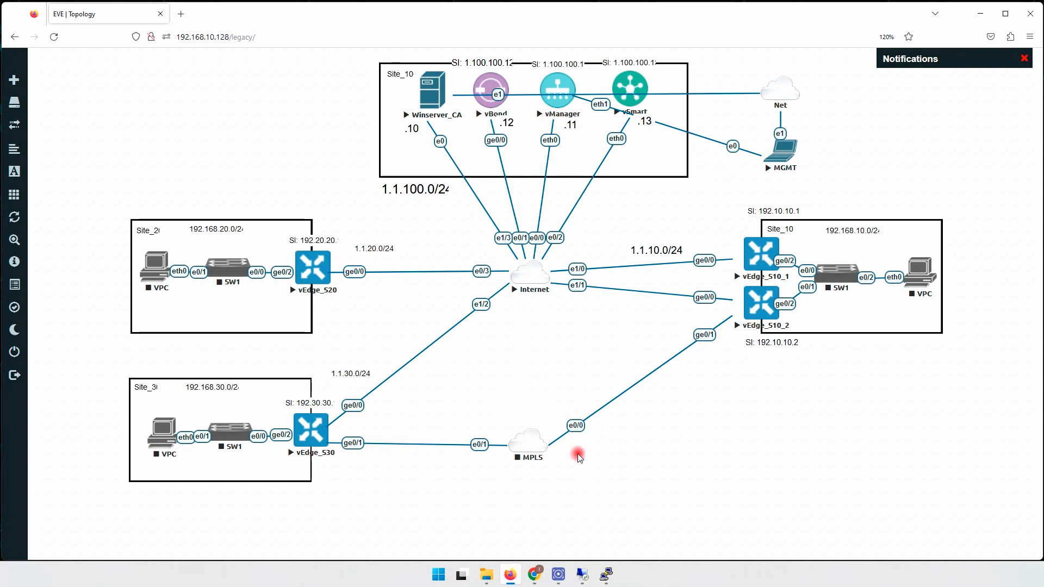
mouse_move(600, 579)
click(576, 556)
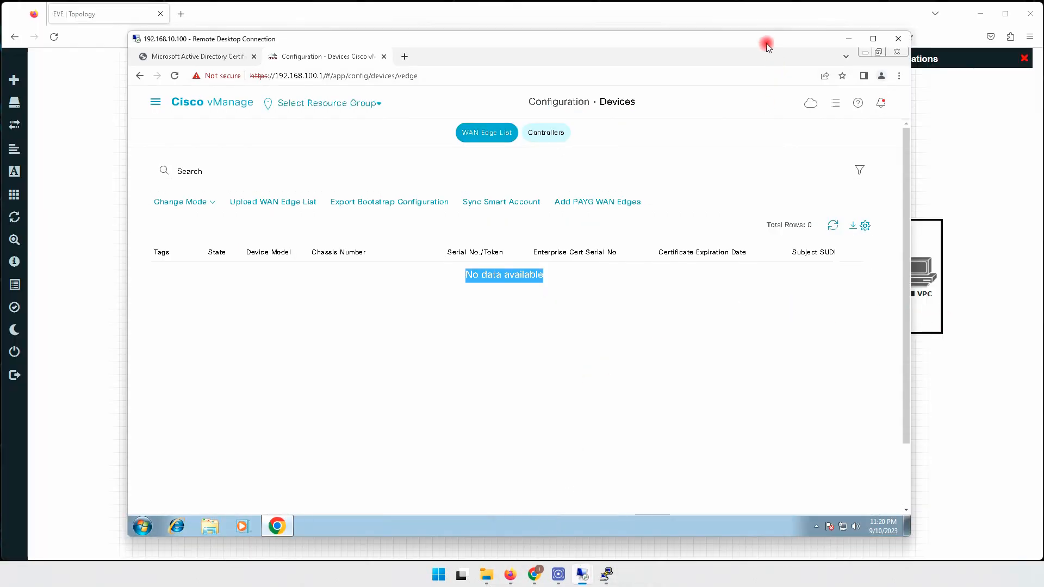
mouse_move(765, 44)
mouse_down()
mouse_move(745, 220)
mouse_move(713, 254)
mouse_move(734, 70)
mouse_move(761, 47)
mouse_move(751, 48)
mouse_up()
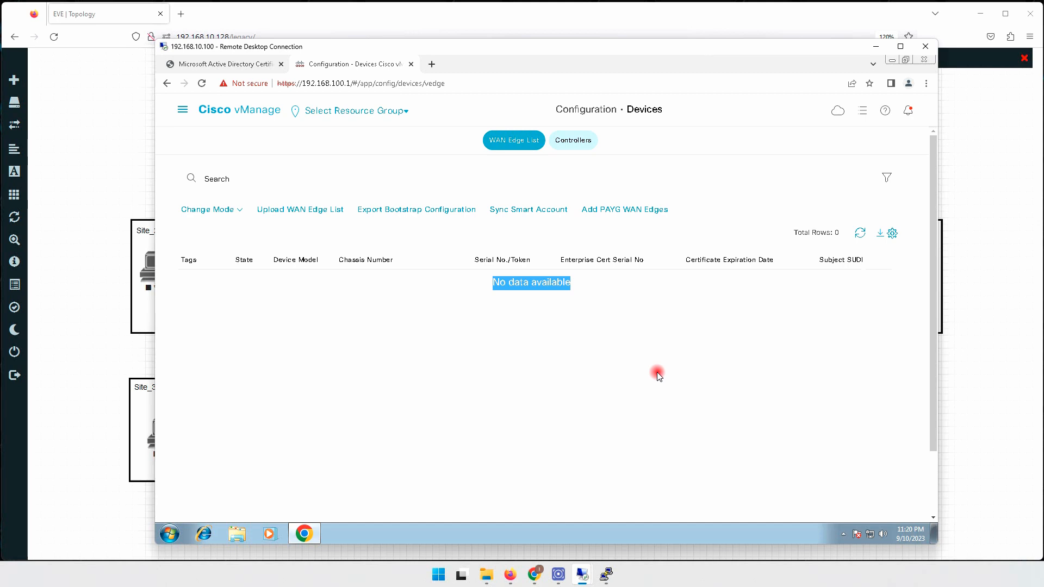
click(613, 335)
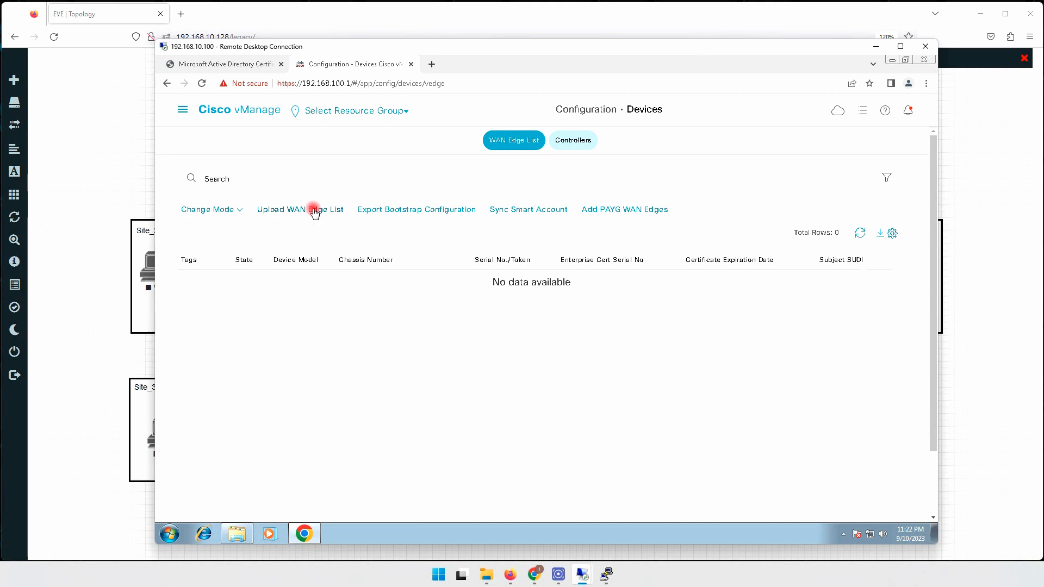
In Upload WAN Edge List, choose serialFile NIP.viptela from the Downloads folder.
click(314, 210)
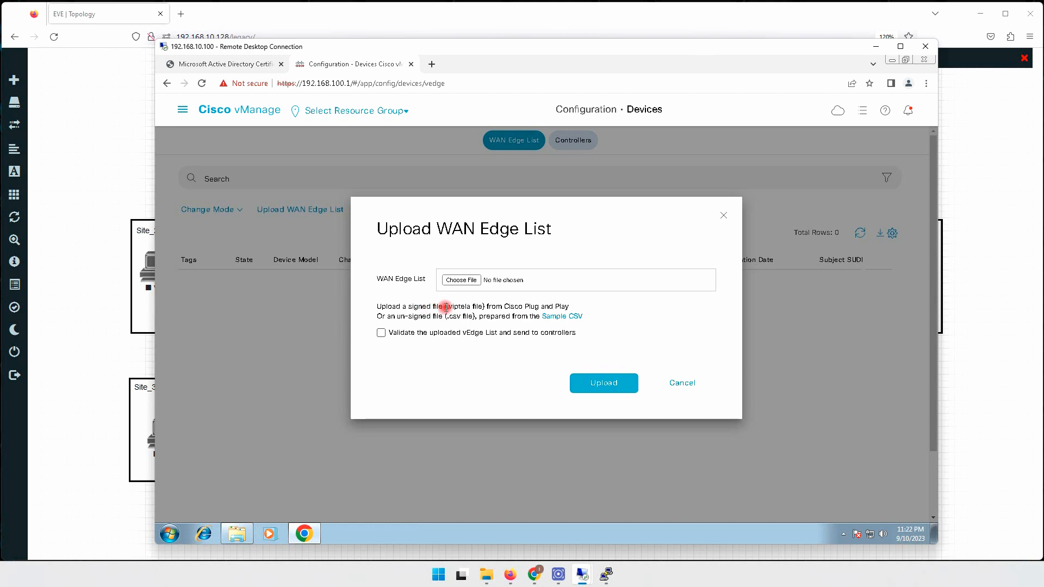
mouse_move(447, 306)
mouse_down()
mouse_move(474, 307)
mouse_move(449, 306)
mouse_move(471, 307)
mouse_move(453, 277)
mouse_move(453, 308)
mouse_up()
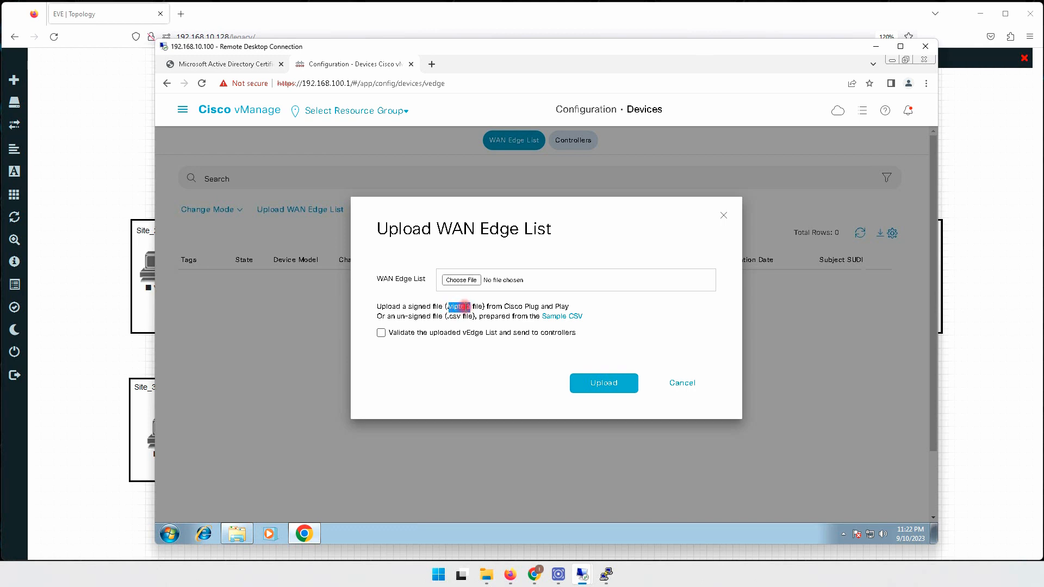
click(462, 281)
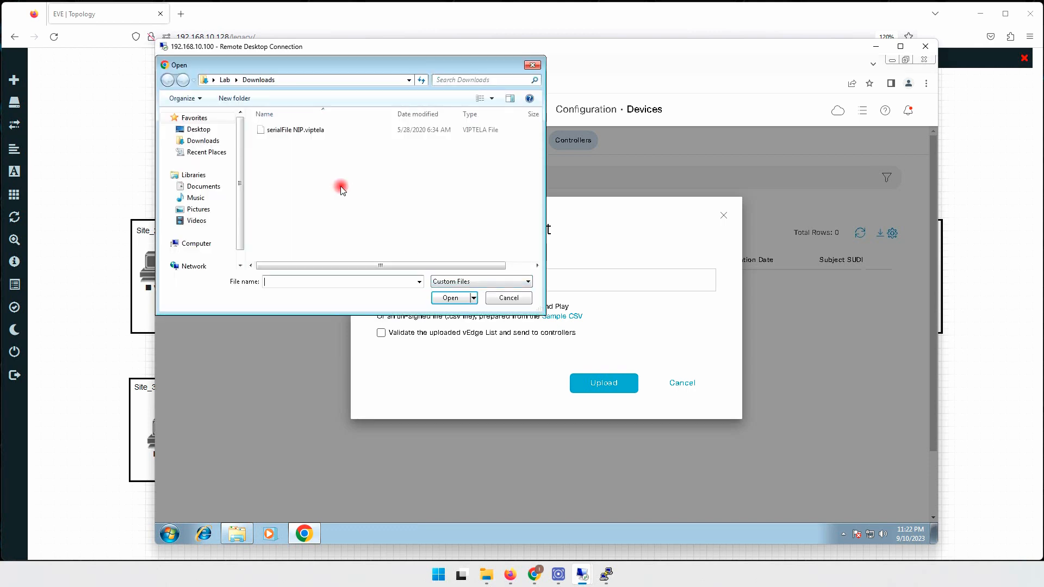
click(274, 133)
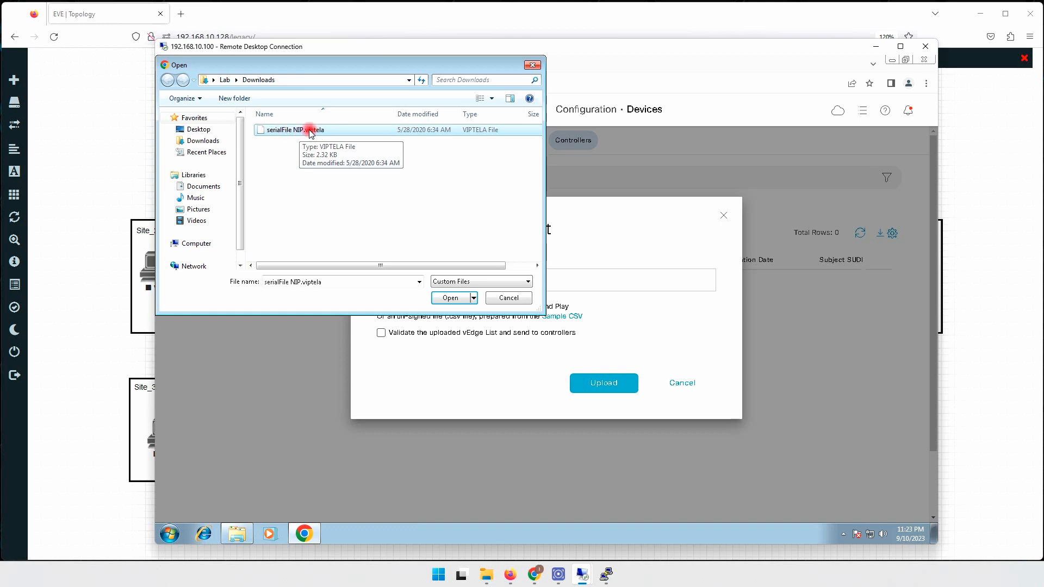
double_click(306, 130)
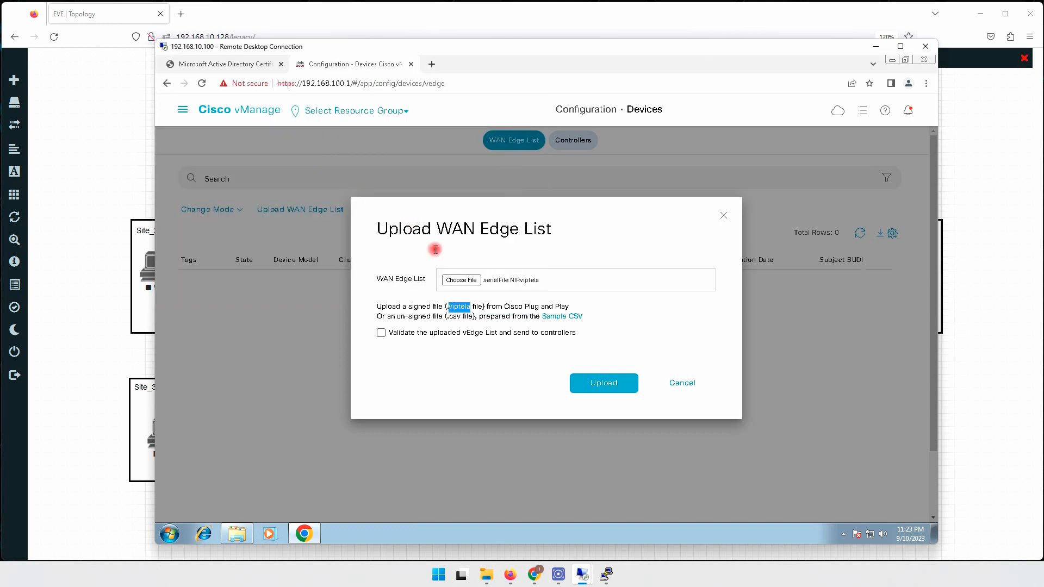
Upload and confirm the serial file, adding 15 vEdges to the list.
click(601, 383)
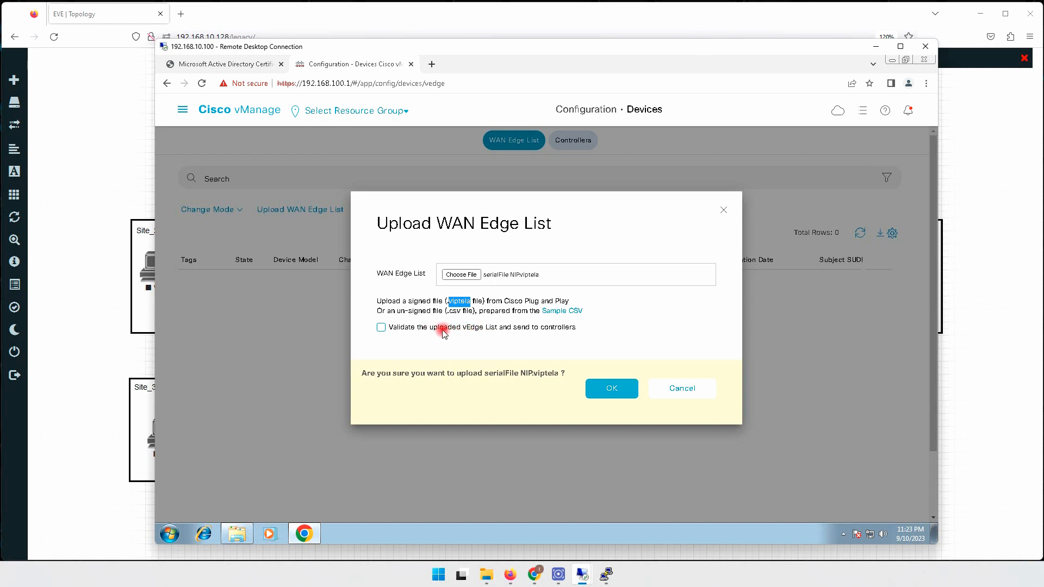
click(612, 388)
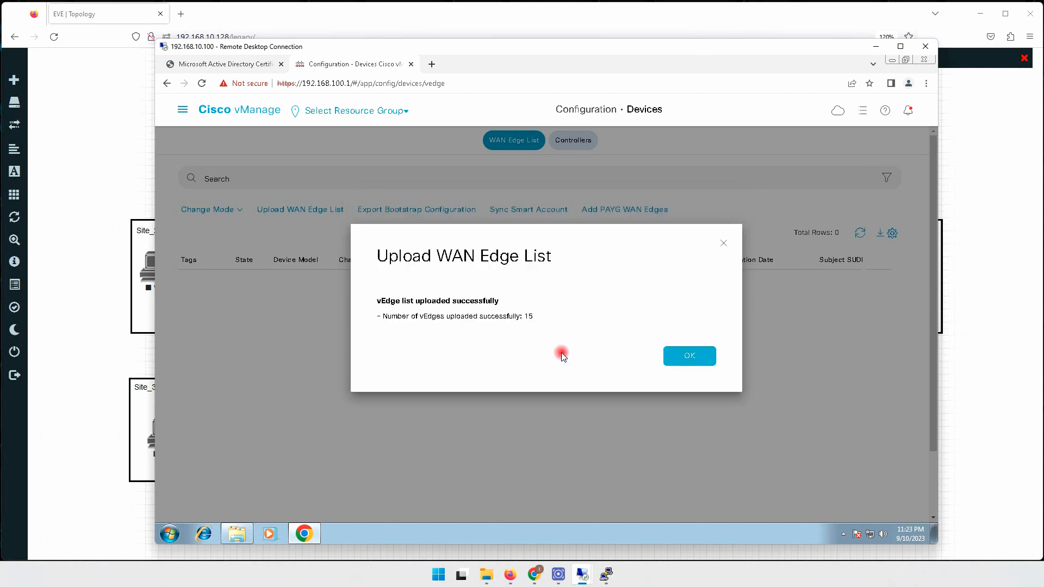
double_click(528, 316)
Sort the 15 WAN edges by Device Model, vEdge Cloud first, and scroll past the CSR1000v rows.
click(685, 356)
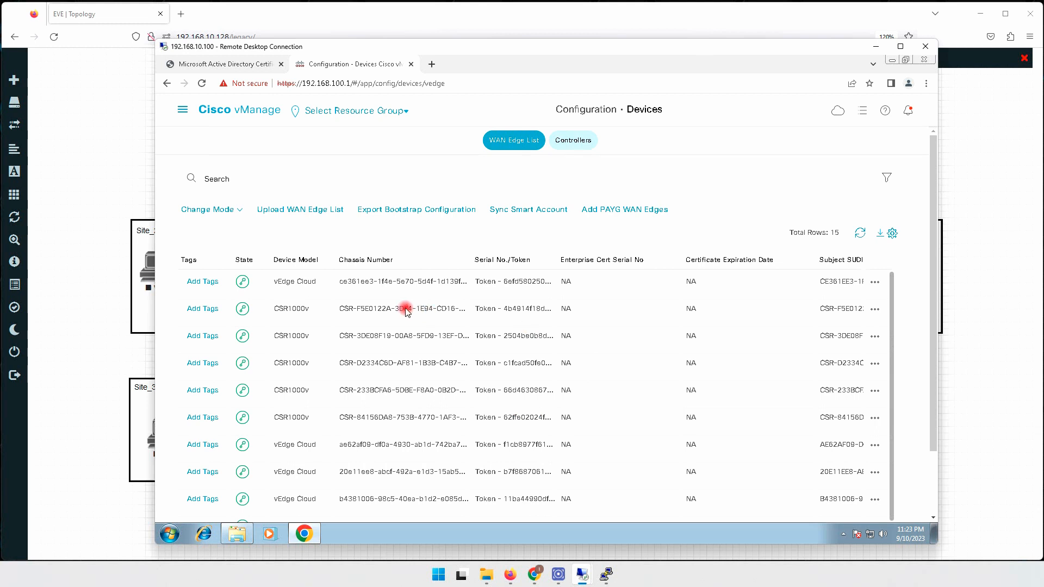
click(296, 261)
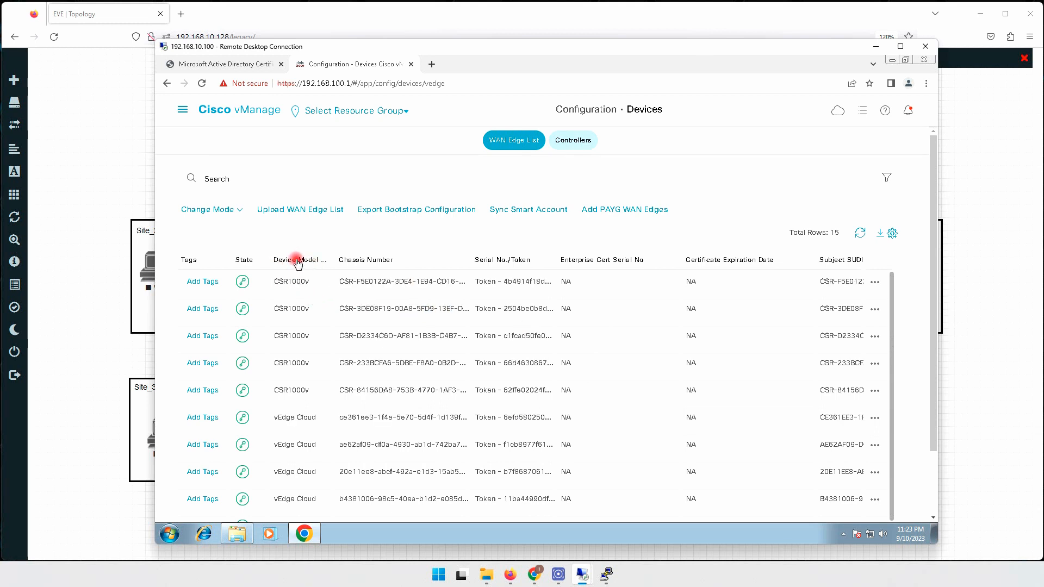
click(297, 261)
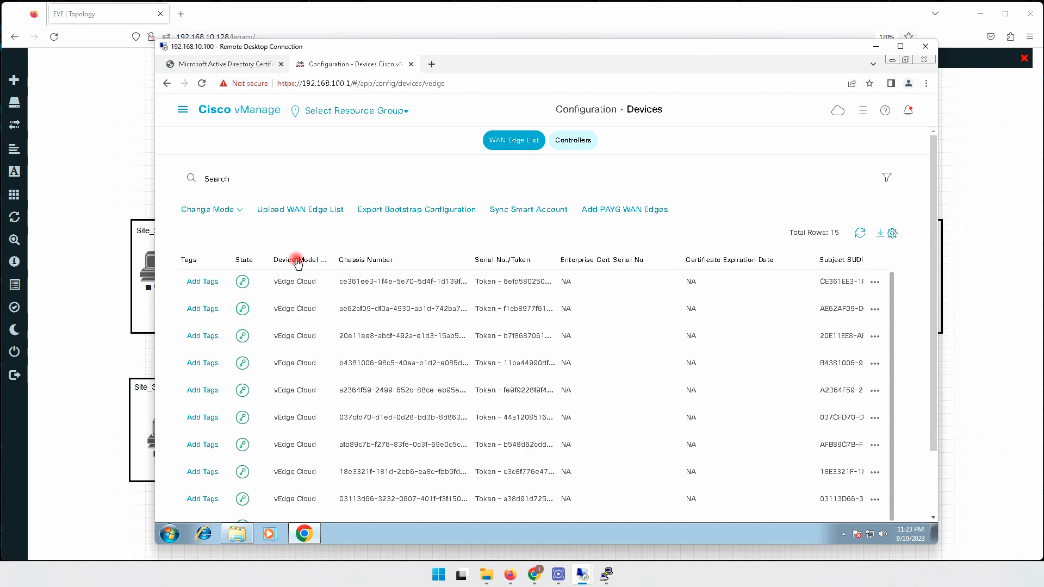
scroll(294, 309, down, 2)
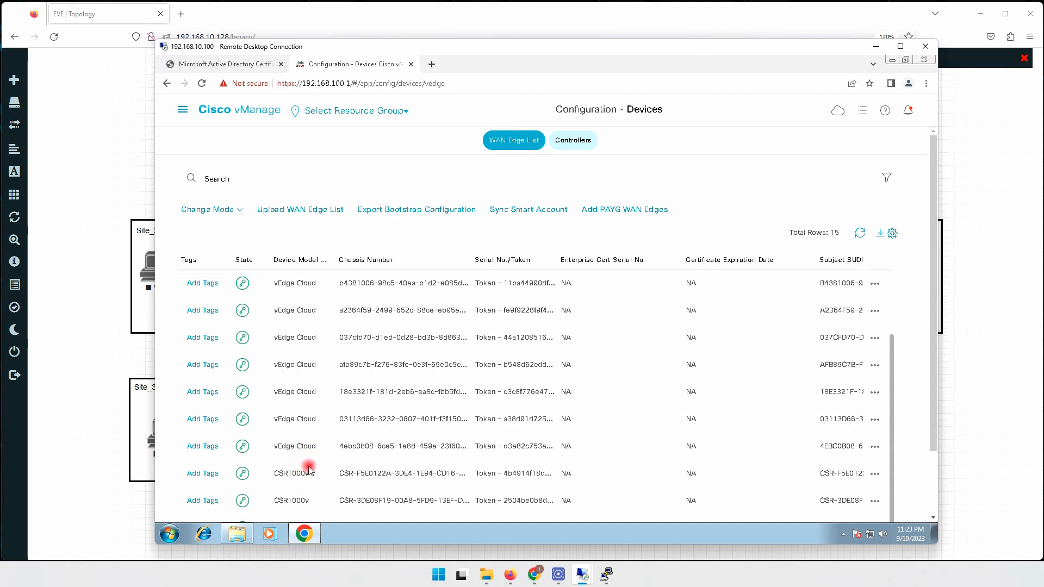
scroll(929, 390, down, 1)
drag(928, 390, 928, 443)
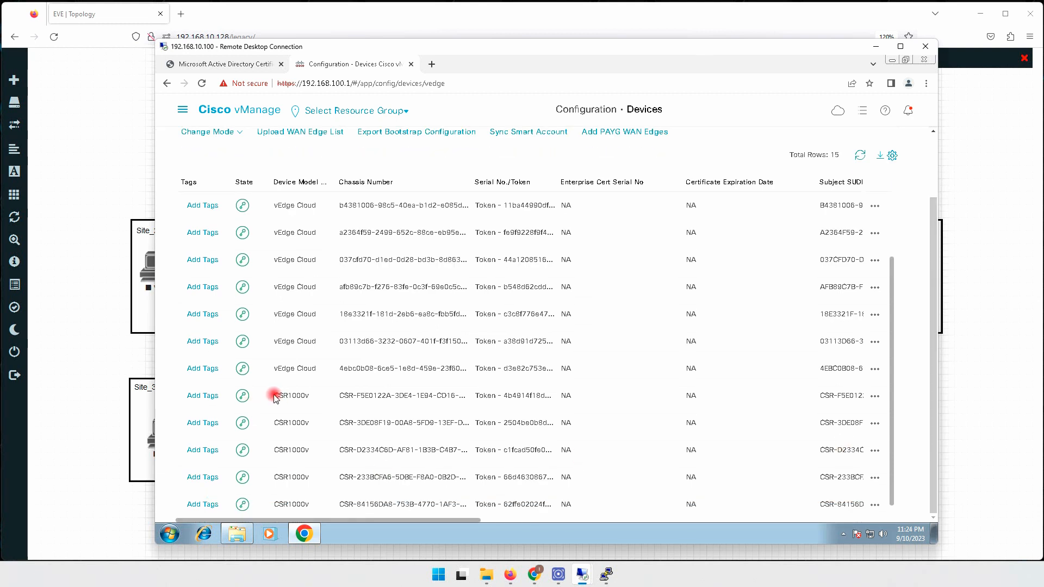
drag(274, 398, 310, 400)
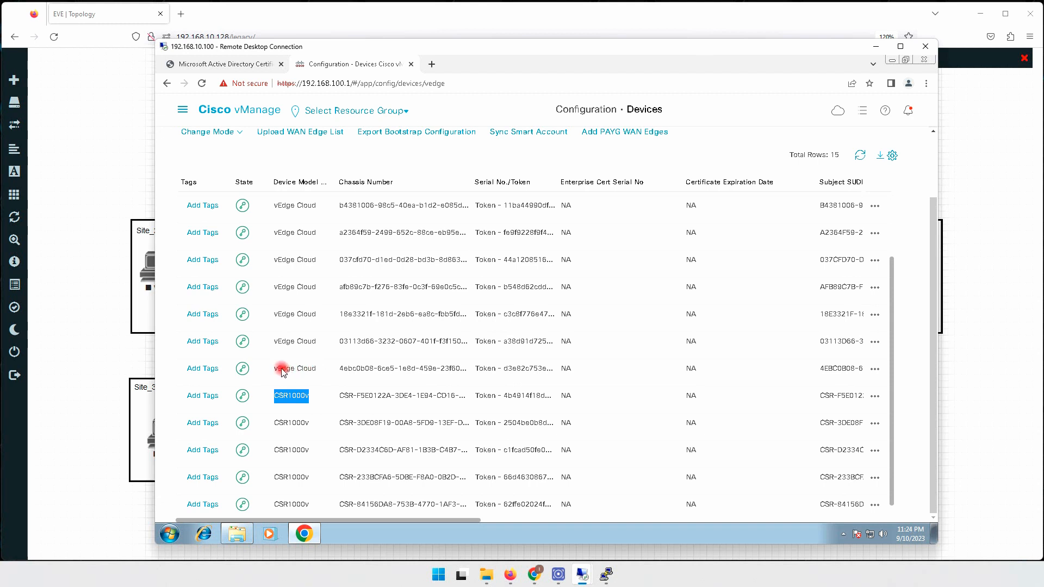
click(296, 397)
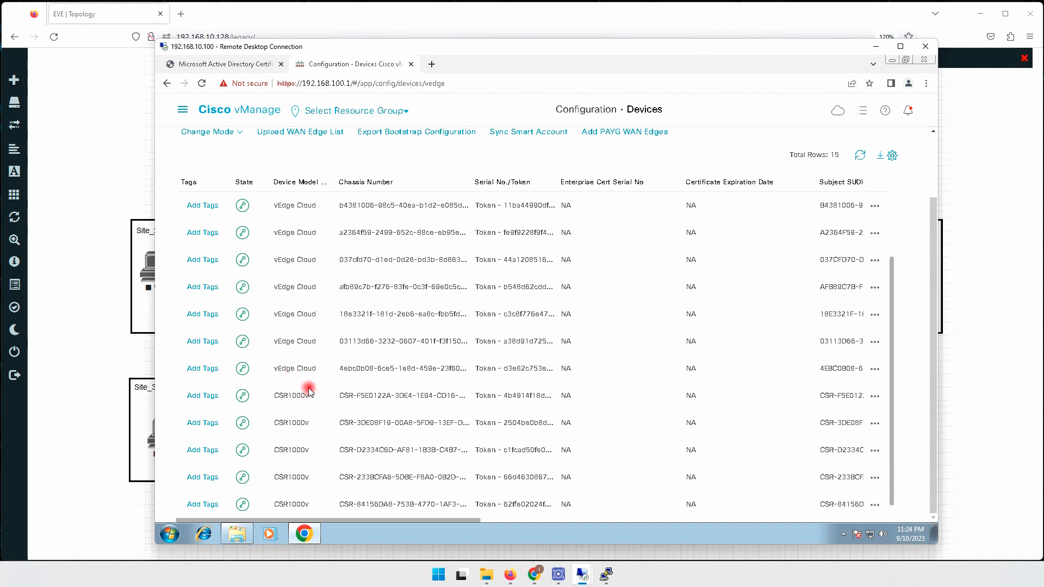
scroll(305, 388, up, 3)
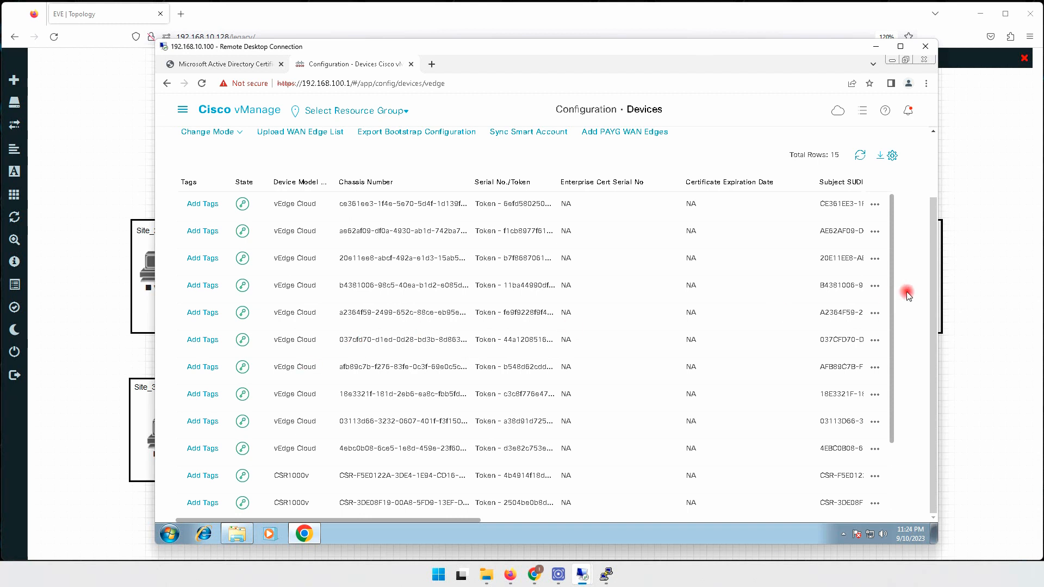
drag(931, 253, 934, 148)
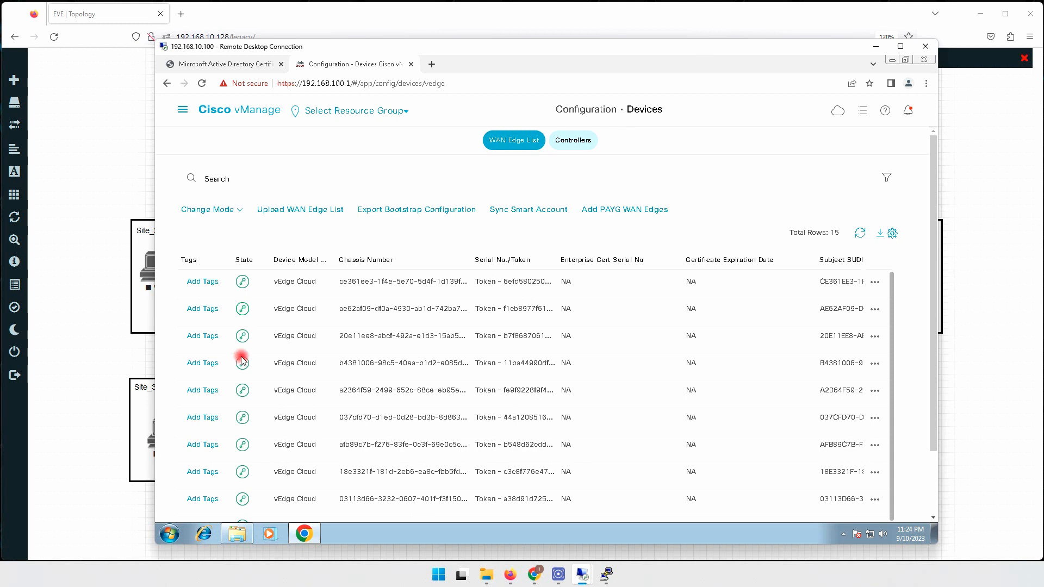
Exit the first vEdge's Tagging workflow back to the WAN Edge List and open the main menu.
click(211, 282)
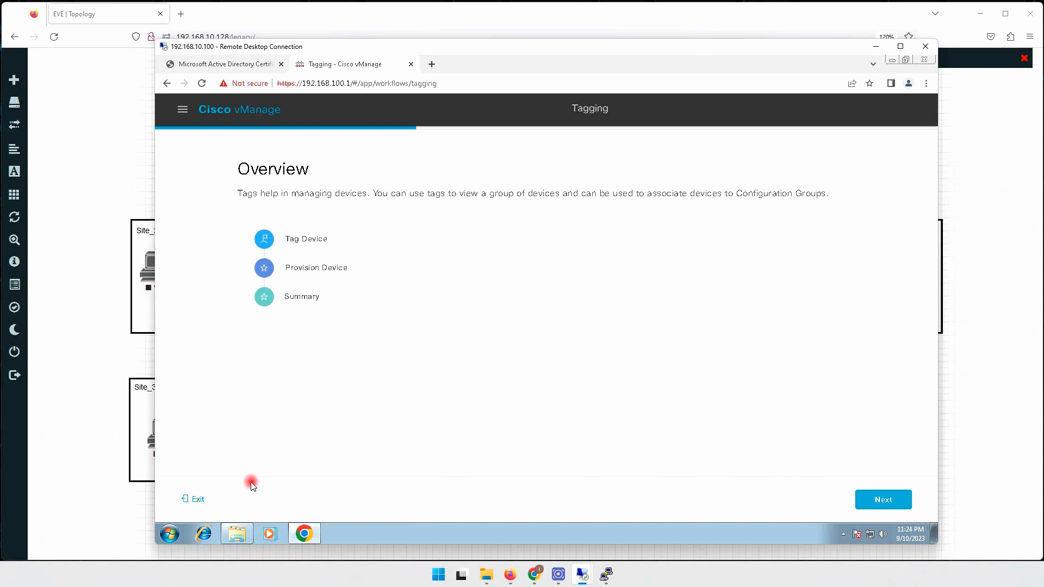
click(197, 500)
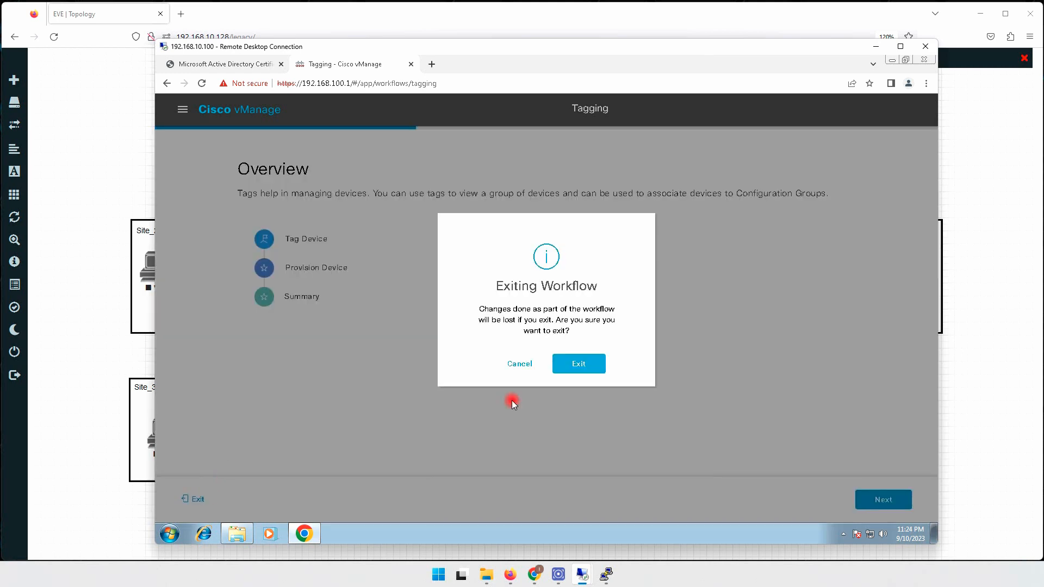
click(580, 364)
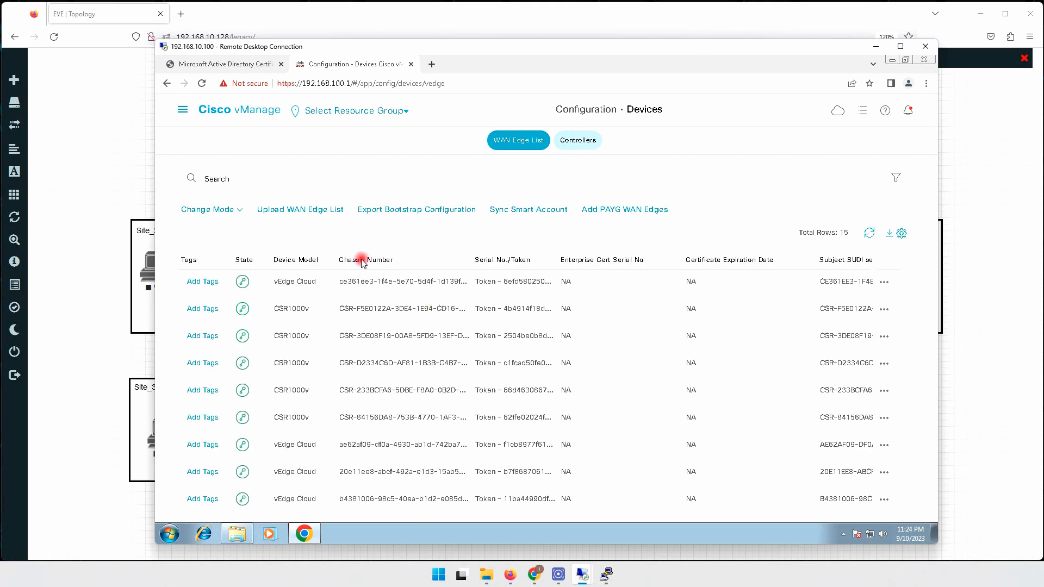
click(189, 109)
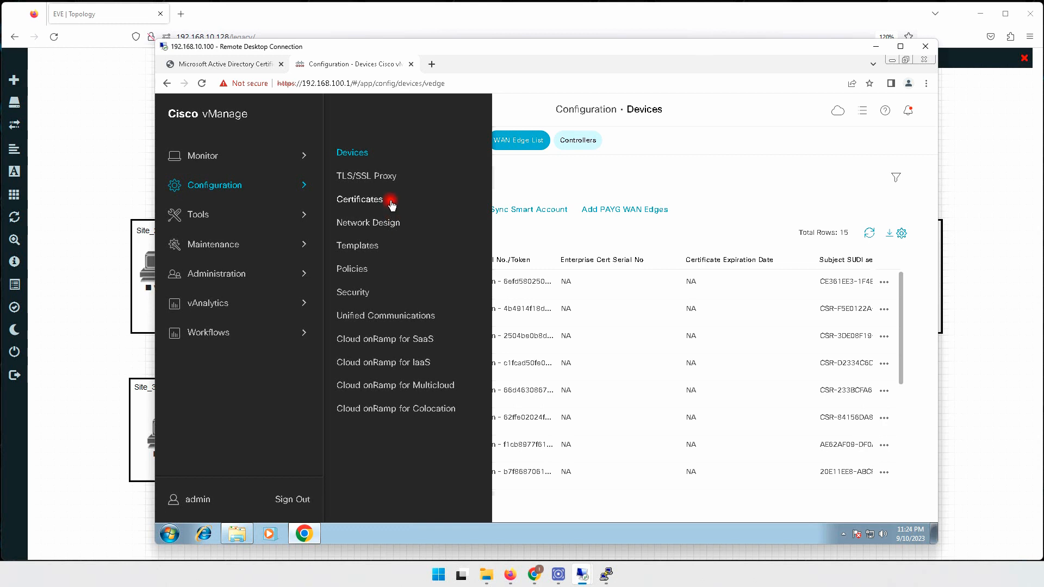
On Configuration > Certificates, set the first four vEdge Cloud rows to Valid and clear the banners.
click(358, 201)
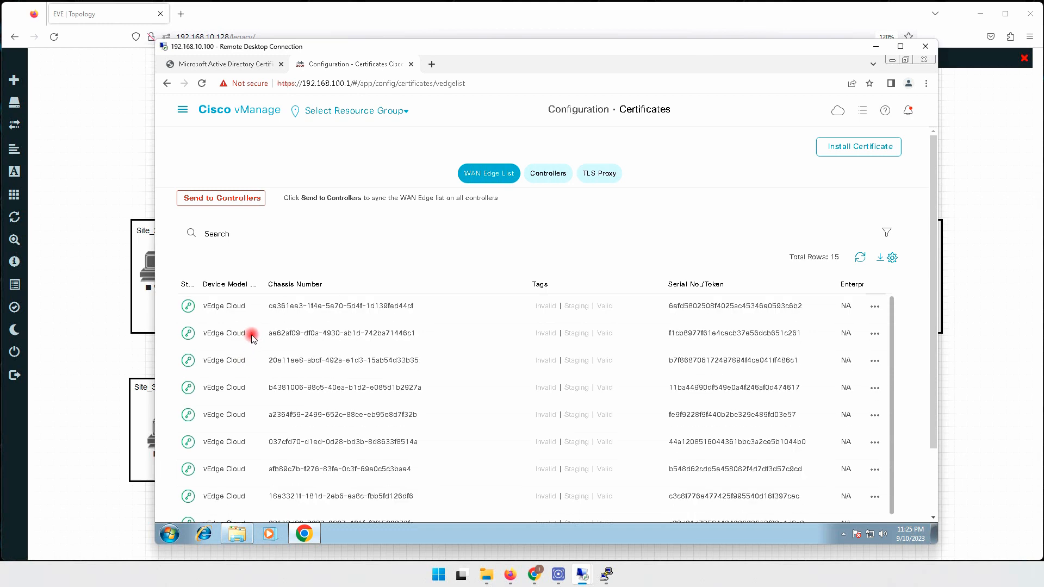
click(605, 306)
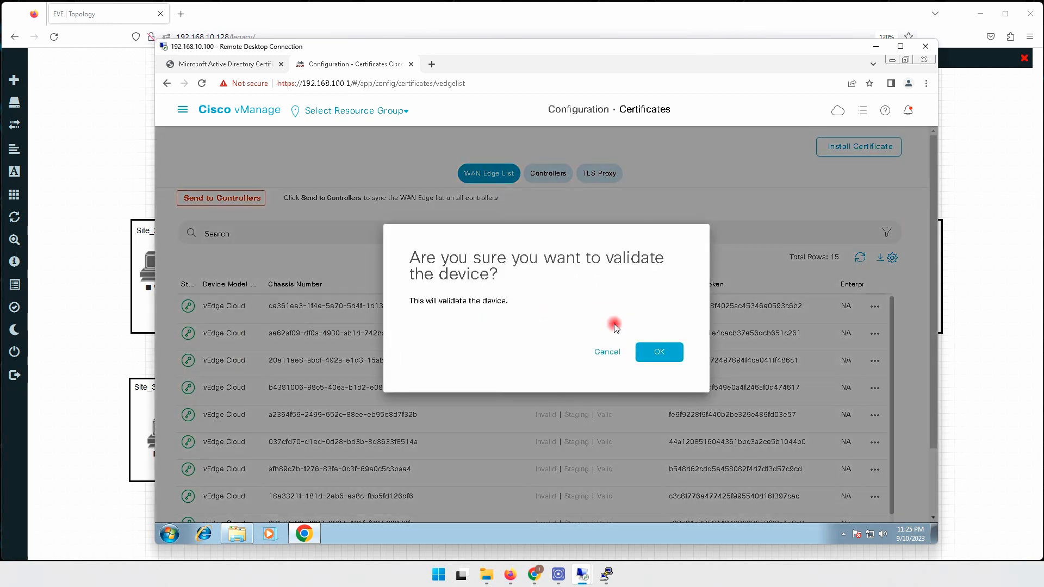
click(663, 353)
click(606, 332)
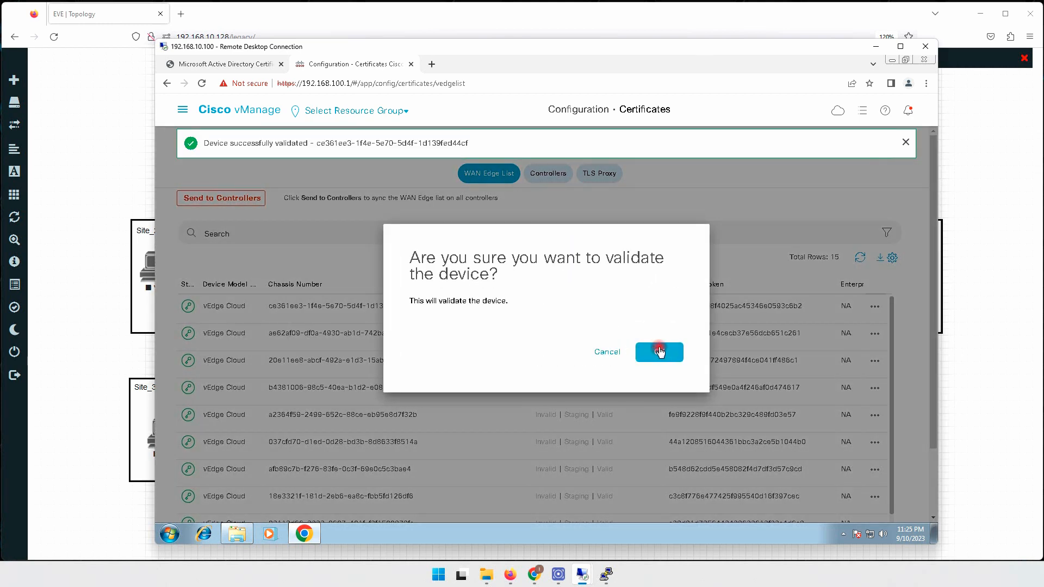
click(659, 352)
click(608, 360)
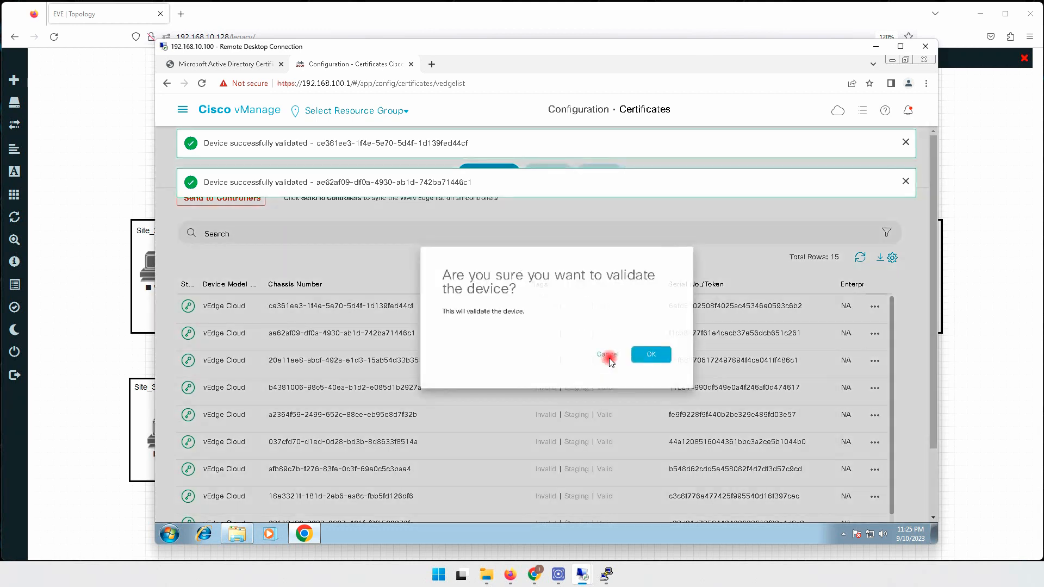
click(635, 354)
click(602, 386)
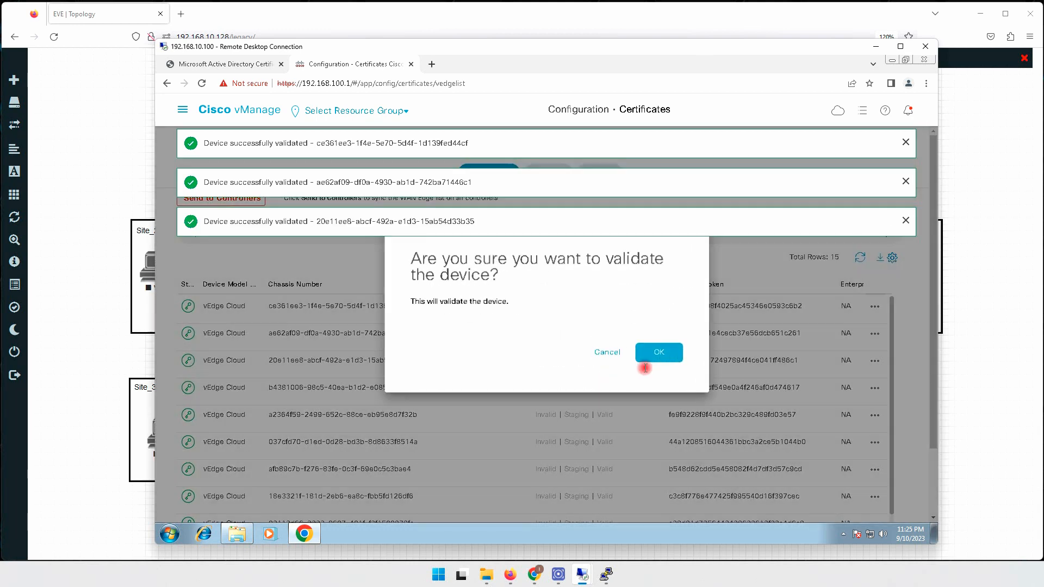
click(662, 354)
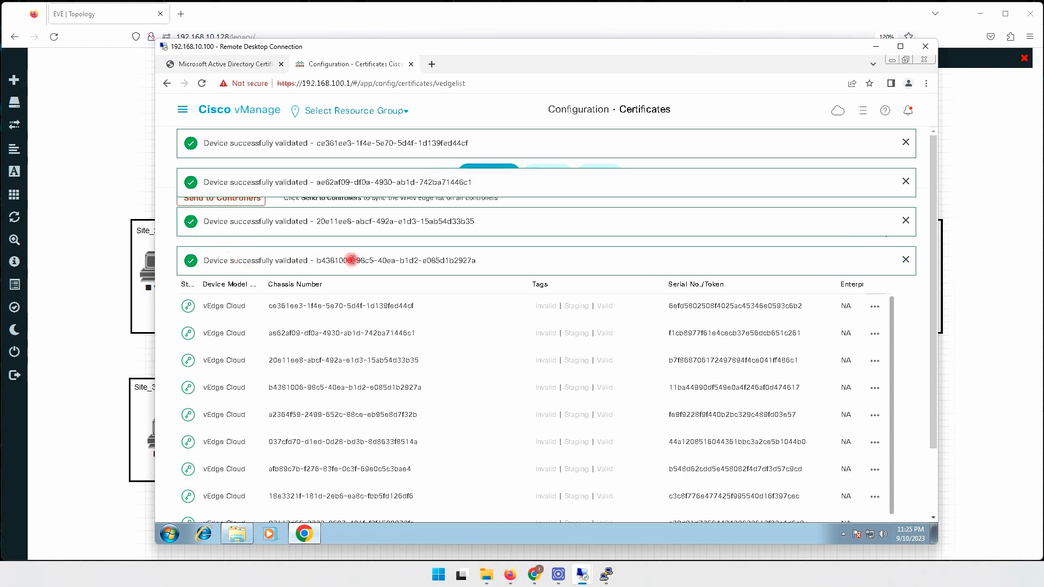
click(906, 259)
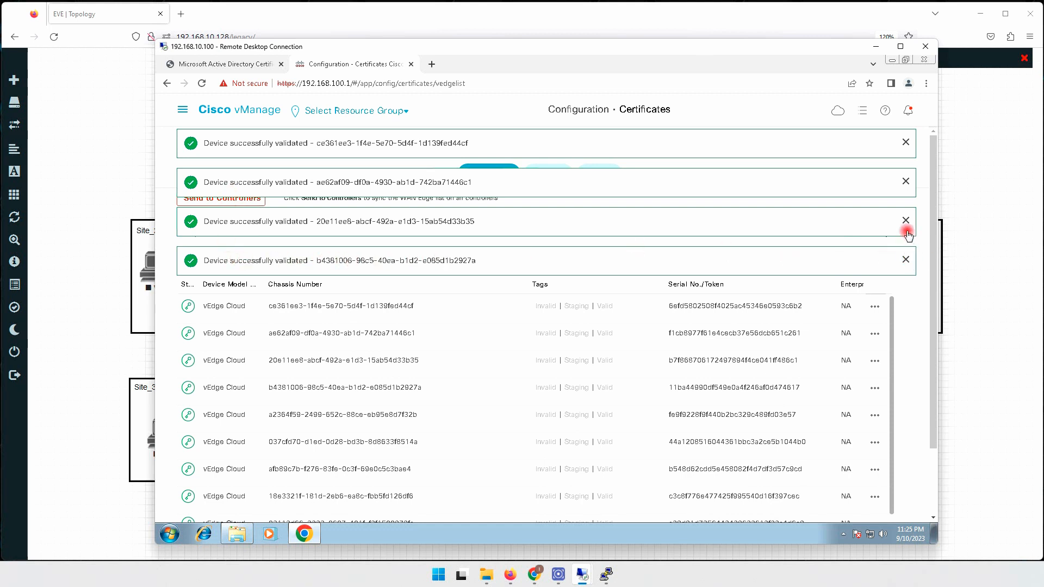
click(905, 220)
click(905, 142)
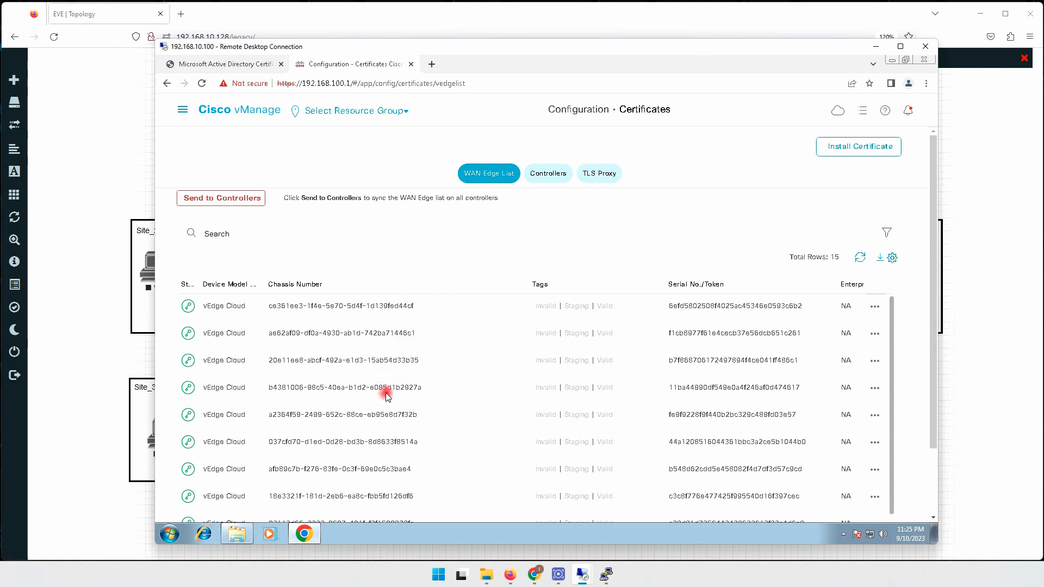
Send the WAN Edge list to controllers, then return to Configuration > Certificates.
click(235, 200)
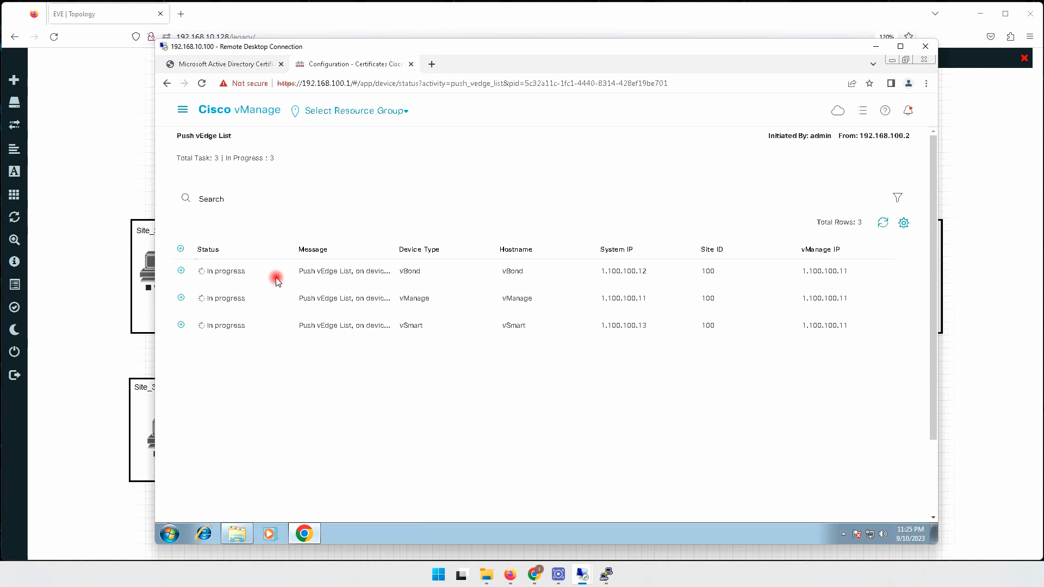
click(182, 109)
mouse_move(226, 186)
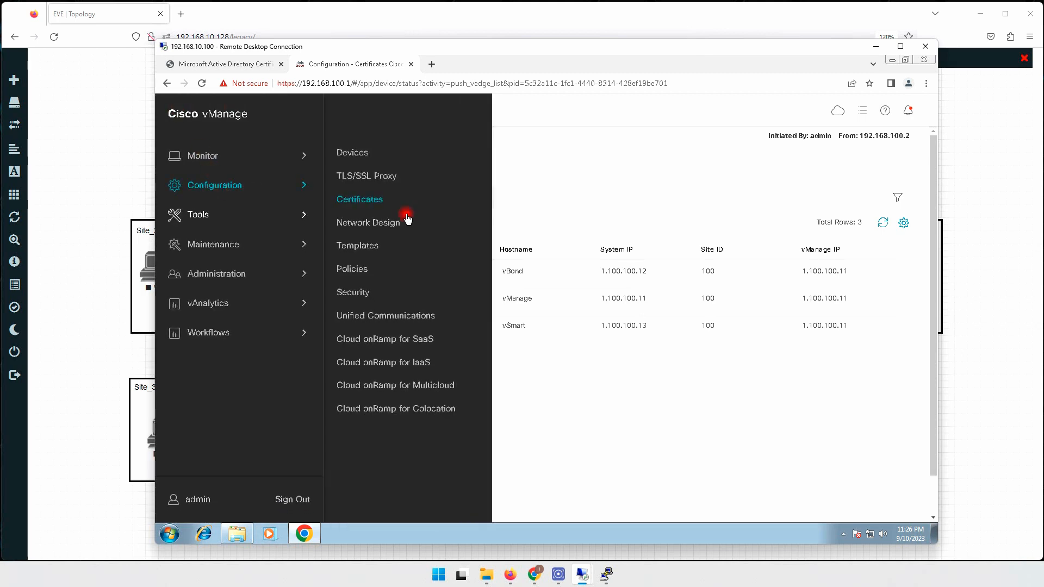
click(365, 198)
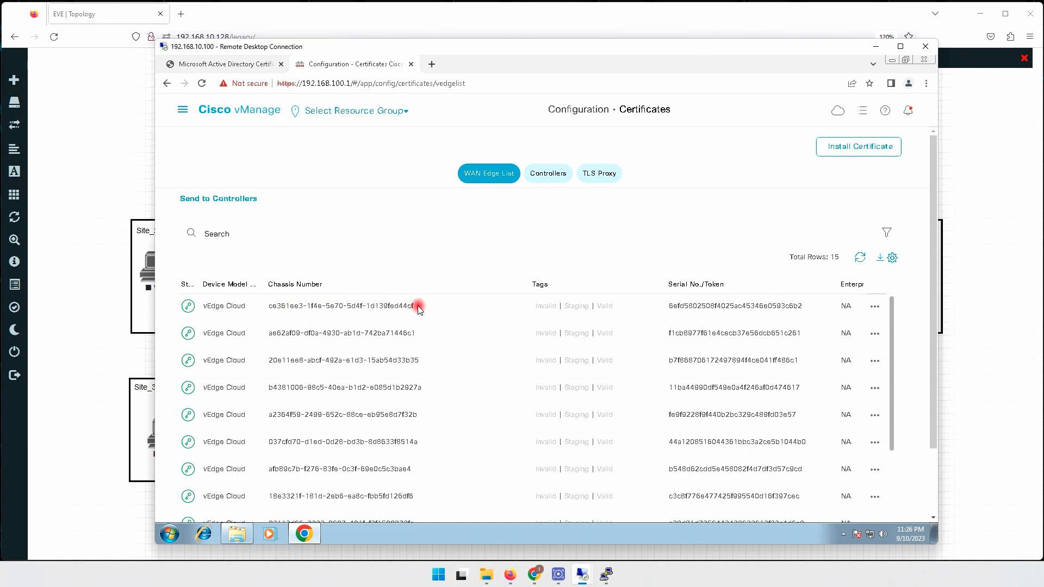
Bring the vEdge_S10_1 console back in front of the EVE-NG topology with fresh prompt lines.
click(871, 47)
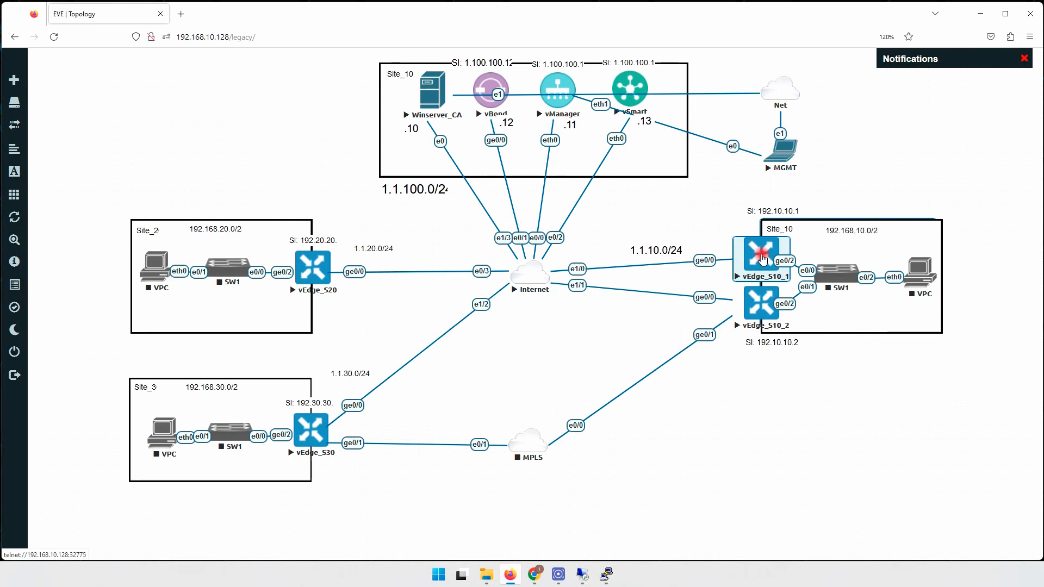
click(606, 573)
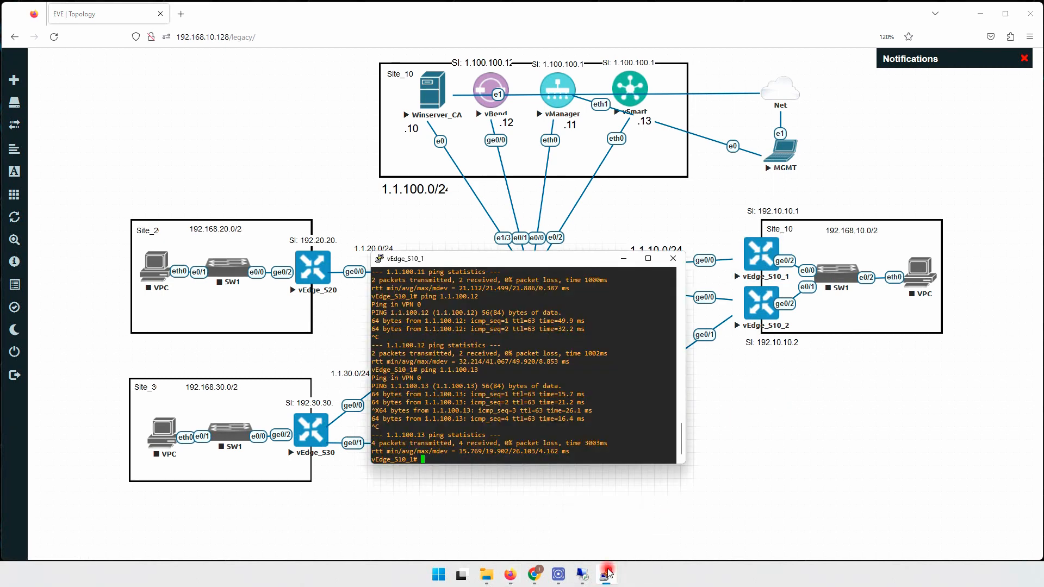
key(Return)
key(Return)
key(Return)
key(Return)
key(Return)
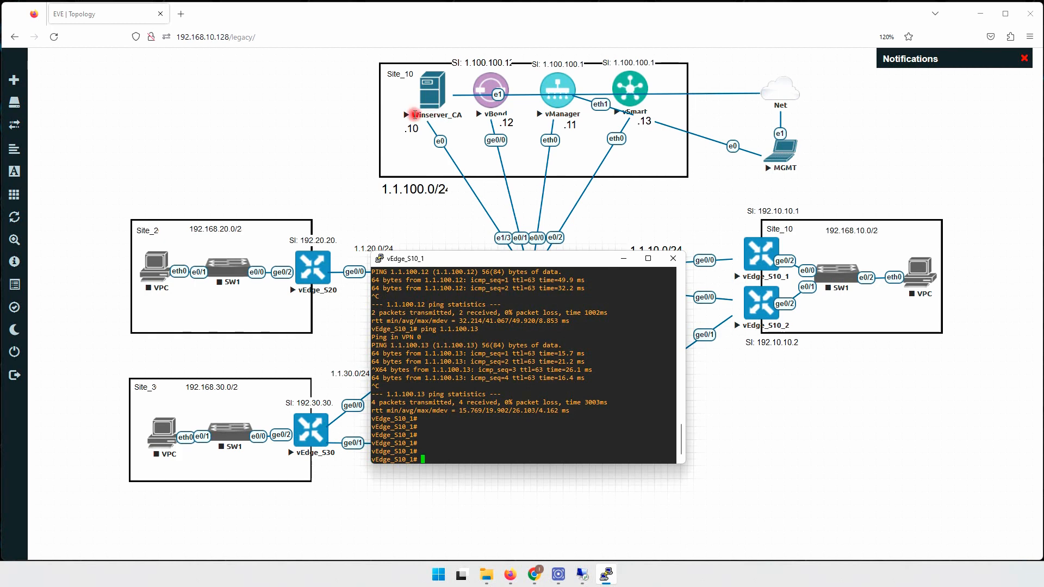
drag(432, 116, 419, 114)
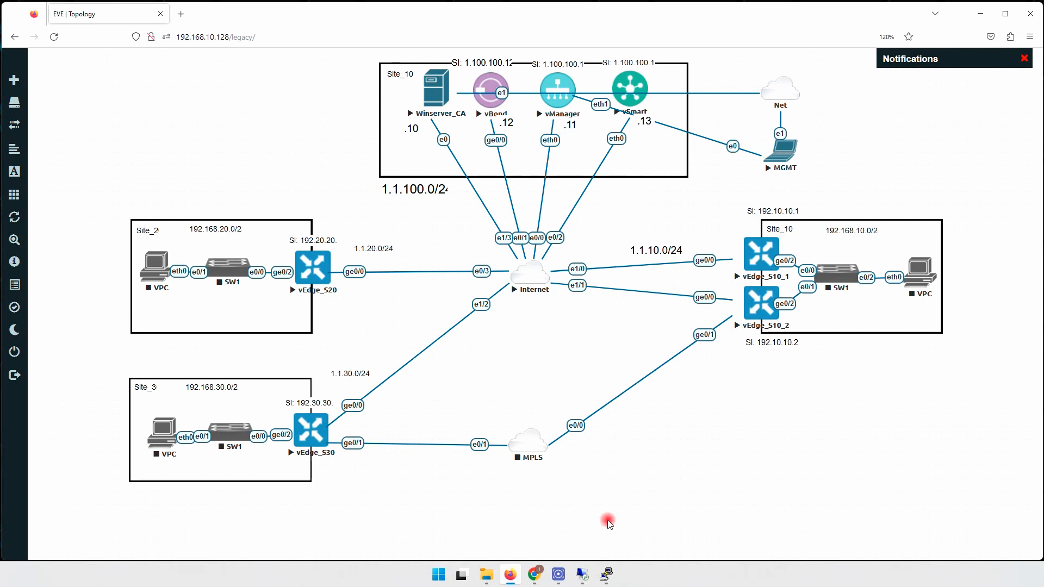
click(606, 573)
View the first vEdge's device CSR in vManage, note 'No CSR available', and close the dialog.
mouse_move(583, 574)
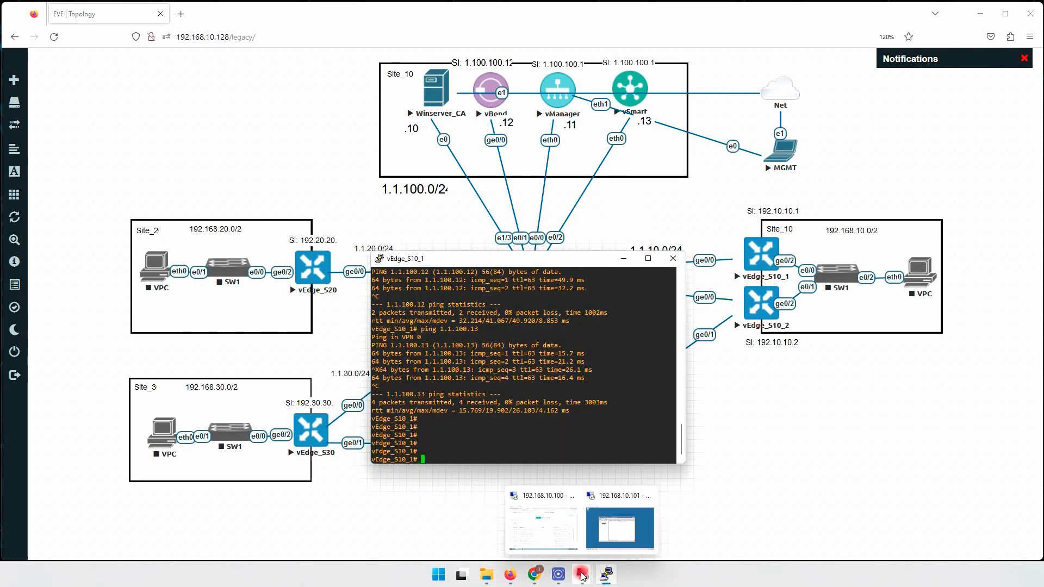
click(546, 532)
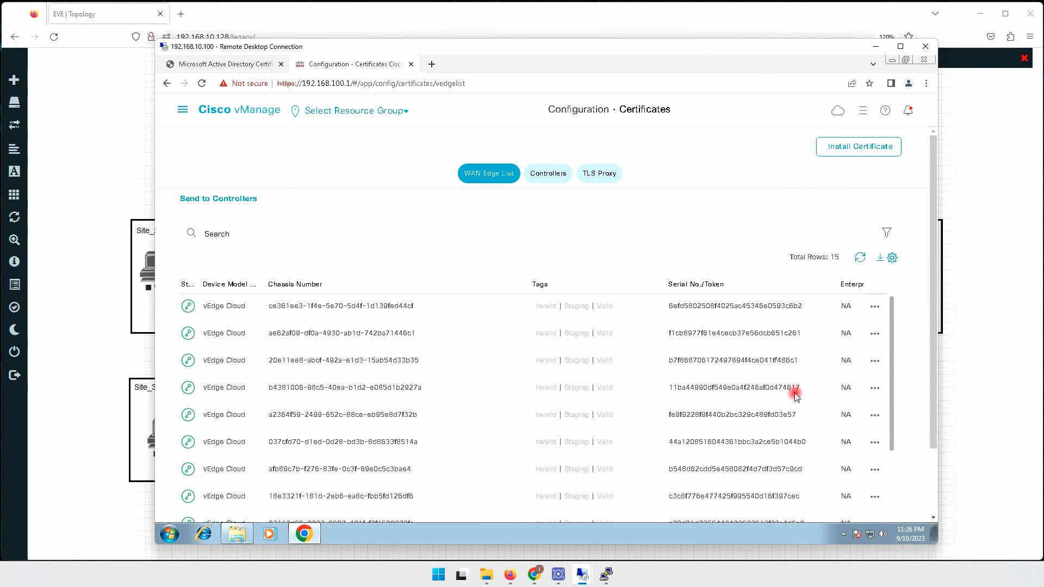
click(875, 307)
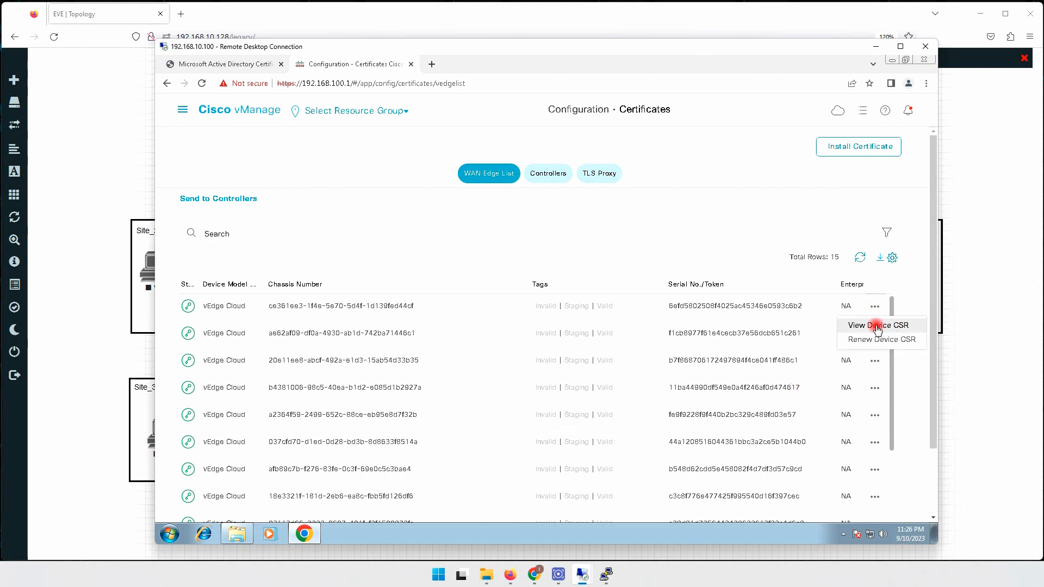
click(877, 326)
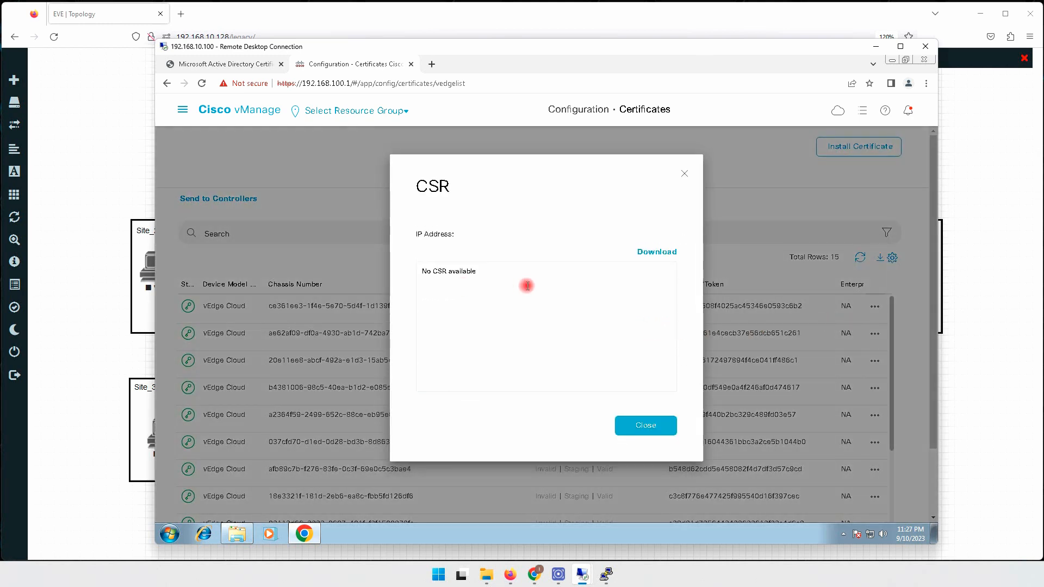
drag(424, 271, 476, 273)
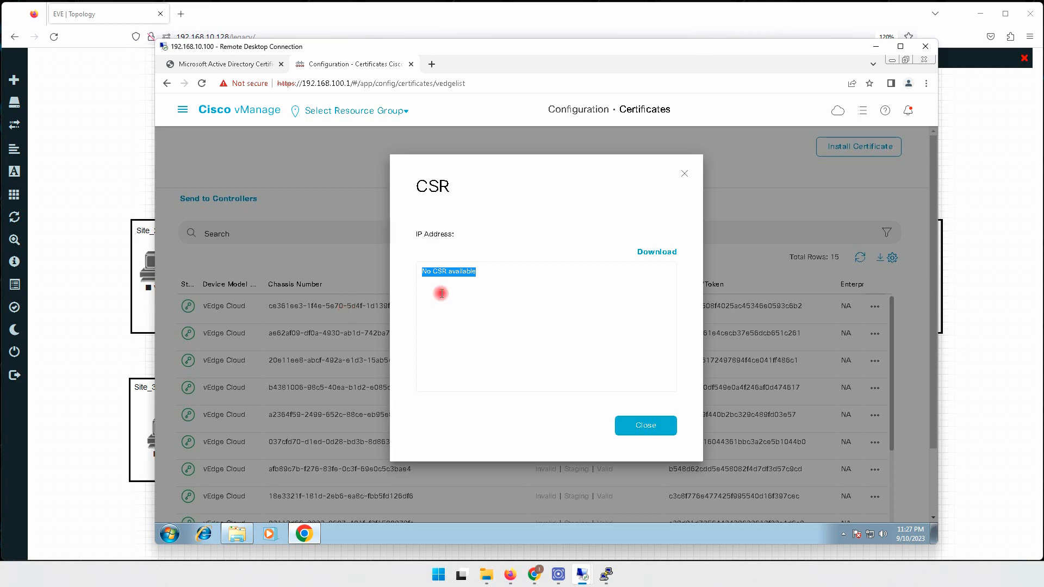
click(646, 425)
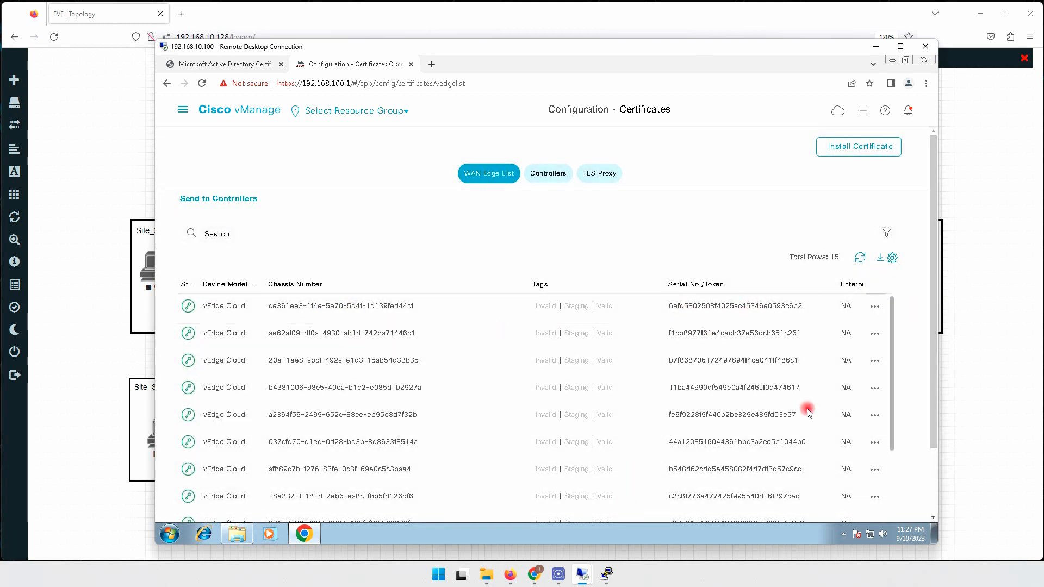
mouse_move(608, 580)
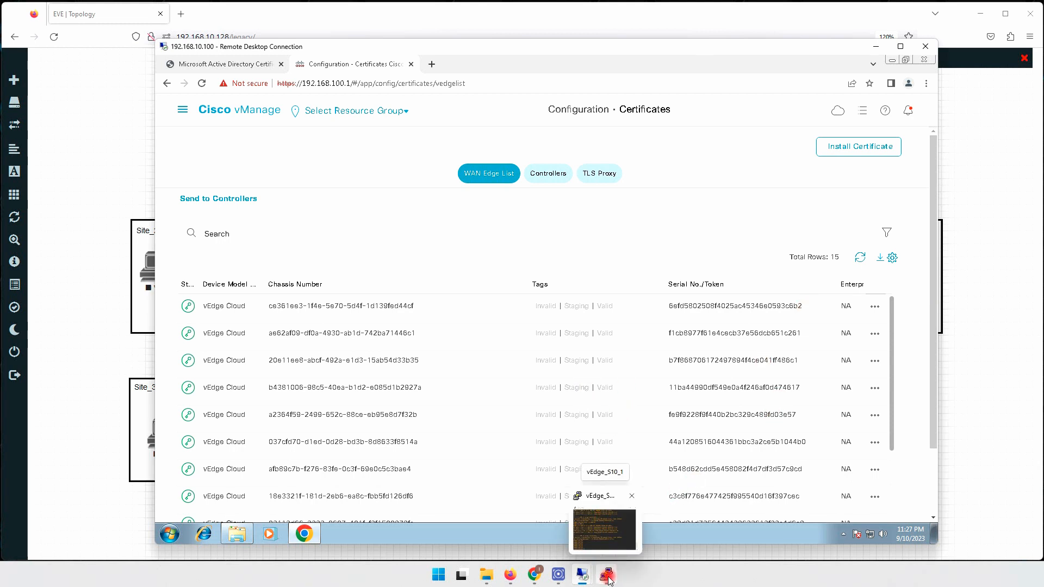
Enter the Linux shell on vEdge_S10_1 with vshell.
click(607, 577)
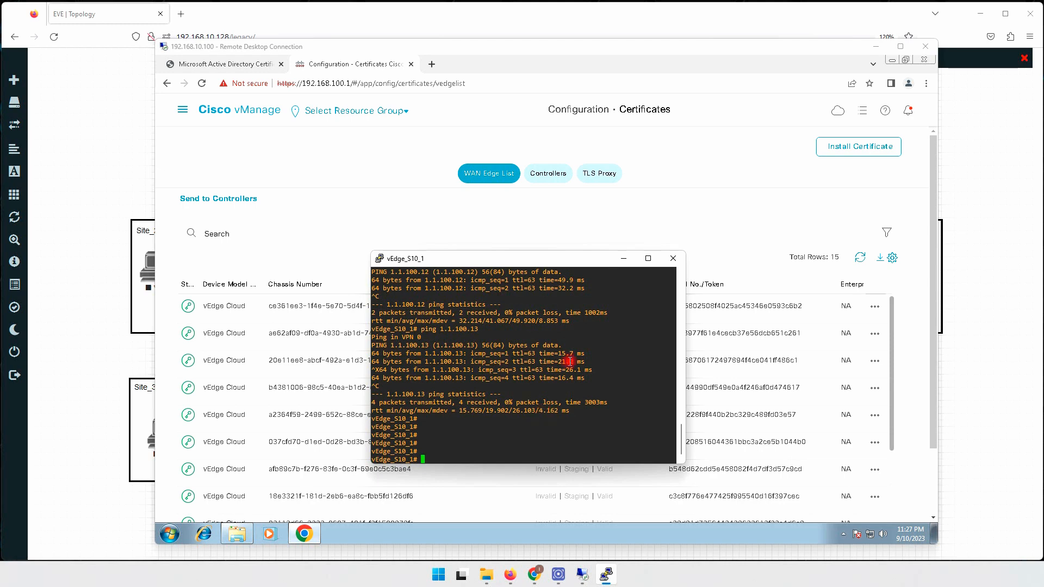
click(875, 46)
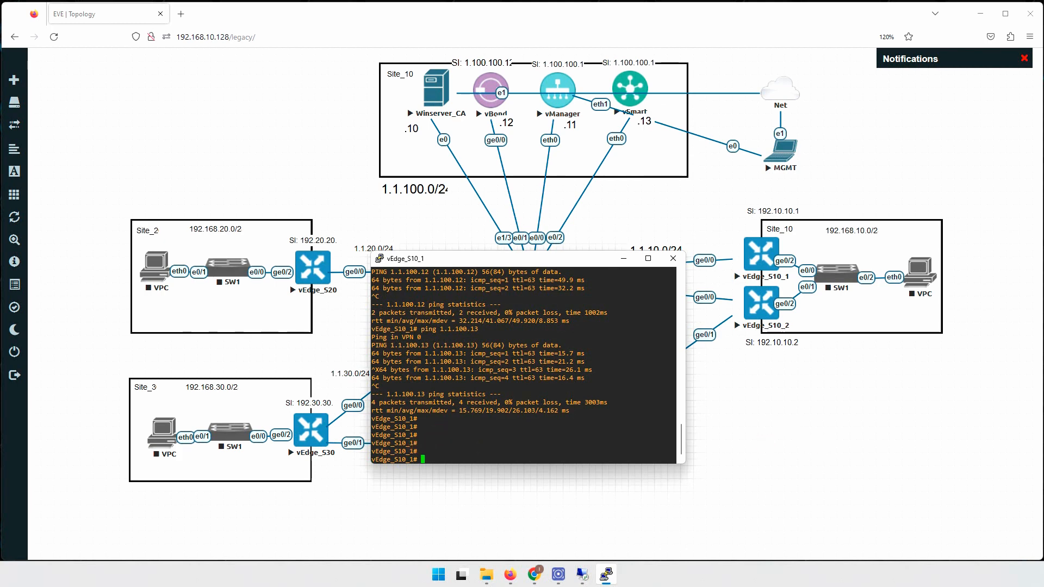
key(Return)
key(Return)
key(Return)
key(Return)
key(Return)
key(Return)
key(Return)
key(Return)
key(Return)
key(Return)
key(Return)
key(Return)
key(Return)
key(Return)
key(Return)
key(Return)
key(Return)
key(Return)
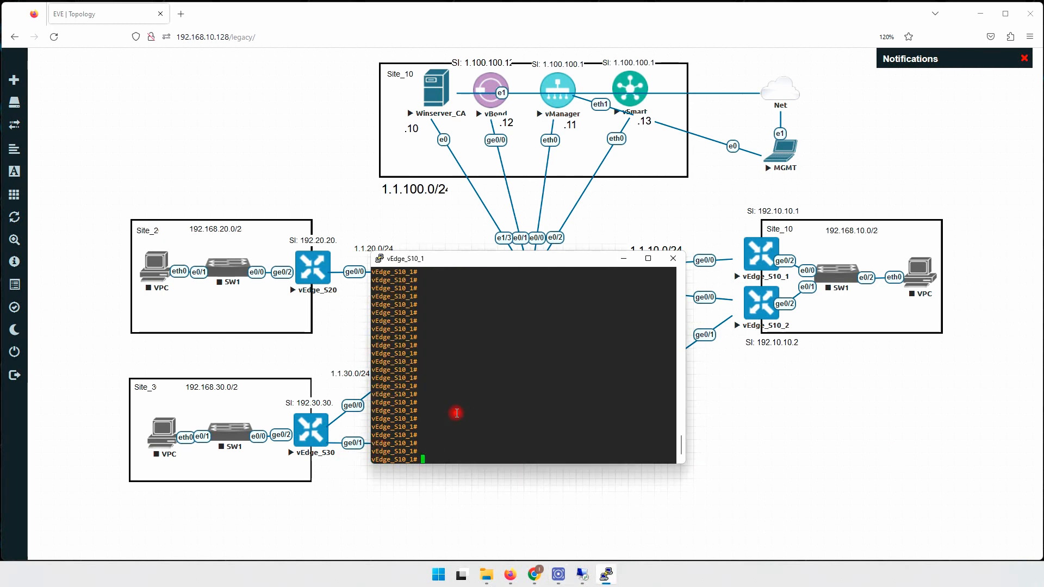
key(BackSpace)
text(vshell)
key(Return)
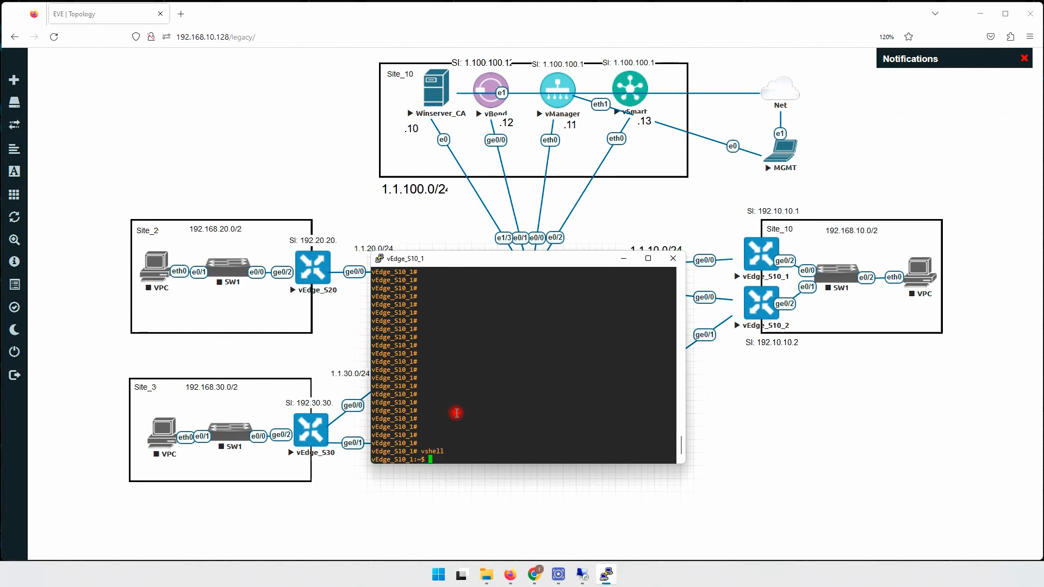
Create a new empty root.crt file in the vi editor.
text(vir)
key(BackSpace)
text(root.c)
key(BackSpace)
key(BackSpace)
text(crt)
key(Return)
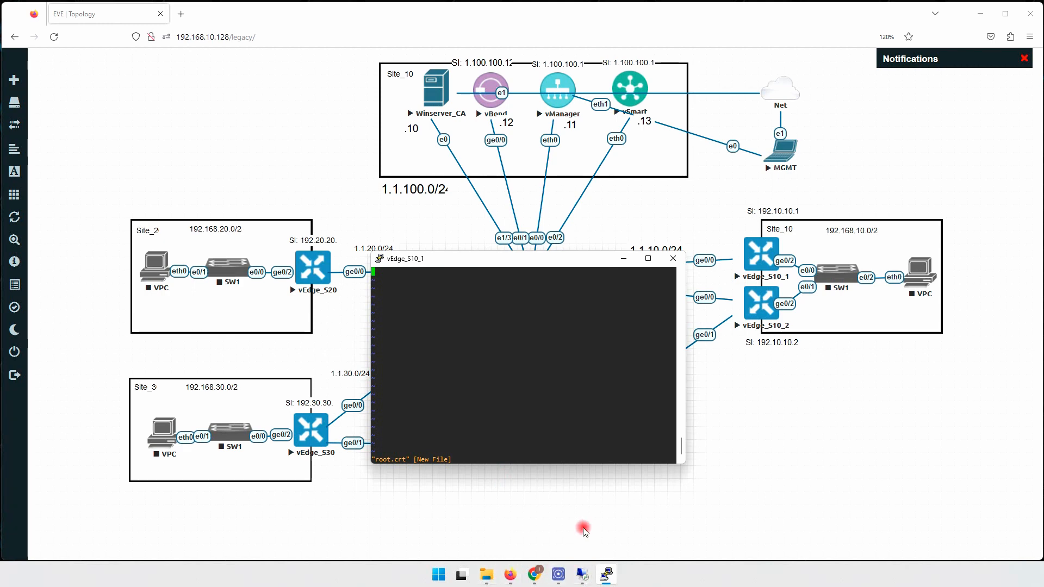
Open root.cer from Downloads in Notepad and select all of the certificate text.
mouse_move(607, 576)
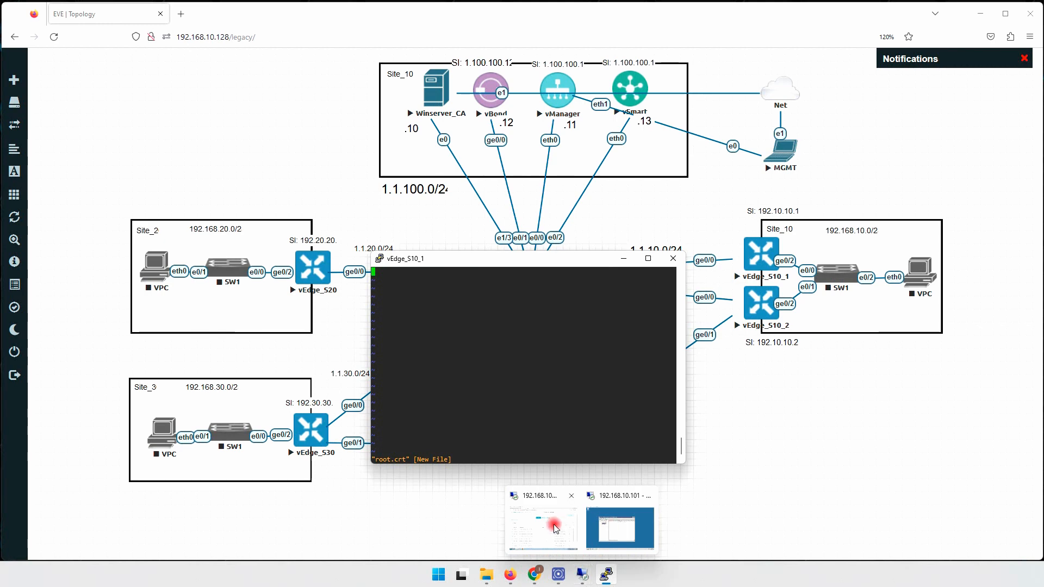
click(554, 527)
click(236, 533)
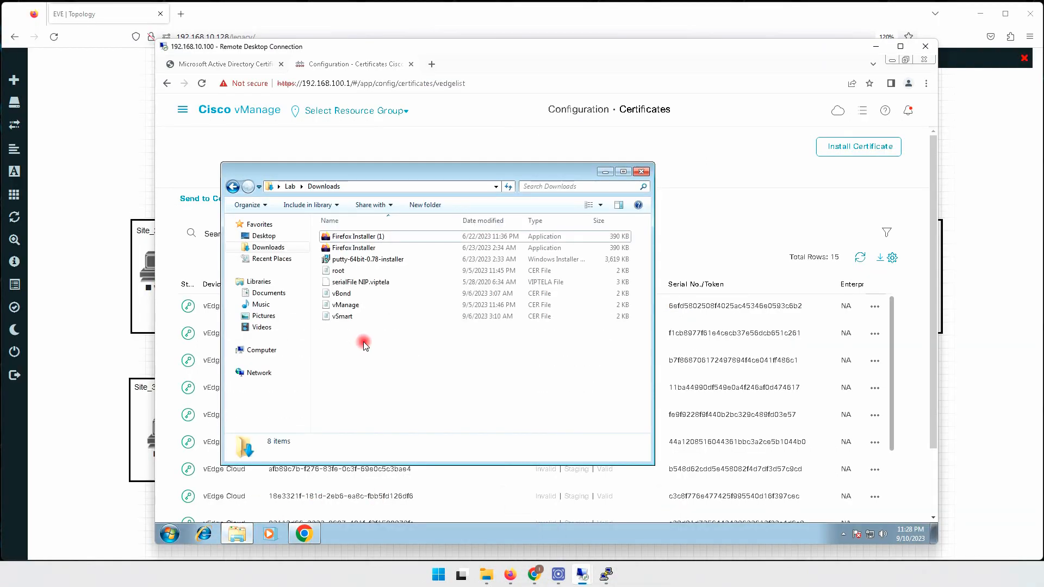
click(341, 271)
double_click(342, 270)
click(566, 303)
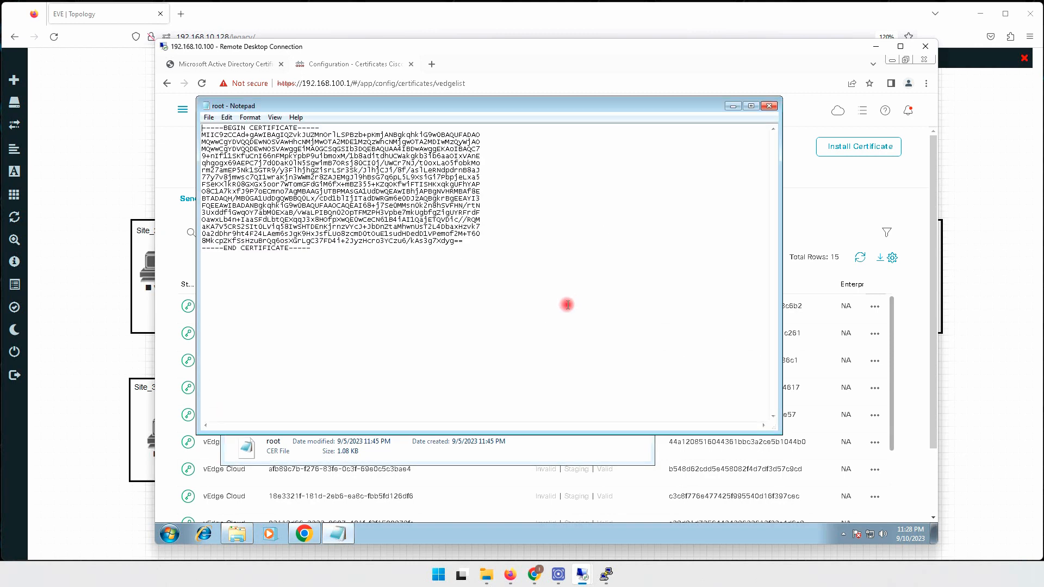
key(ctrl+a)
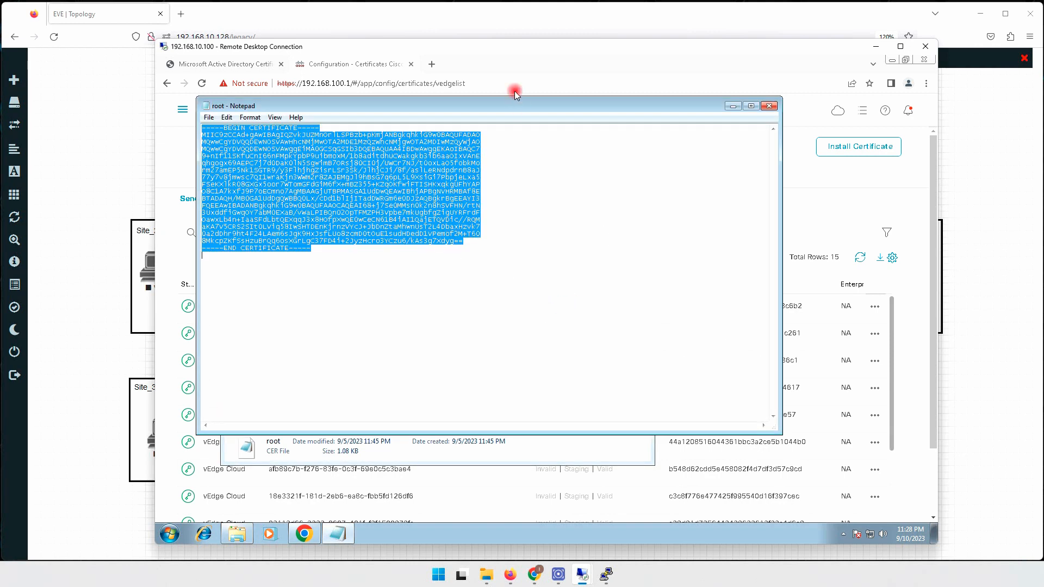
Paste the certificate into root.crt, save it with :wq, and confirm it in the listing.
click(605, 575)
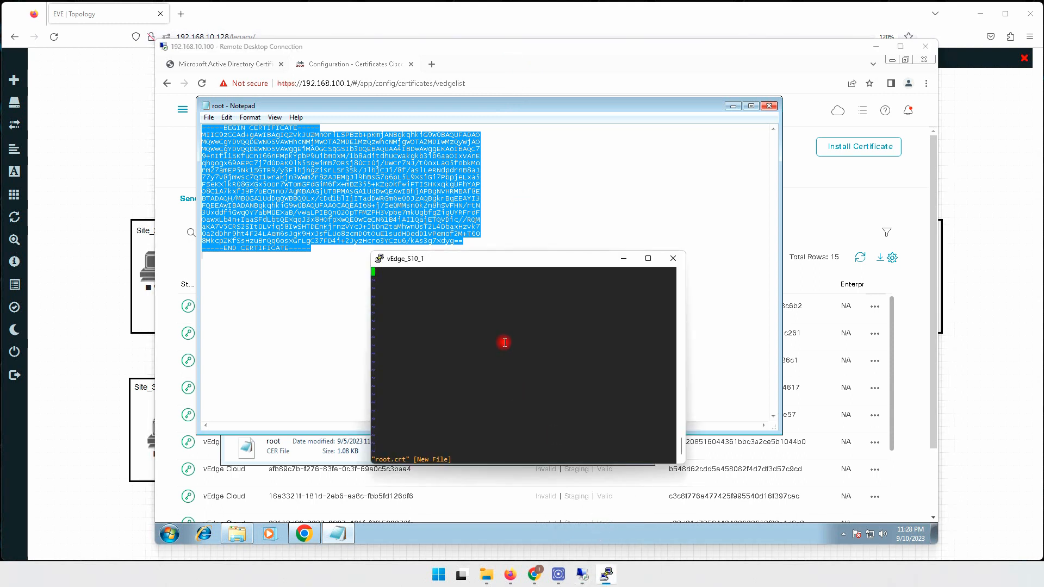
right_click(473, 329)
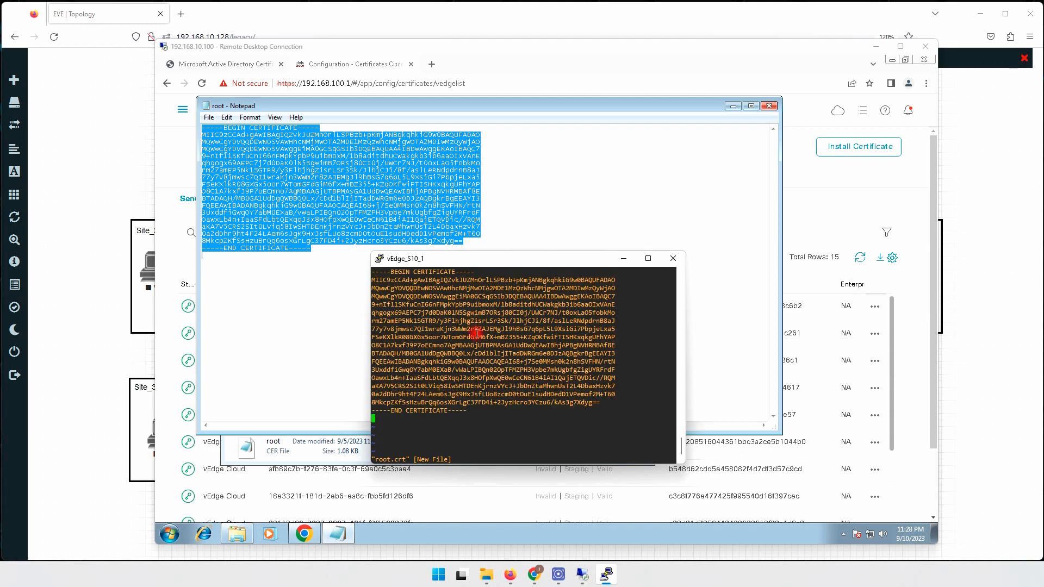
text(:wq)
key(Return)
key(Return)
key(Return)
key(Return)
text(di)
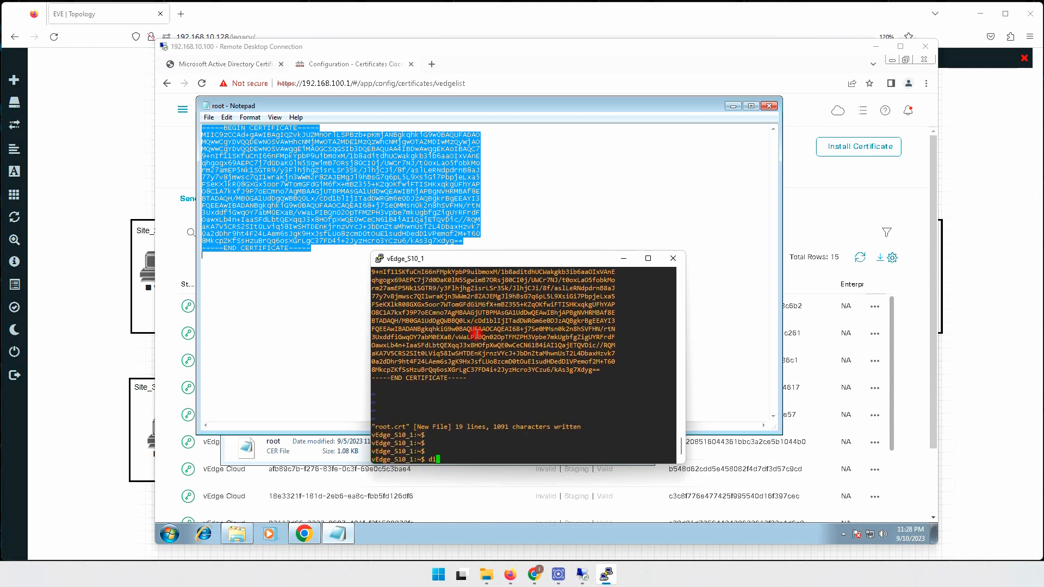
text(r)
key(Return)
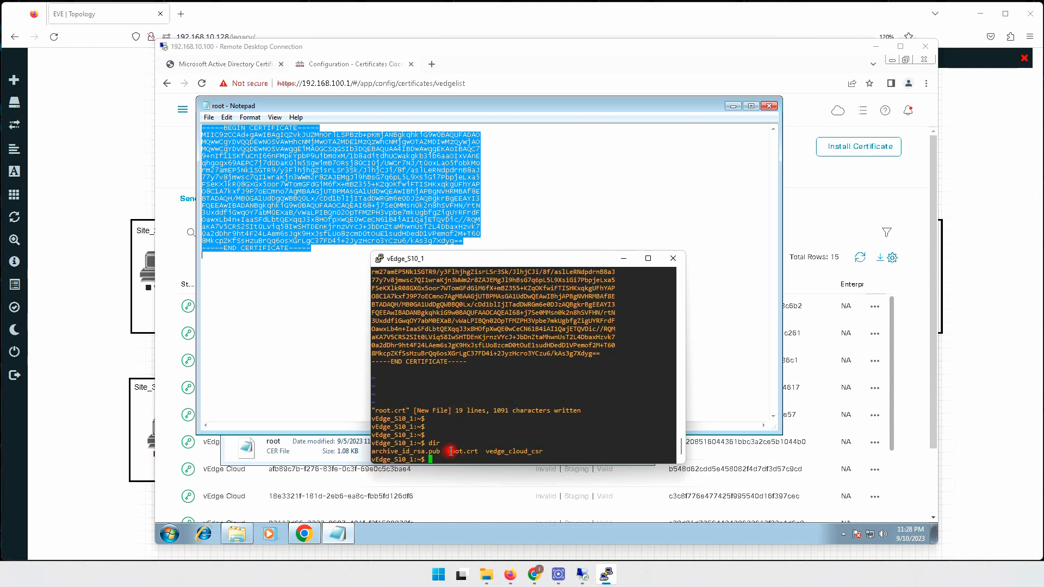
drag(447, 453, 479, 453)
key(ctrl+c)
click(511, 418)
Exit the shell and start the 'request root-cert-chain install' command.
text(exit)
key(Return)
key(Return)
key(Return)
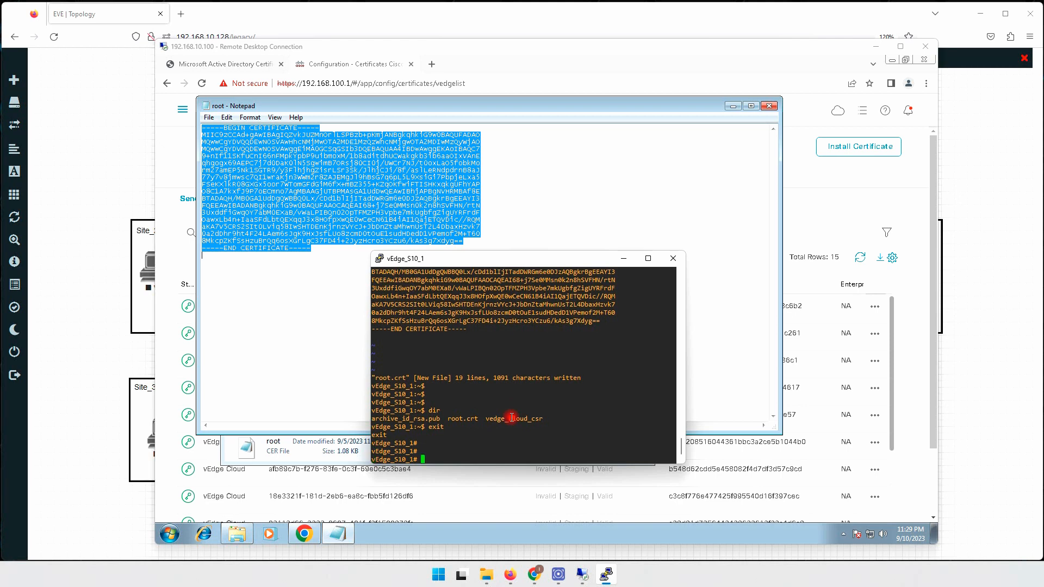
key(Return)
key(Return)
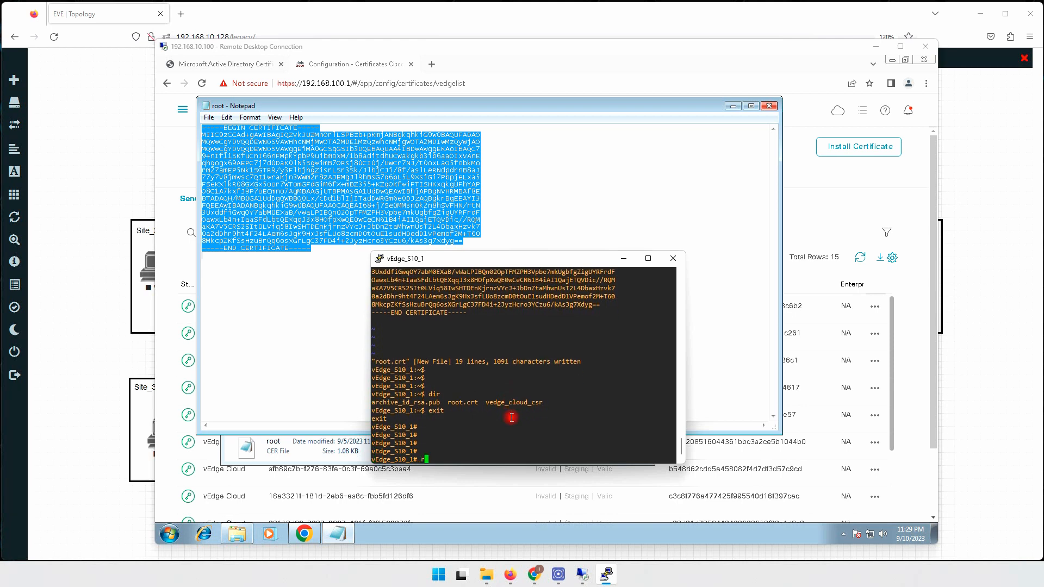
text(request root-ce)
key(Tab)
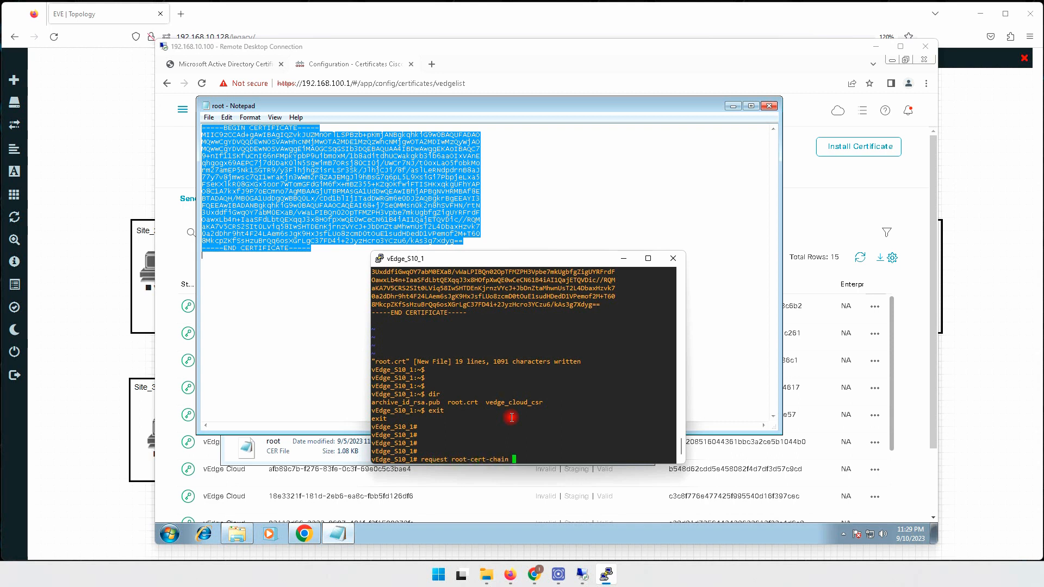
text(i)
key(Tab)
Install home/admin/root.crt as the root certificate chain and confirm success.
text(ho)
key(Tab)
text(ad)
key(Tab)
key(Tab)
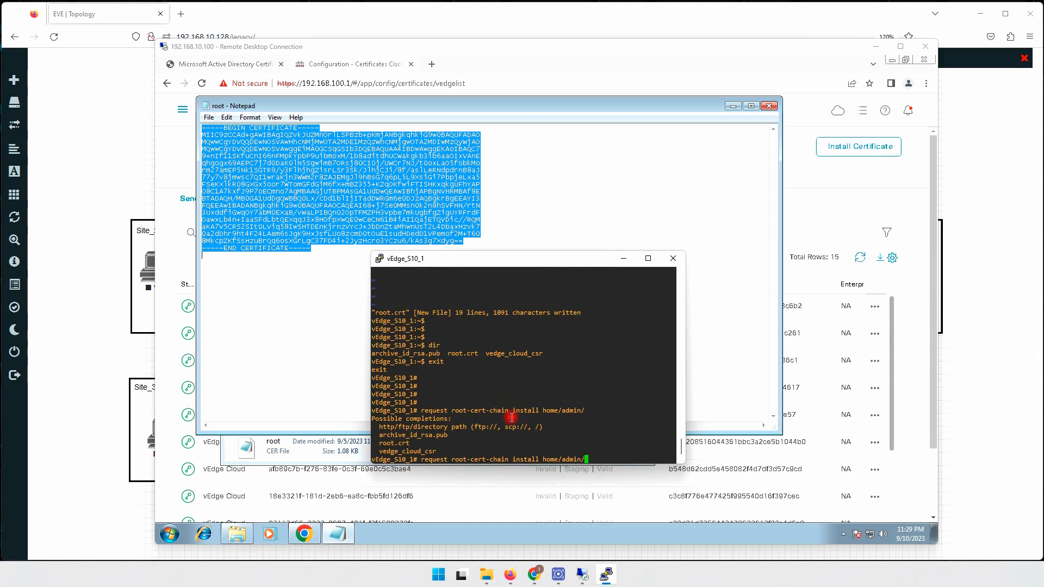
double_click(407, 445)
right_click(571, 401)
key(Return)
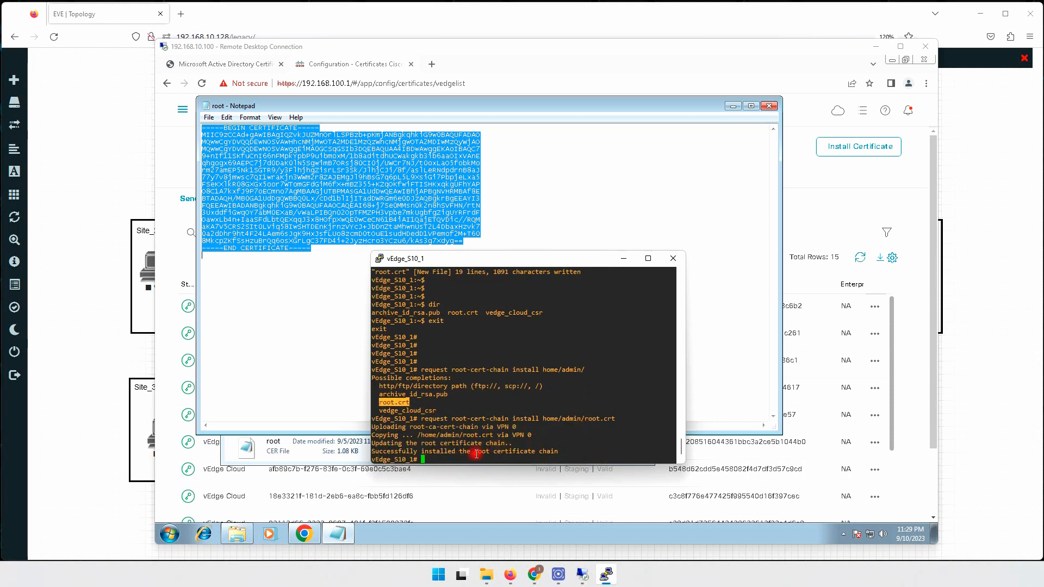
drag(398, 452, 555, 451)
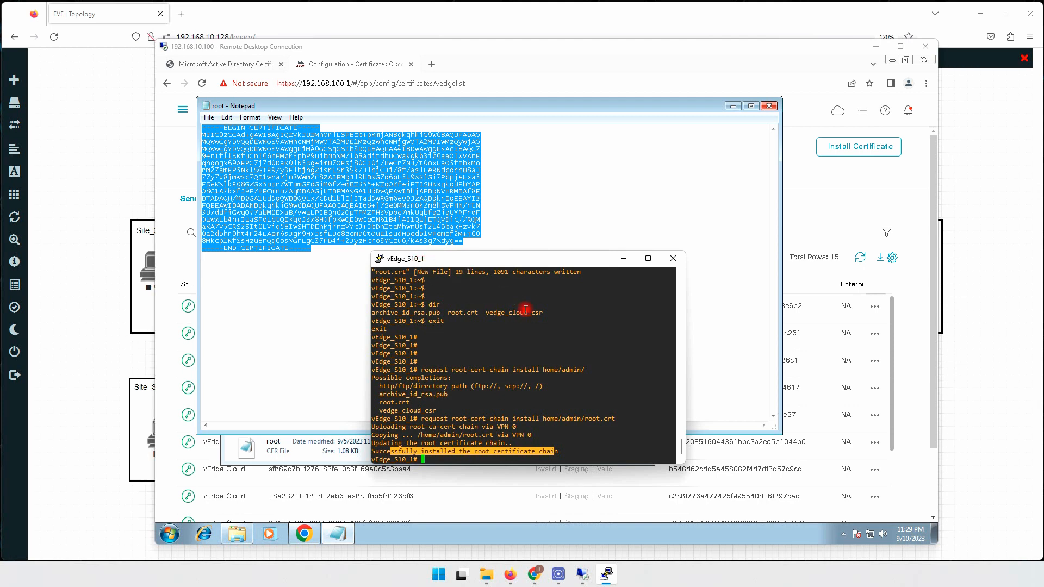
click(732, 106)
List the available request subcommands on the vEdge_S10_1 console.
click(605, 172)
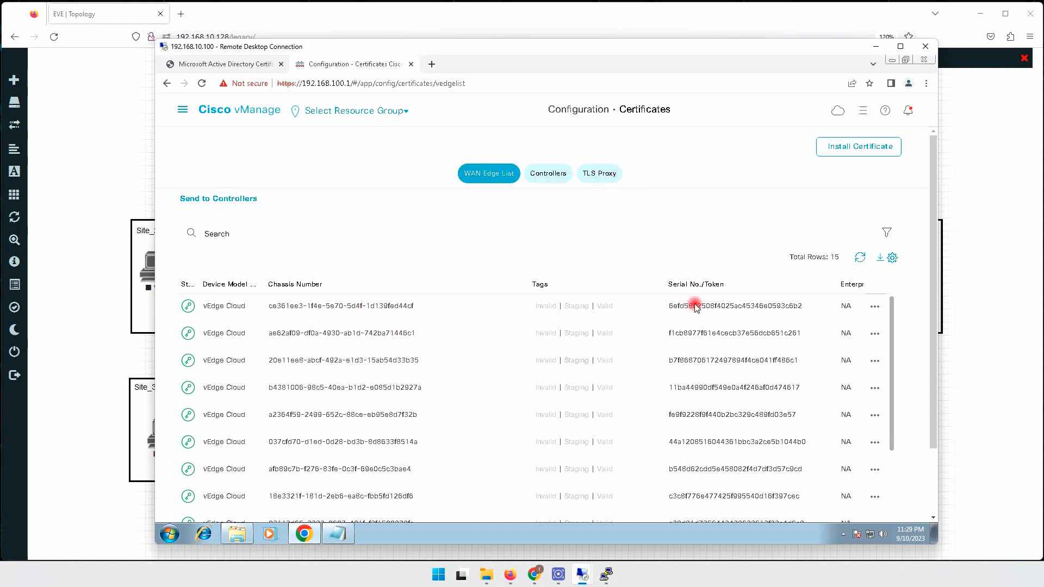
click(606, 574)
key(Return)
key(Return)
key(Return)
key(Return)
key(Return)
key(Return)
key(Return)
key(Return)
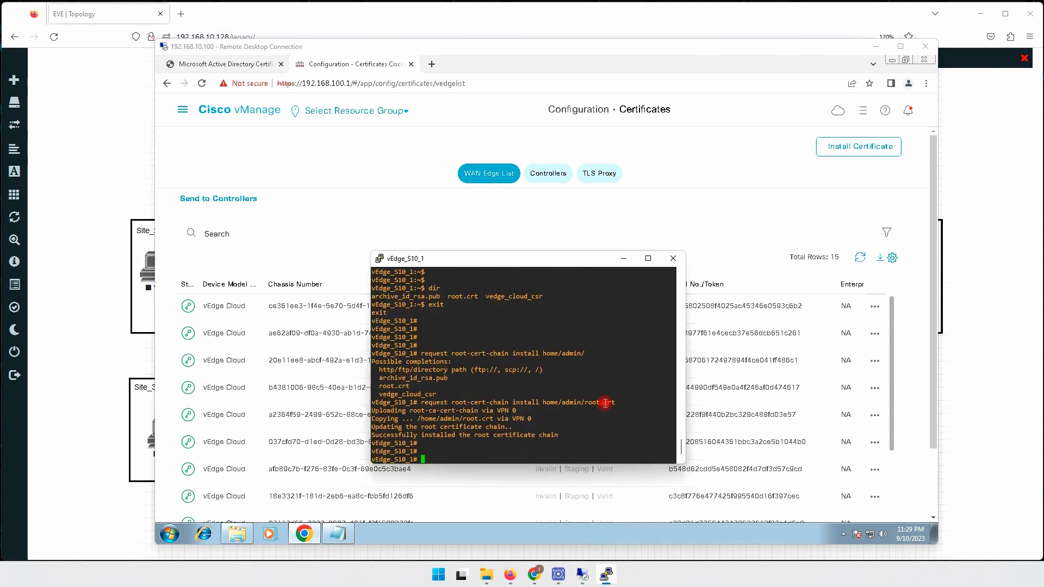
text(request)
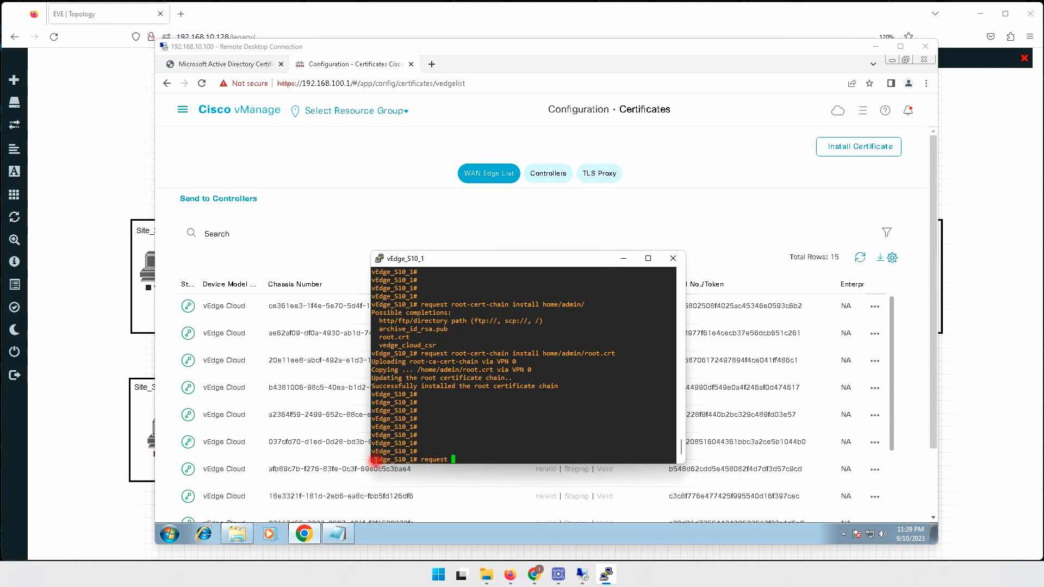
drag(374, 460, 416, 460)
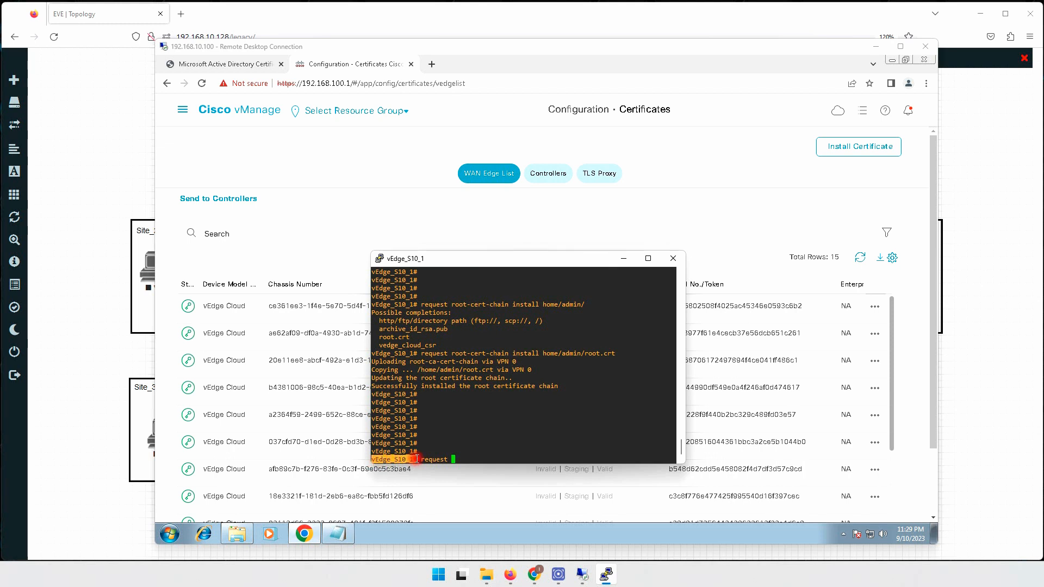
click(491, 431)
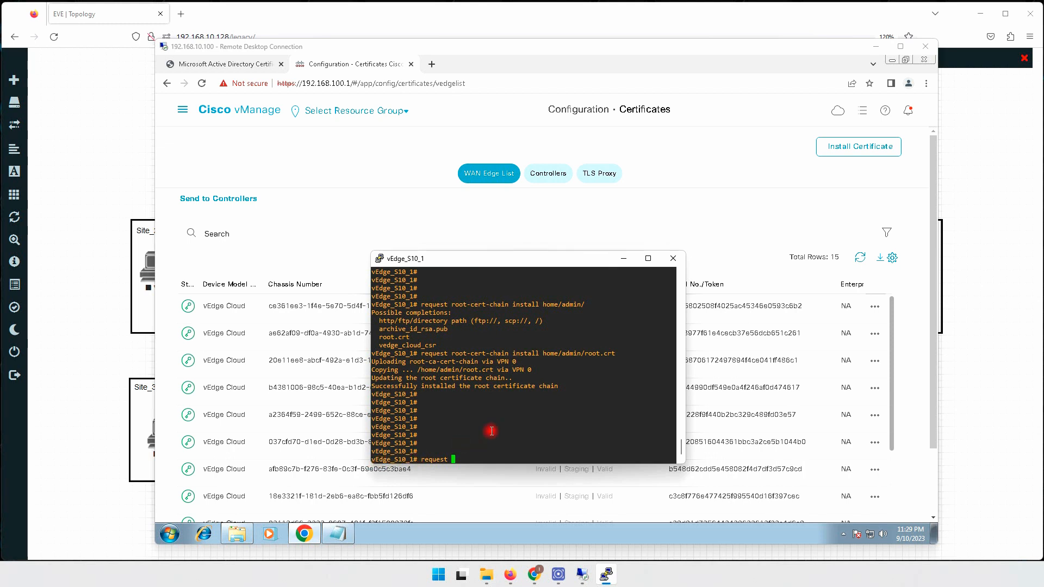
key(Return)
key(Return)
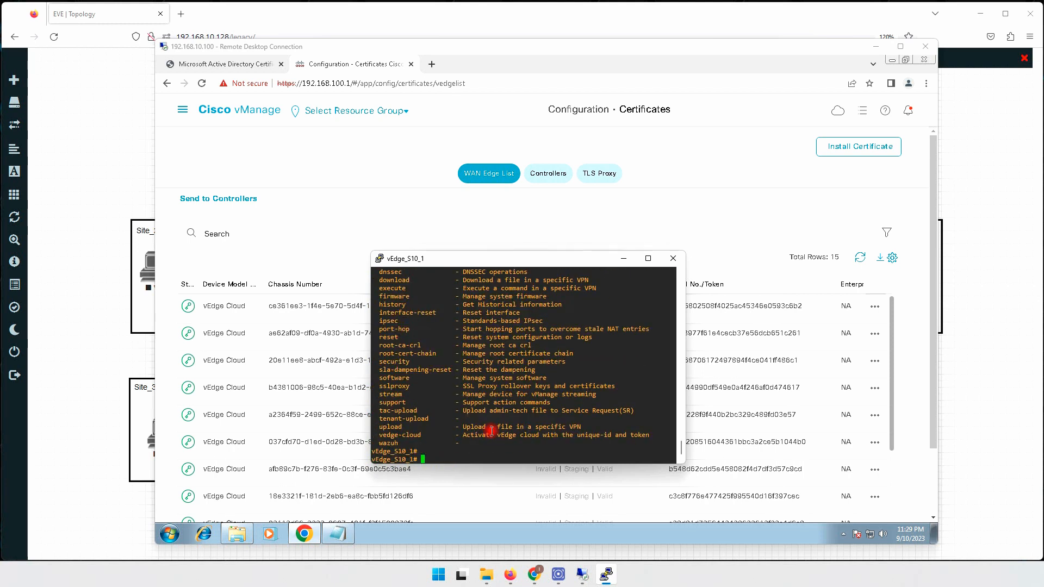
Type 'request vedge-cloud activate chassis-number' and bring the vManage certificate list forward.
text(request vedge-cloud activate )
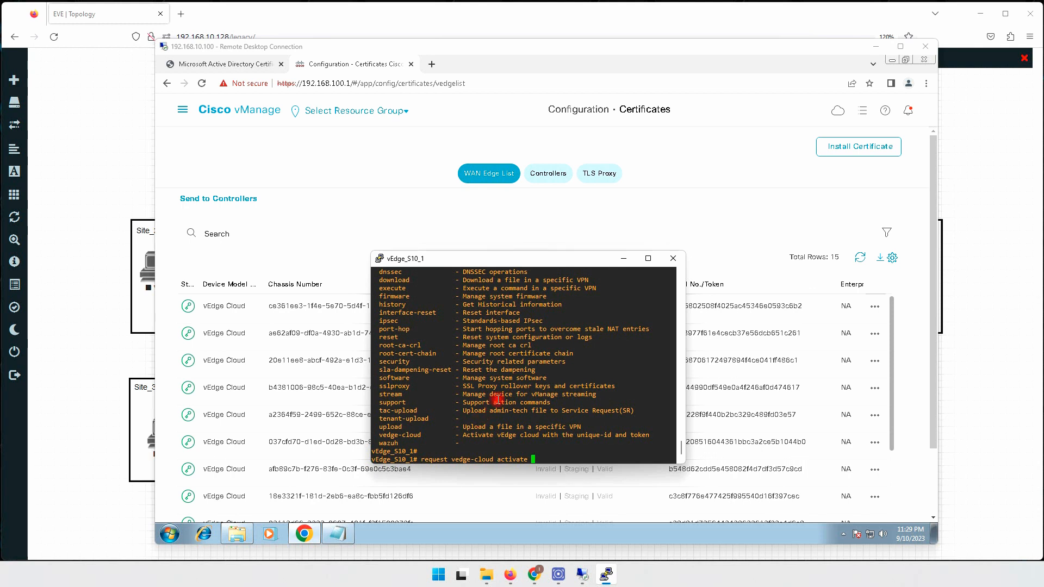
text(ch)
key(Tab)
drag(519, 258, 597, 253)
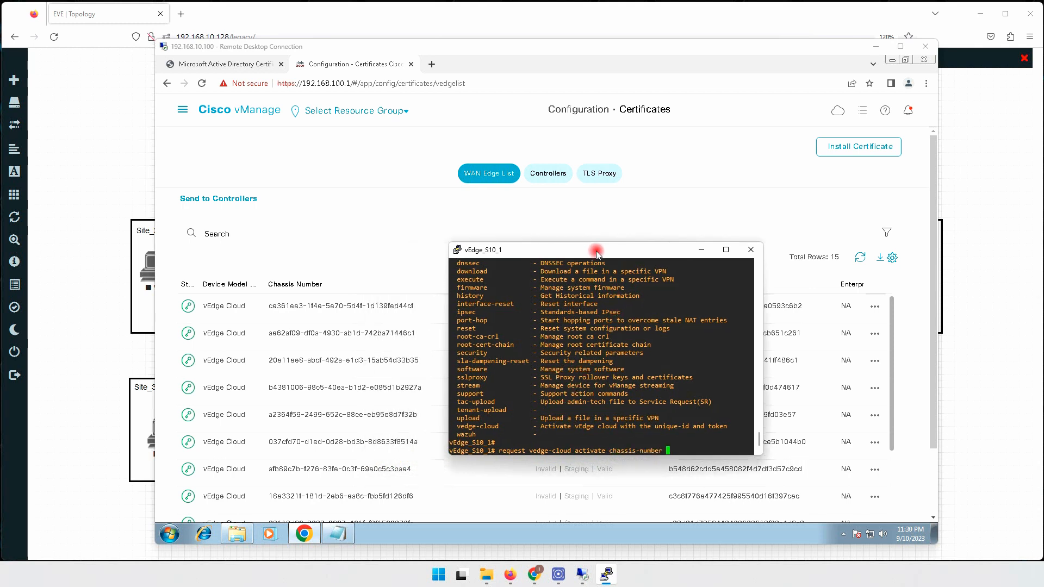
click(282, 306)
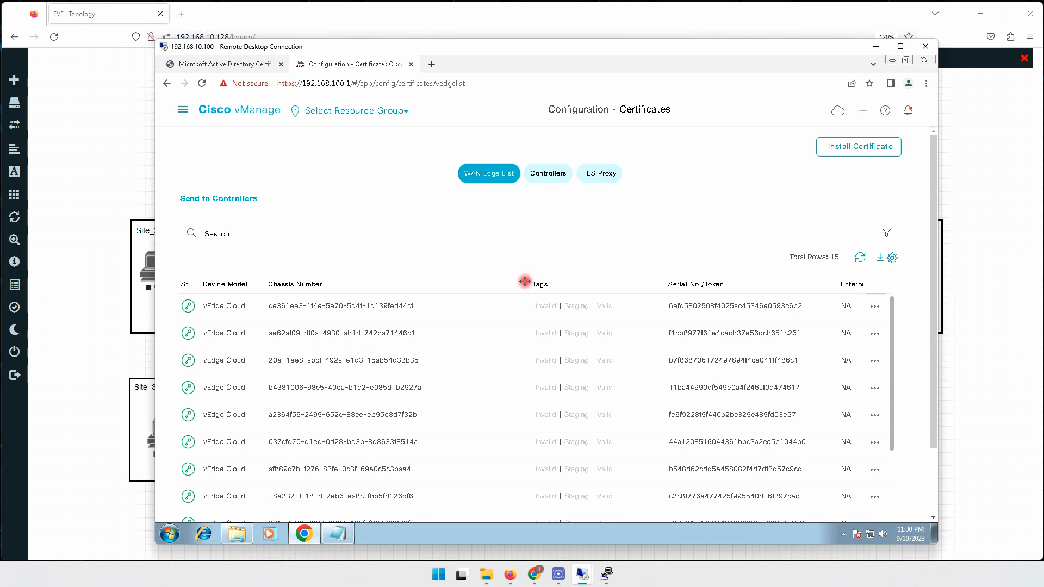
Widen the Chassis Number column and paste row 1's chassis number into the activation command.
drag(524, 281, 384, 283)
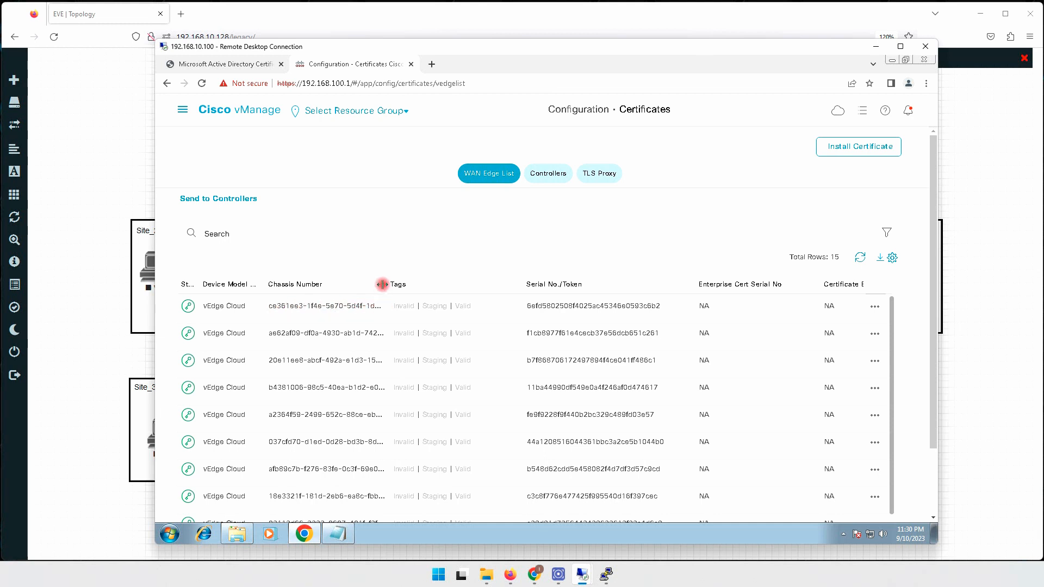
drag(394, 284, 441, 285)
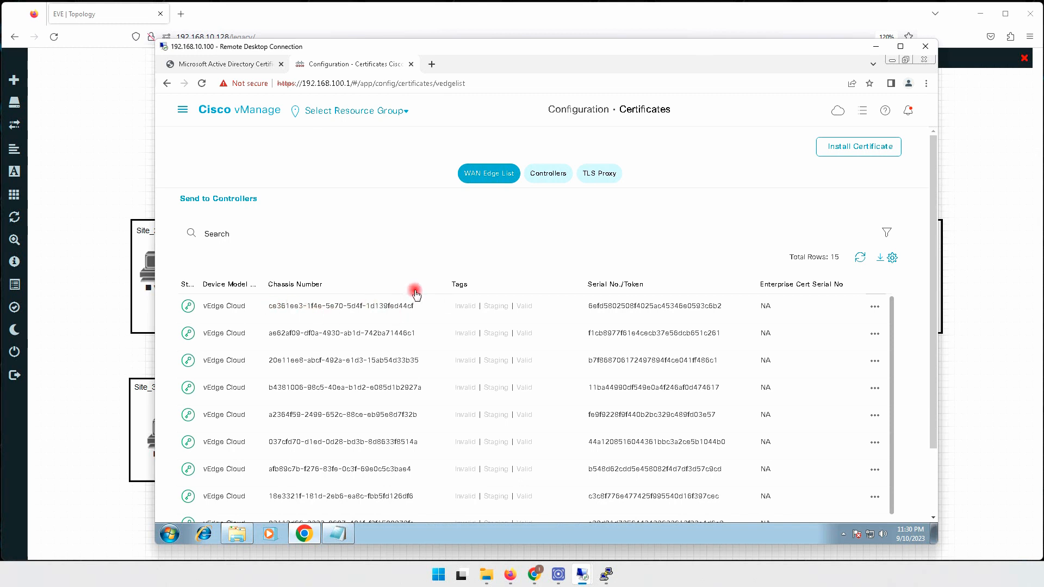
drag(269, 306, 407, 308)
right_click(407, 308)
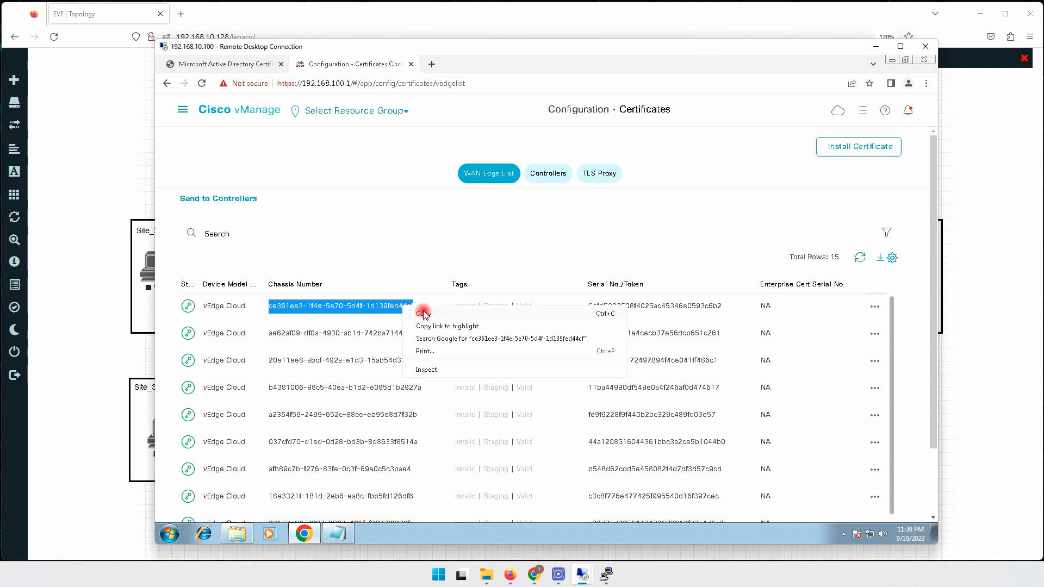
click(452, 313)
click(606, 575)
right_click(690, 419)
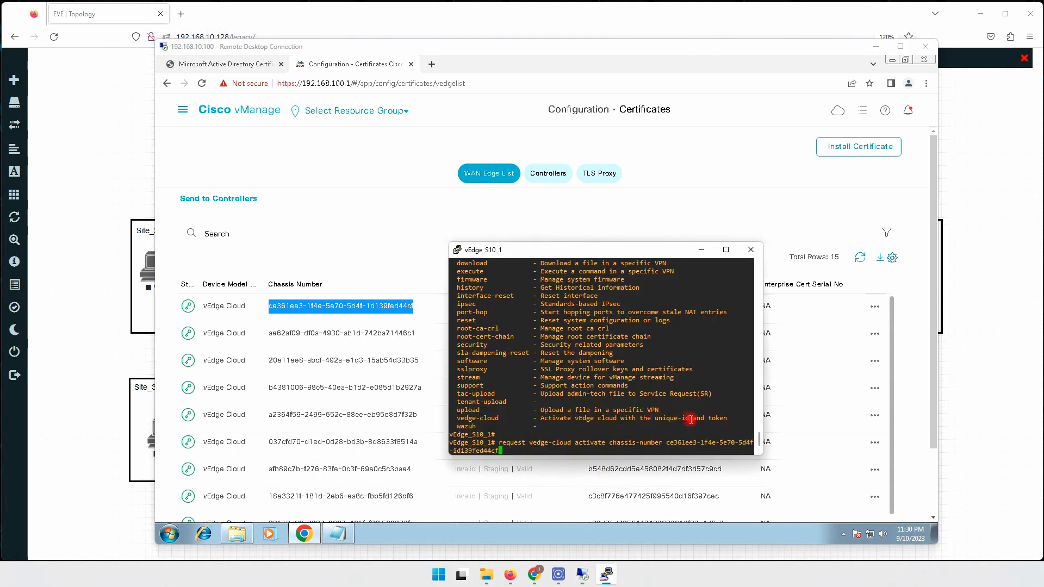
text(token)
Copy row 1's token into the command after 'token' and run the activation.
drag(664, 250, 375, 196)
click(589, 307)
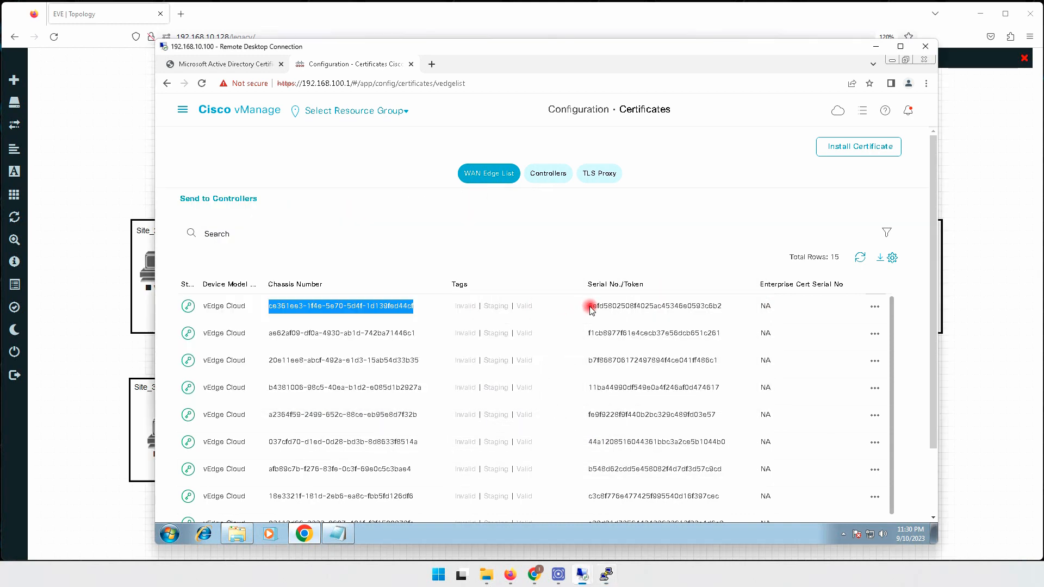
drag(588, 307, 610, 308)
drag(711, 309, 721, 307)
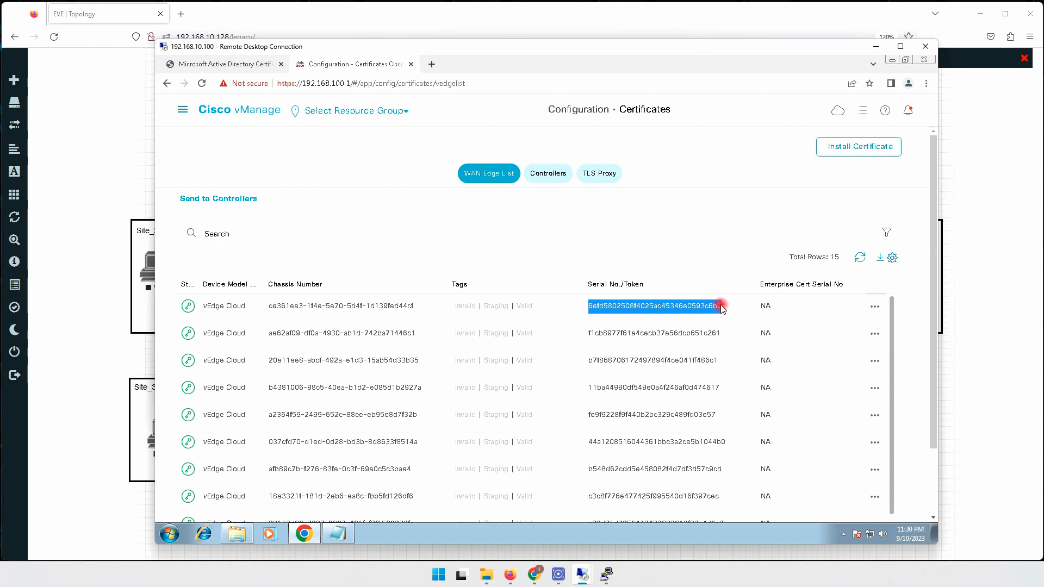
right_click(721, 307)
click(741, 312)
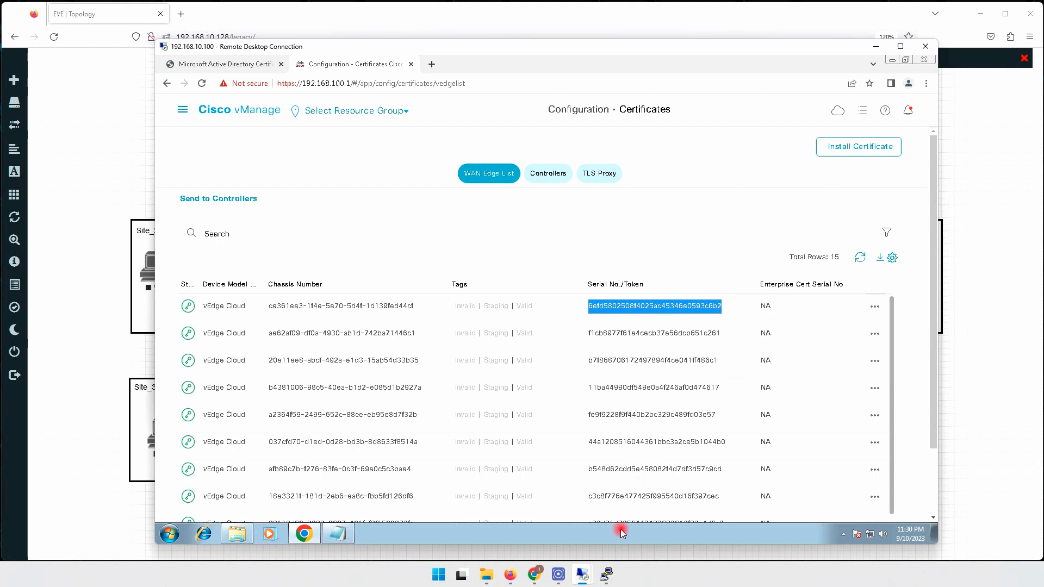
click(606, 574)
right_click(347, 321)
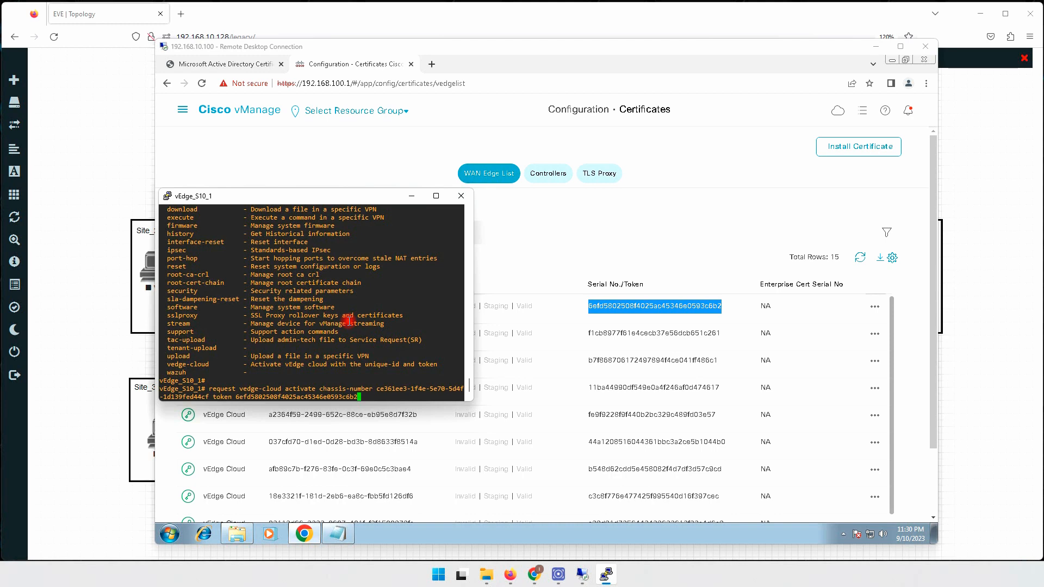
key(Return)
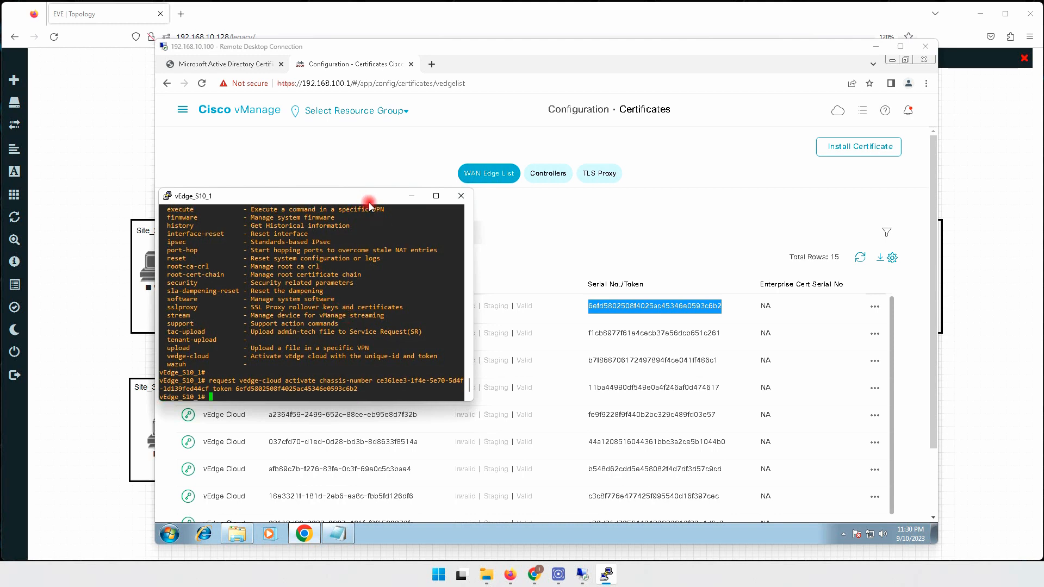
Run 'sh run' to confirm vbond 1.1.100.12, then widen vManage's State column.
drag(363, 202, 520, 262)
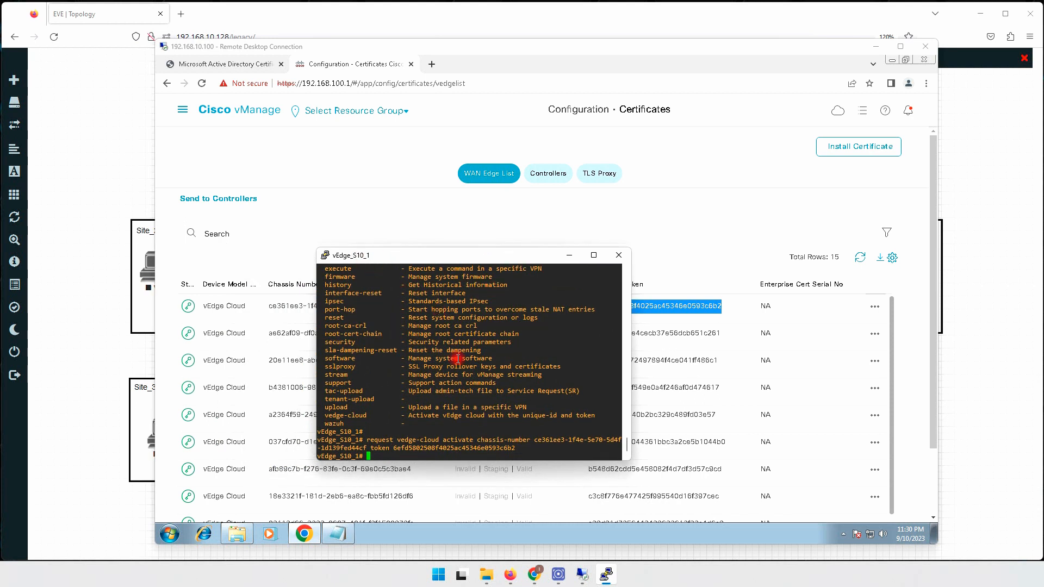
key(Return)
key(Return)
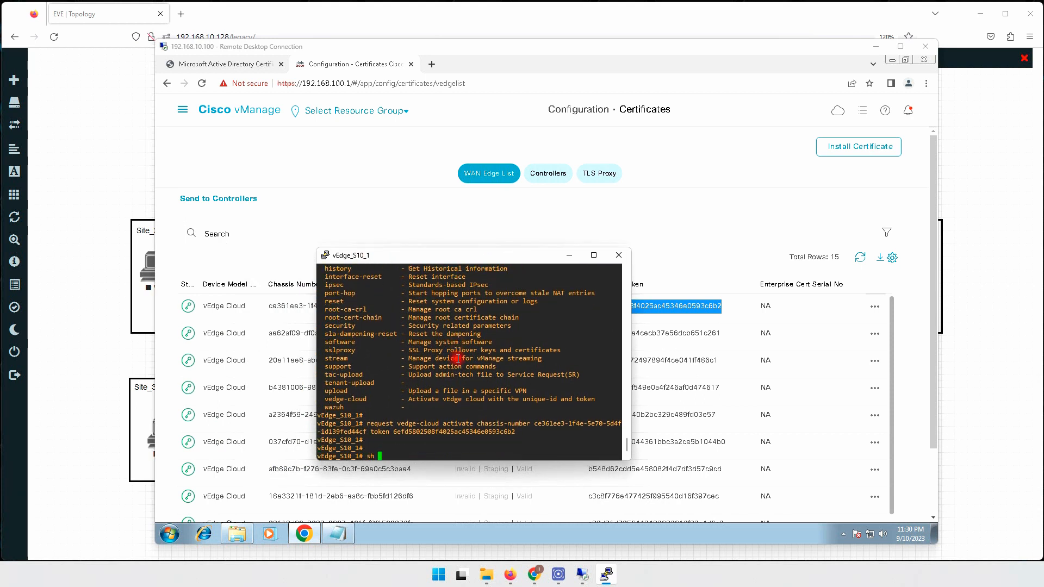
text(sh run)
key(Return)
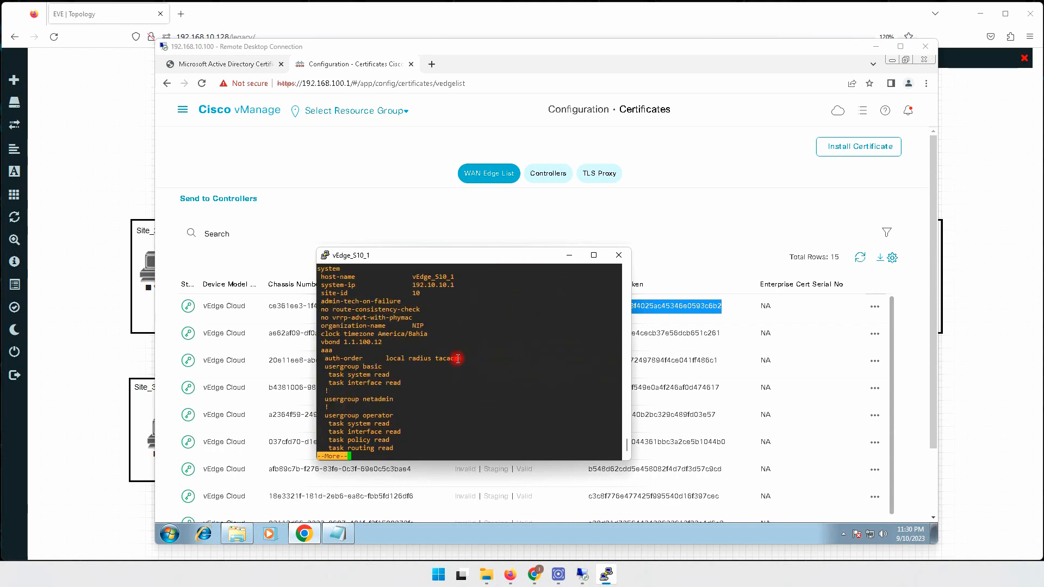
drag(338, 342, 394, 343)
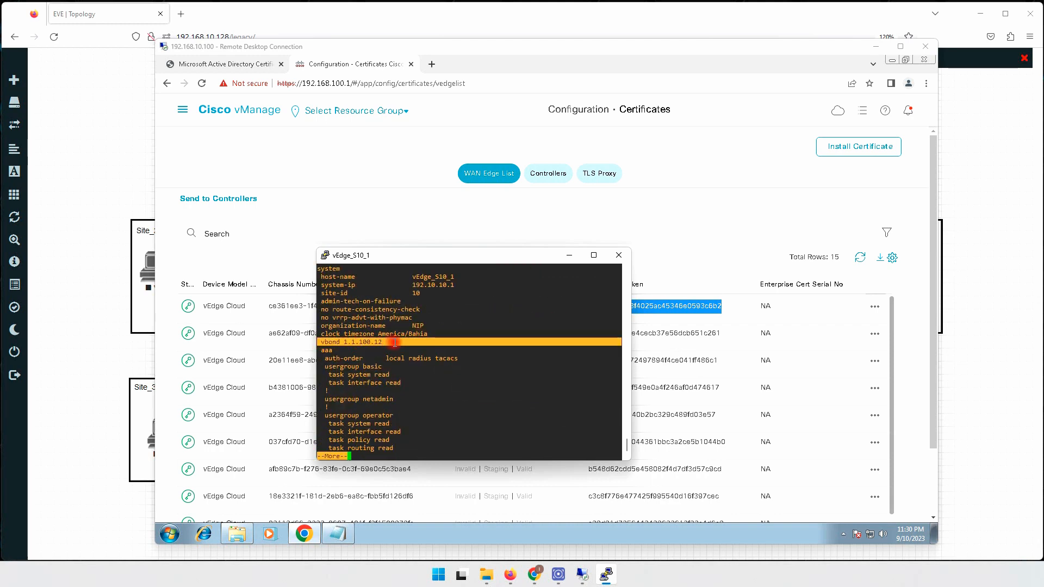
key(ctrl+c)
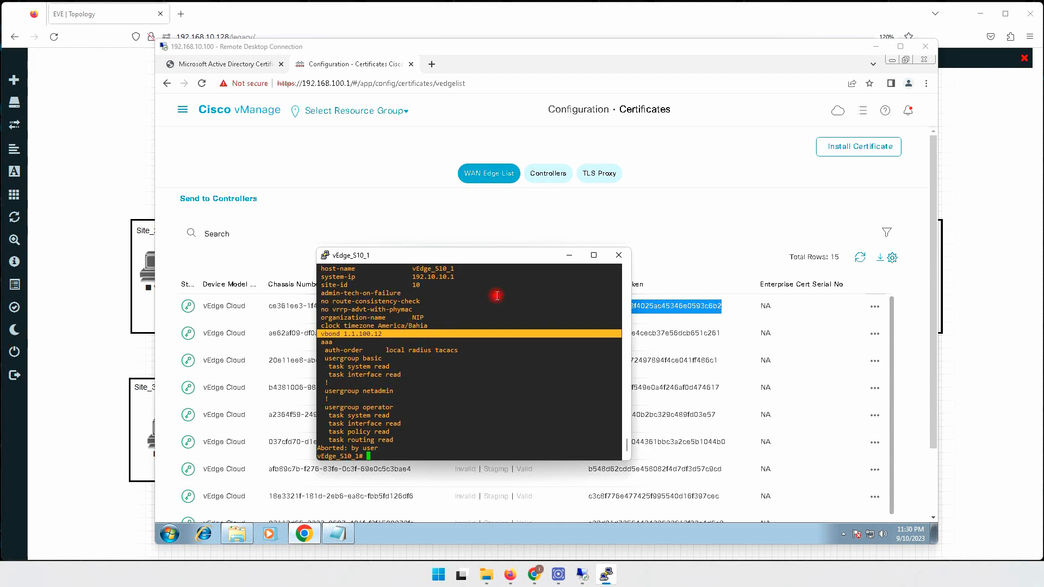
click(625, 220)
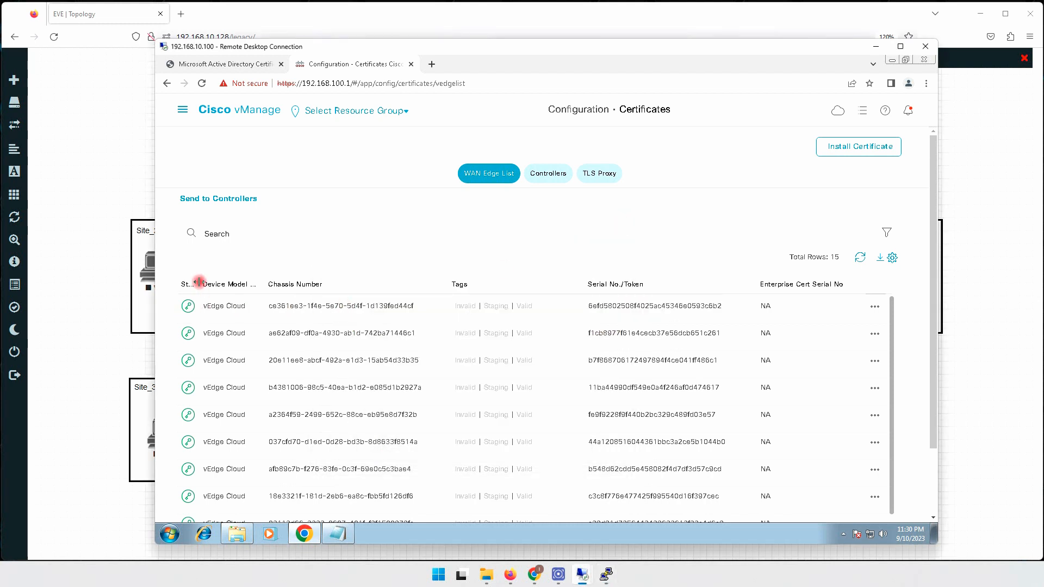
drag(199, 281, 227, 282)
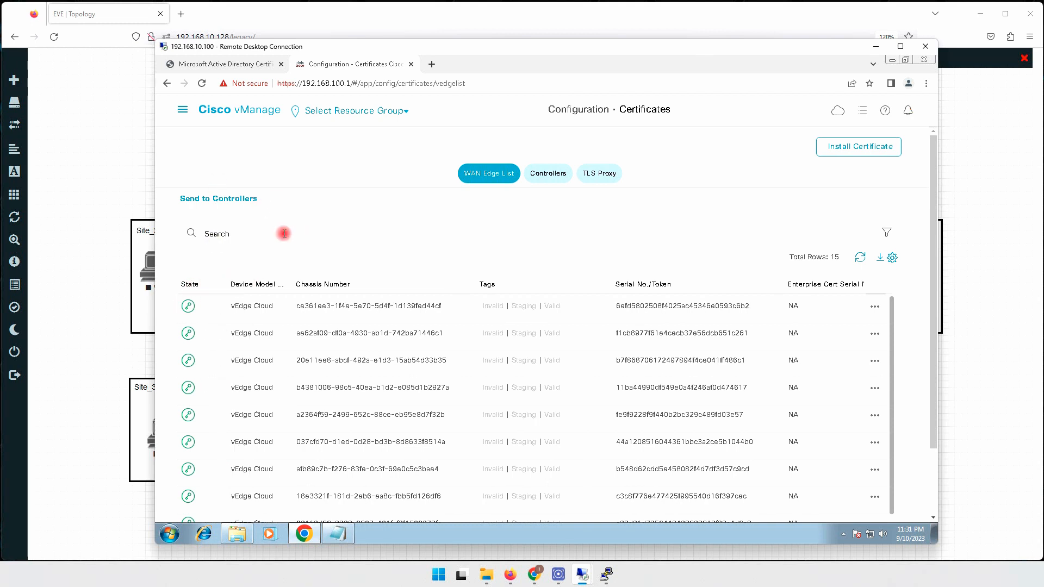
Reload the WAN Edge list and select all of the first vEdge's generated CSR text.
click(202, 83)
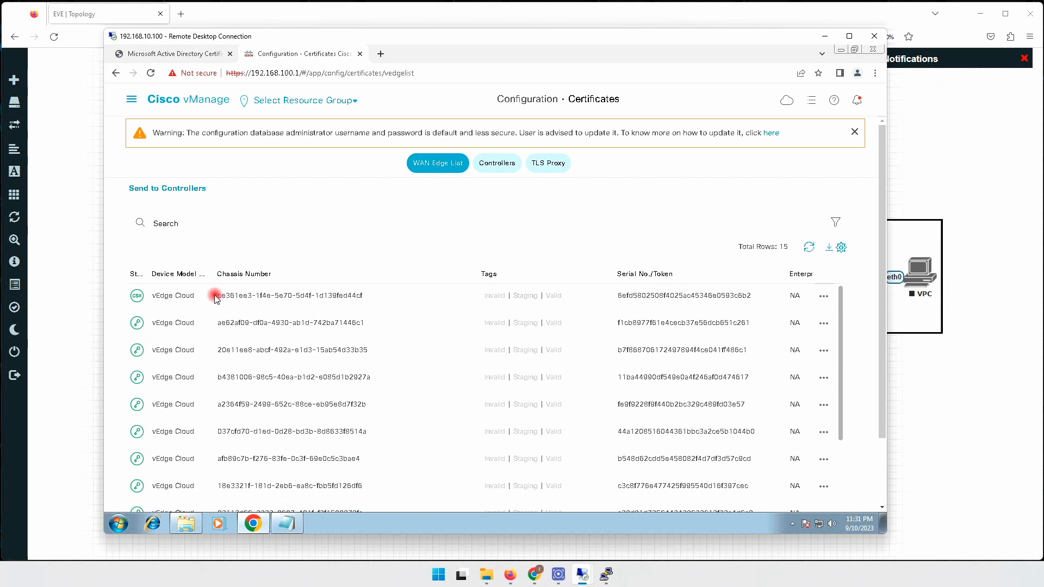
drag(215, 298, 305, 296)
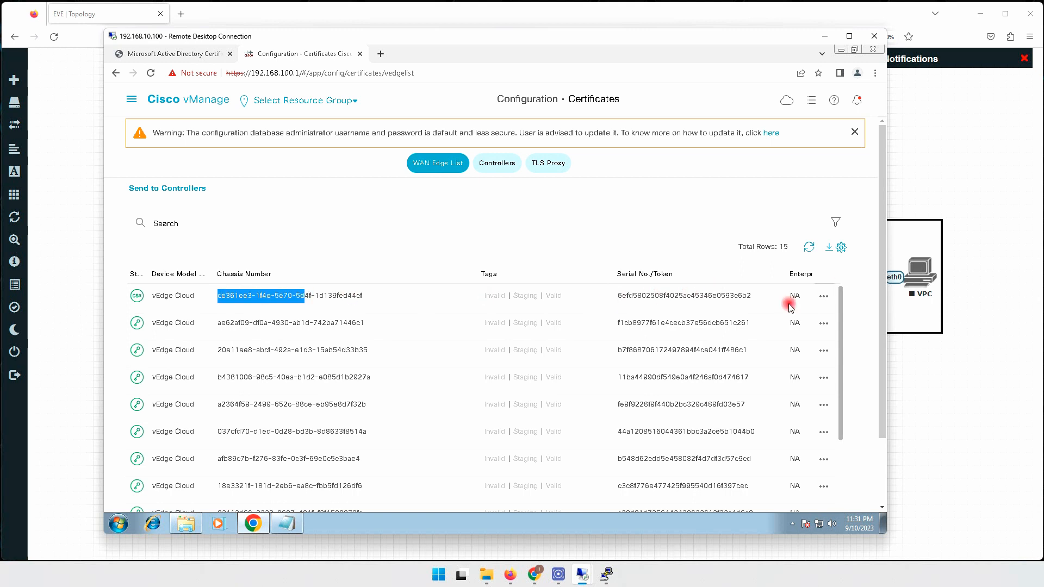
drag(748, 38, 722, 48)
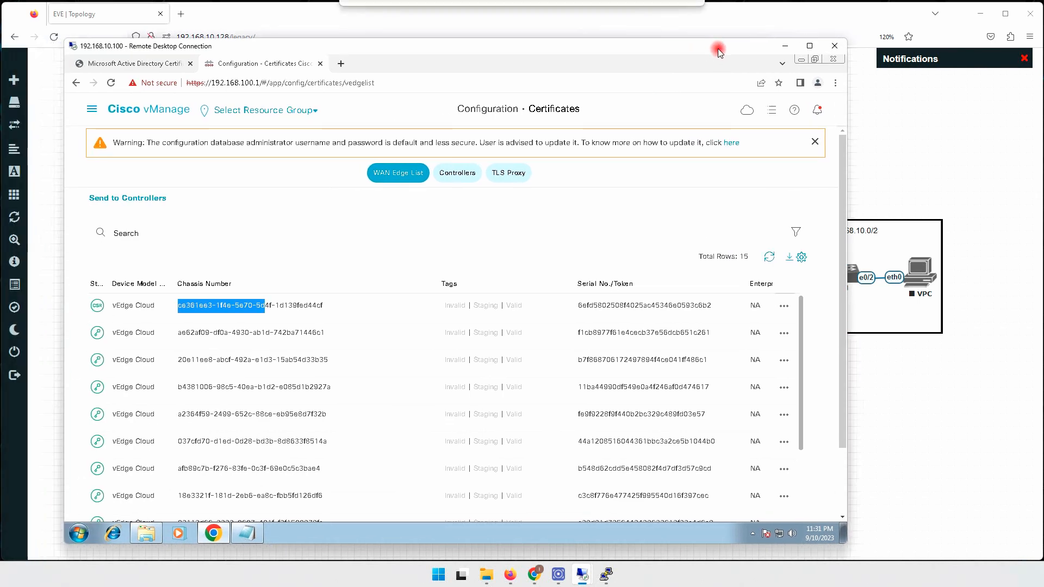
click(783, 306)
click(772, 329)
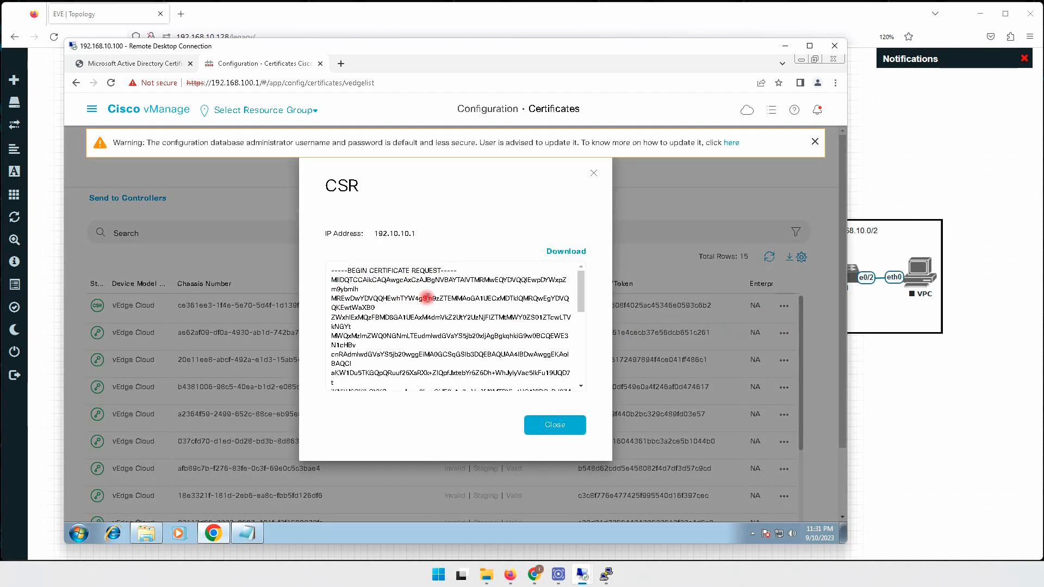
key(ctrl+a)
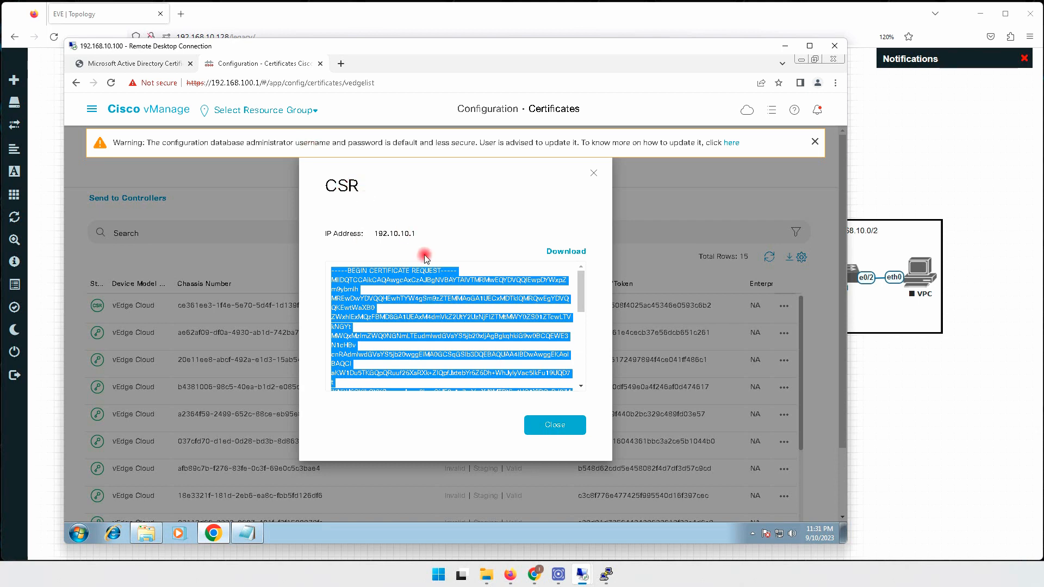
click(143, 64)
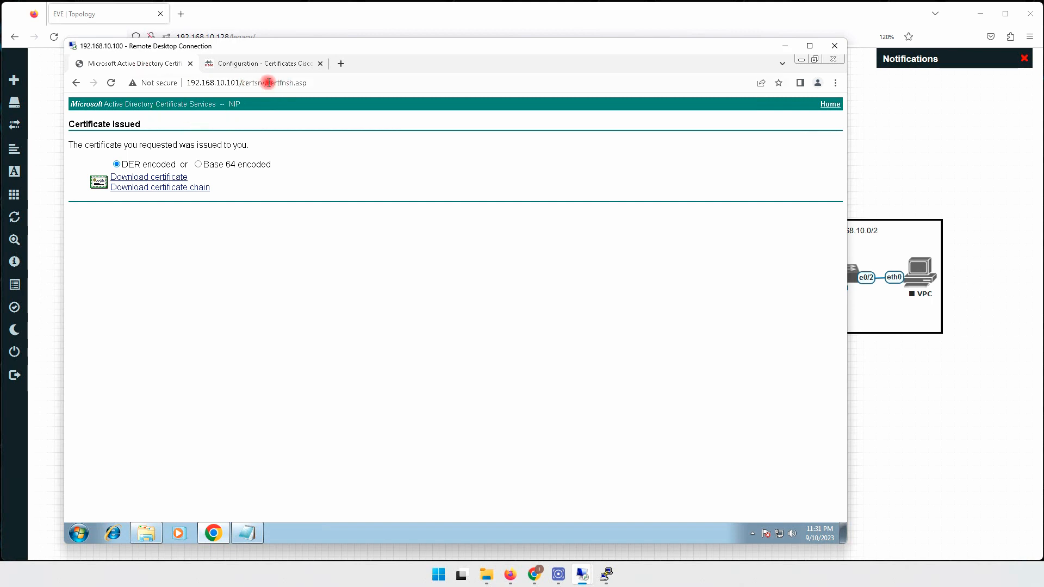
Load /certsrv and submit the pasted CSR as an advanced certificate request.
drag(265, 82, 330, 83)
key(BackSpace)
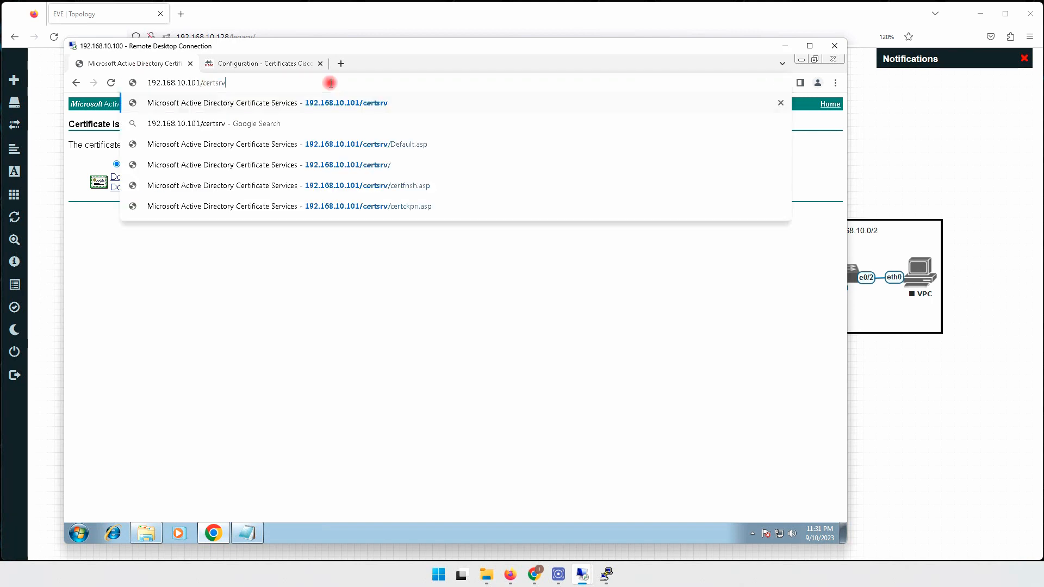
key(Return)
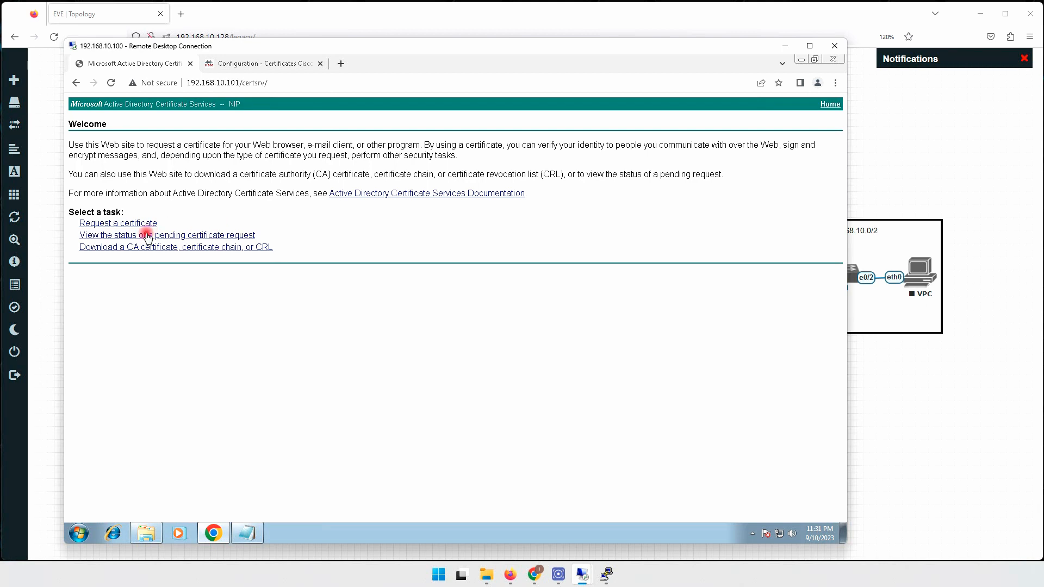
click(118, 223)
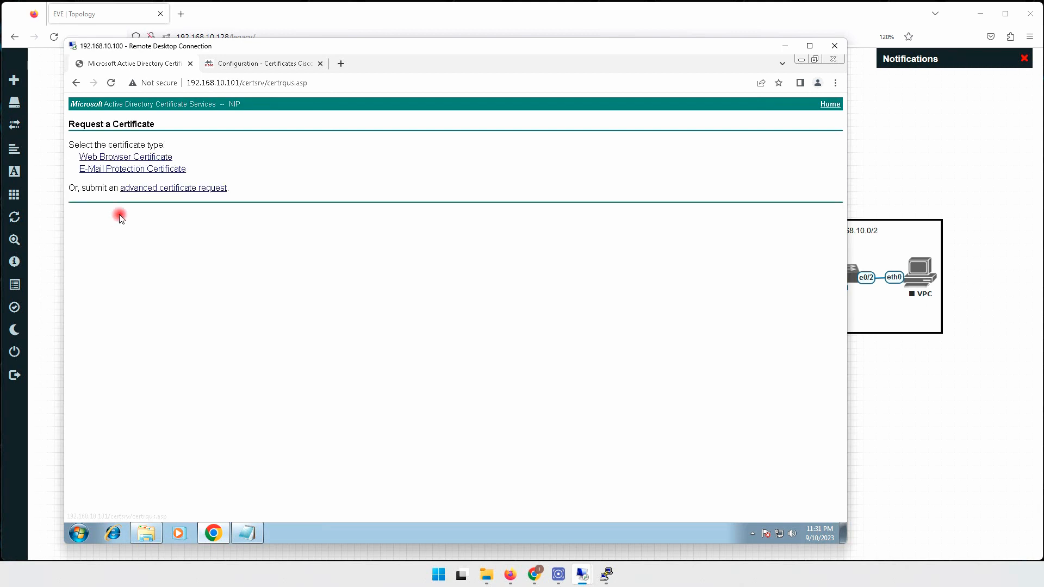
click(147, 185)
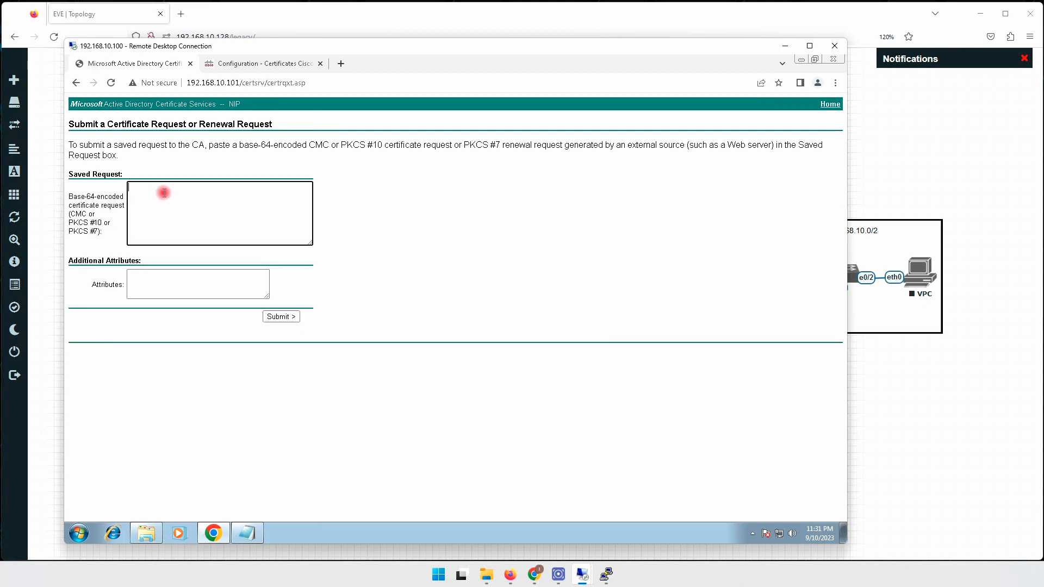
right_click(162, 194)
click(199, 253)
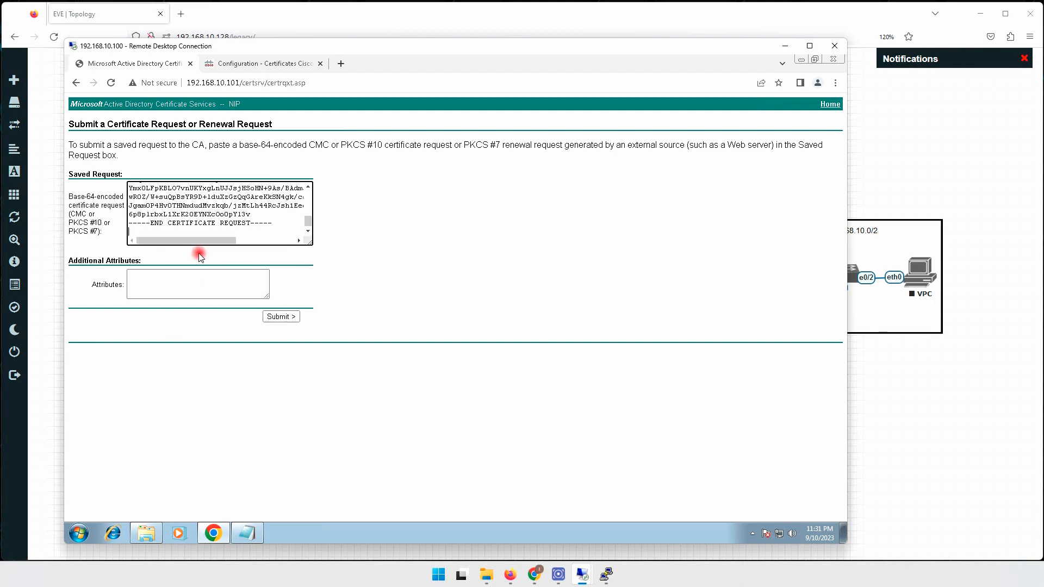
click(279, 315)
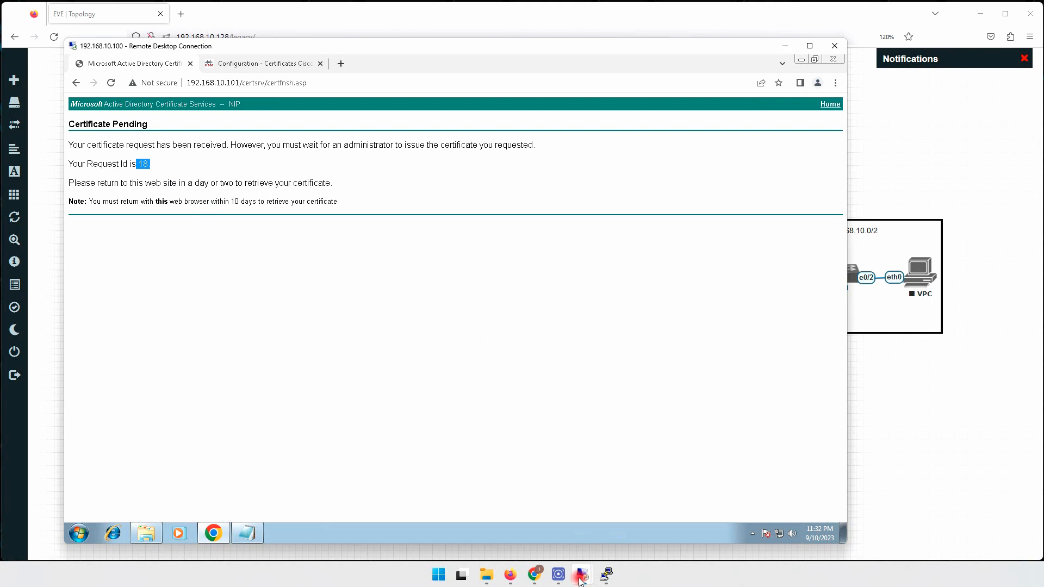
On the CA server, refresh Pending Requests and issue request 18.
mouse_move(582, 575)
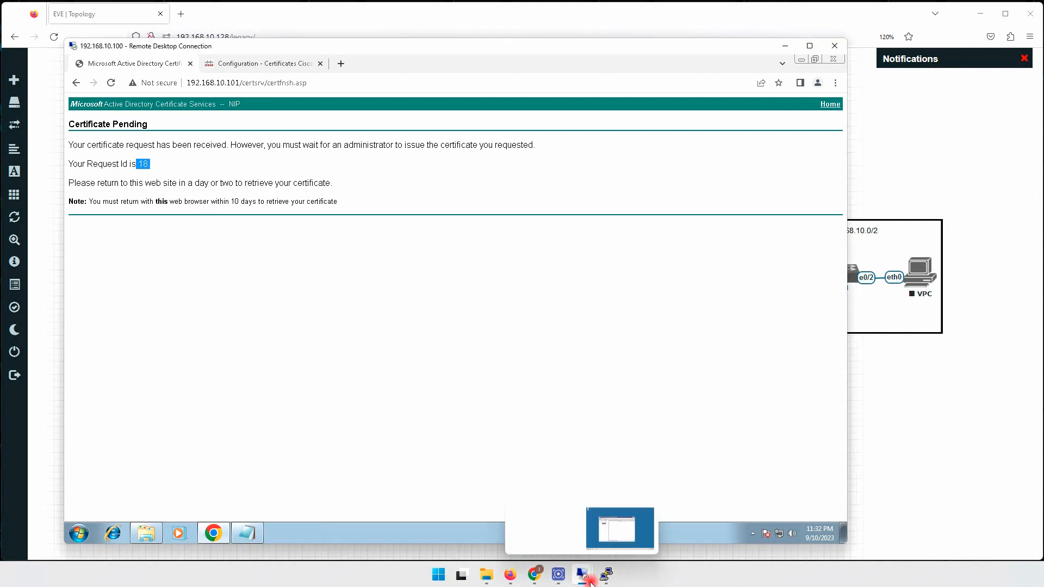
click(634, 514)
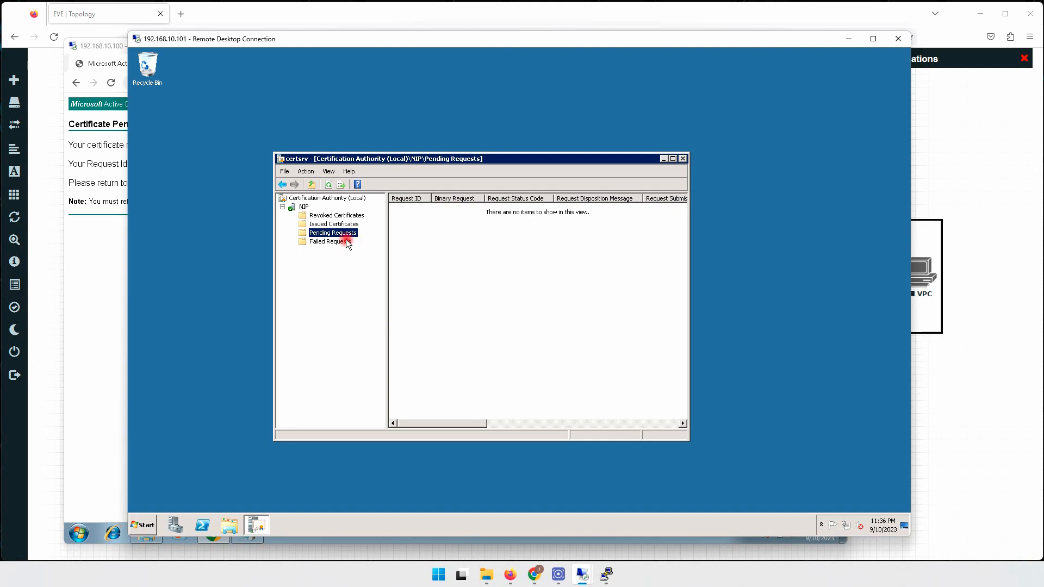
click(328, 185)
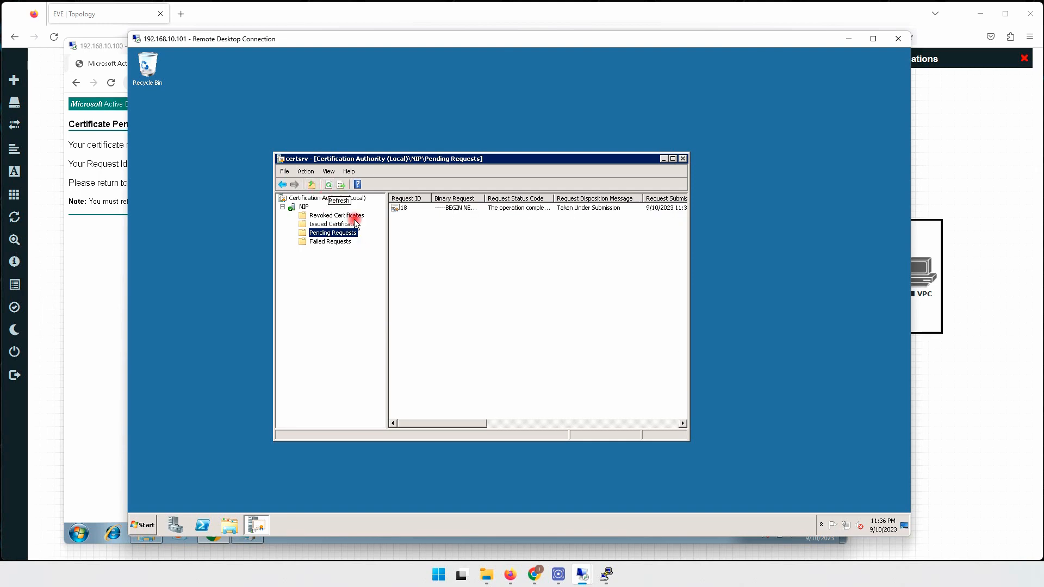
click(400, 209)
right_click(400, 209)
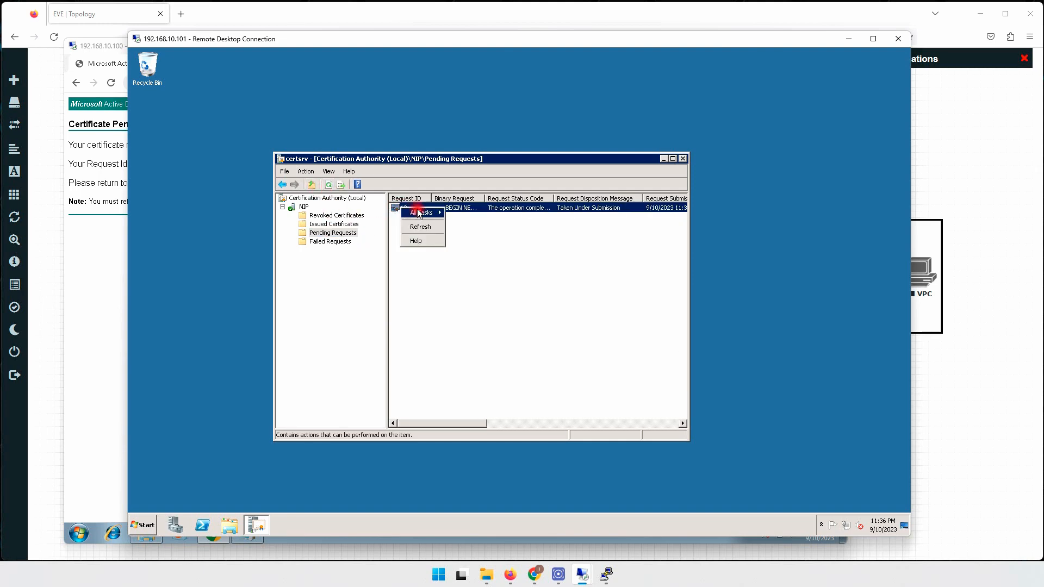
mouse_move(421, 209)
click(464, 233)
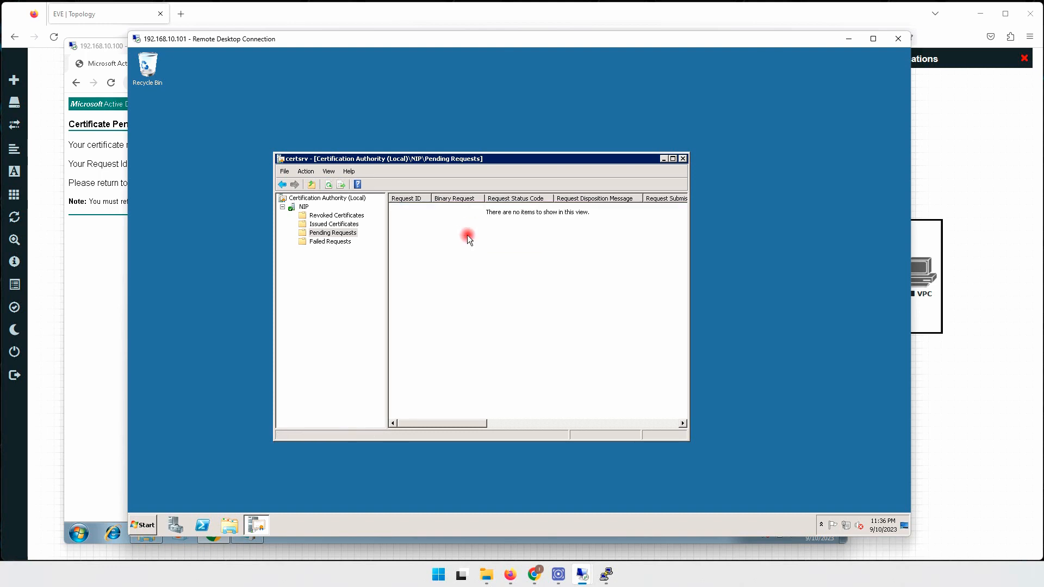
click(90, 264)
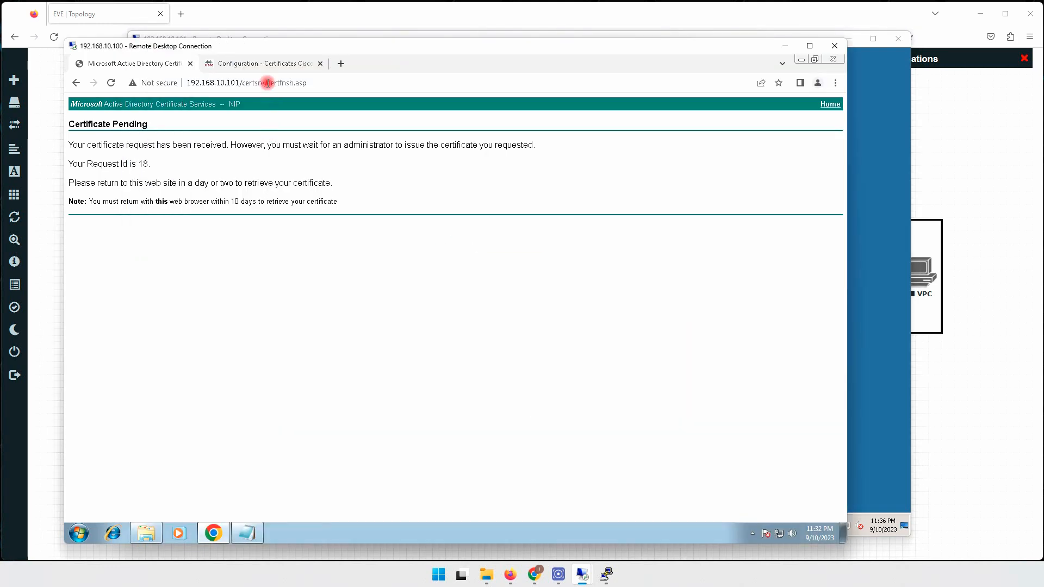
Download the saved request's issued certificate in Base 64 as certnew.cer and show it in Downloads.
drag(264, 83, 345, 82)
key(BackSpace)
key(Return)
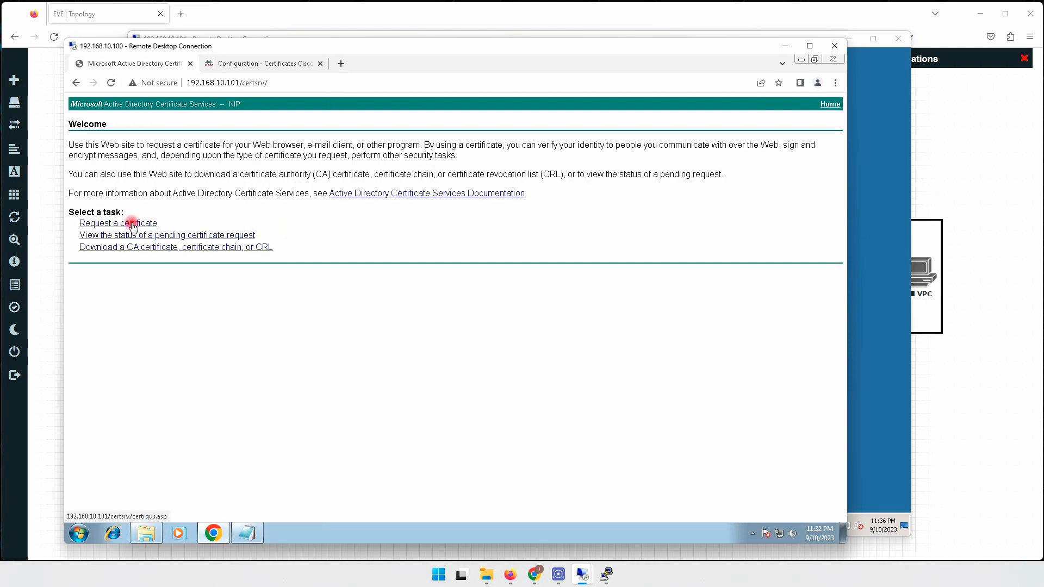
click(124, 236)
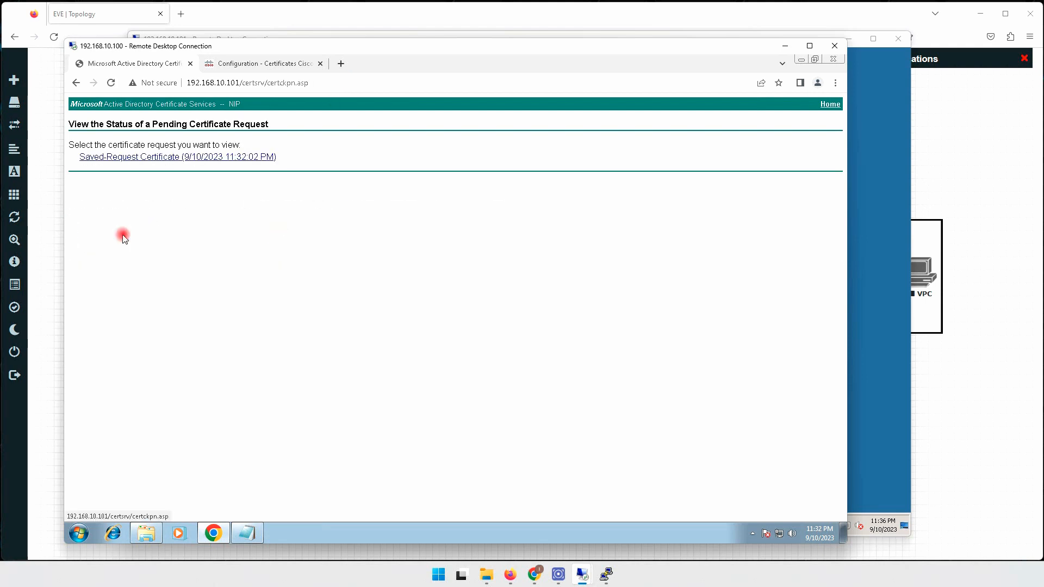
click(179, 157)
click(199, 164)
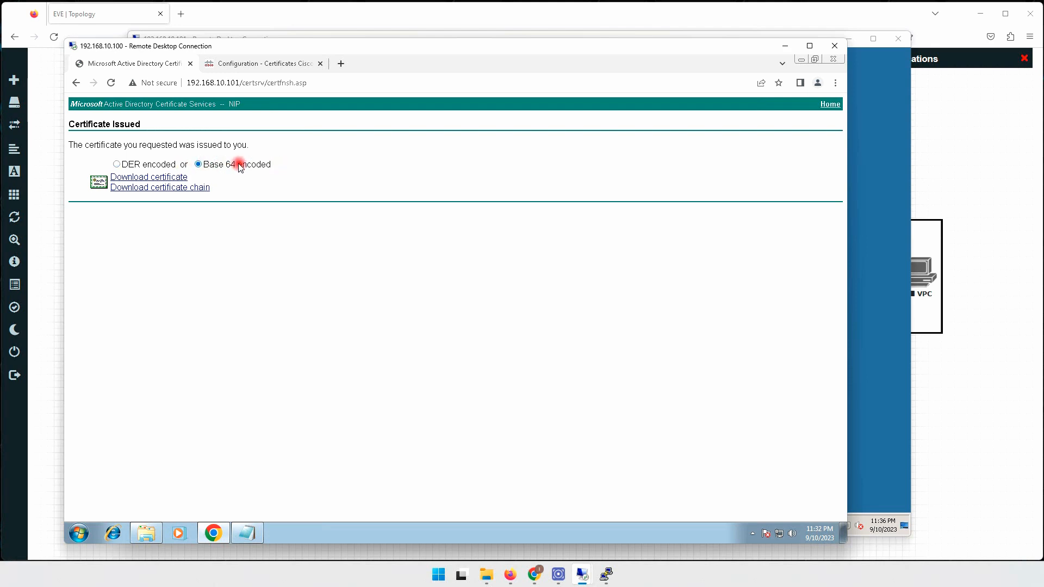
click(170, 177)
click(180, 506)
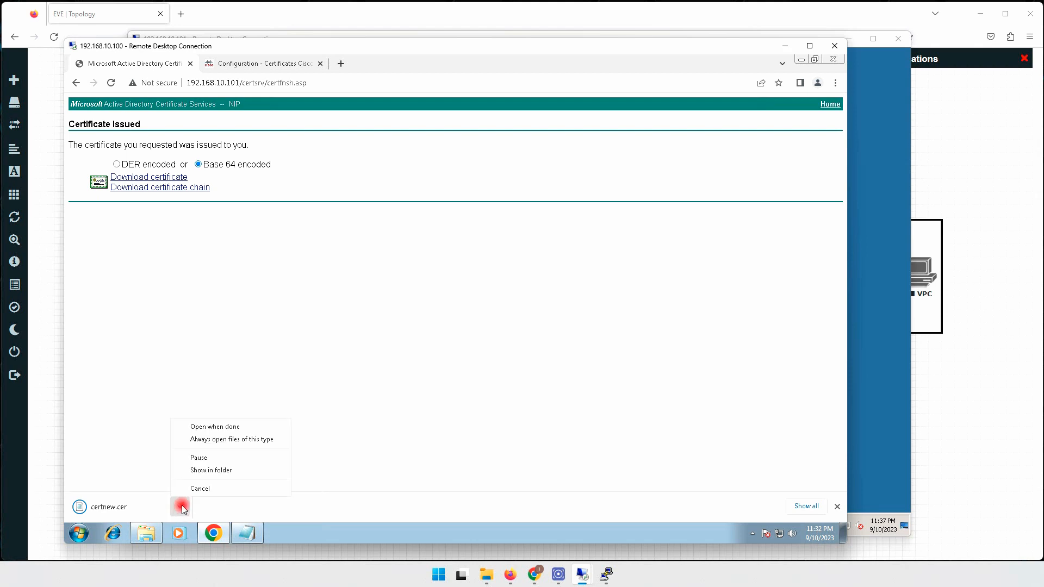
click(206, 470)
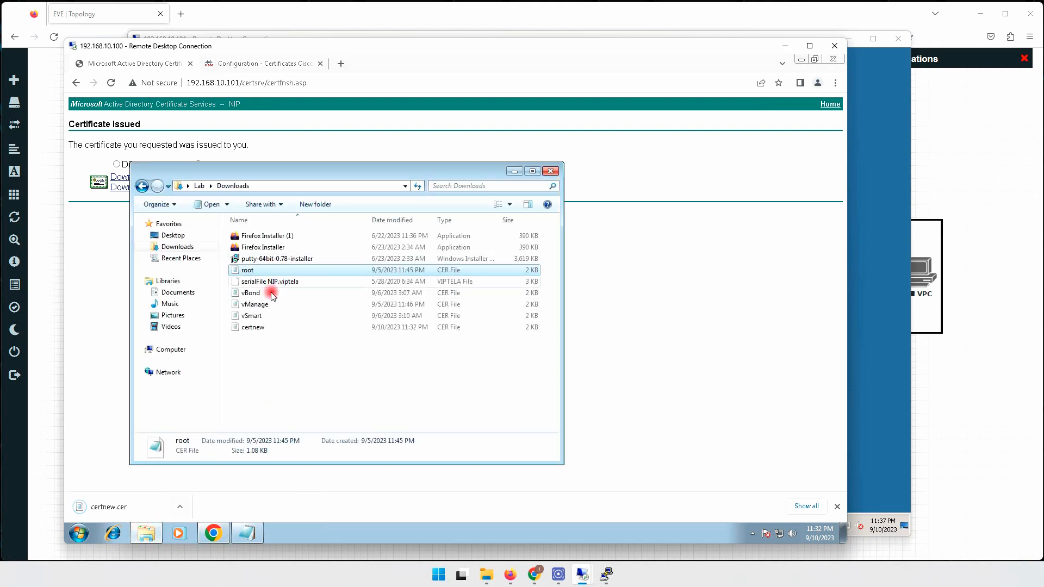
Rename certnew to vEdge_S10_1, open it in Notepad and copy all its certificate text.
click(262, 328)
key(F2)
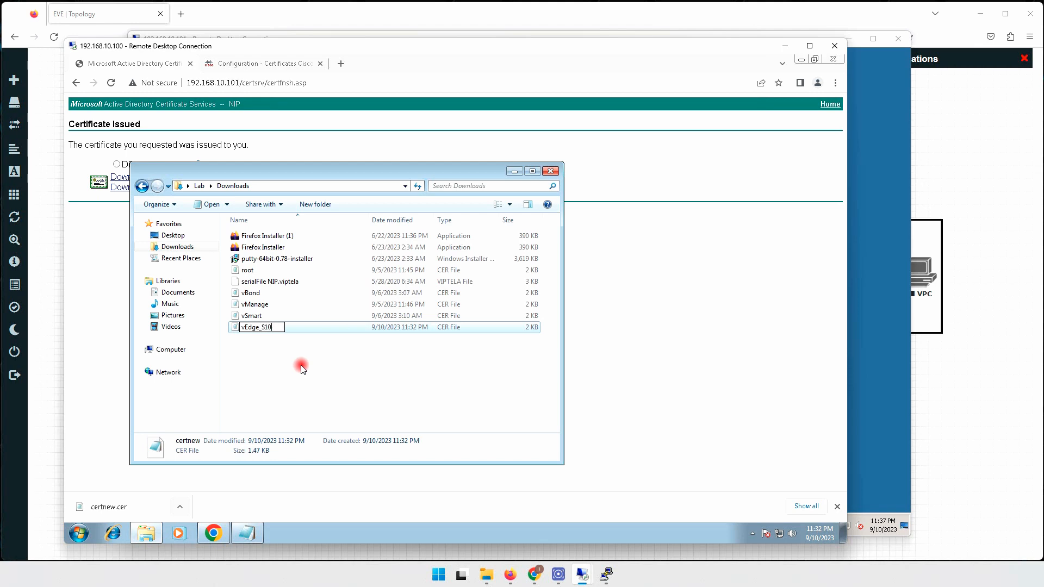
key(Return)
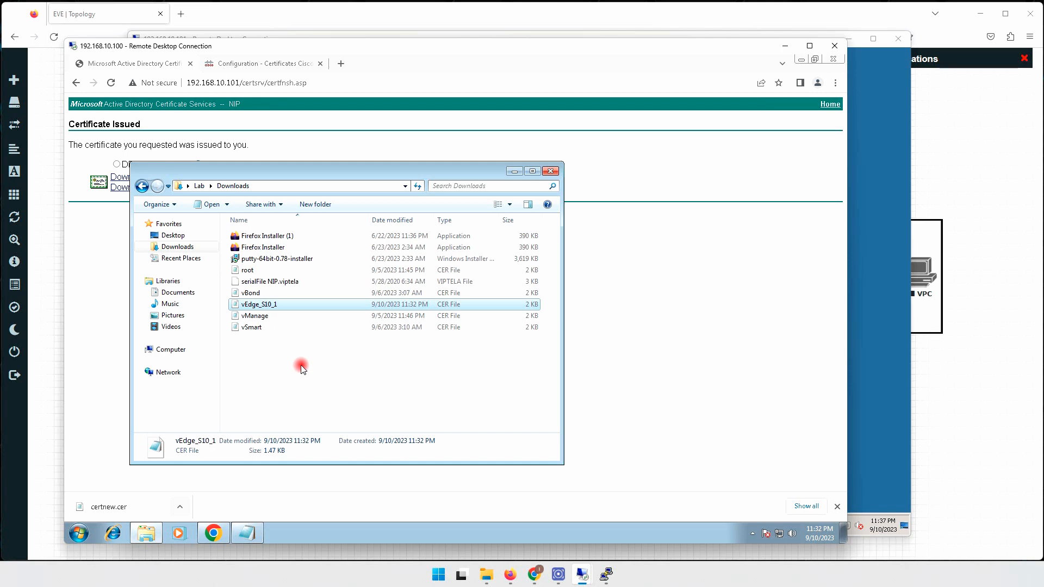
key(Return)
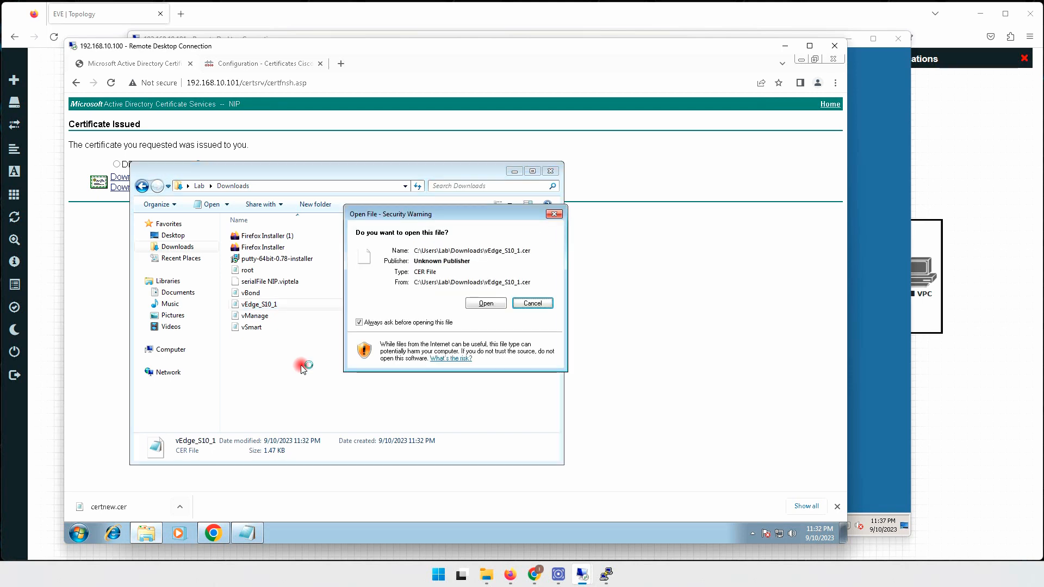
click(486, 303)
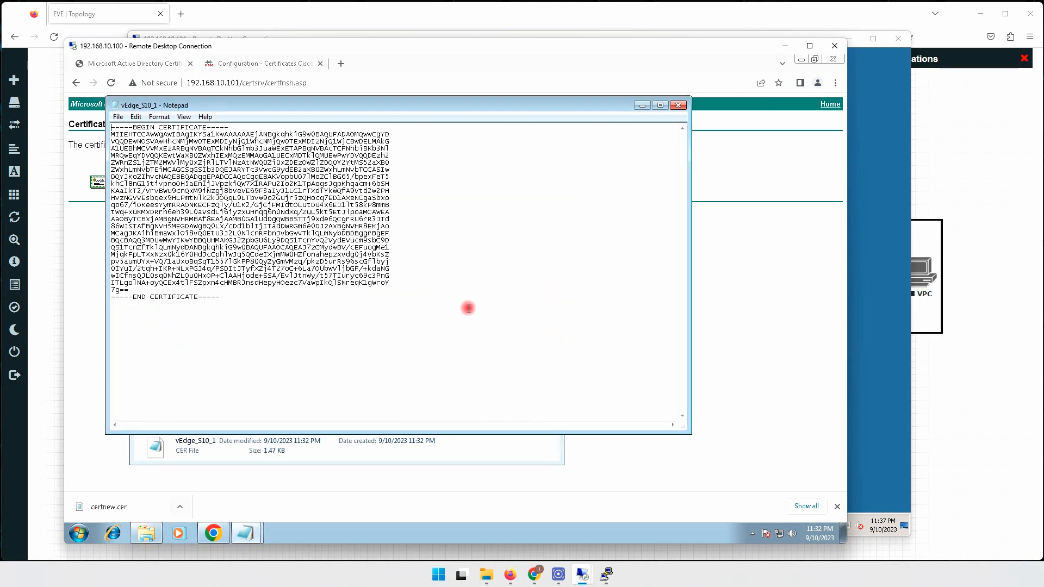
key(ctrl+a)
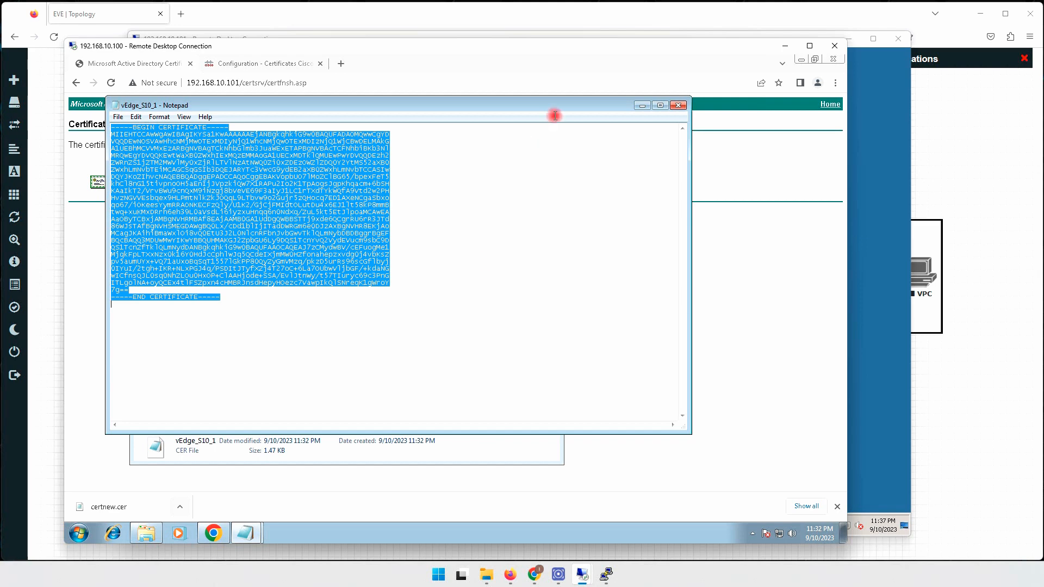
click(274, 68)
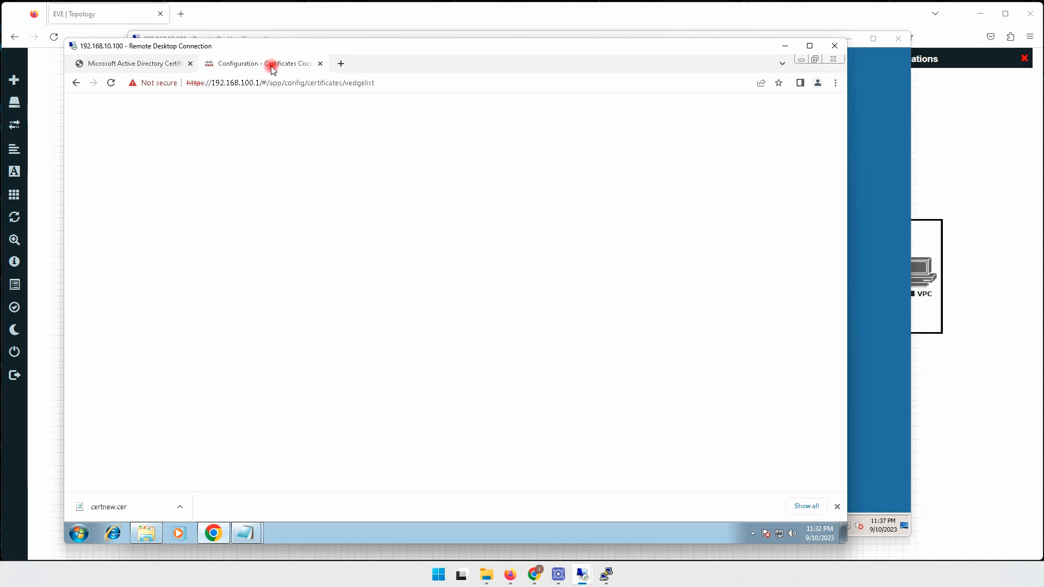
Close the CSR dialog and dismiss the default-password warning.
click(595, 162)
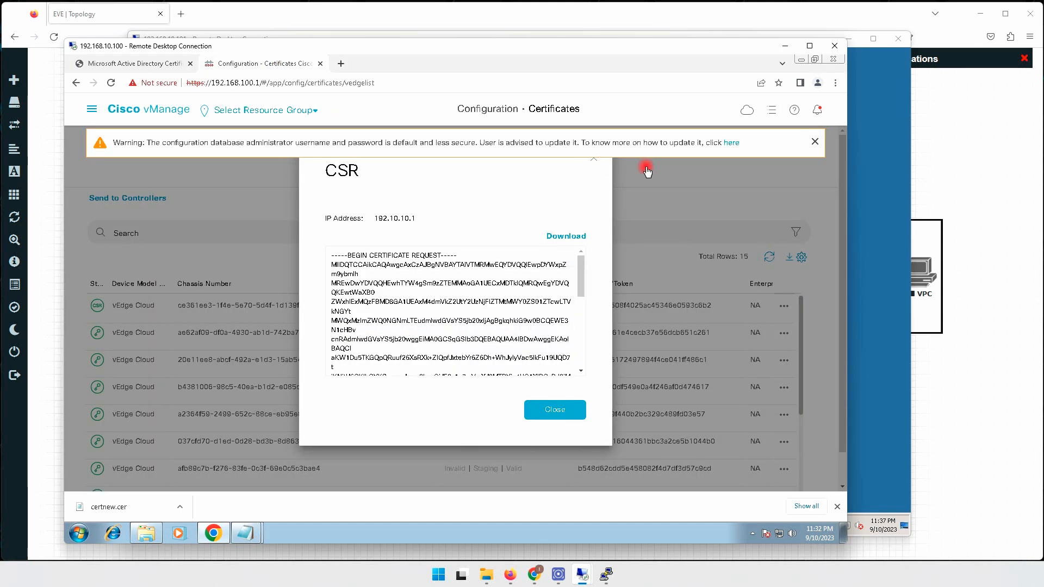
click(815, 142)
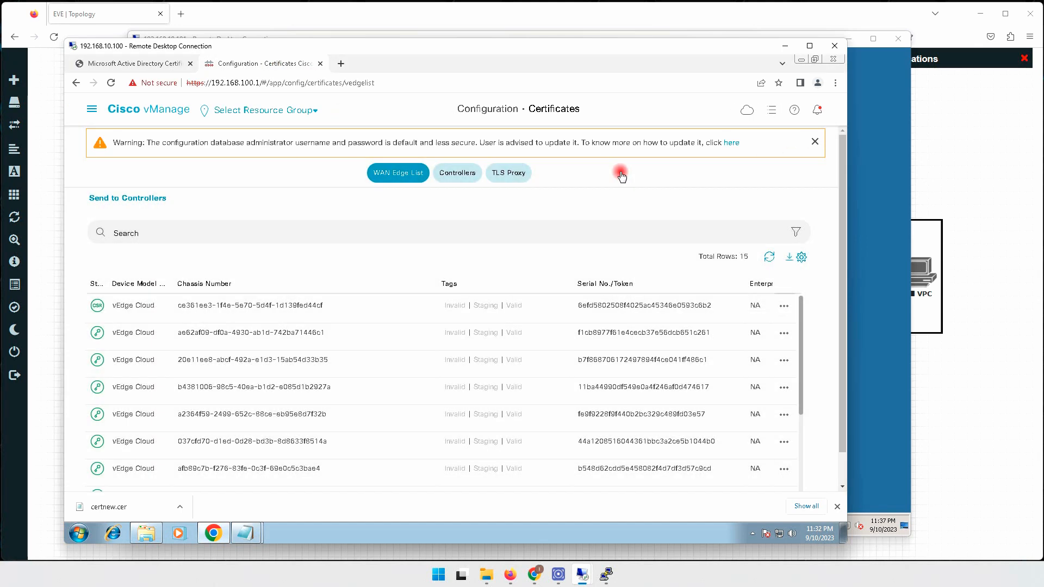
click(817, 143)
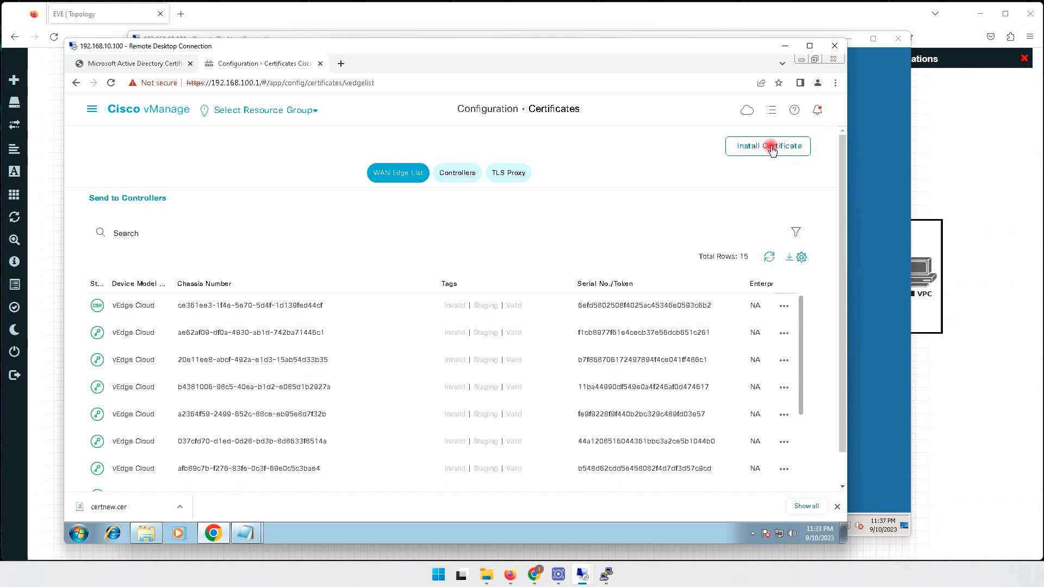
Paste the vEdge_S10_1 certificate text into Install Certificate and install it.
click(772, 150)
click(424, 251)
right_click(424, 251)
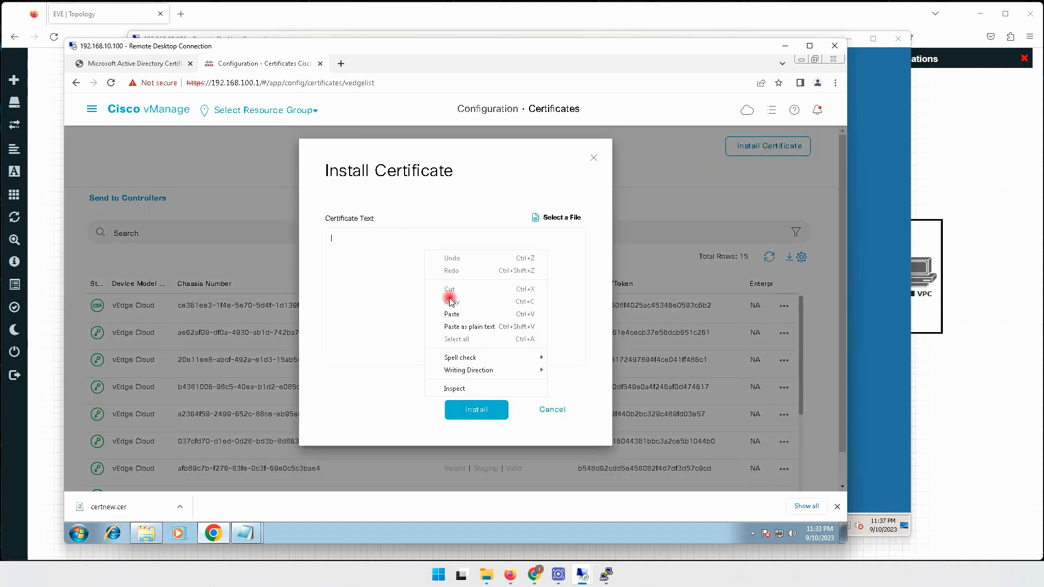
click(451, 314)
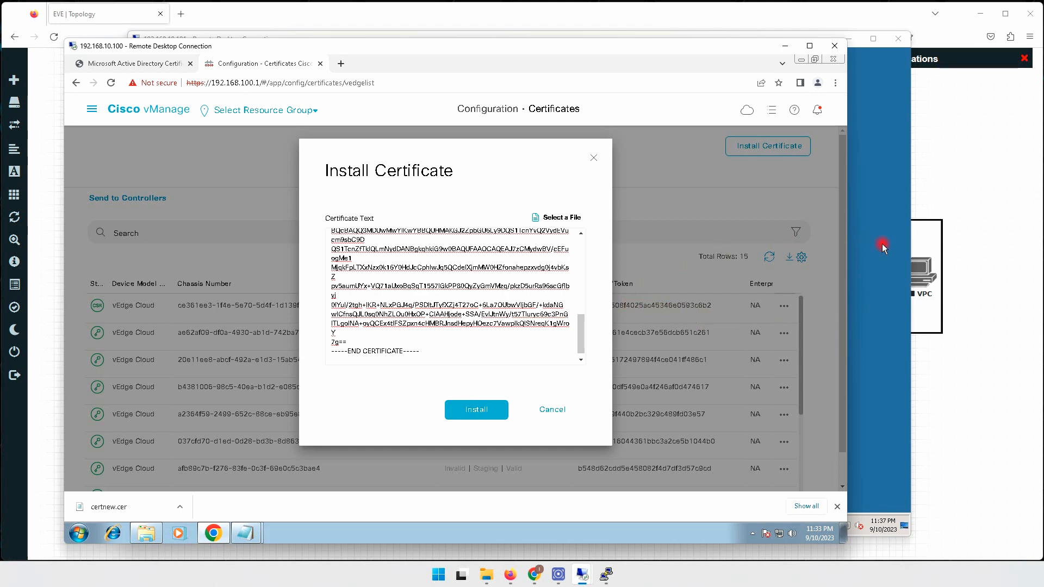
click(934, 361)
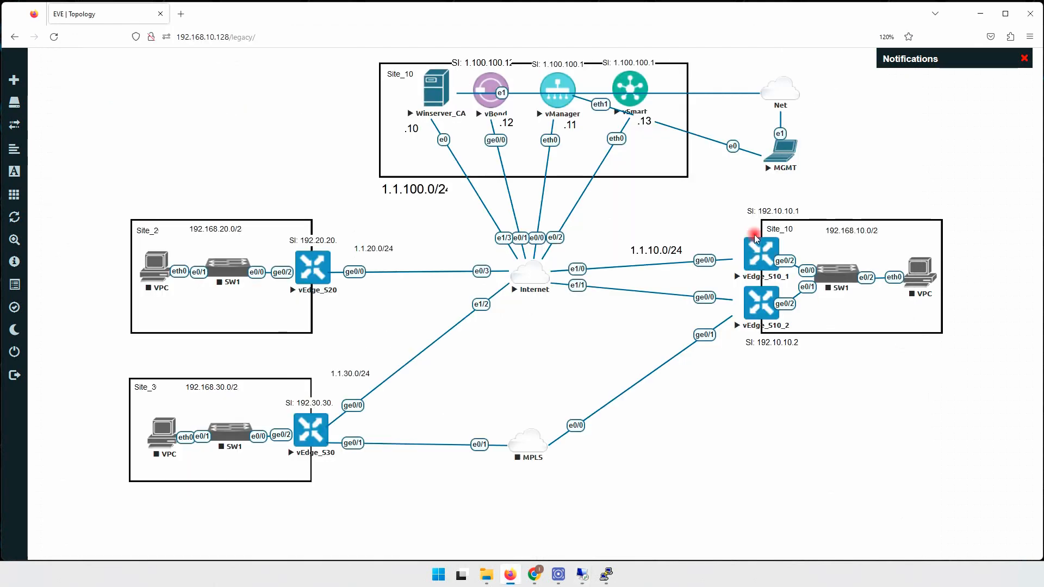
mouse_move(579, 577)
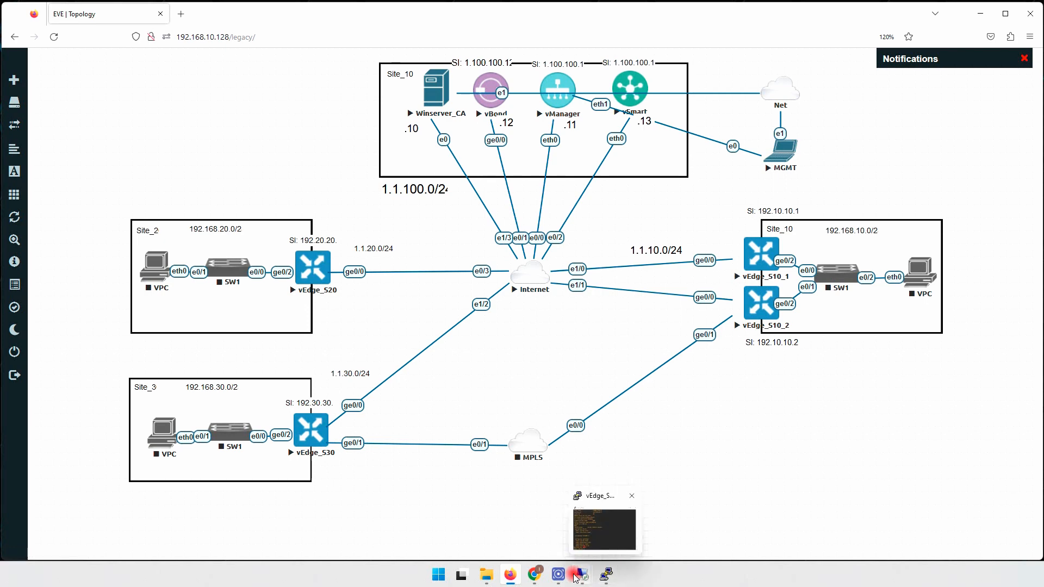
click(538, 528)
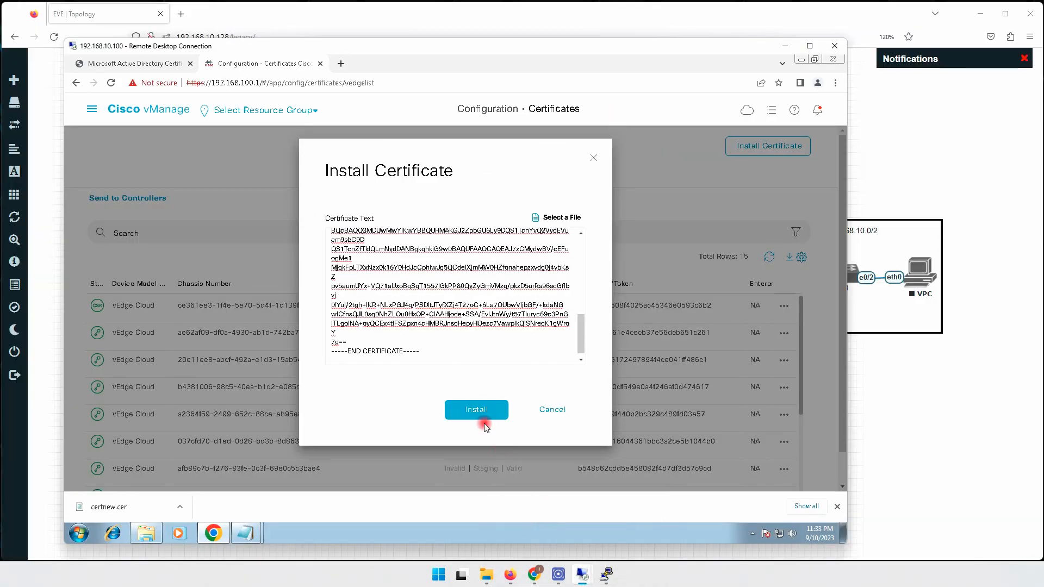
click(482, 413)
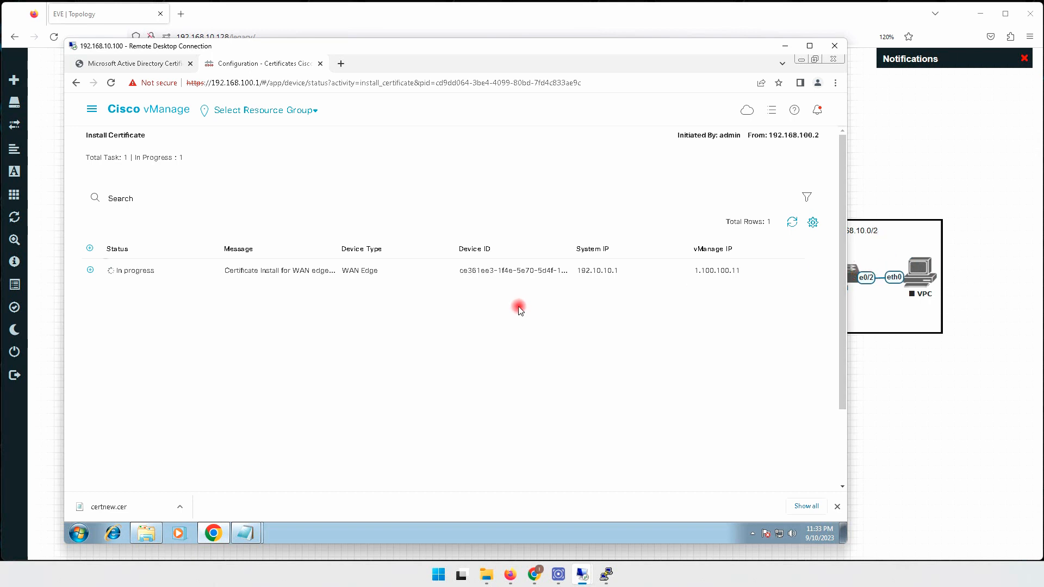
Expand the install task's log and wait for Success on the WAN edge 192.10.10.1.
click(91, 270)
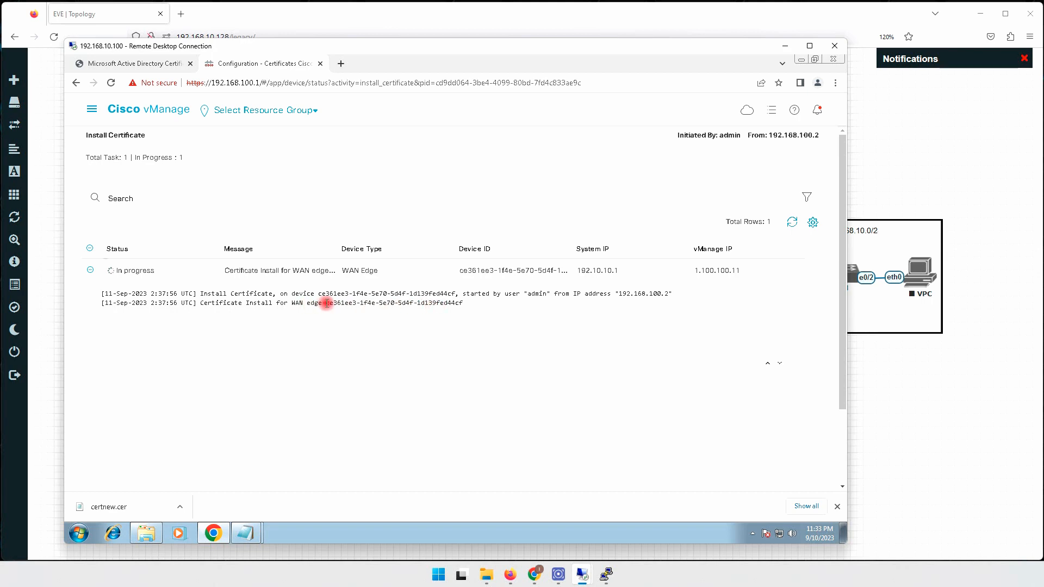
drag(326, 303, 466, 307)
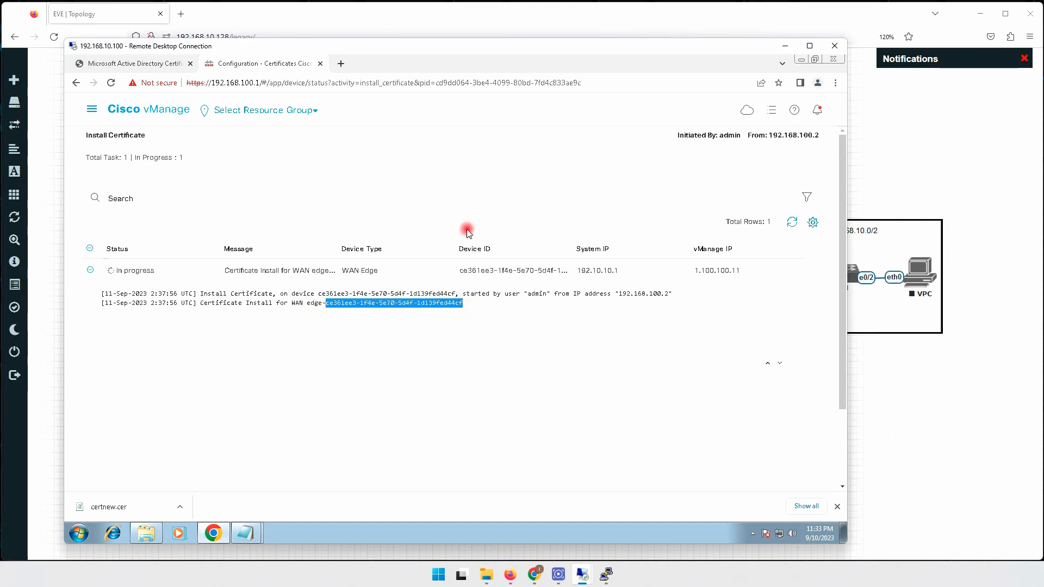
drag(472, 49, 615, 66)
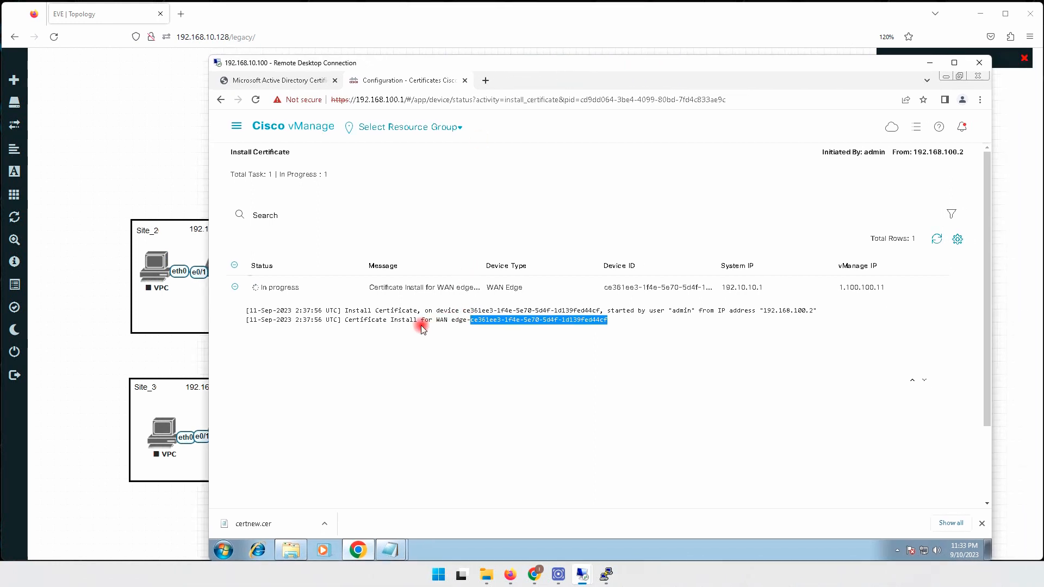
click(471, 320)
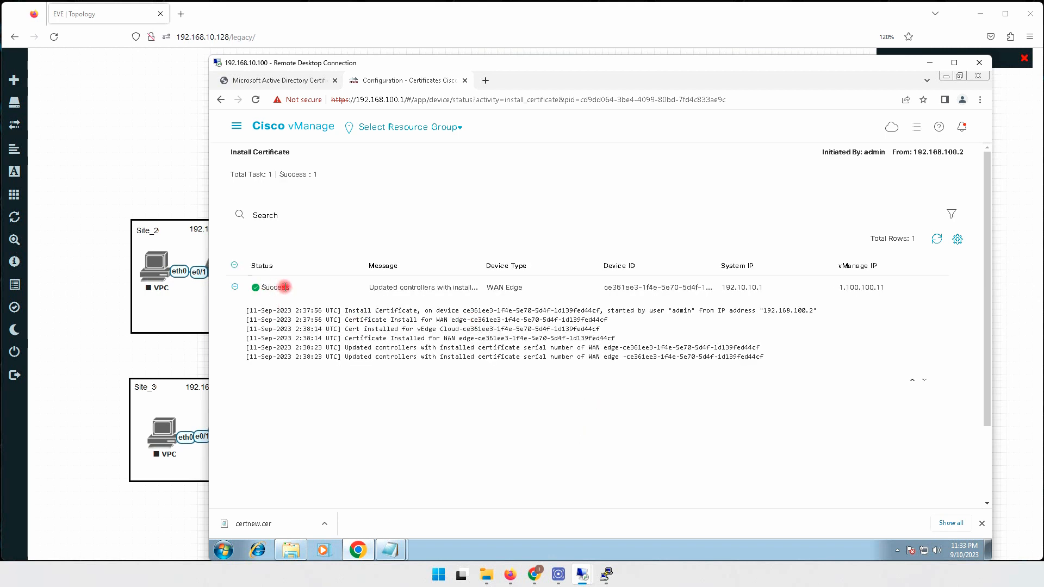
Check the Devices WAN Edge List: the first vEdge Cloud's certificate expires Sep 11 2024.
click(236, 126)
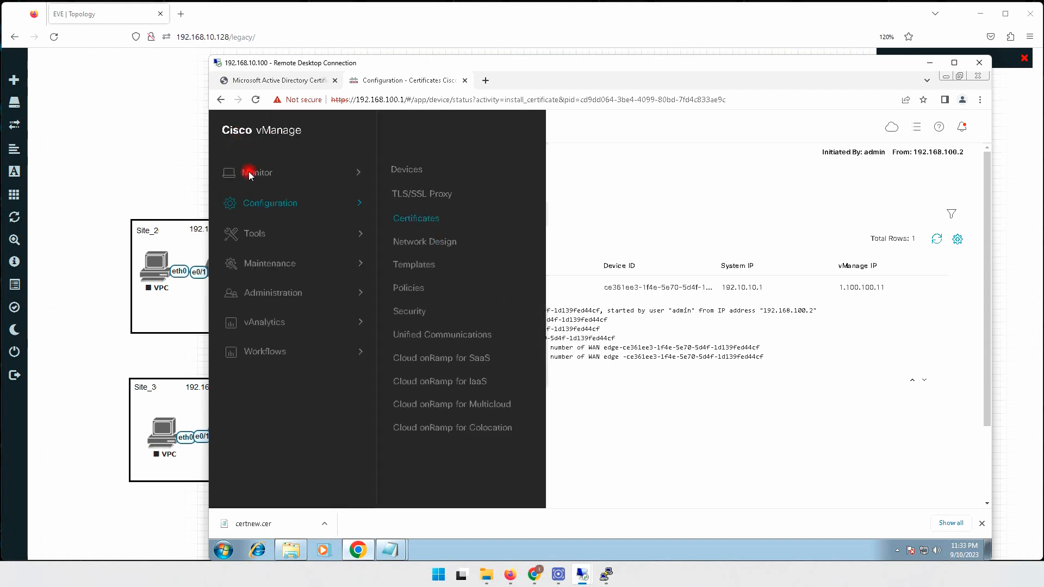
click(415, 216)
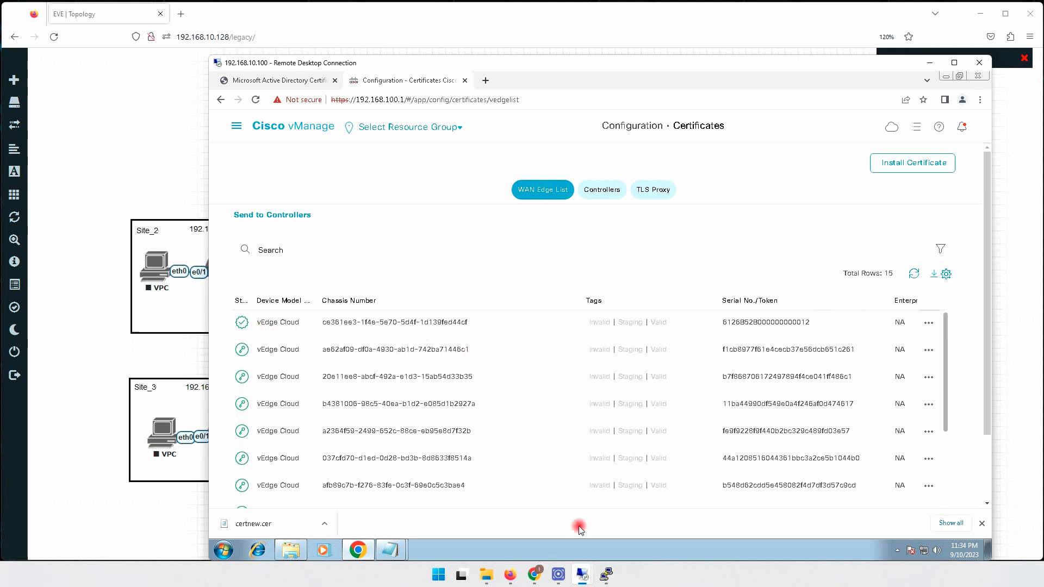
click(237, 126)
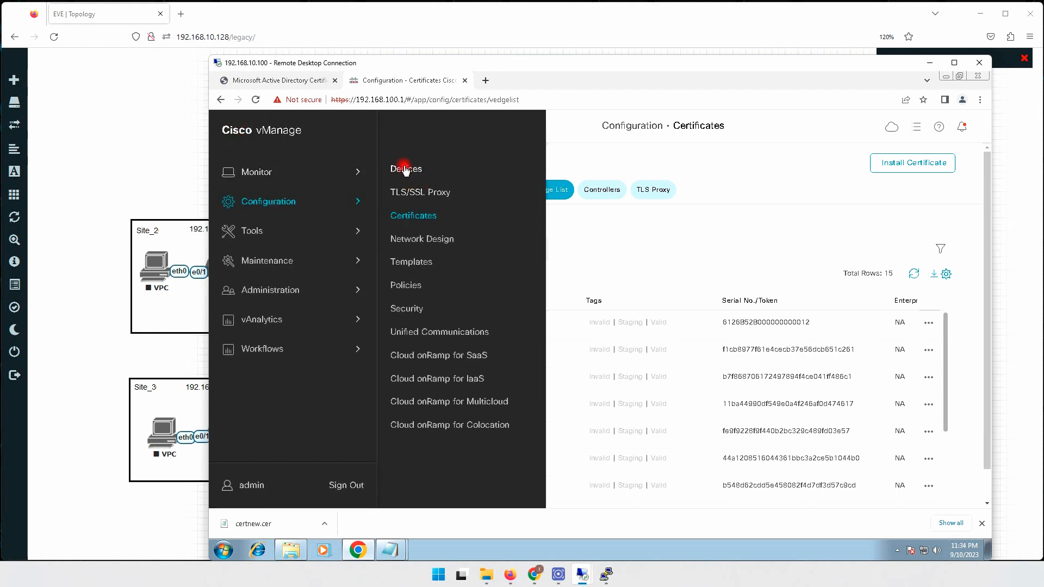
click(405, 170)
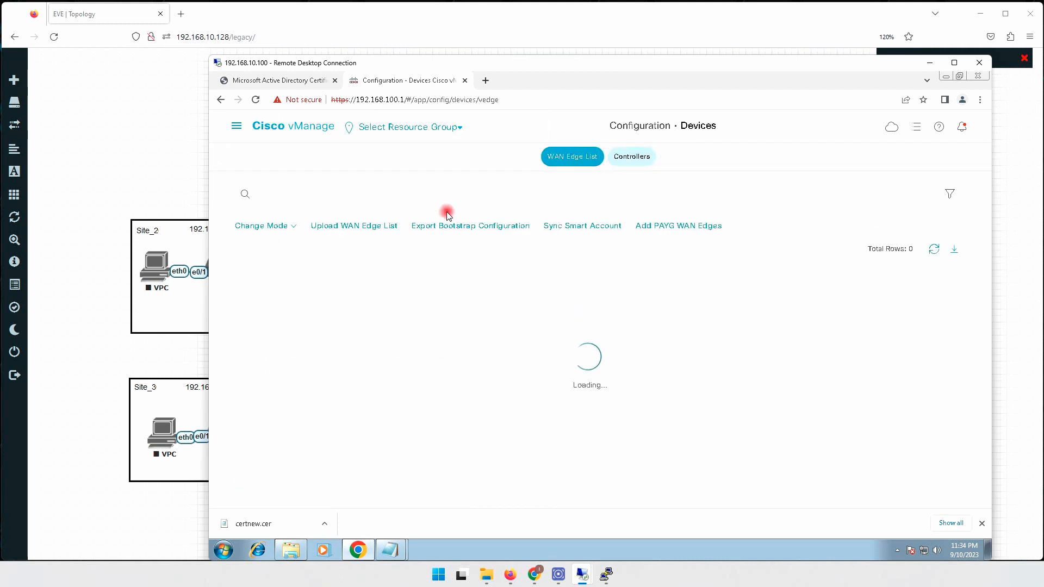
click(565, 156)
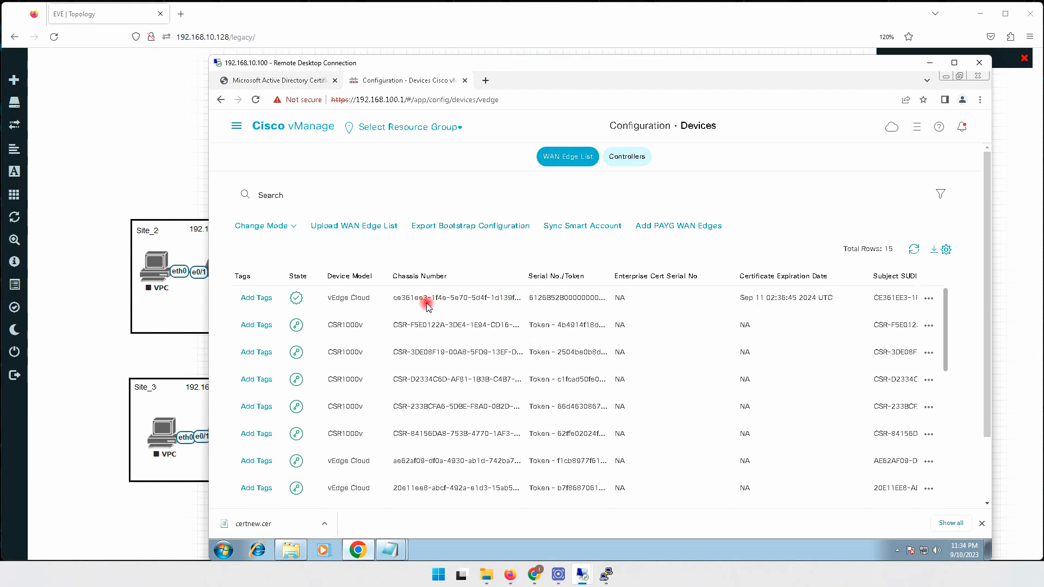
drag(759, 300, 831, 301)
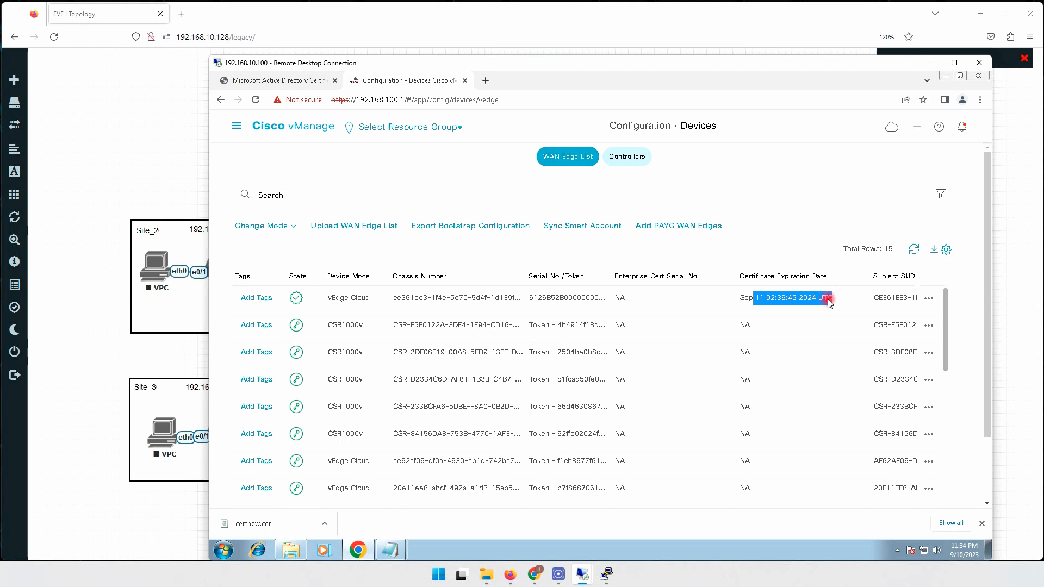
click(236, 127)
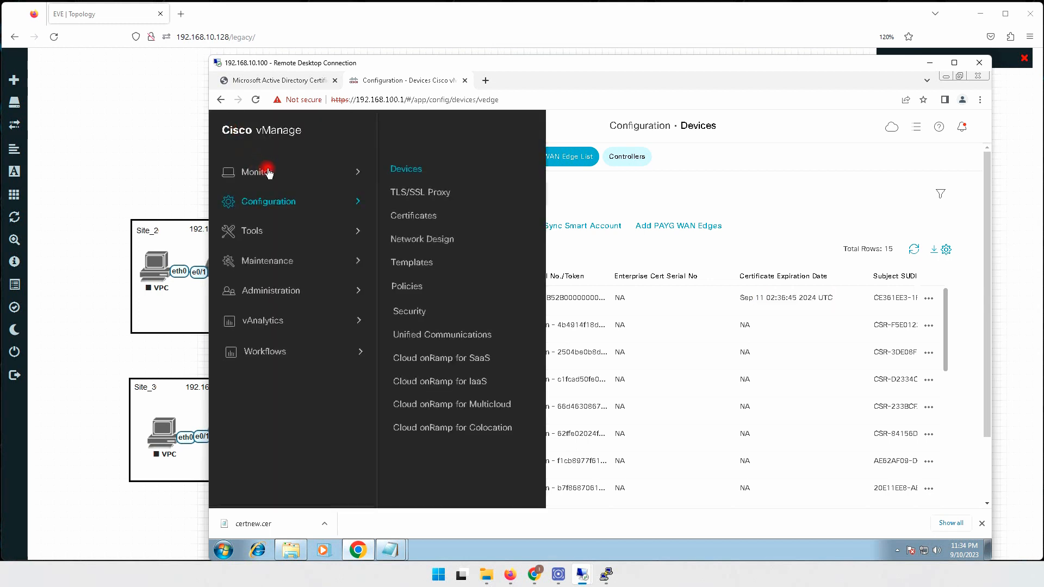
Review the Monitor overview showing 2 devices up and its monitored device list.
mouse_move(254, 174)
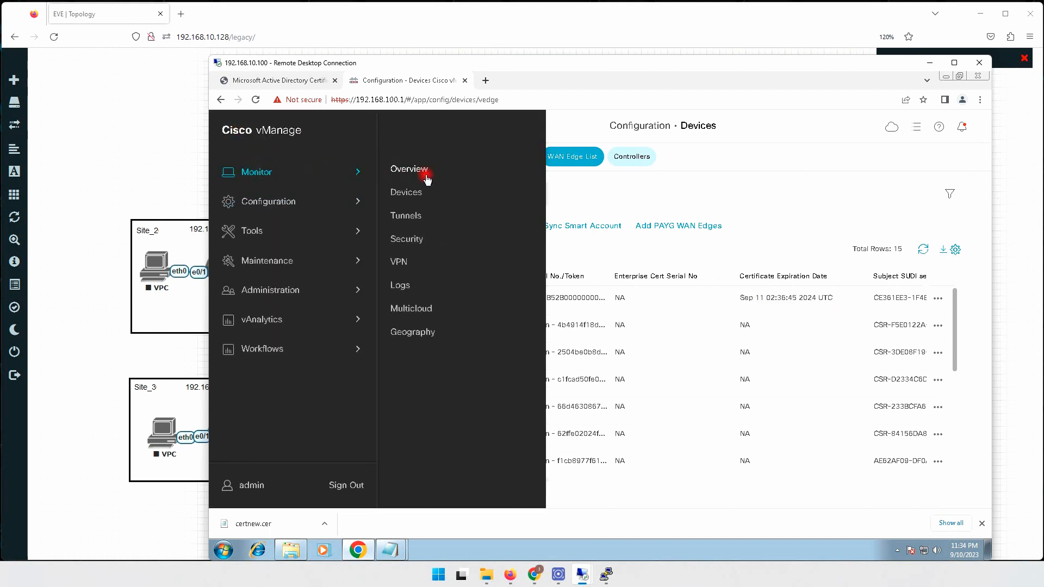
click(414, 169)
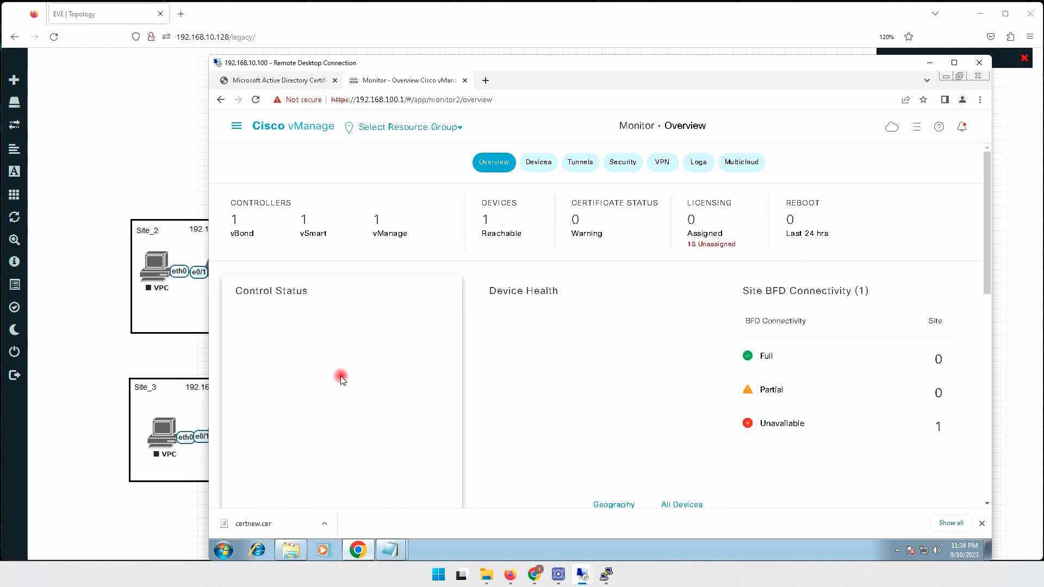
mouse_move(359, 364)
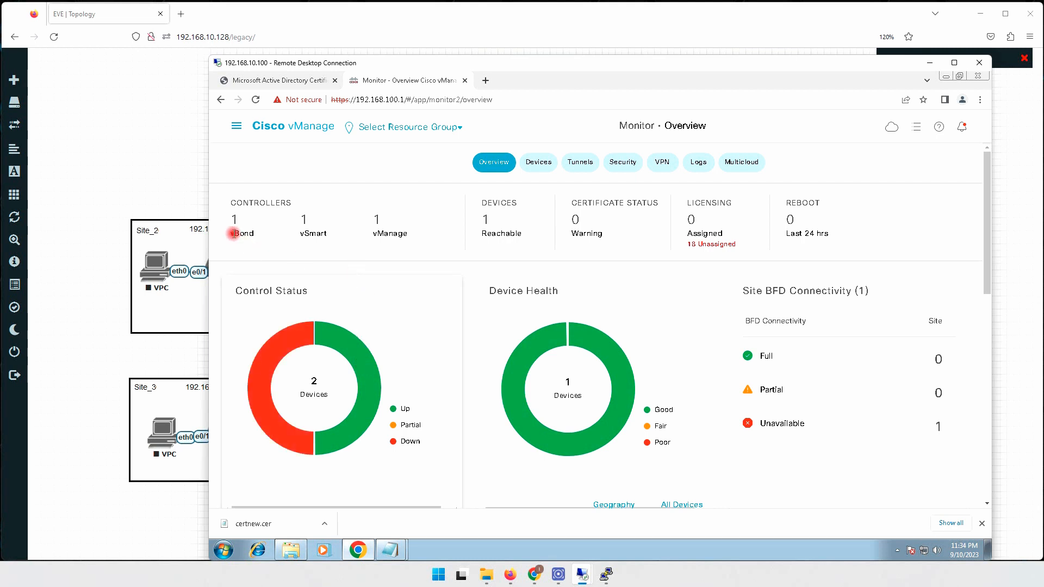
drag(233, 233, 251, 233)
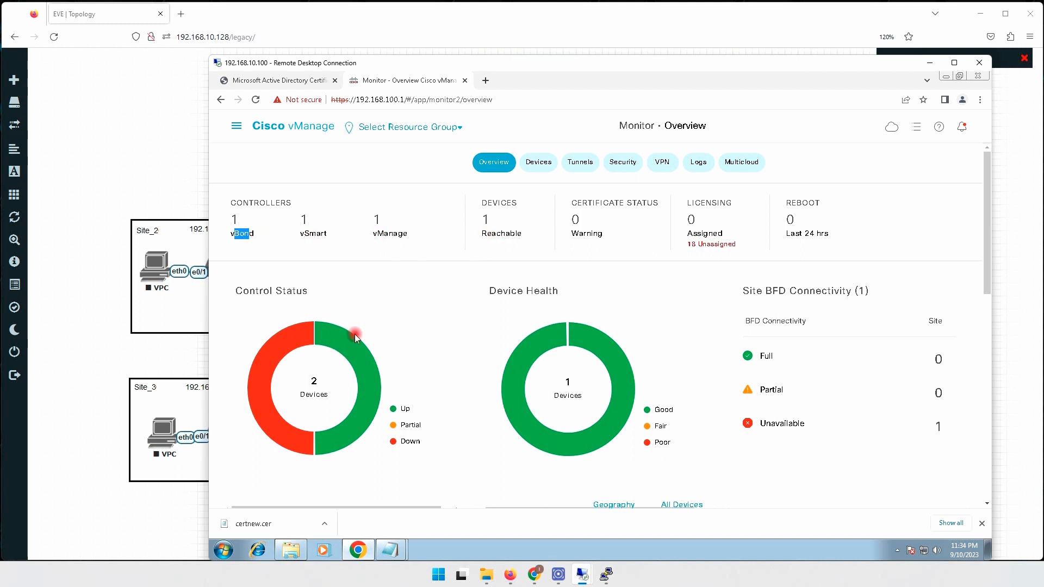
mouse_move(270, 337)
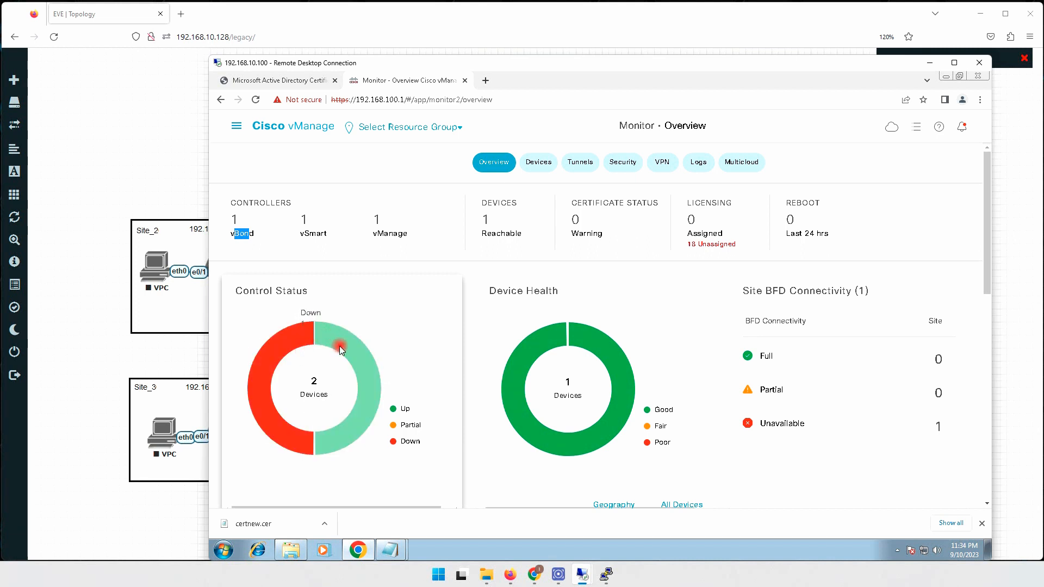
mouse_move(343, 429)
click(538, 163)
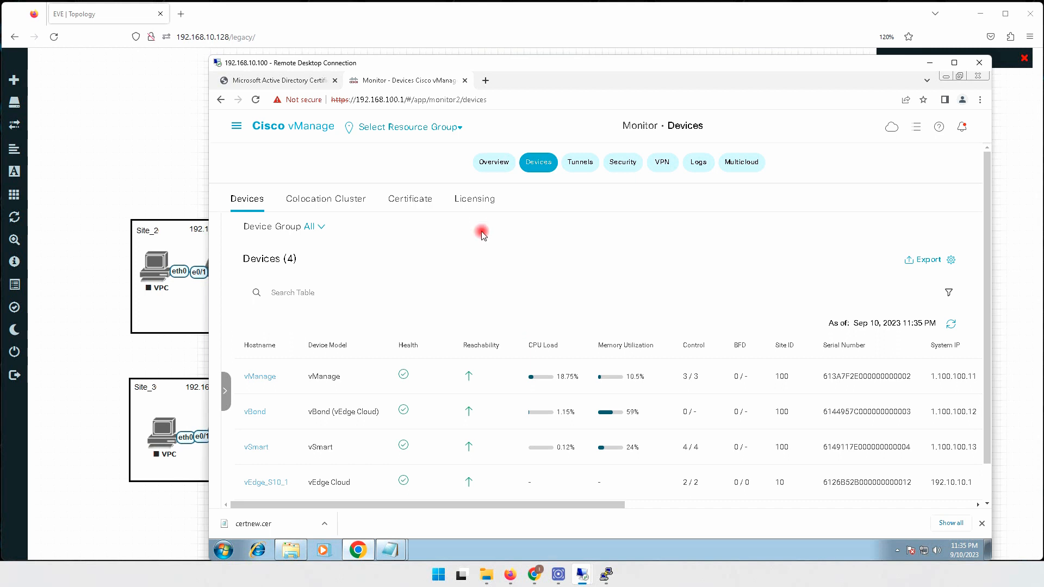
click(491, 169)
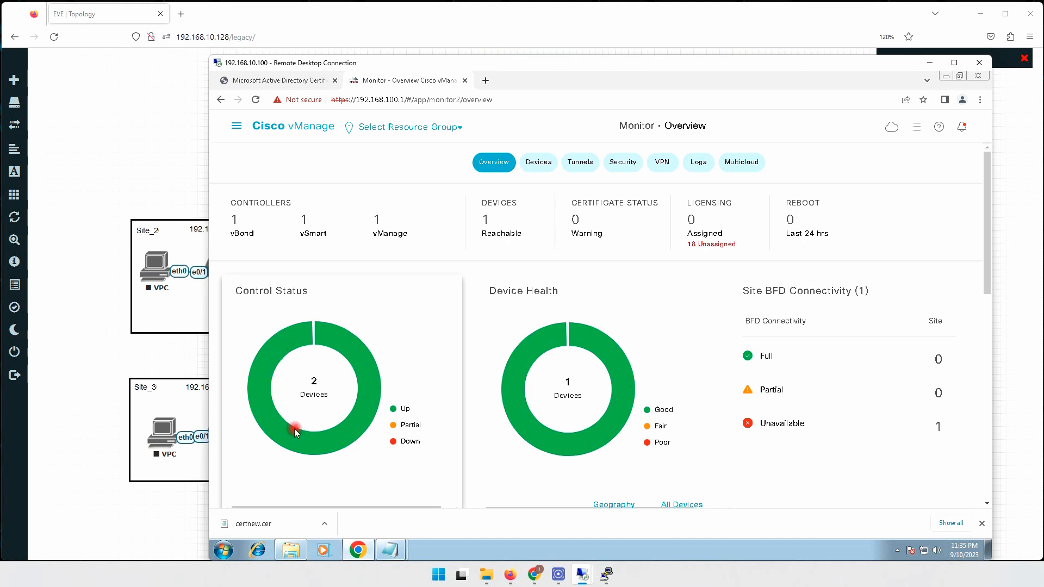
Open Configuration > Certificates to show the 15-device WAN Edge List.
click(237, 126)
mouse_move(270, 216)
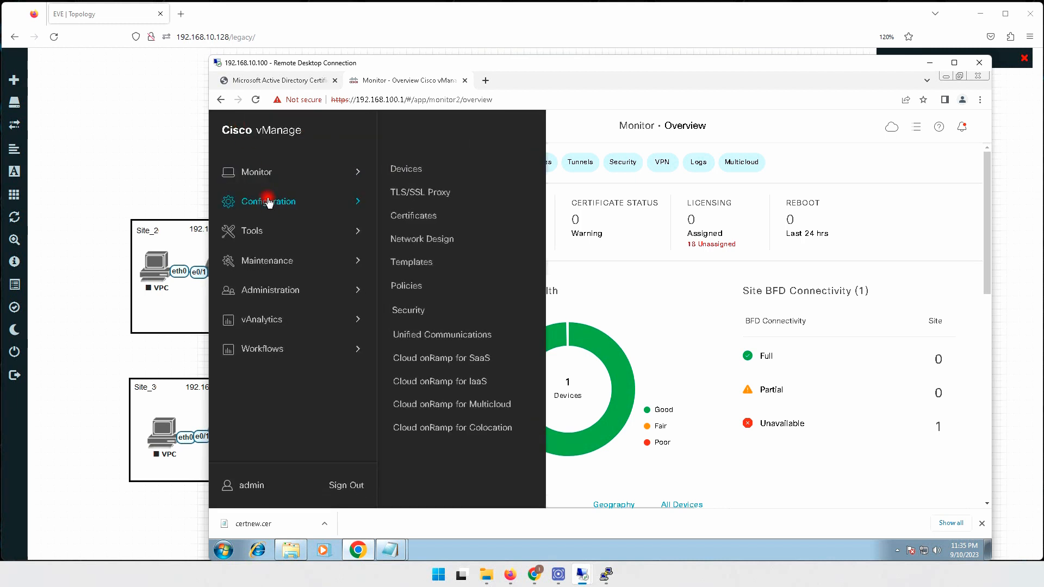
click(412, 216)
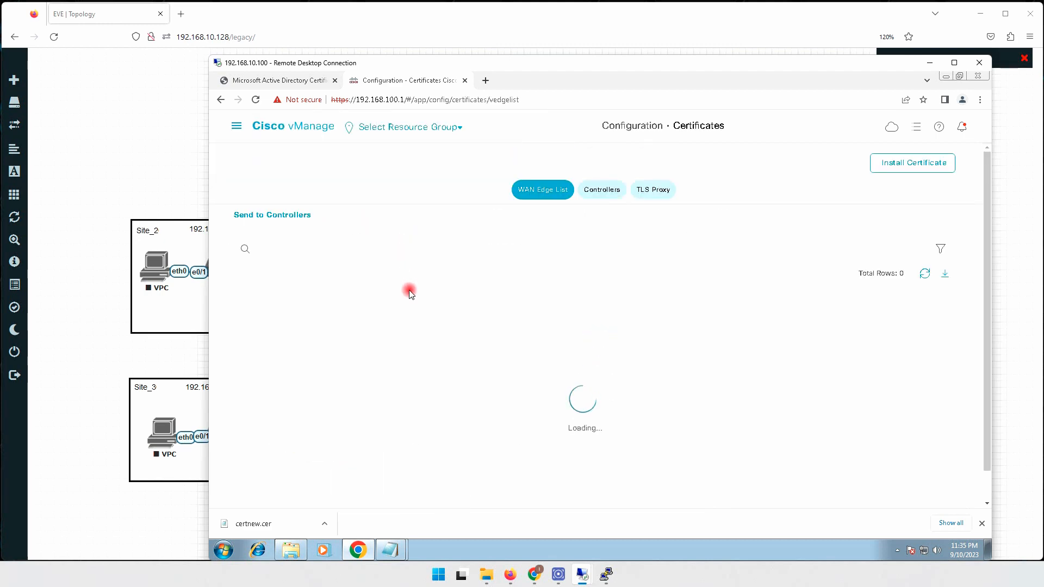
drag(856, 64, 573, 39)
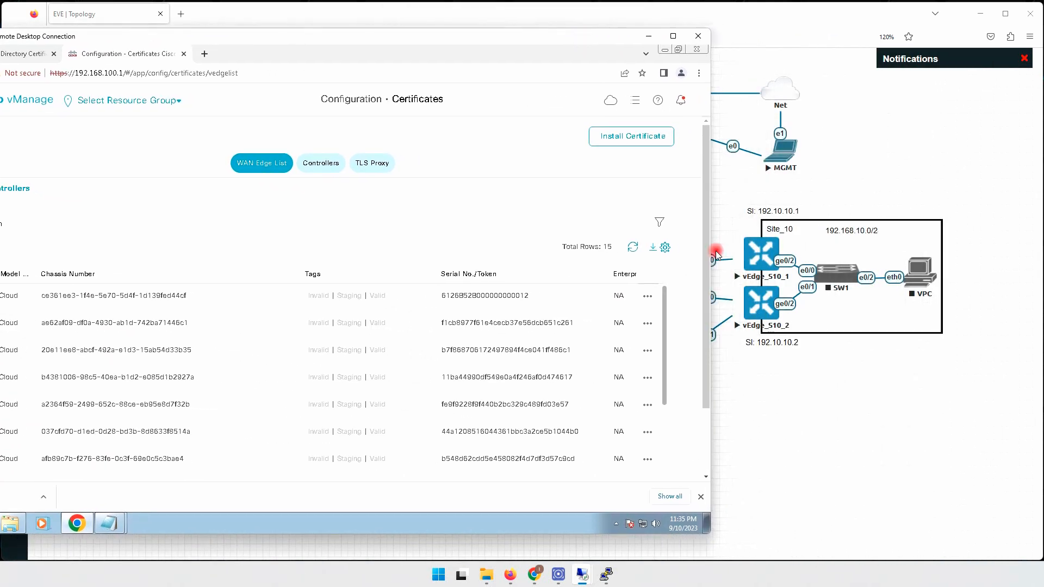
Open the vEdge_S10_2 console and log in as admin.
click(761, 309)
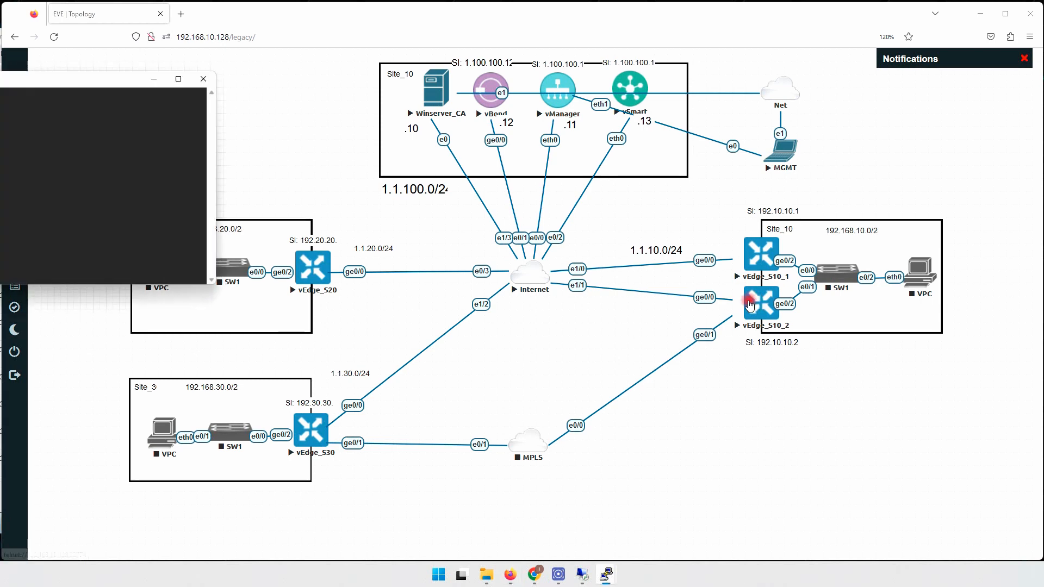
drag(168, 91, 635, 147)
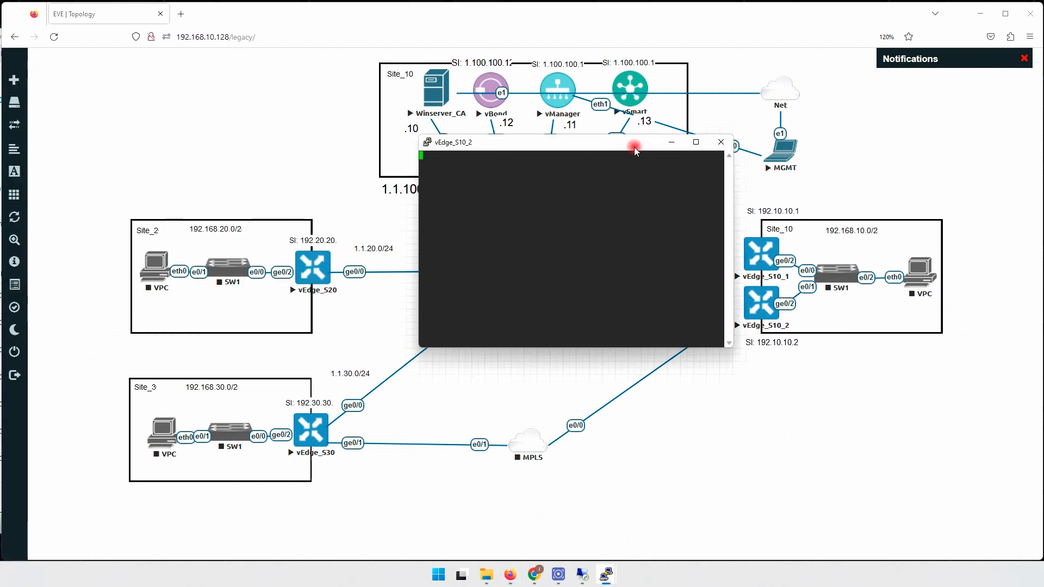
key(Return)
key(Return)
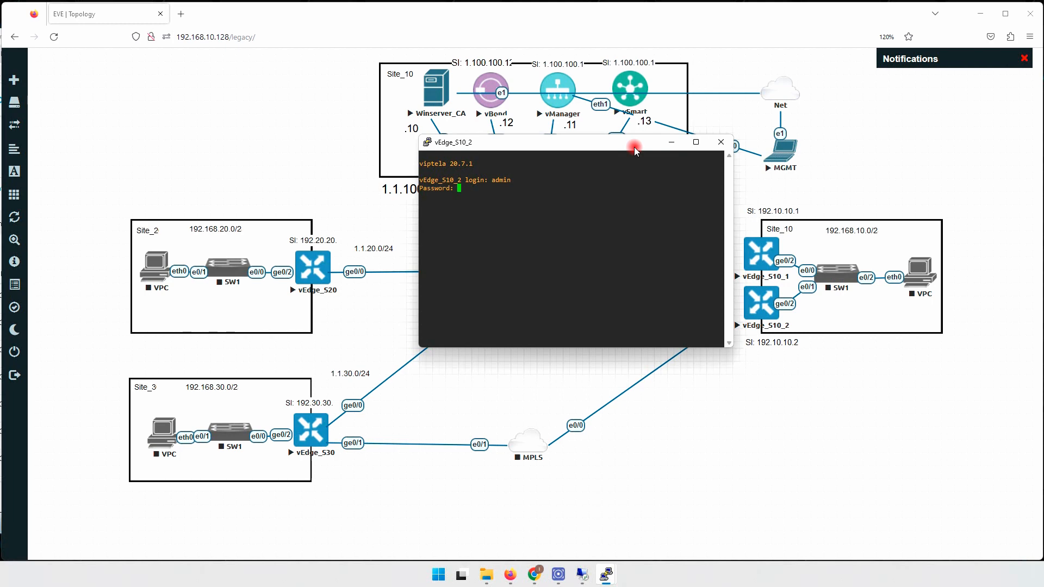
key(Return)
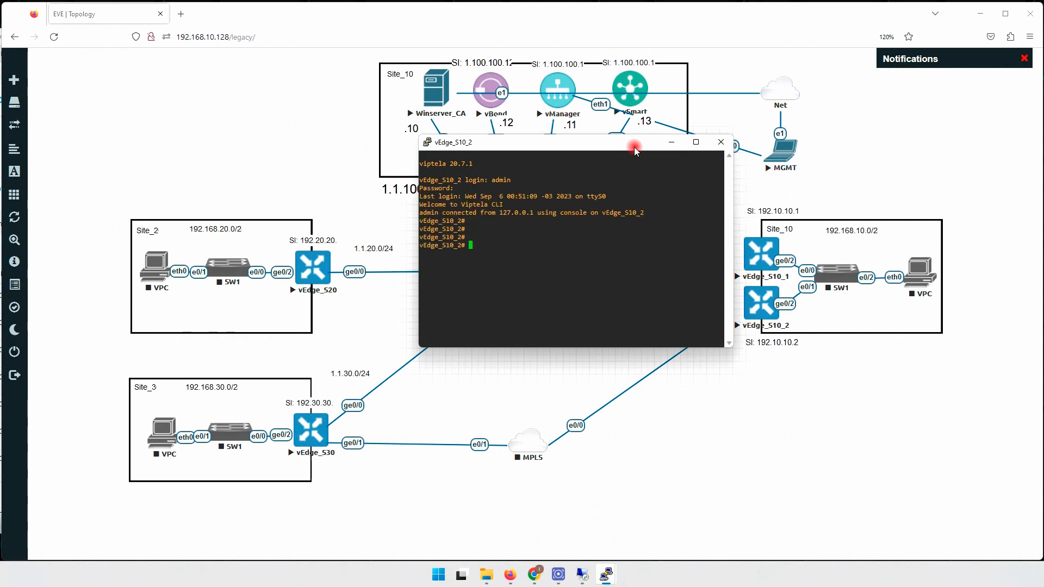
Review show running-config: host vEdge_S10_2, system-ip 192.10.10.2, site-id 10, org NIP, vbond 1.1.100.12, vpn 0.
text(sh)
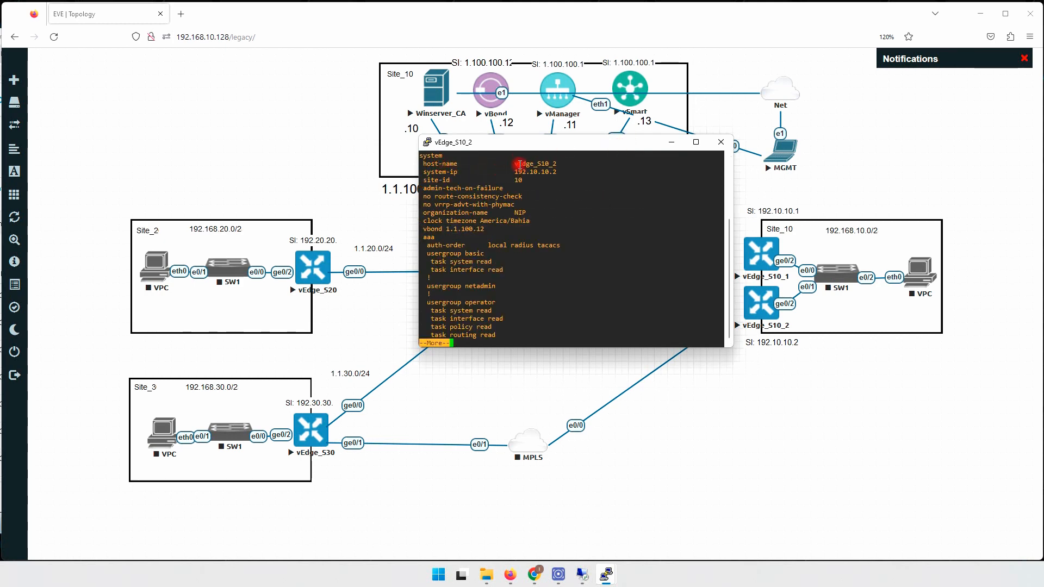
drag(551, 163, 558, 164)
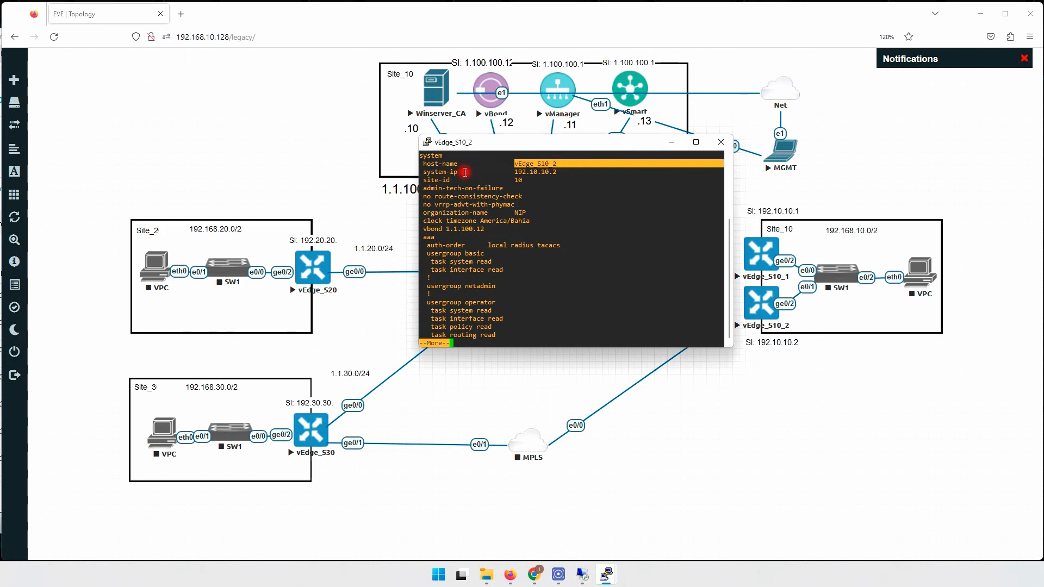
drag(450, 172, 563, 172)
drag(447, 181, 537, 183)
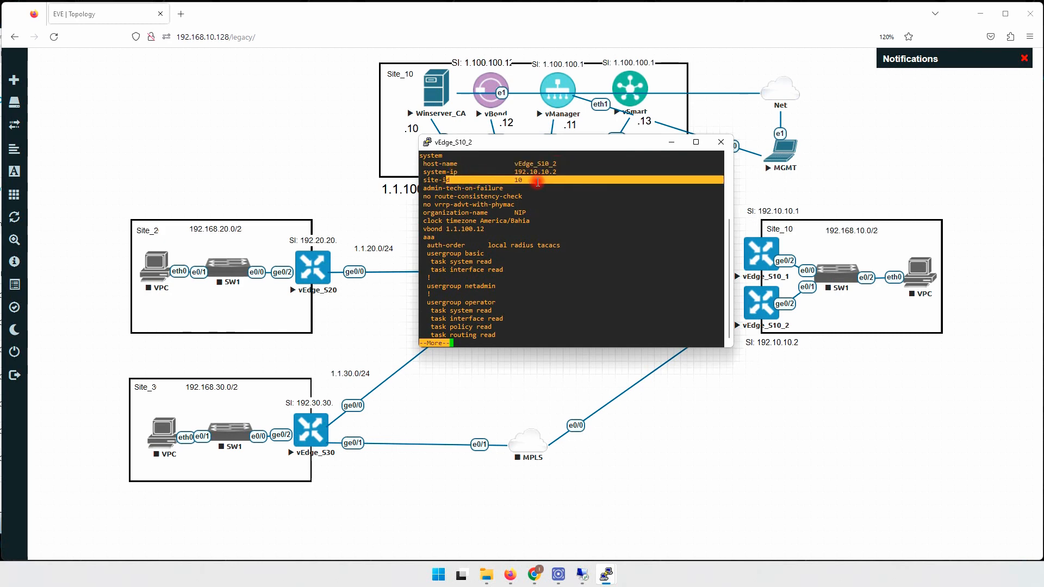
drag(445, 212, 553, 212)
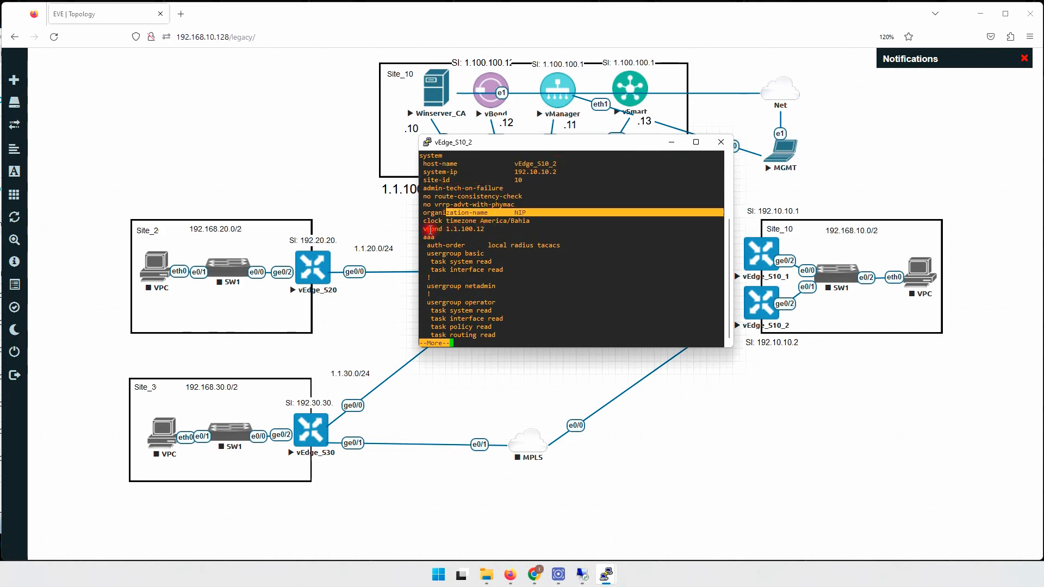
drag(425, 229, 485, 231)
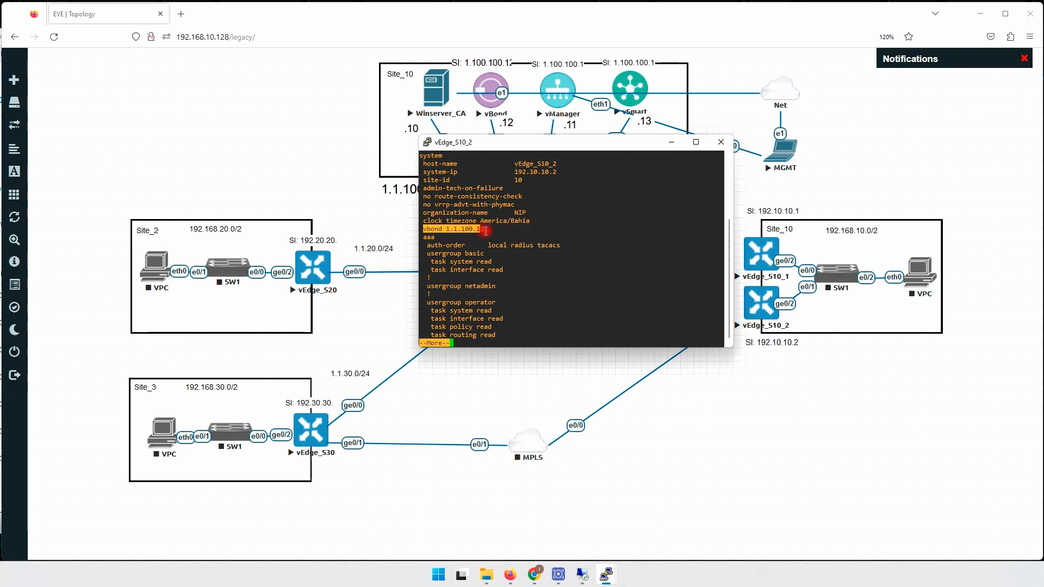
key(space)
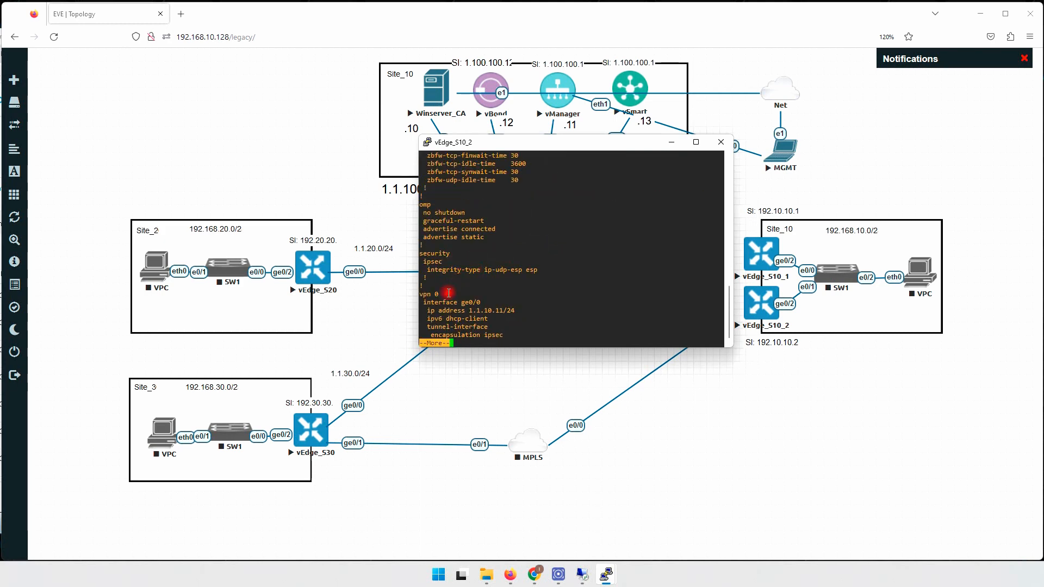
key(space)
scroll(493, 222, up, 4)
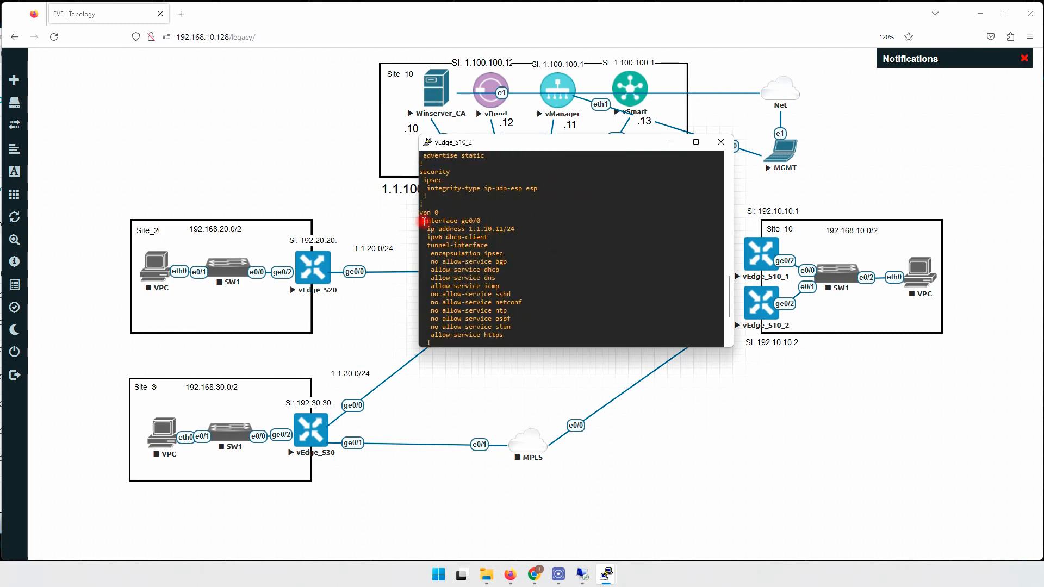
drag(423, 213, 522, 296)
scroll(524, 272, down, 4)
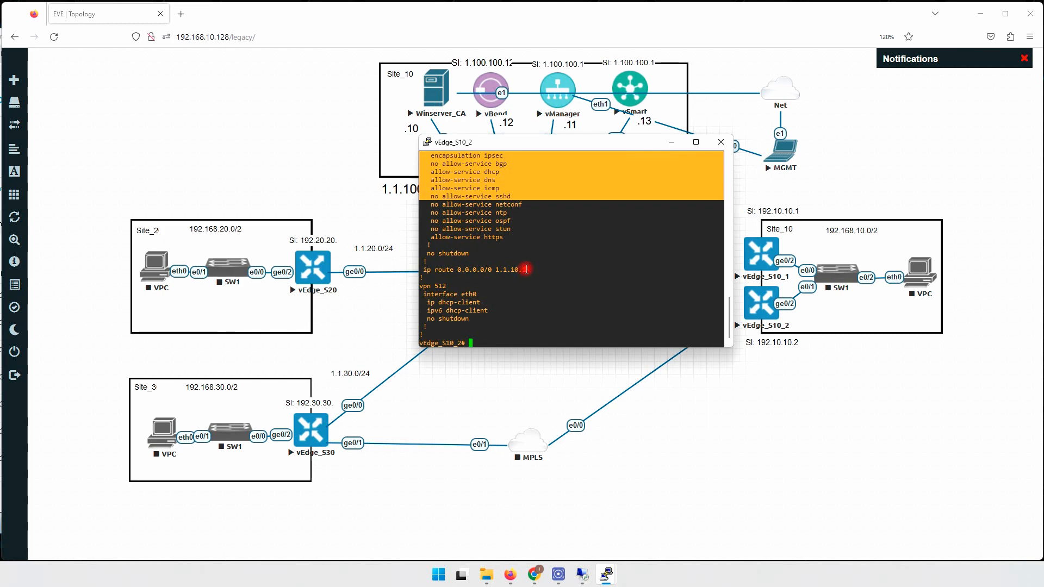
key(Return)
key(Return)
key(Return)
key(Return)
key(Return)
key(Return)
key(Return)
key(Return)
key(Return)
key(Return)
key(Return)
key(Return)
key(Return)
key(Return)
key(Return)
key(Return)
key(Return)
key(Return)
key(Return)
key(Return)
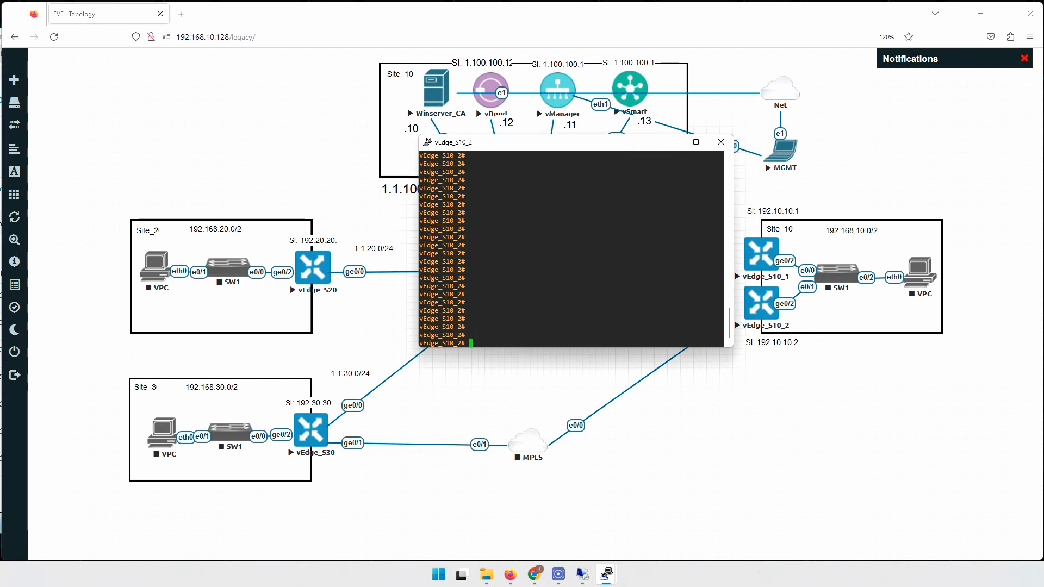
Start a new root.crt in vi and copy the root CA certificate from Notepad.
key(Return)
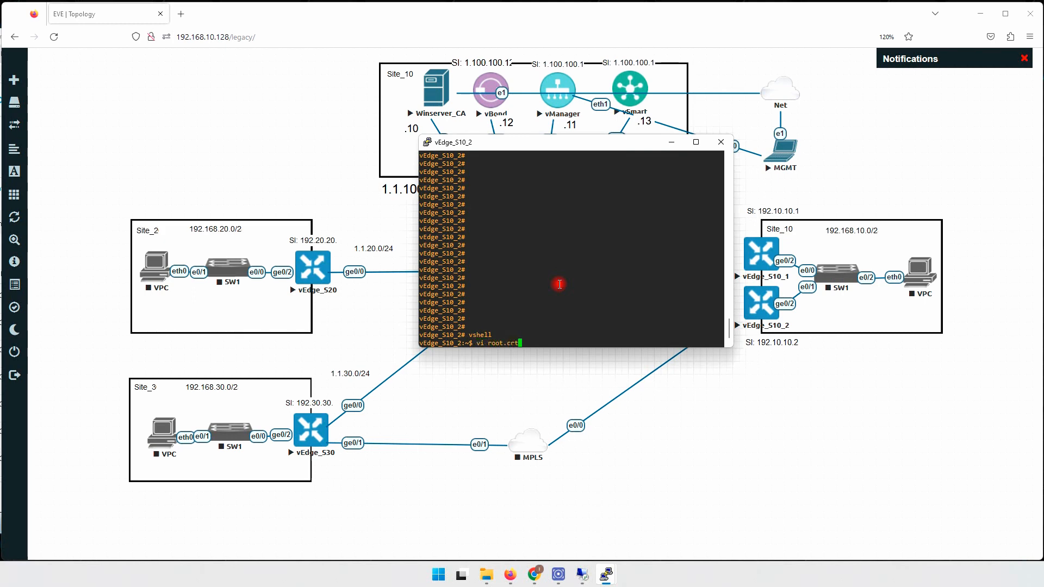
key(Return)
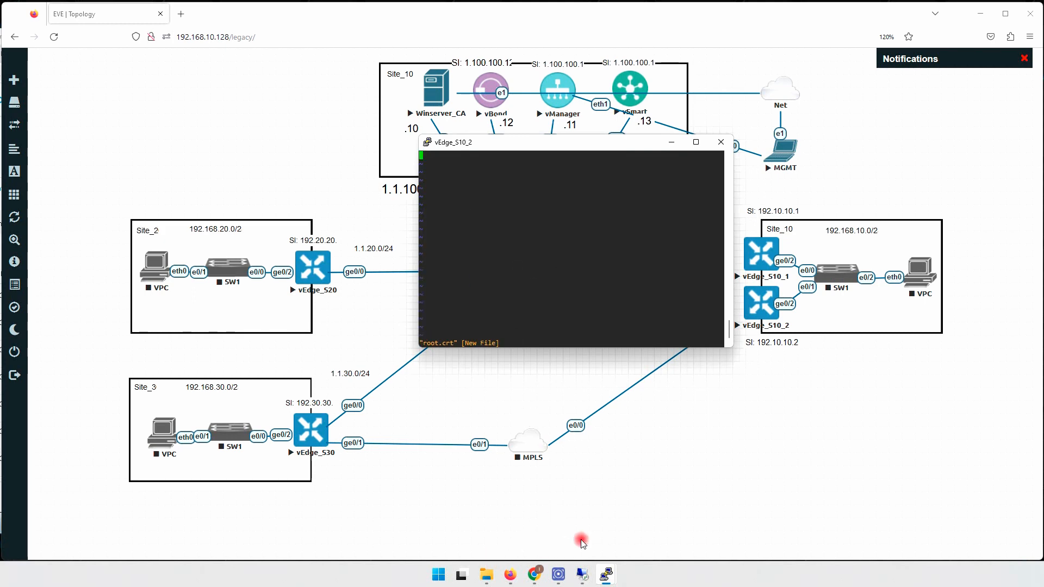
mouse_move(604, 575)
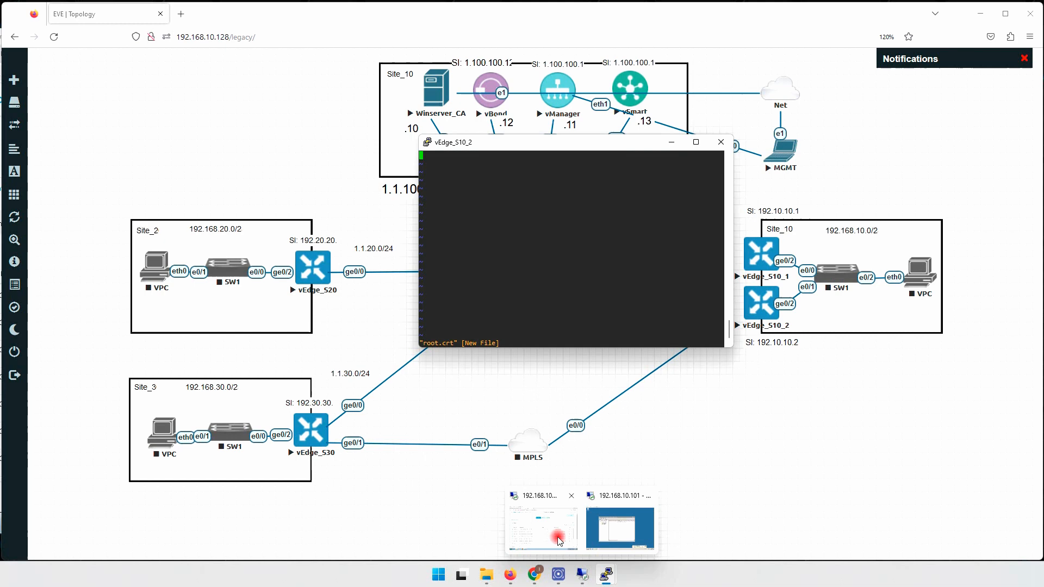
click(559, 540)
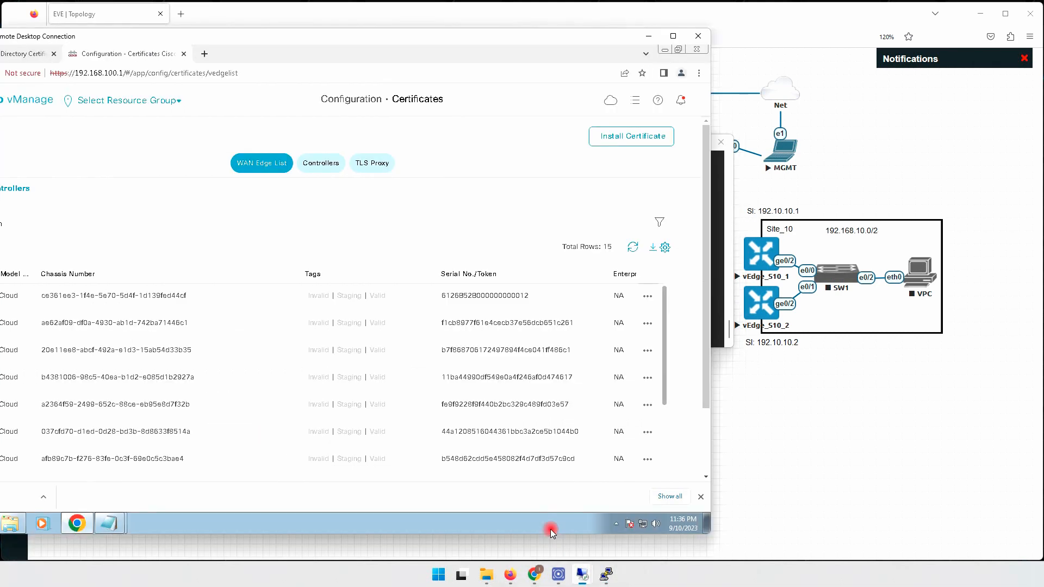
click(109, 523)
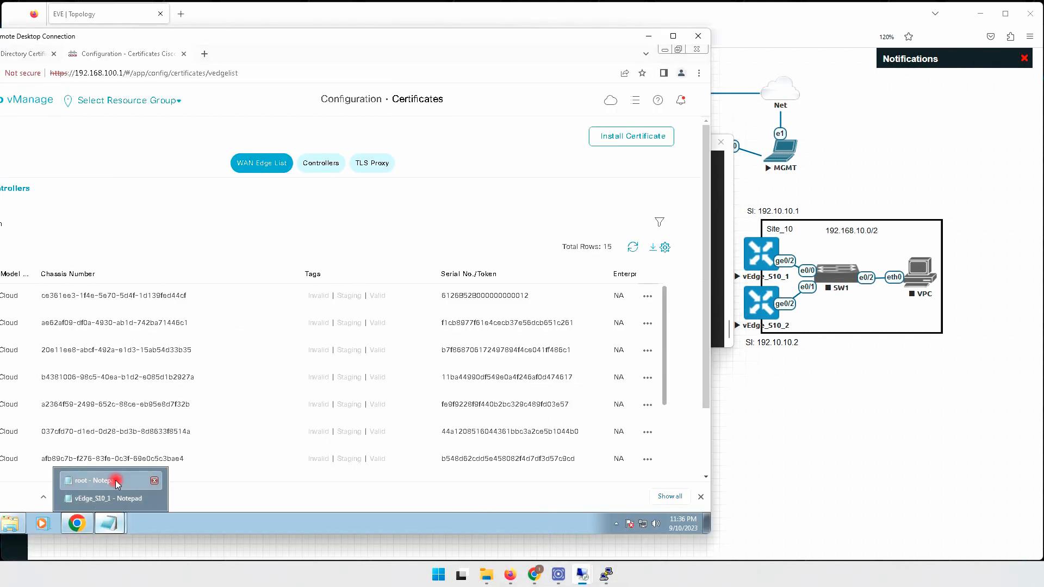
click(120, 499)
right_click(195, 173)
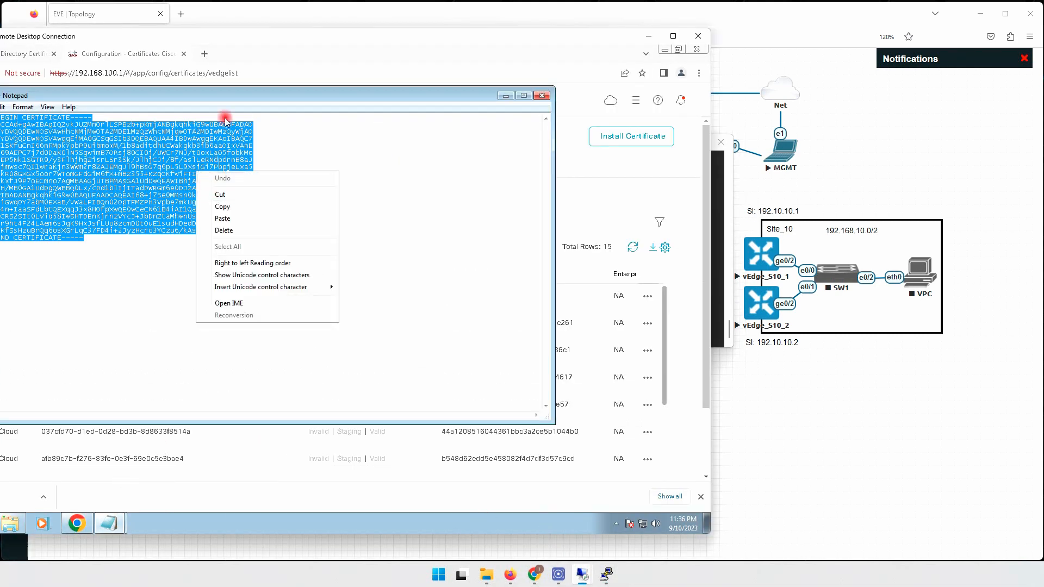
drag(252, 95, 335, 108)
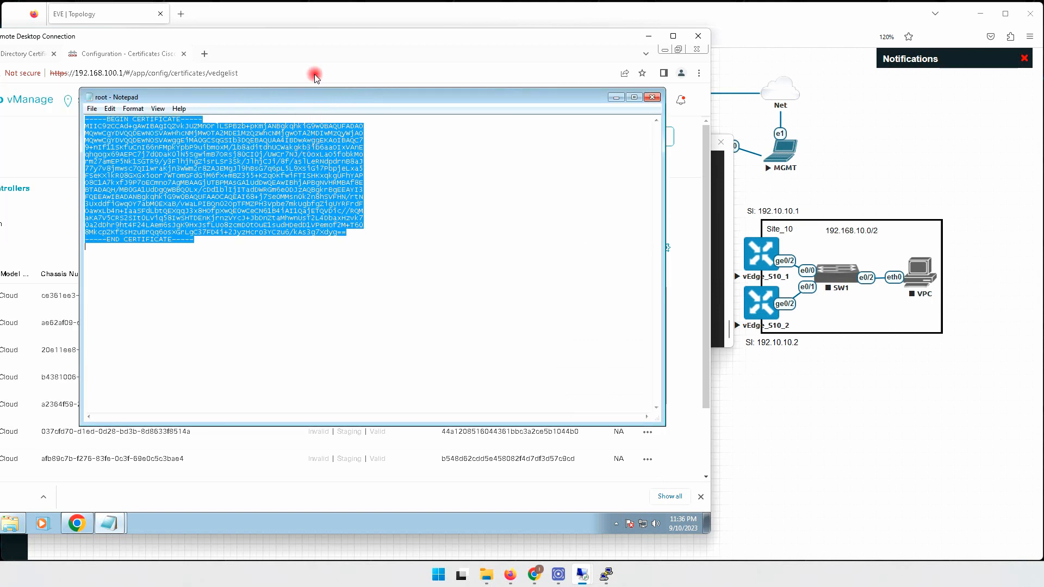
drag(319, 34, 418, 38)
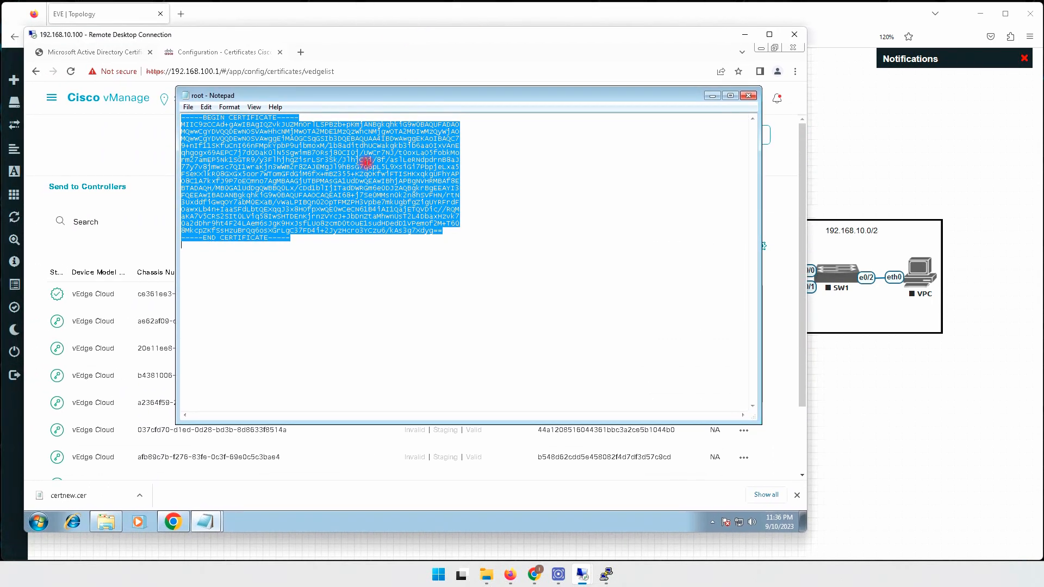
right_click(360, 166)
click(391, 200)
click(642, 55)
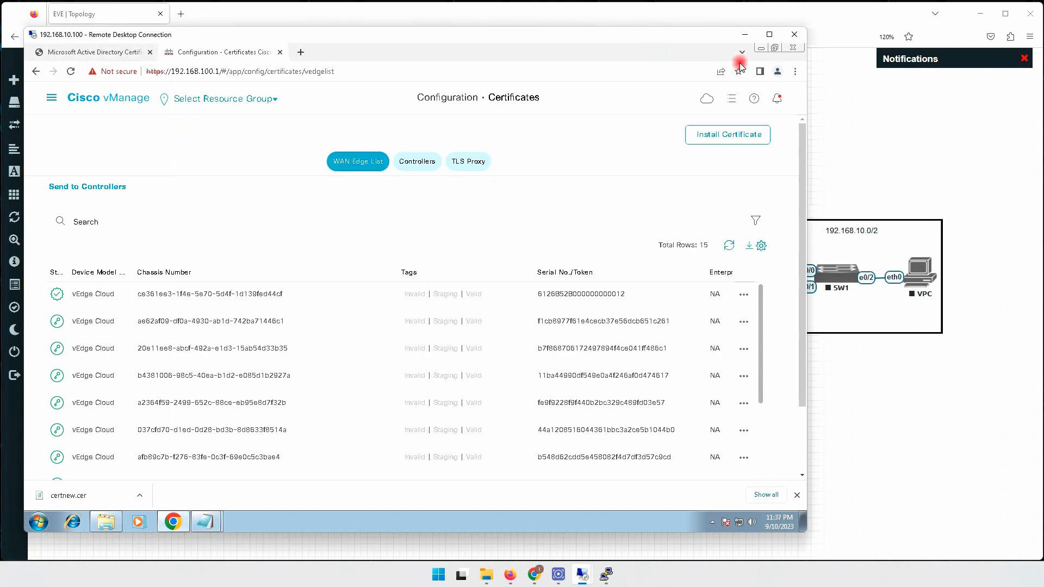
click(745, 34)
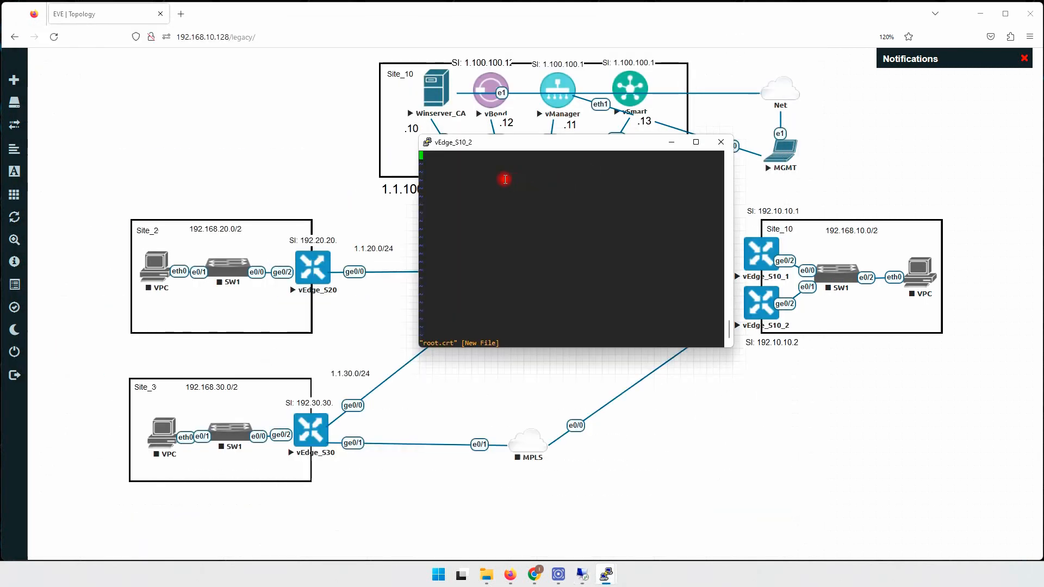
Paste the certificate, save root.crt with :wq, and exit back to the vEdge CLI.
right_click(504, 179)
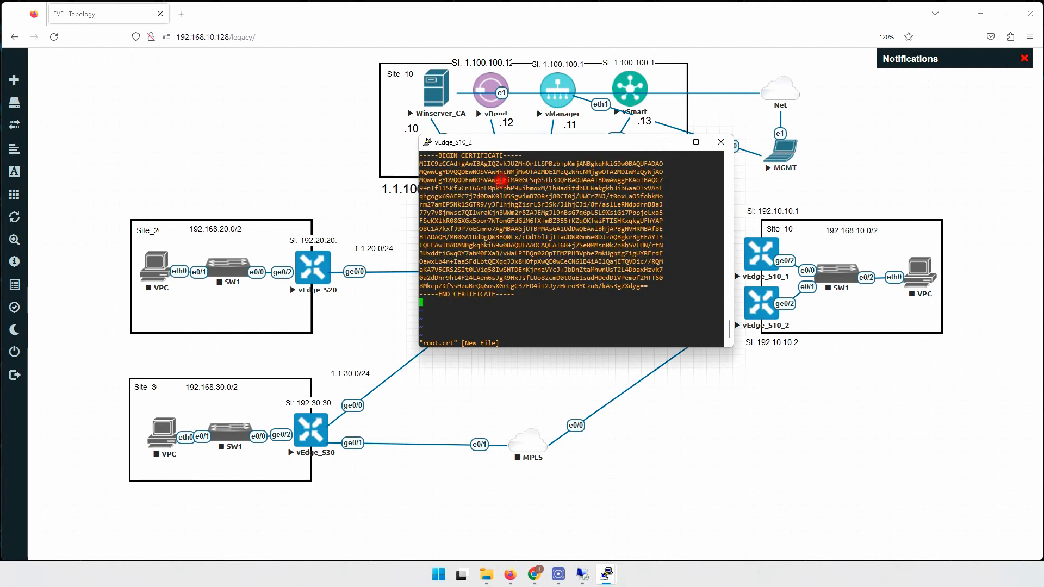
text(:wq)
key(Return)
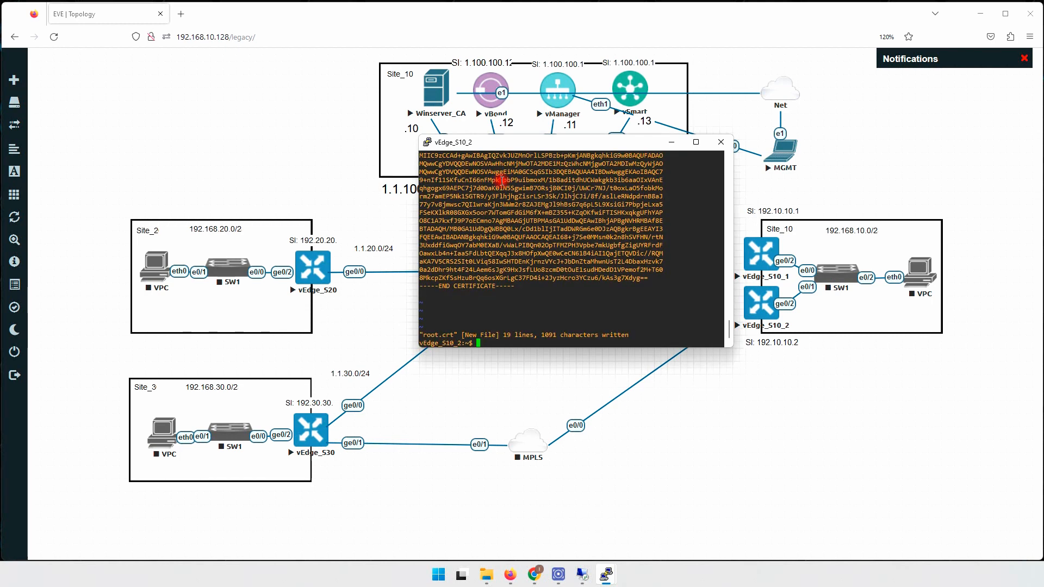
text(exit)
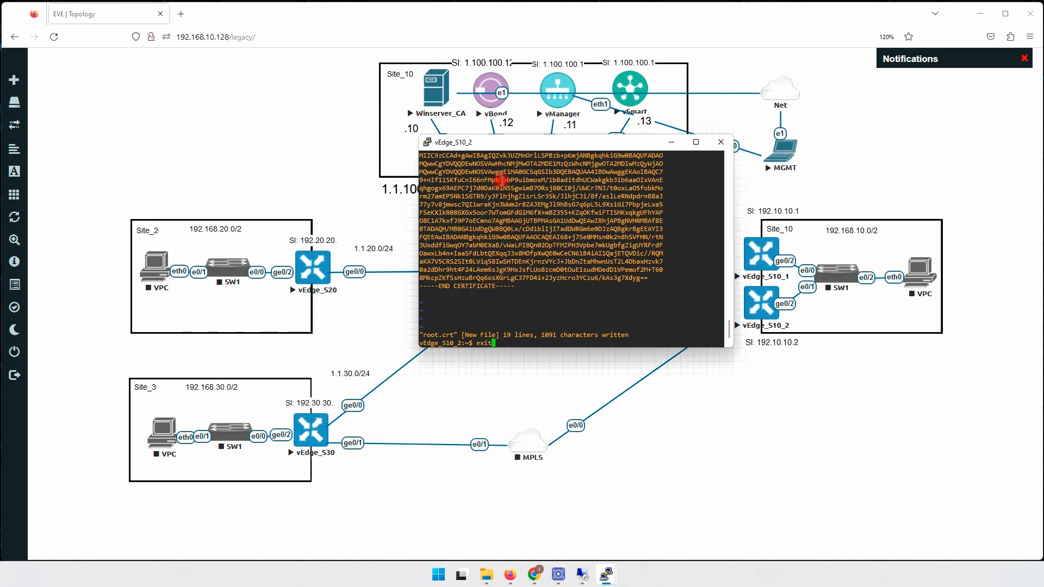
key(Return)
key(Return)
key(Return)
key(Return)
key(Return)
text(request )
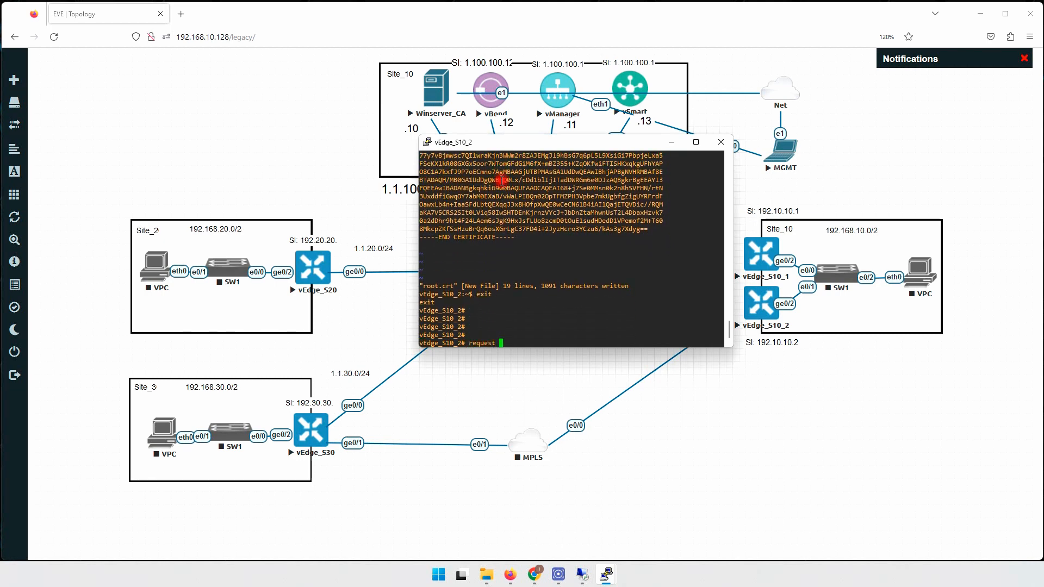
text(certificate)
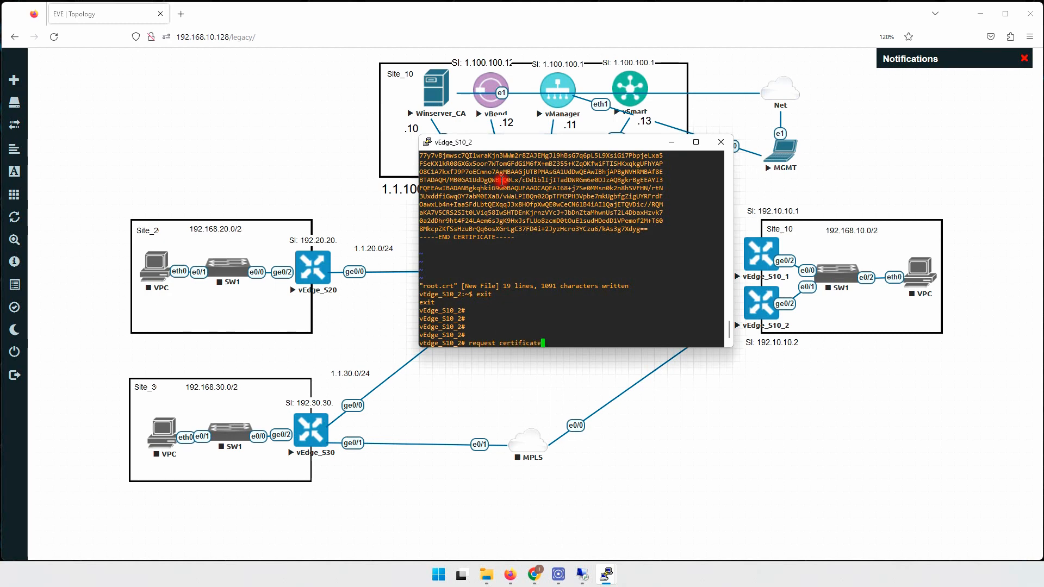
Run 'request root-cert-chain install home/admin/root.crt', confirm success, then log out.
key(BackSpace)
key(BackSpace)
key(BackSpace)
key(BackSpace)
key(BackSpace)
key(BackSpace)
key(BackSpace)
key(BackSpace)
key(BackSpace)
key(BackSpace)
text(oot-c)
key(Tab)
text(i)
key(Tab)
text(home/admin/roo)
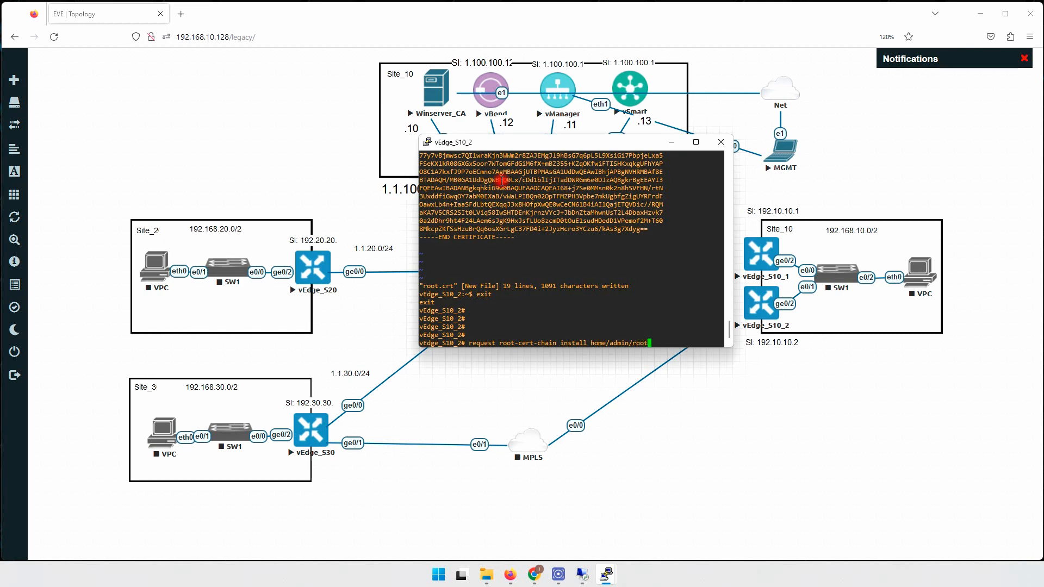
text(t.crt)
key(Return)
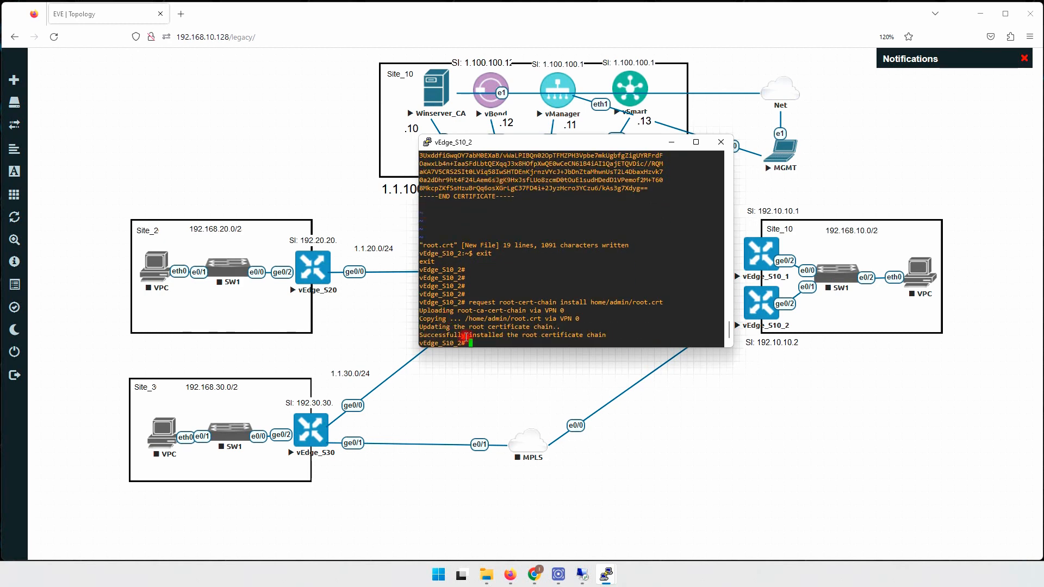
drag(449, 333, 556, 332)
text(exi)
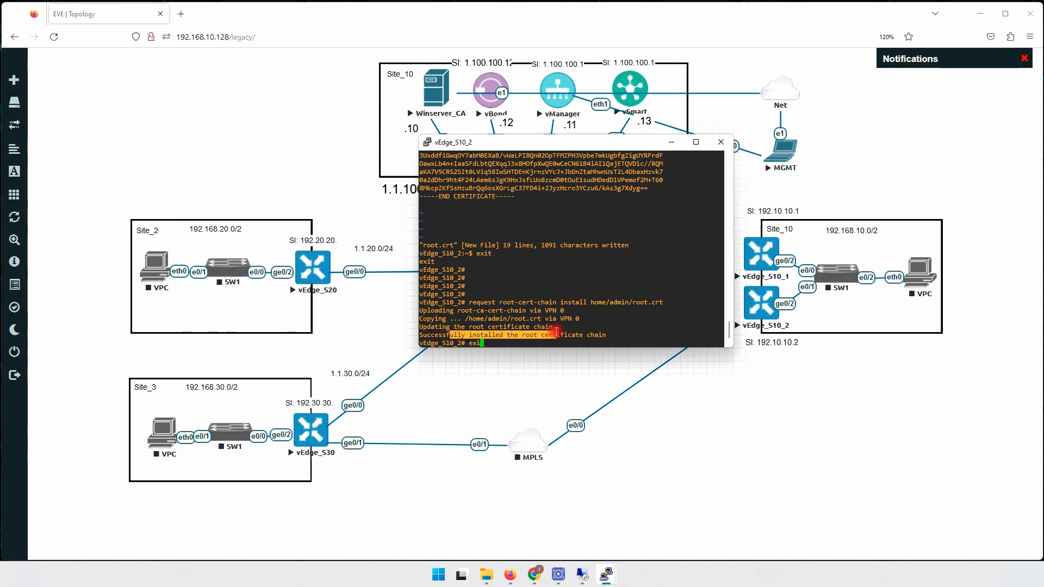
text(t)
key(Return)
key(Return)
key(Return)
key(Return)
key(Return)
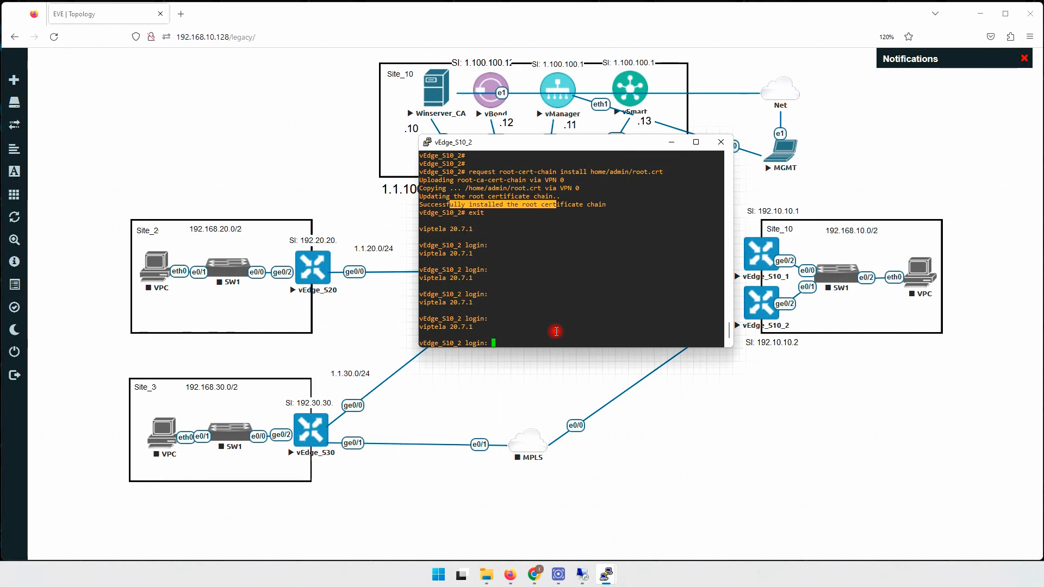
Log back in as admin and enter 'request vedge-cloud activate chassis-number' at the prompt.
text(admin)
key(Return)
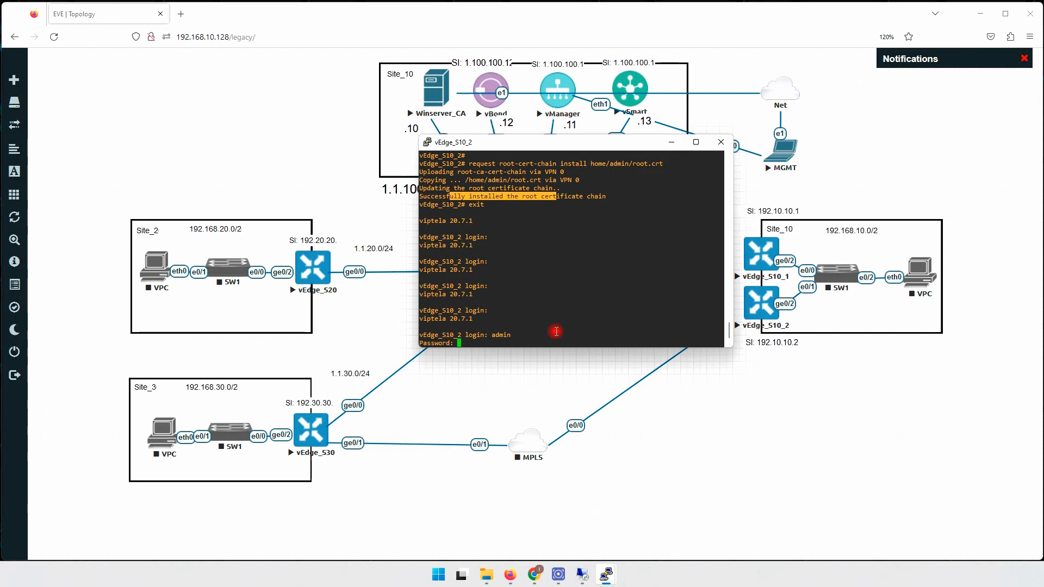
key(Return)
key(Return)
key(Return)
key(Return)
key(Return)
key(Return)
key(Return)
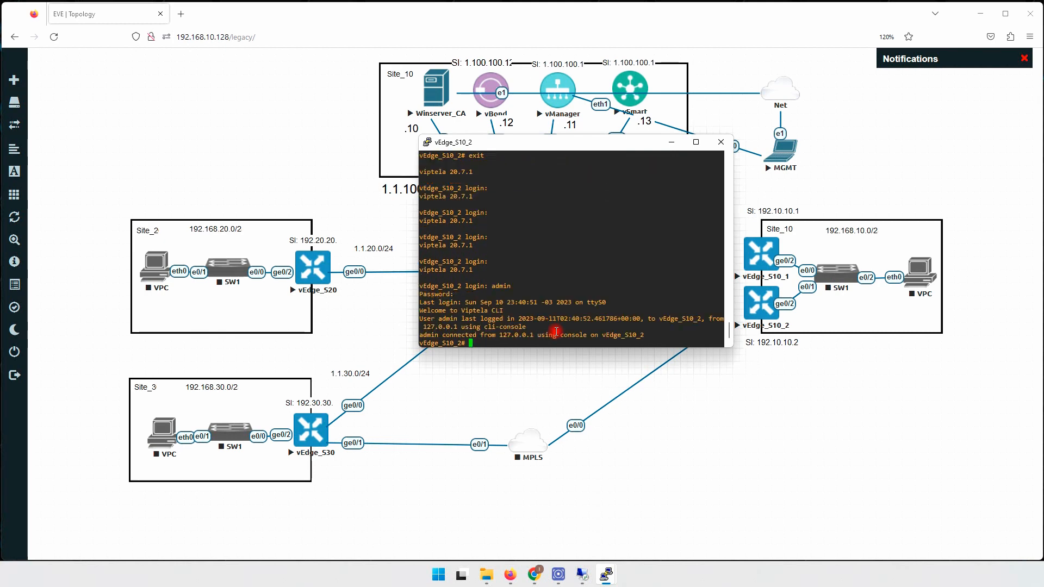
key(Return)
key(Return)
key(Return)
key(Return)
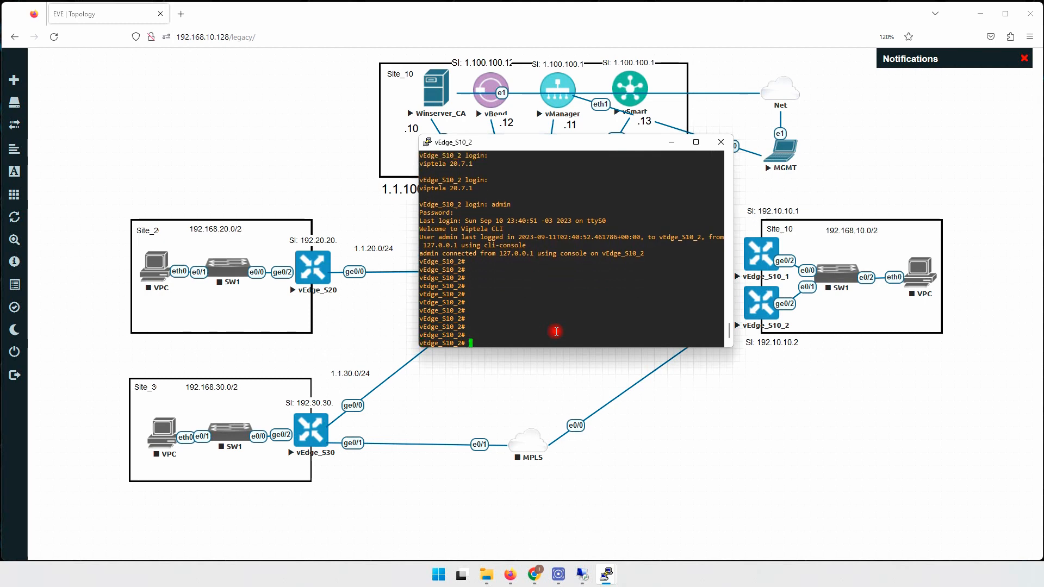
text(request vedge-cloud a)
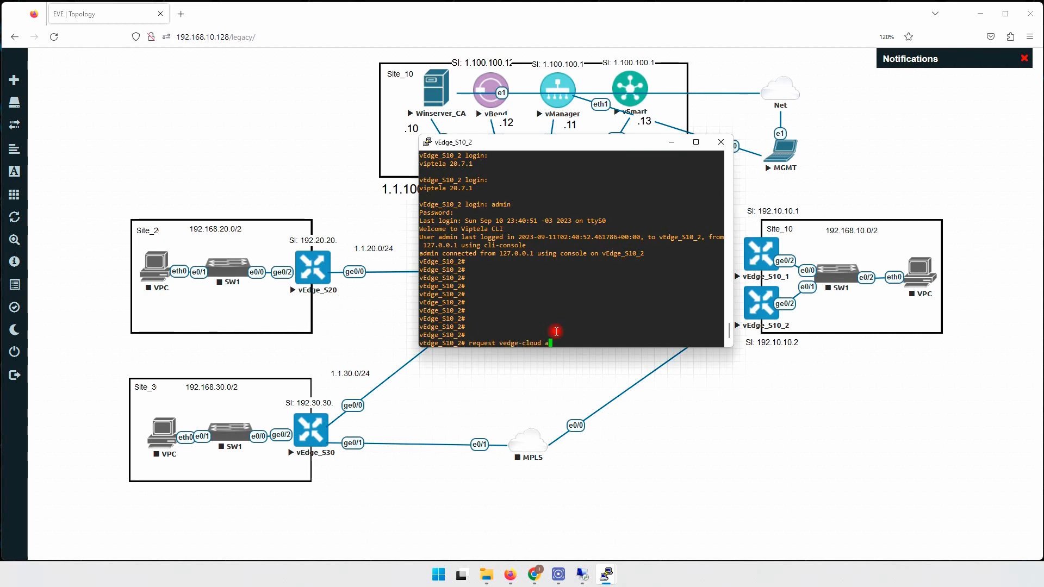
text(ctivate chassis-number)
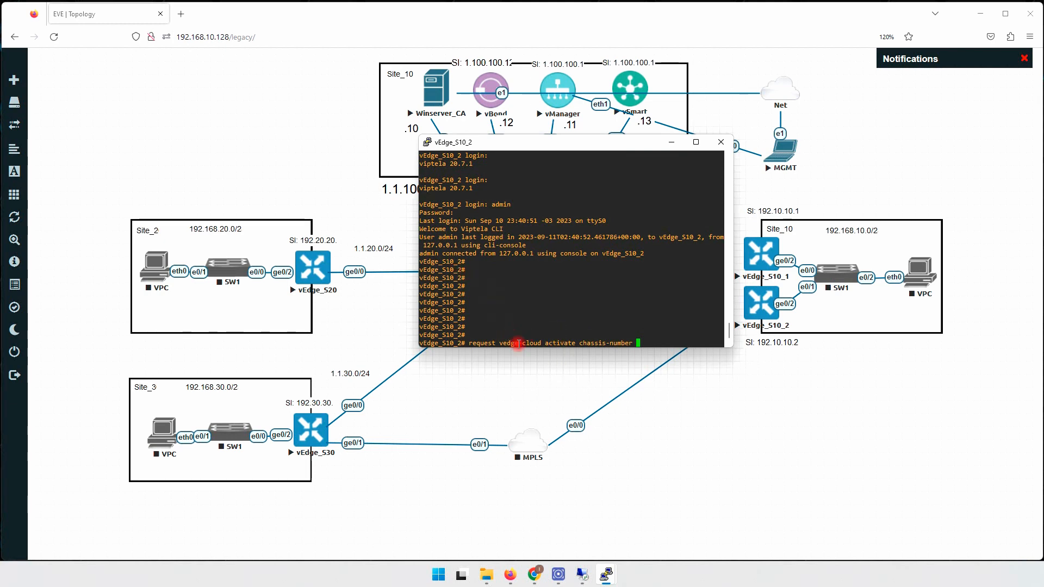
click(581, 574)
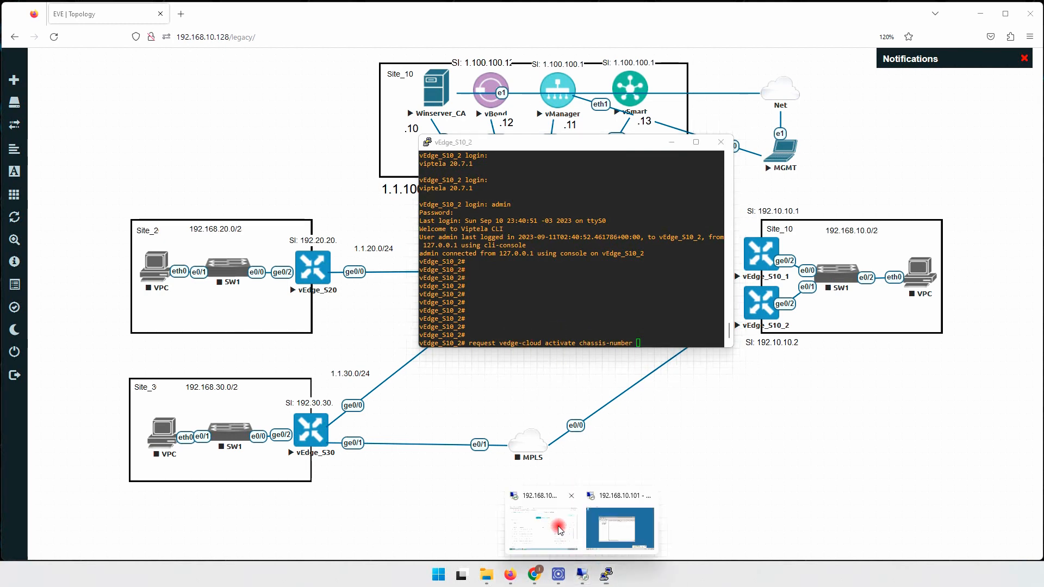
In the vManage WAN Edge list, check the second device's certificate signing request, which turns out empty.
click(559, 530)
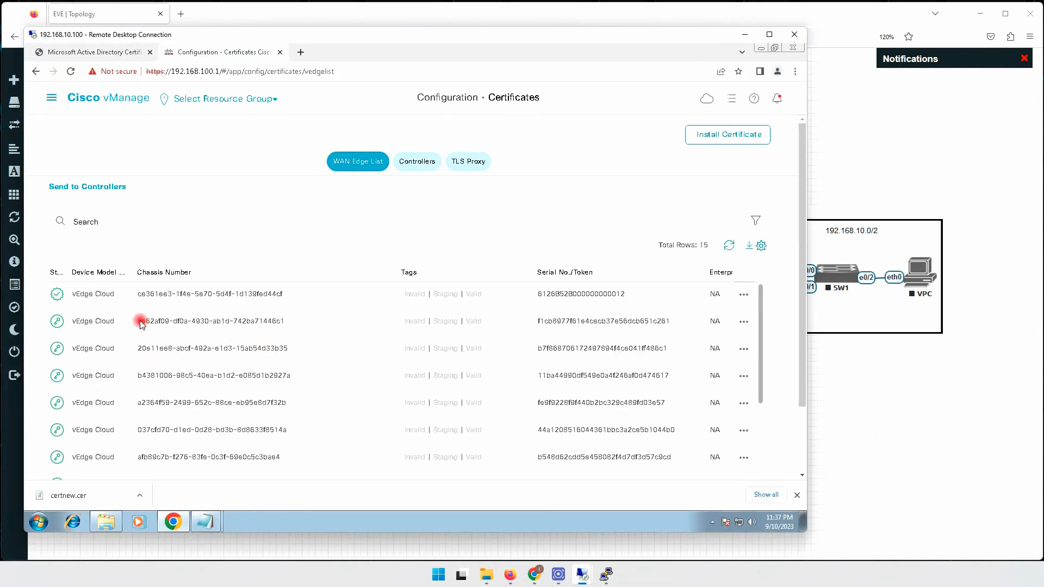
drag(140, 323, 285, 321)
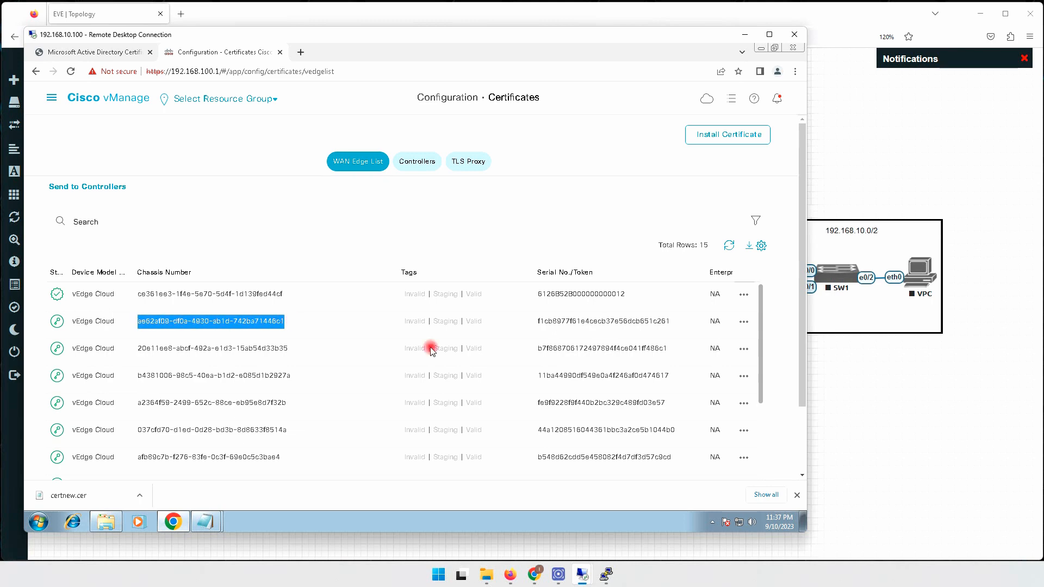
click(744, 321)
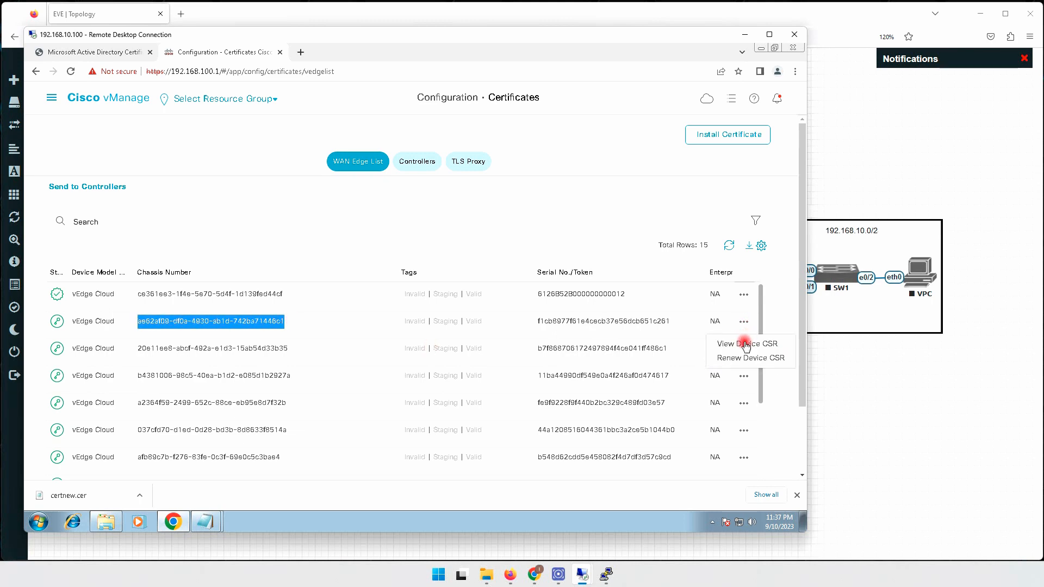
click(744, 344)
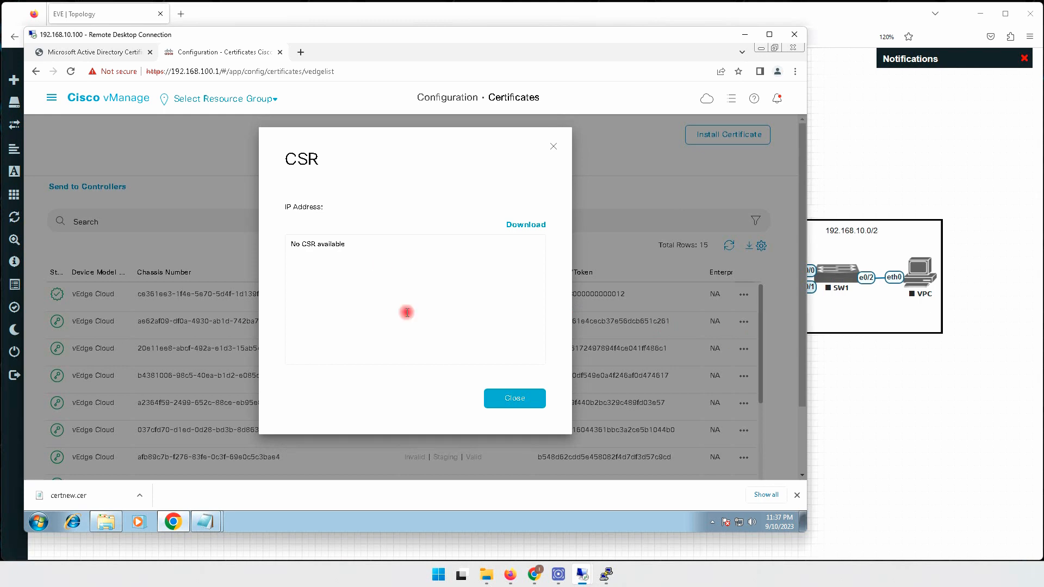
click(508, 397)
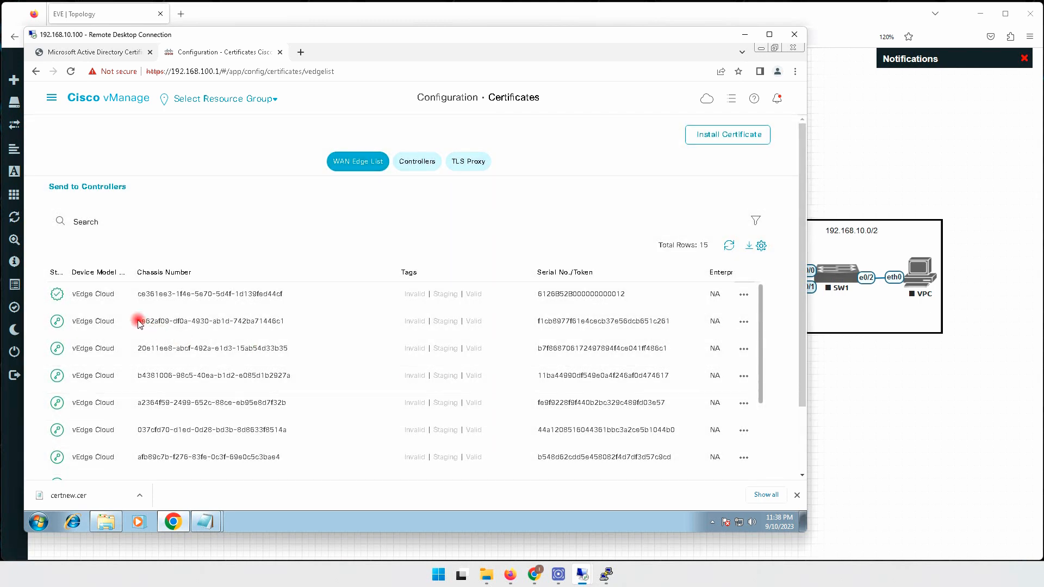
Copy the second device's chassis number into the vEdge_S10_2 console activation command.
drag(138, 321, 282, 325)
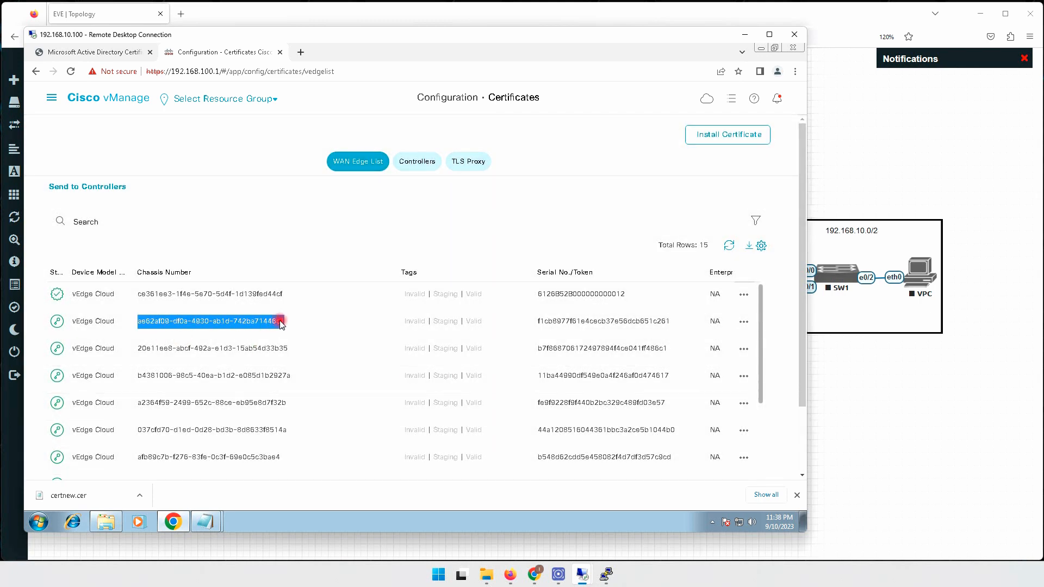
right_click(282, 324)
click(310, 325)
mouse_move(607, 572)
click(636, 523)
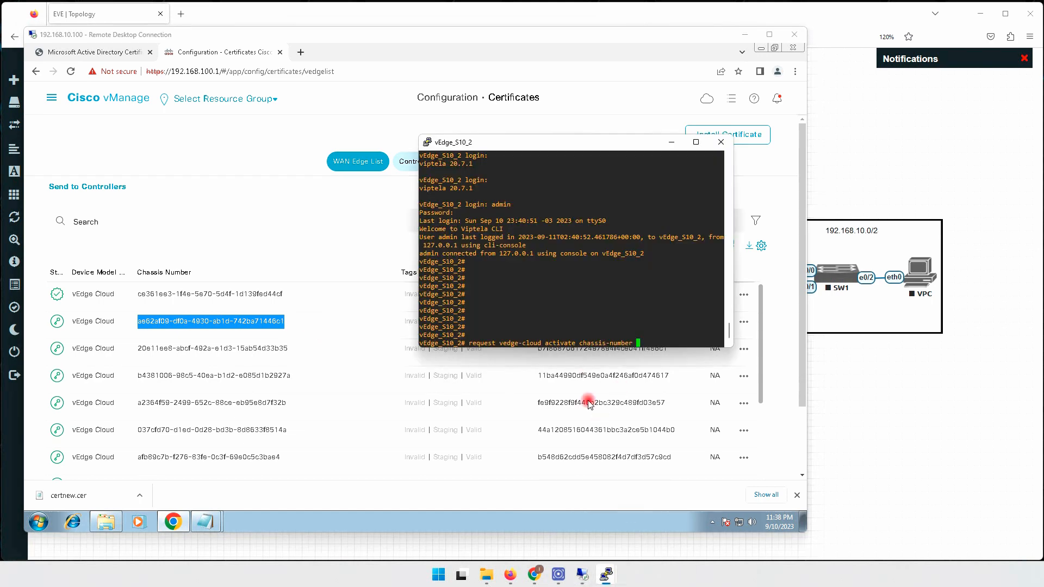
right_click(612, 311)
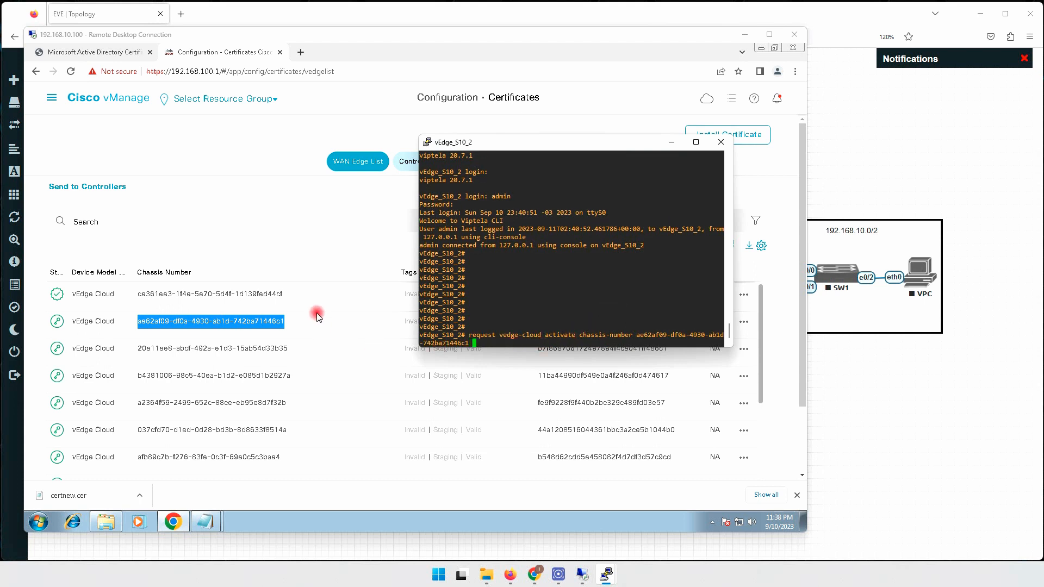
Copy the second device's token into the command and run vedge-cloud activate.
click(317, 317)
drag(538, 321, 672, 326)
right_click(666, 327)
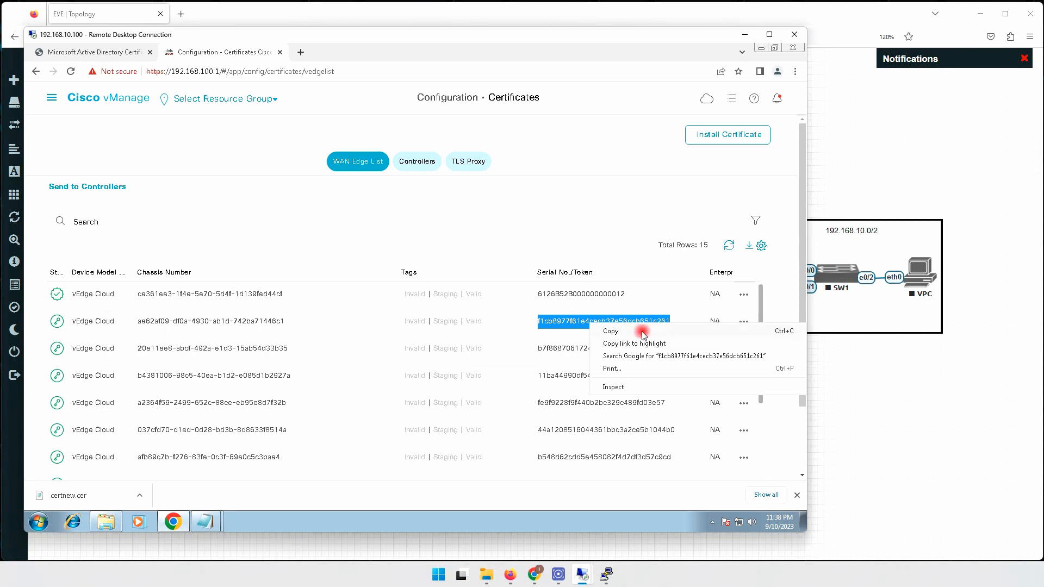
click(644, 332)
mouse_move(607, 577)
click(633, 525)
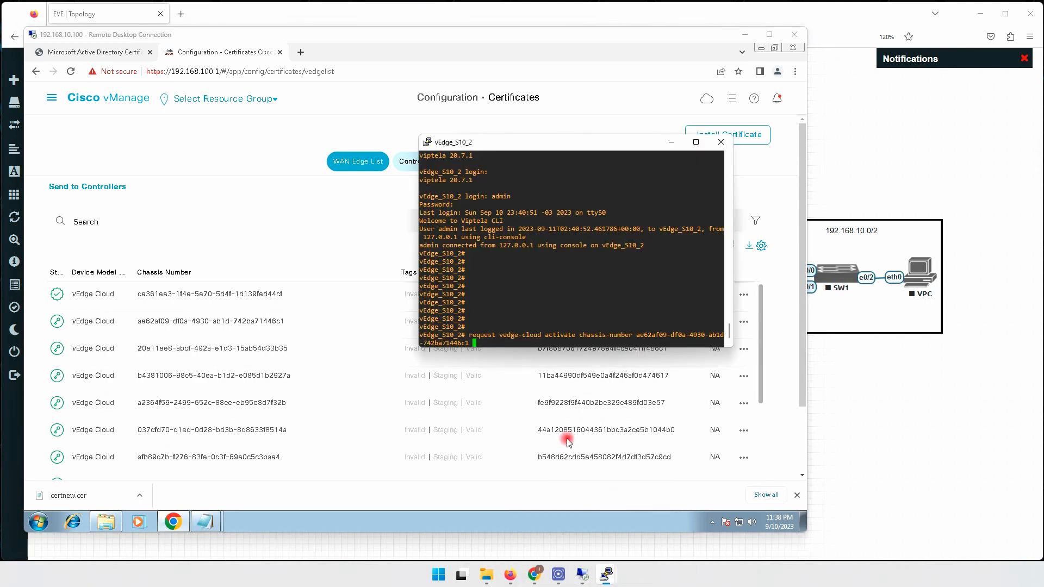
right_click(584, 307)
key(Return)
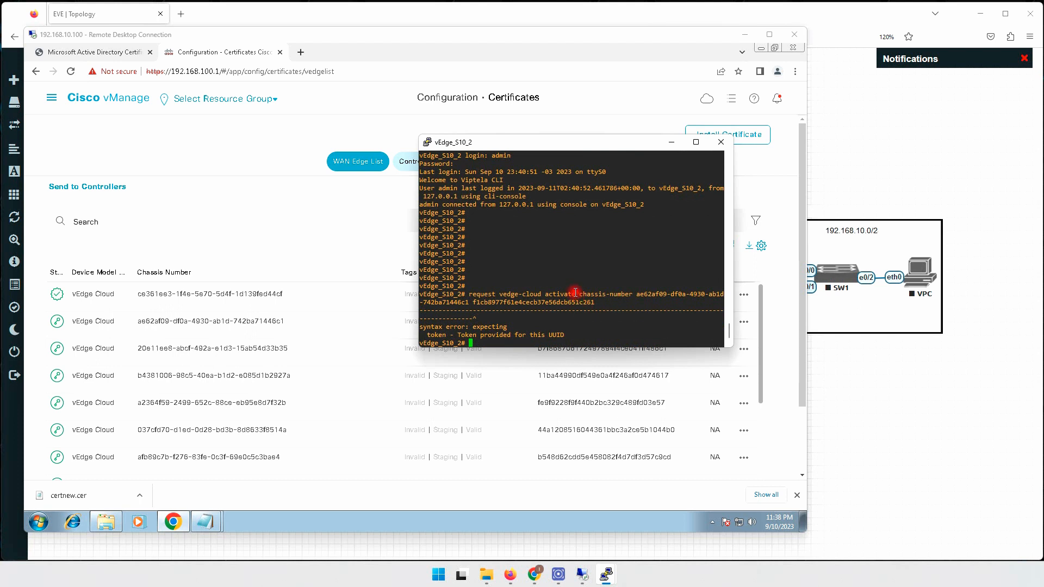
Recall the activation command, add the missing 'token' keyword before the token, and rerun it.
key(Up)
key(BackSpace)
key(BackSpace)
key(BackSpace)
key(BackSpace)
key(BackSpace)
key(BackSpace)
key(BackSpace)
key(BackSpace)
key(BackSpace)
key(BackSpace)
key(BackSpace)
key(BackSpace)
key(BackSpace)
key(BackSpace)
key(BackSpace)
key(BackSpace)
key(BackSpace)
key(BackSpace)
key(BackSpace)
key(BackSpace)
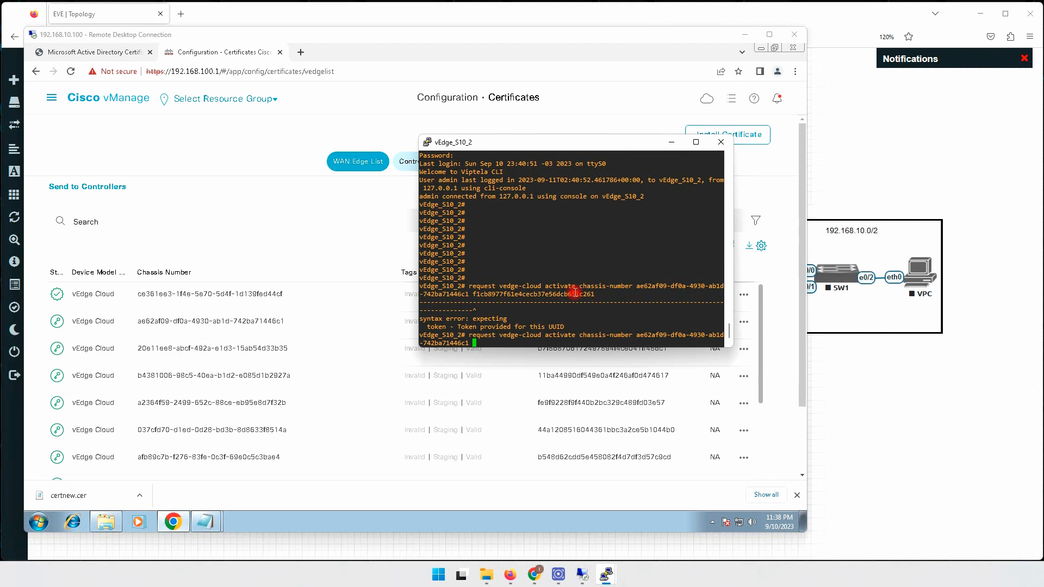
text(token)
right_click(575, 292)
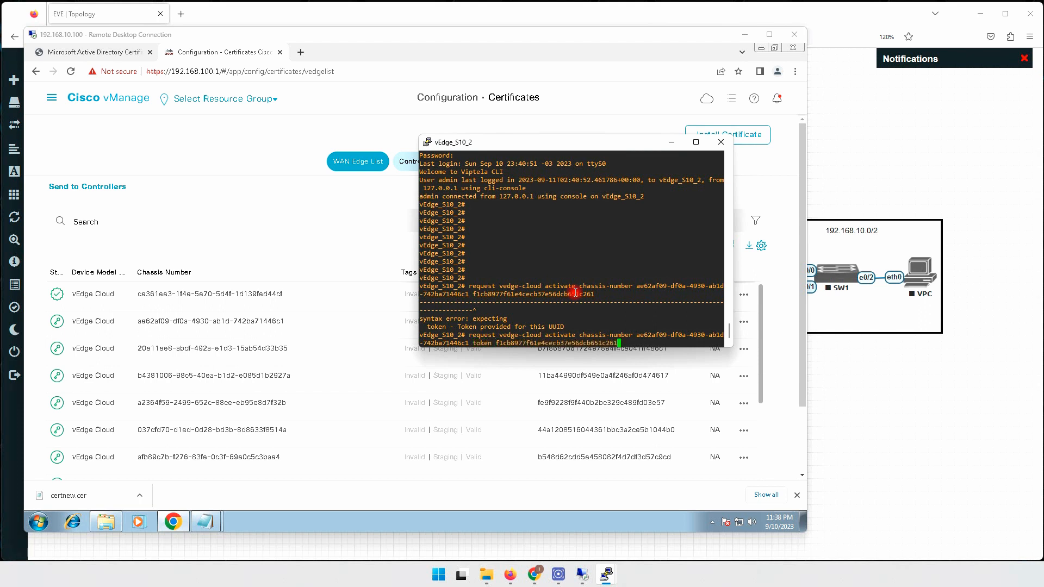
key(Return)
key(Return)
key(Return)
key(Return)
key(Return)
key(Return)
key(Return)
key(Return)
key(Return)
key(Return)
key(Return)
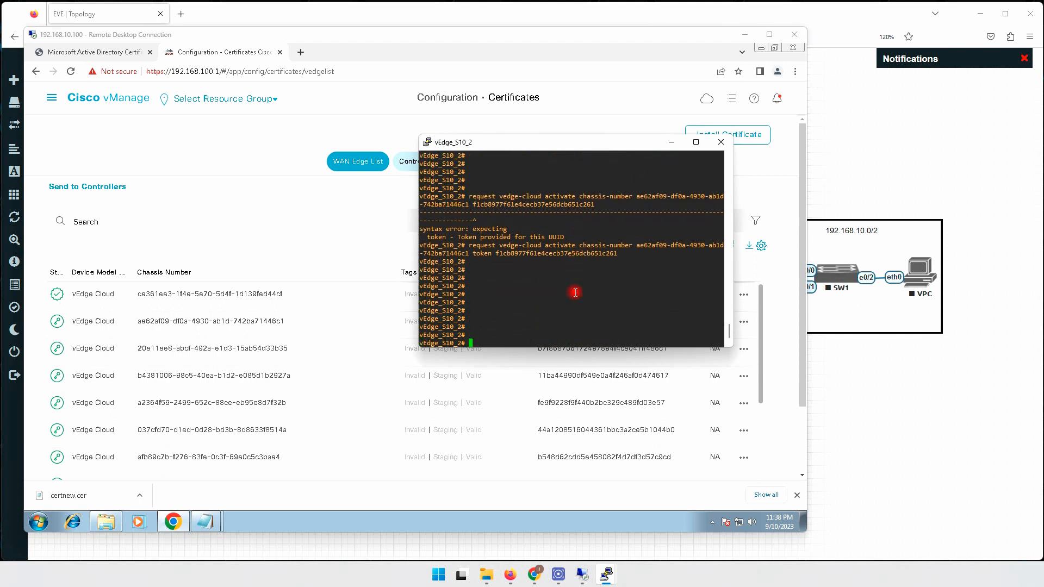
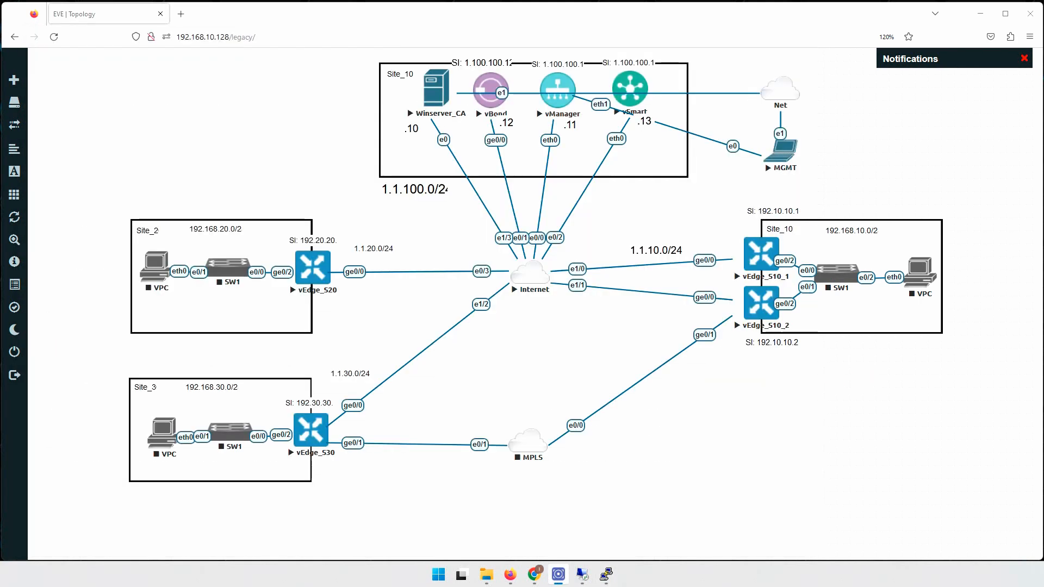
Bring the vEdge_S20 console to the centre and enter its Linux shell with vshell.
mouse_move(610, 571)
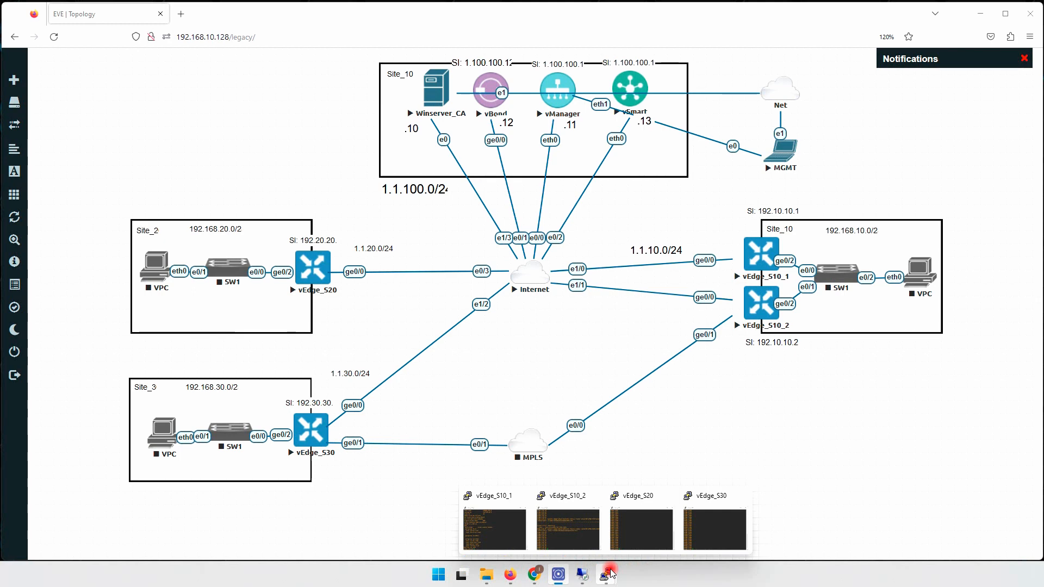
click(634, 525)
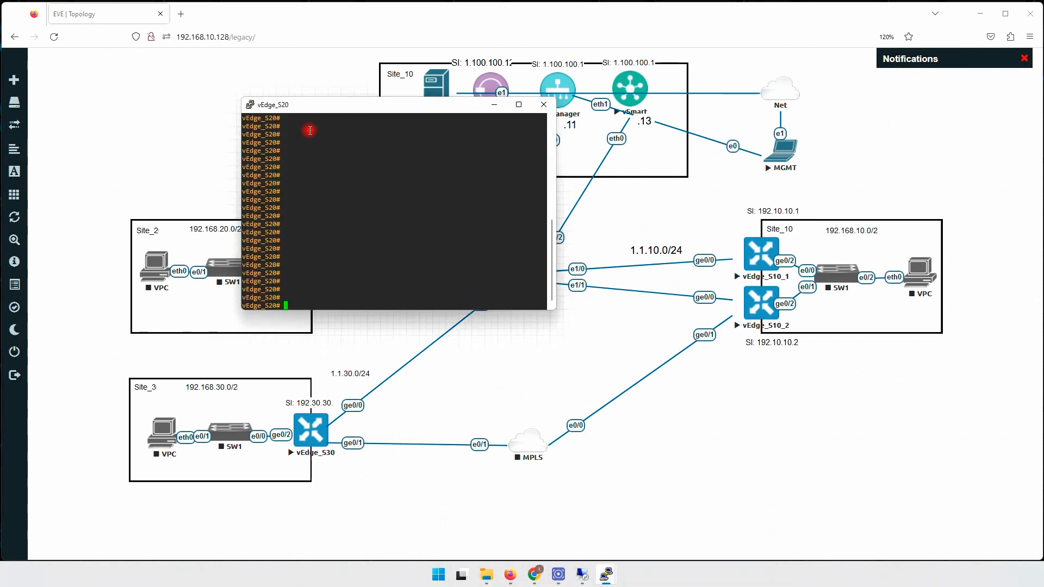
drag(296, 107, 473, 226)
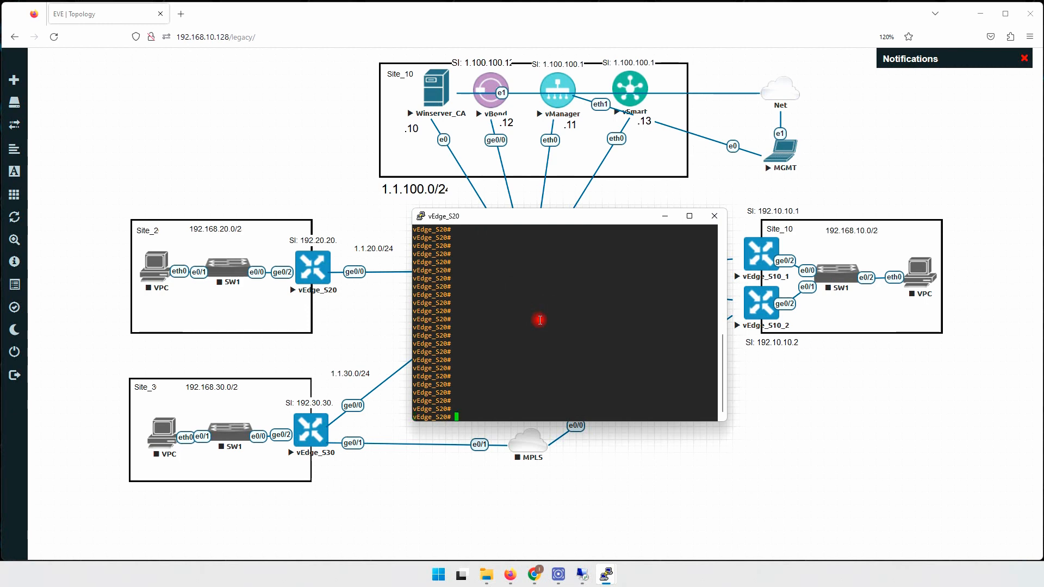
key(Return)
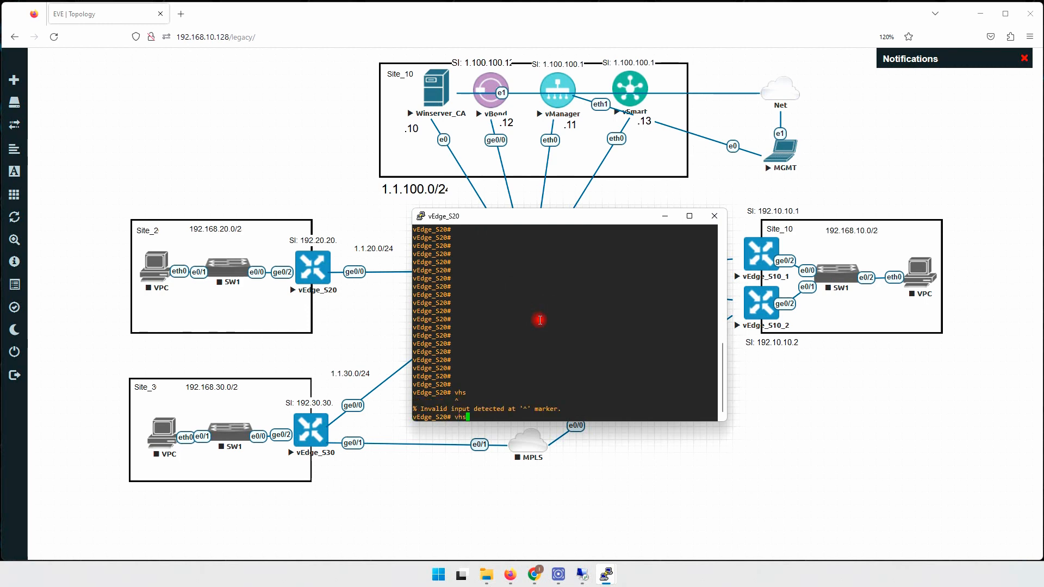
text(vshell)
key(Return)
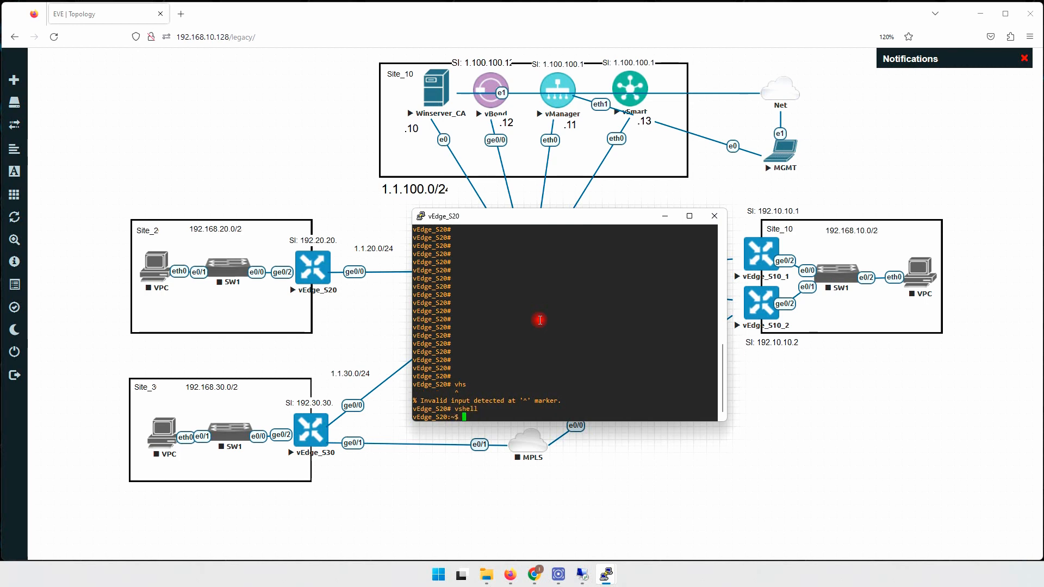
Start a new, empty root.crt file in vi, correcting the mistyped 'vr root.crt' command.
text(vr root.cr)
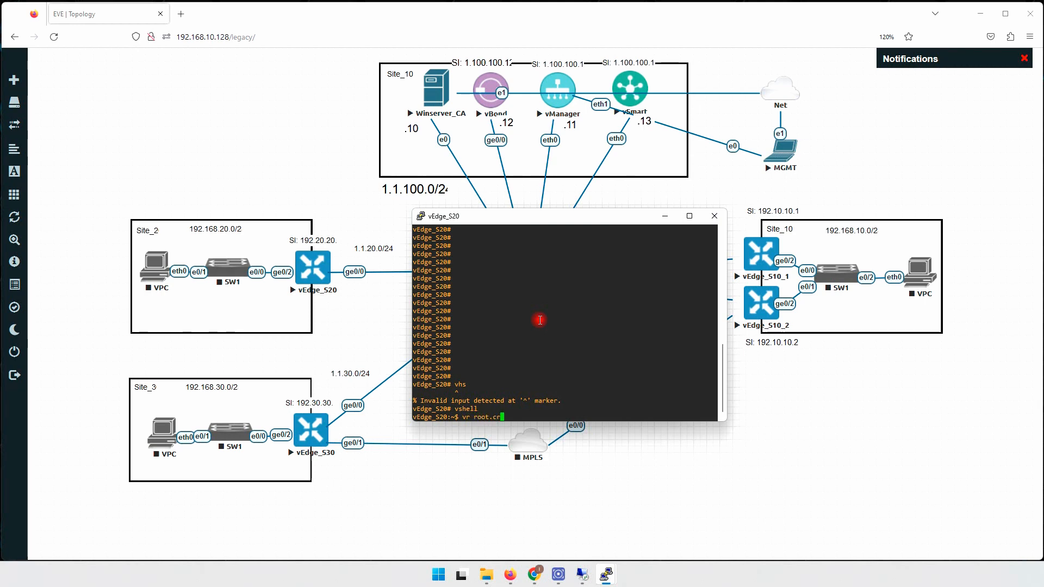
text(t)
key(Return)
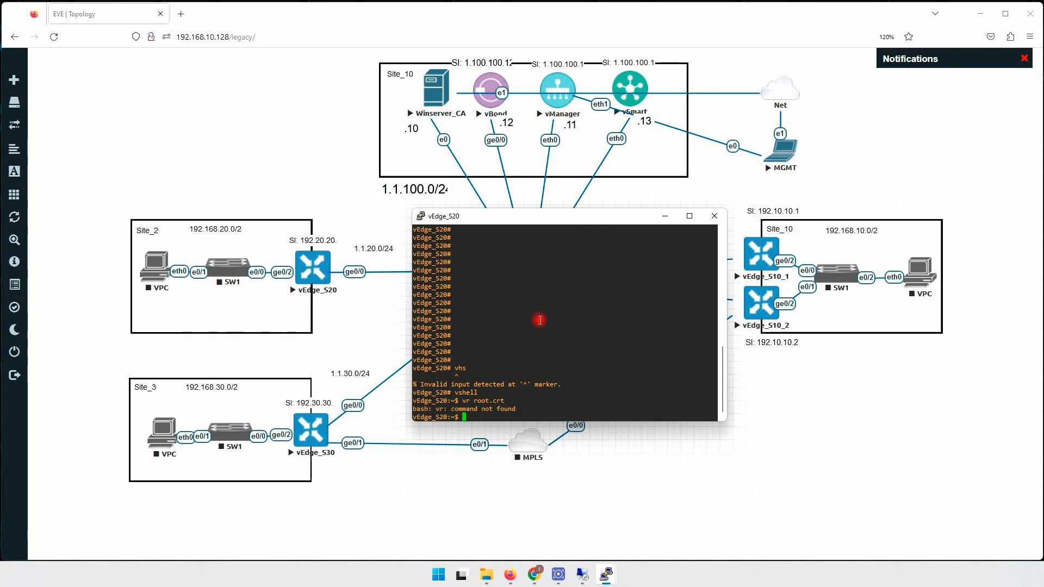
key(Up)
key(BackSpace)
key(BackSpace)
key(BackSpace)
key(BackSpace)
key(BackSpace)
key(BackSpace)
key(BackSpace)
key(BackSpace)
key(BackSpace)
key(BackSpace)
text(vi root.crt)
key(Return)
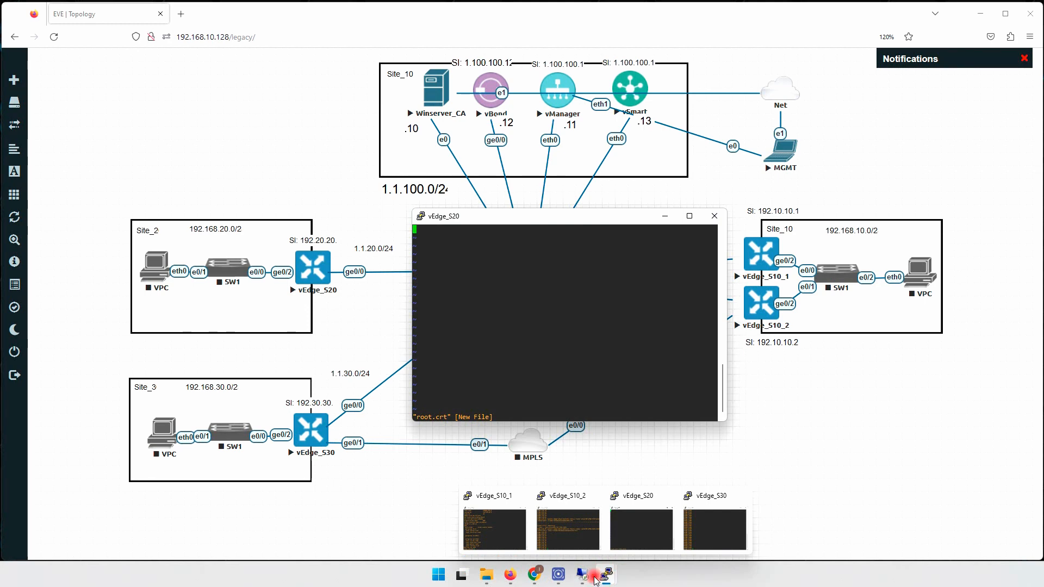
Copy the root CA certificate text from Notepad in the vManage remote desktop.
mouse_move(583, 578)
click(559, 530)
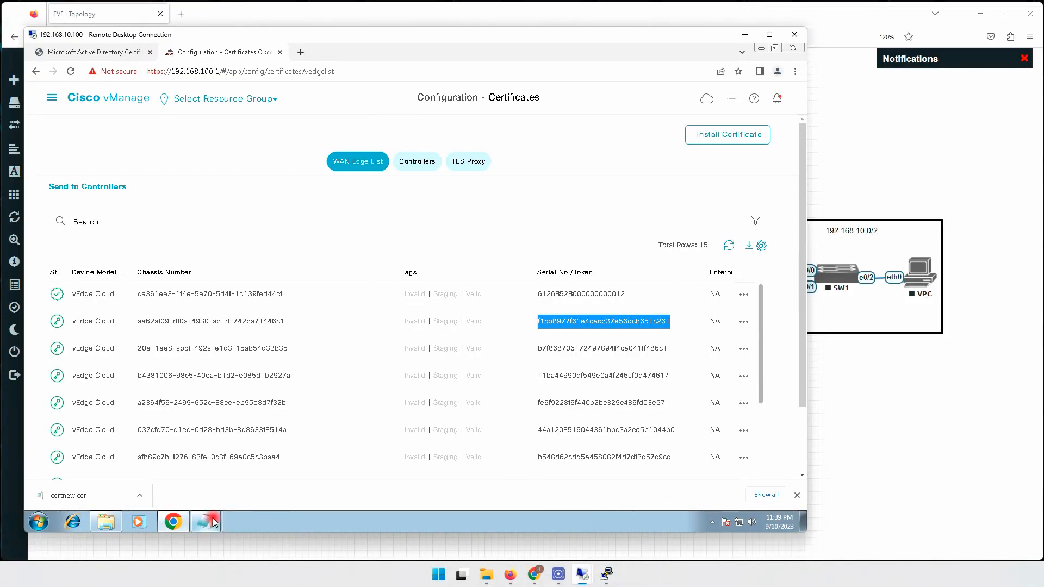
mouse_move(213, 523)
click(216, 476)
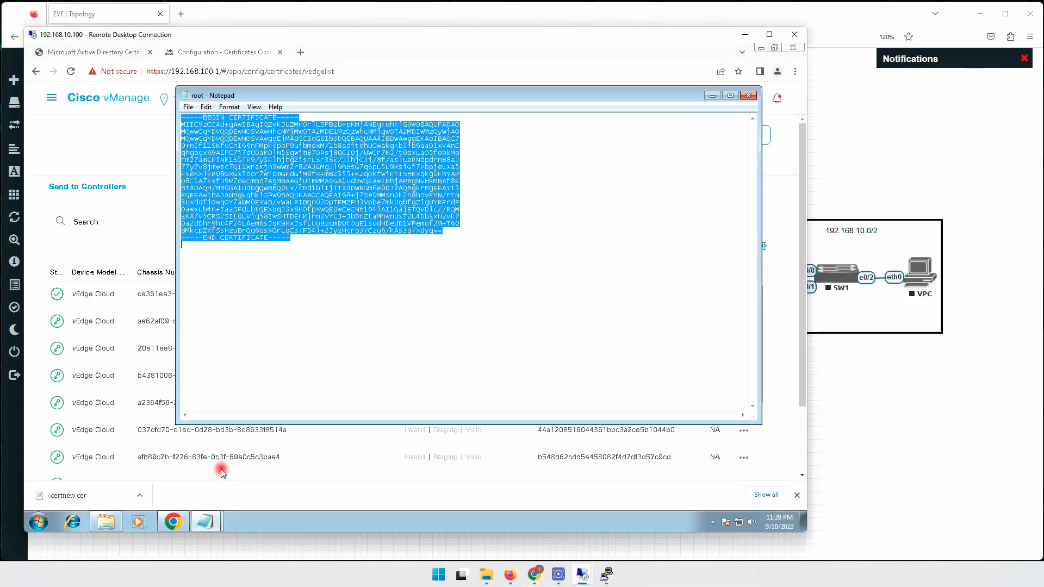
right_click(348, 179)
click(382, 216)
Paste the certificate into root.crt on vEdge_S20 and save it with :wq.
mouse_move(607, 575)
click(630, 526)
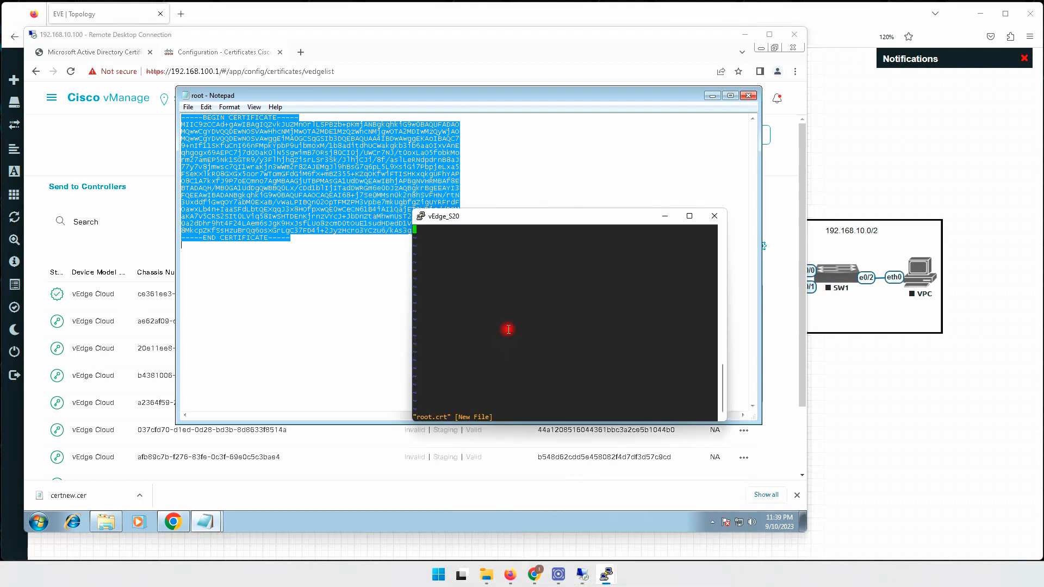
right_click(530, 258)
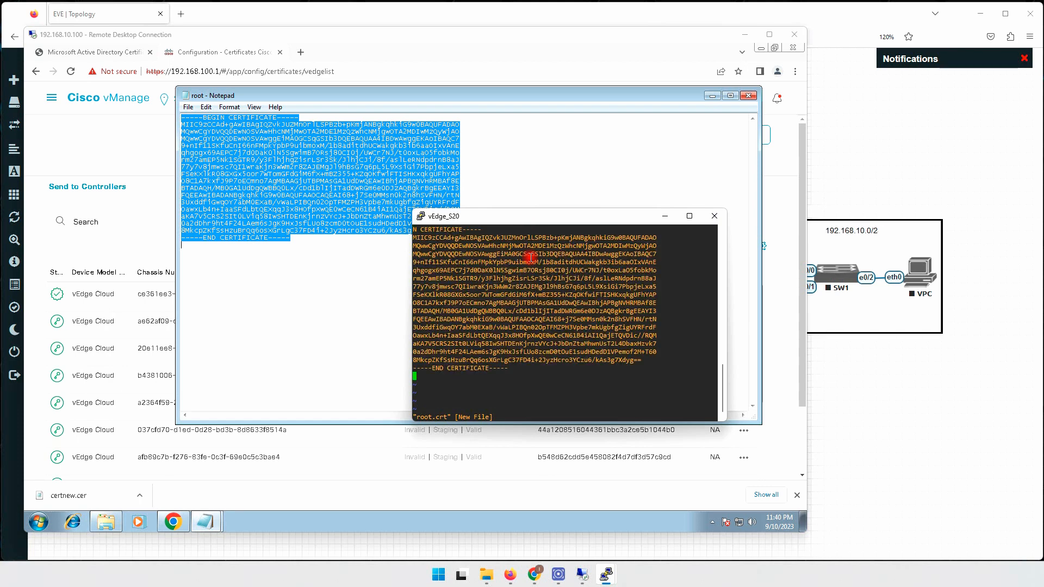
key(Escape)
text(:wq)
key(Return)
List the files with dir to confirm root.crt, then leave vshell.
key(Return)
key(Return)
key(Return)
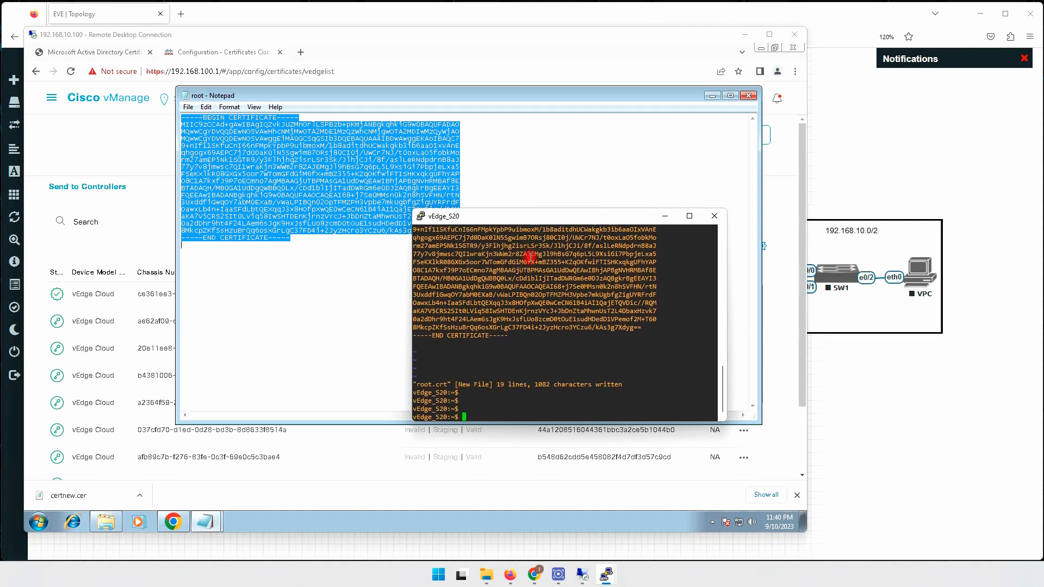
text(dir)
key(Return)
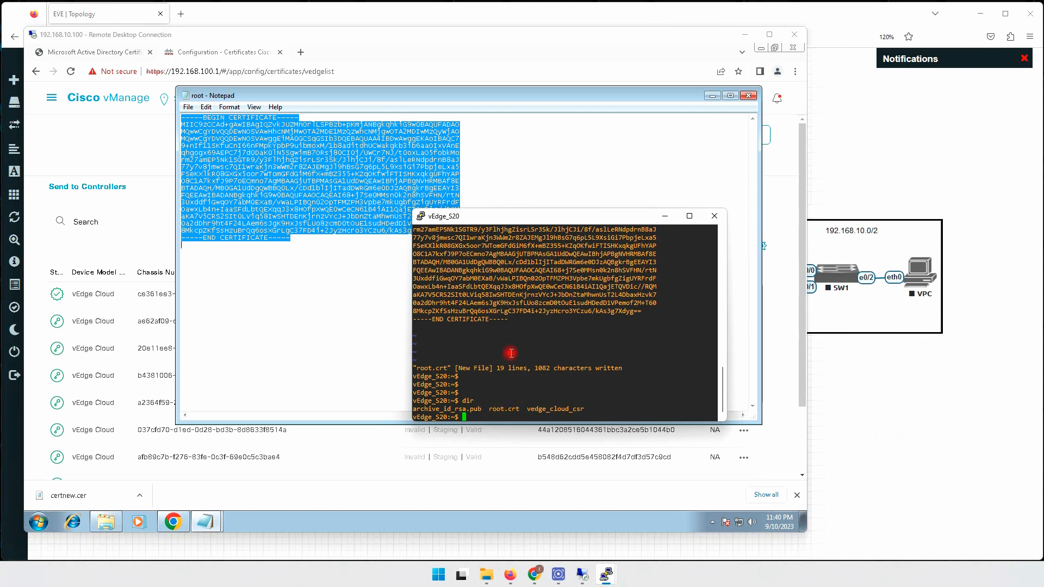
key(Return)
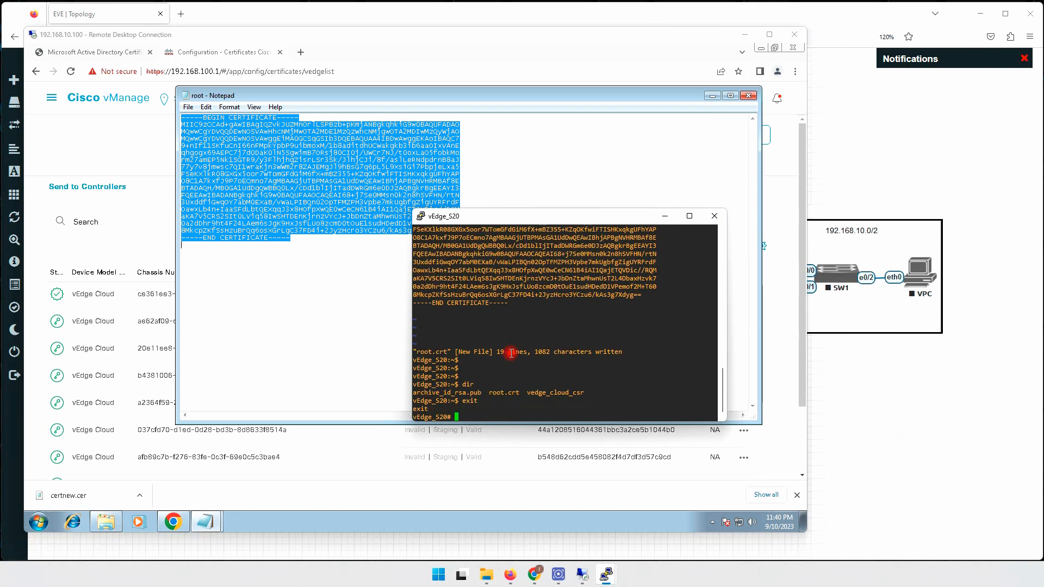
On the vEdge_S30 console, enter vshell and start a new root.crt file in vi.
mouse_move(606, 573)
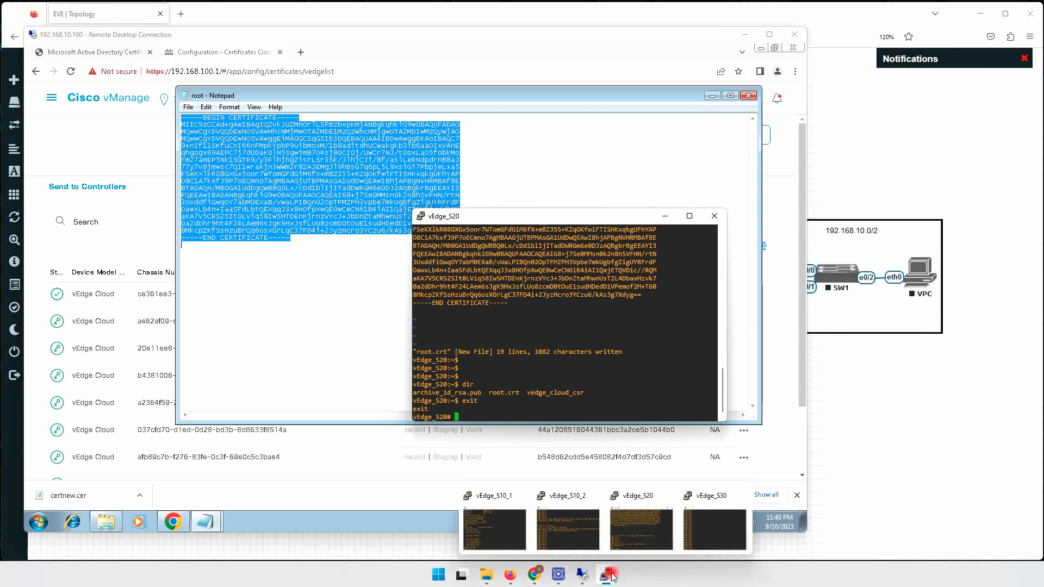
click(720, 527)
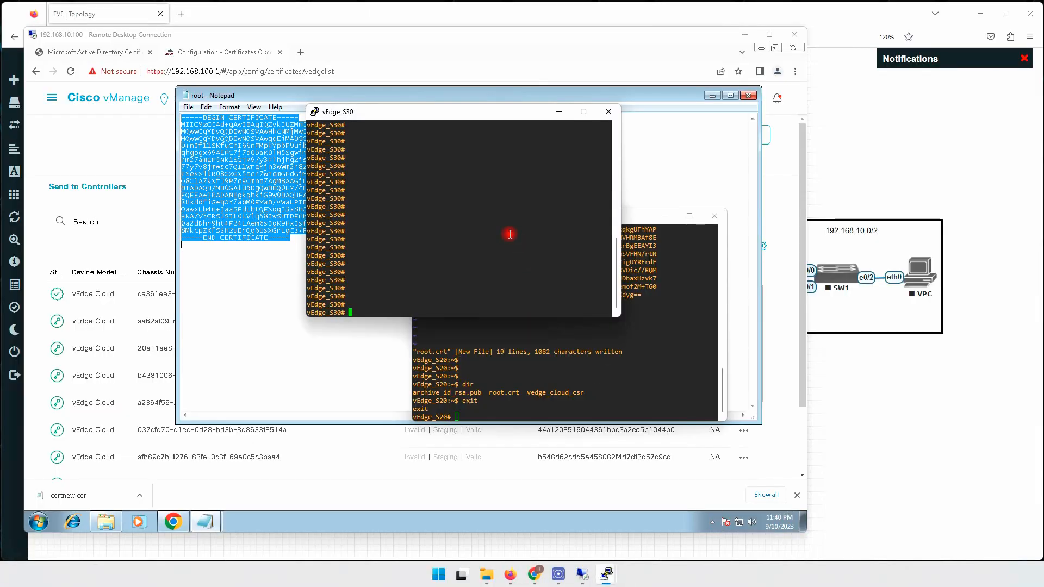
text(vshell)
key(Return)
text(vi root.crt)
key(Return)
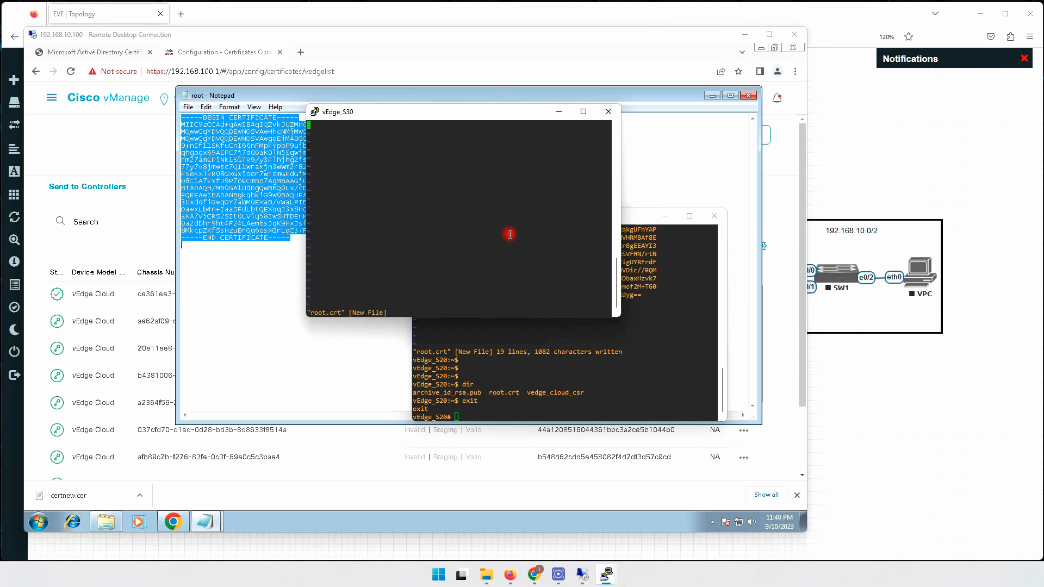
Paste the root CA certificate into root.crt on vEdge_S30, save with :wq, and exit vshell.
right_click(505, 233)
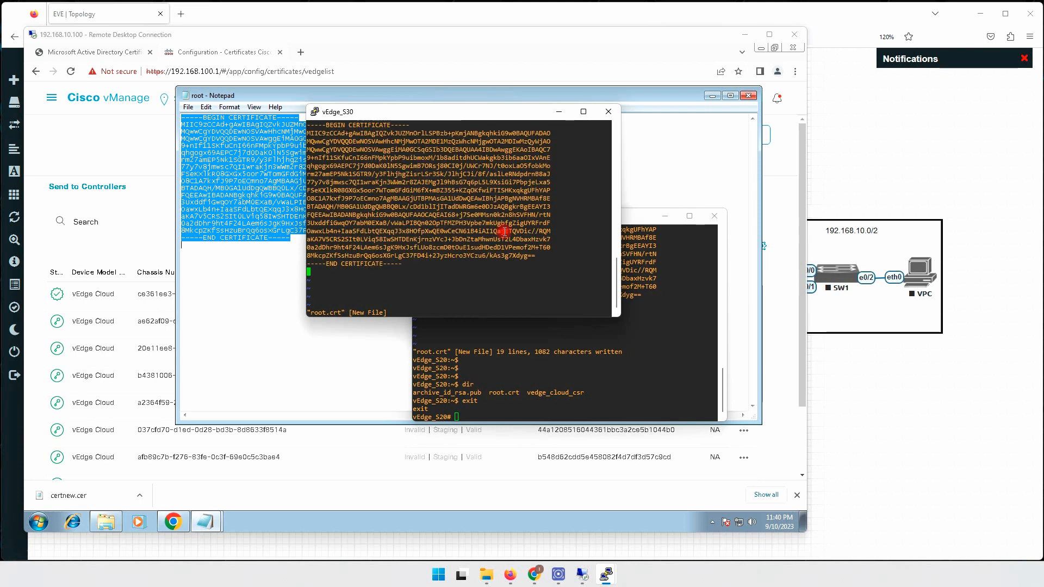
text(:wq)
key(Return)
key(Return)
key(Return)
key(Return)
text(ex)
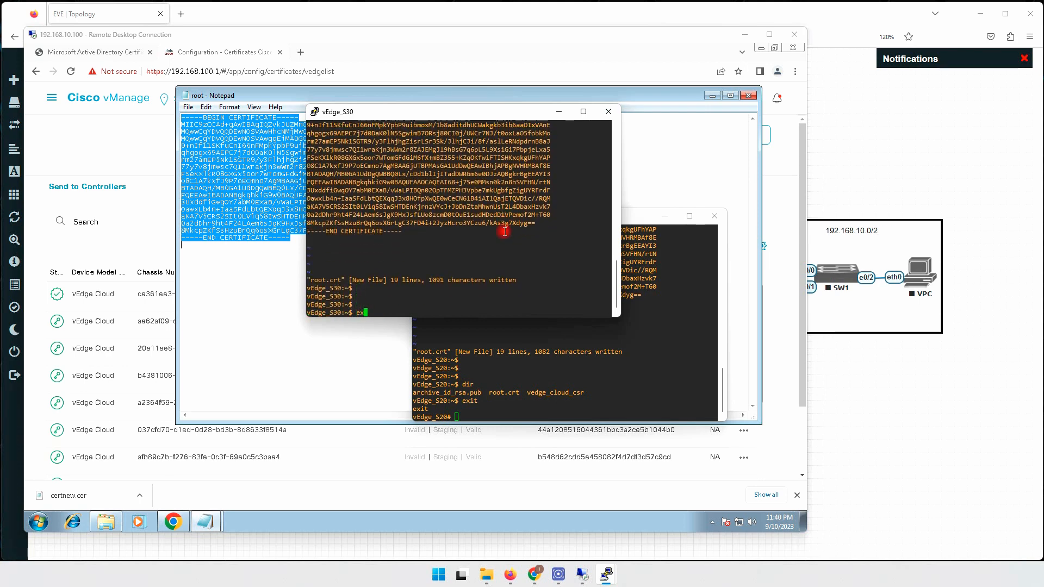
text(it)
key(Return)
key(Return)
key(Return)
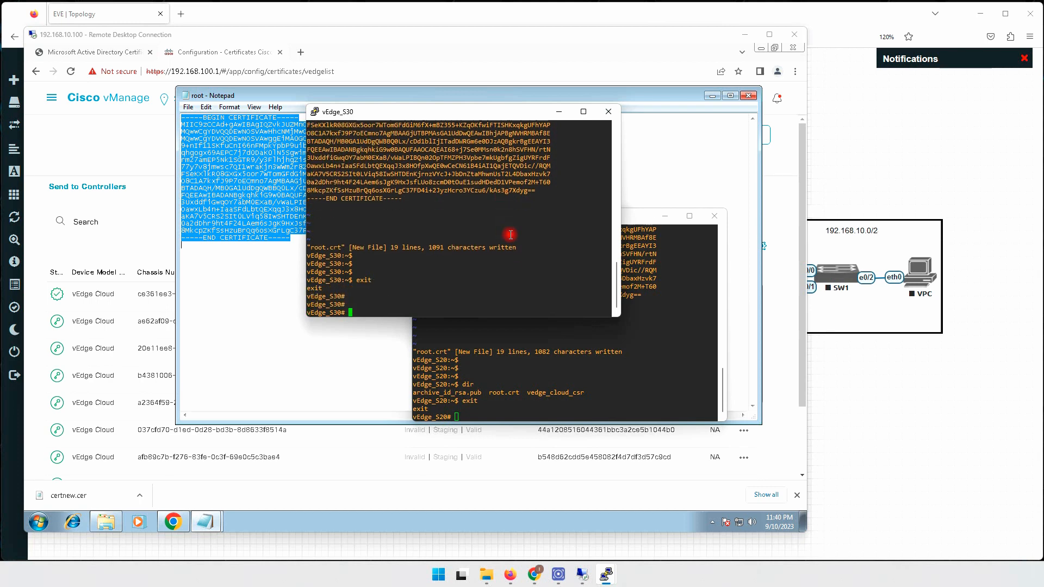
click(569, 379)
key(Return)
key(Return)
key(Return)
key(Return)
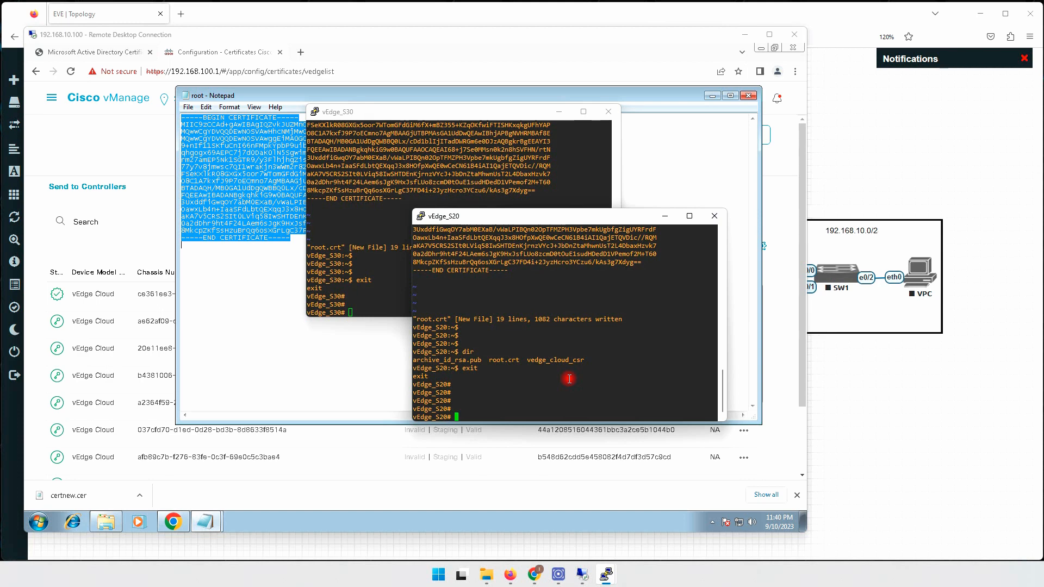
Try request root-cert-chain install home/admin/root.crt on vEdge_S20, which fails as not a valid certificate.
text(request root-ch)
key(Tab)
key(Up)
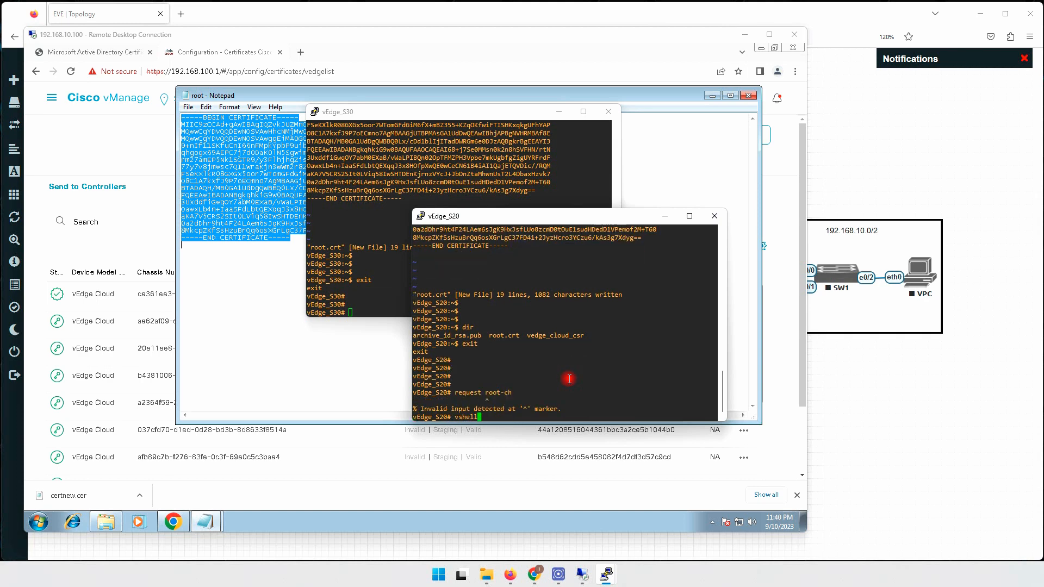
key(Down)
key(Tab)
text(i)
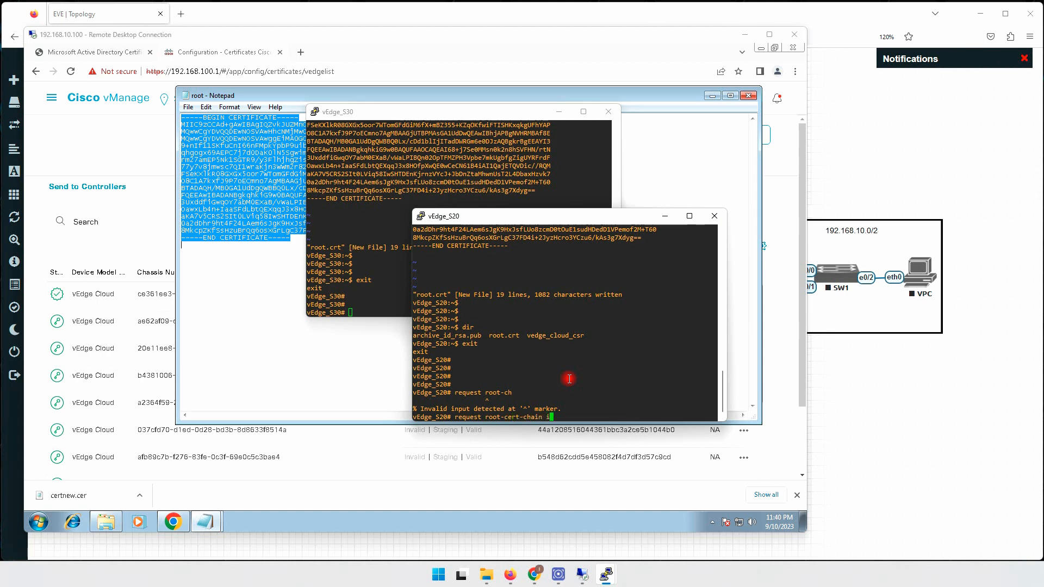
text(nstall home/admin/root)
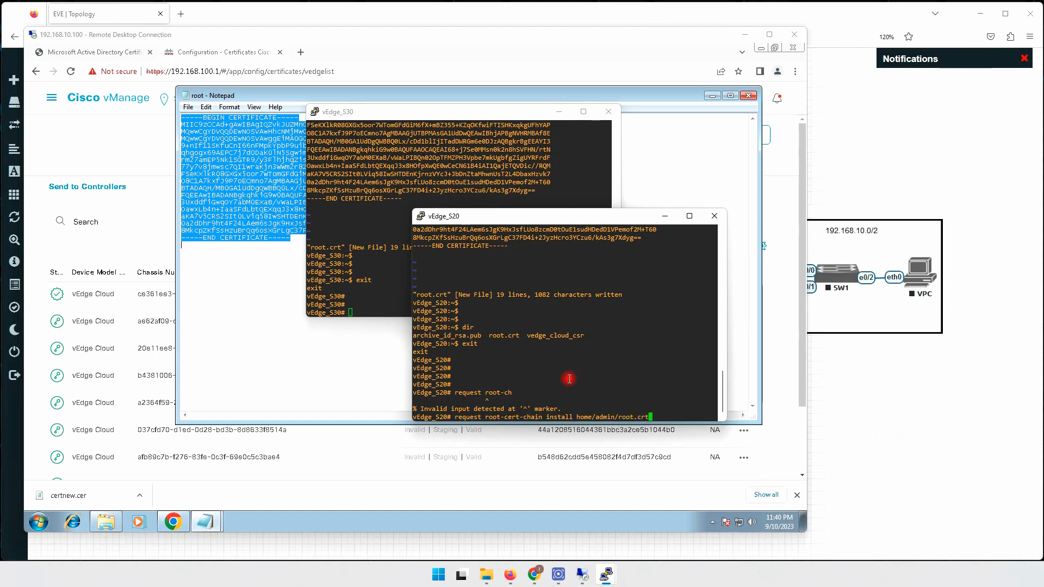
text(.crt)
key(Return)
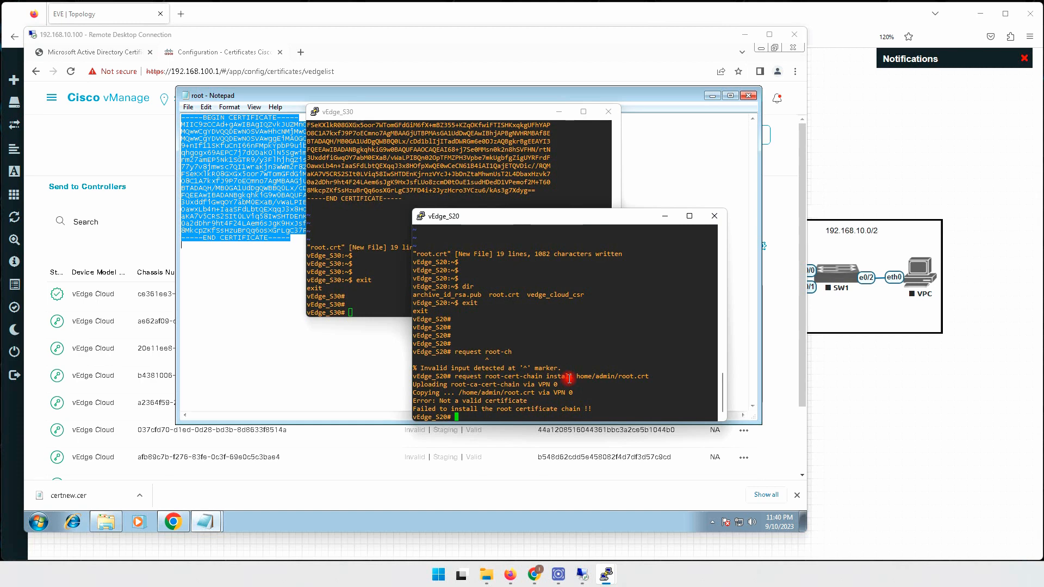
key(Return)
key(Return)
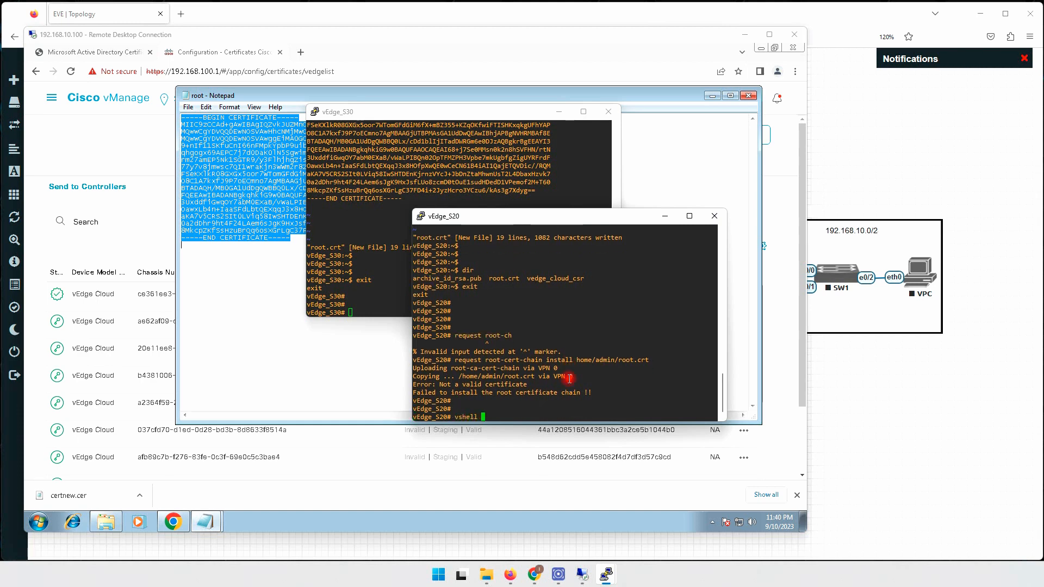
Enter vshell, list the home directory files with dir, then exit to the device prompt.
text(vshell)
key(Return)
text(dir)
key(Return)
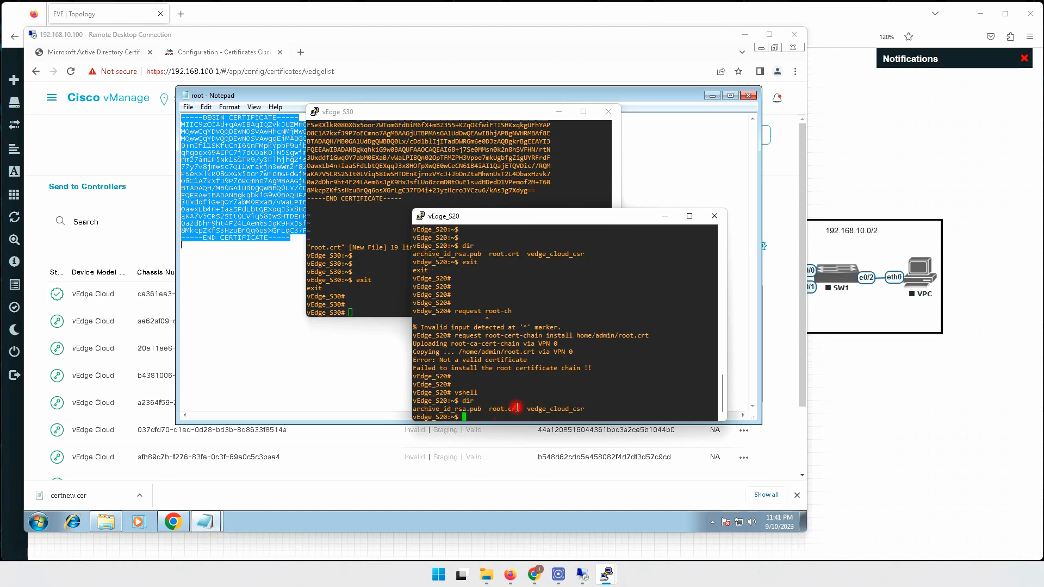
text(ein)
key(Return)
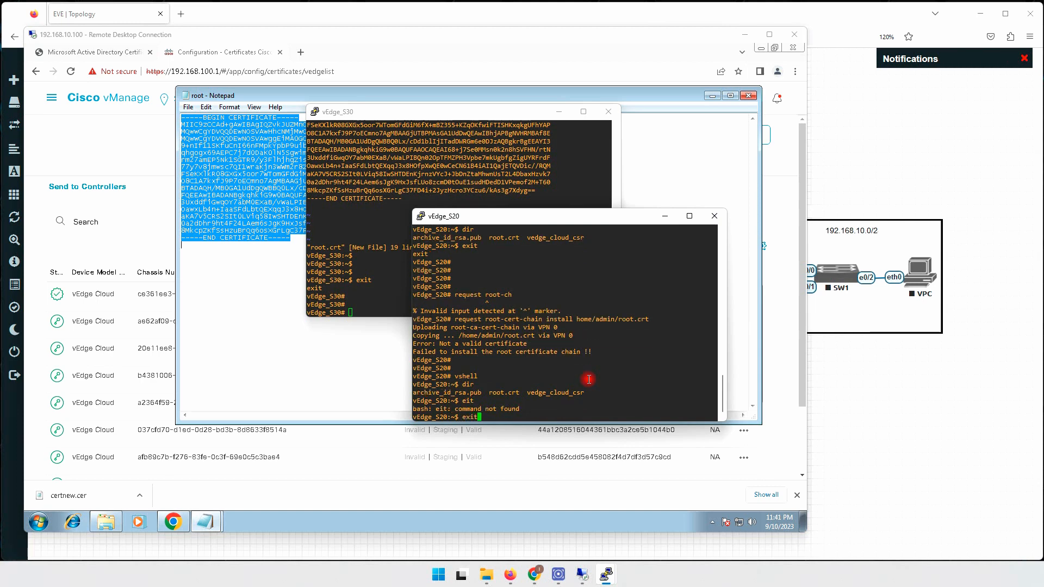
text(exit)
key(Return)
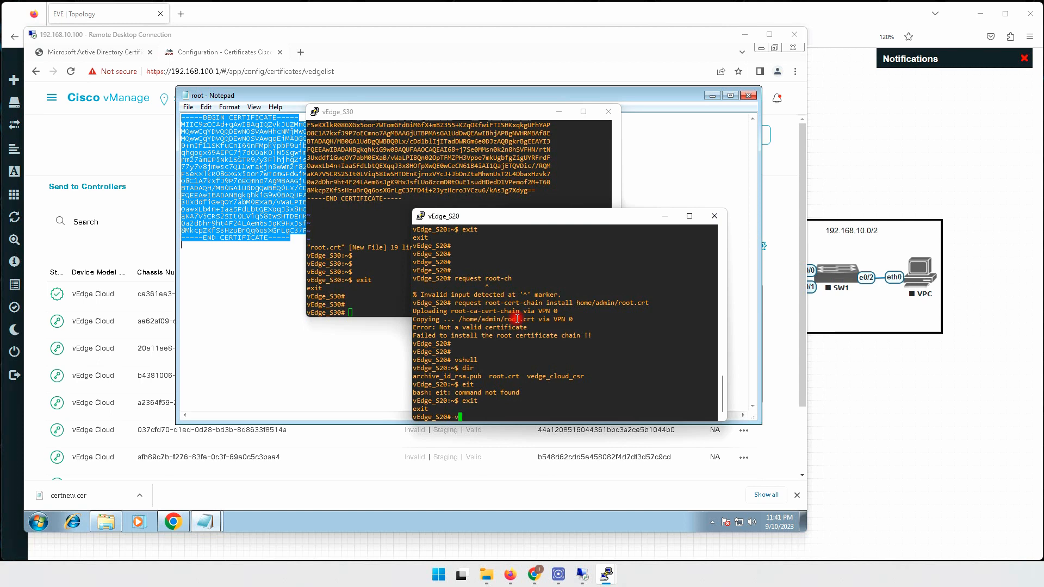
Re-enter the shell and delete the rejected file with rm root.crt.
key(Return)
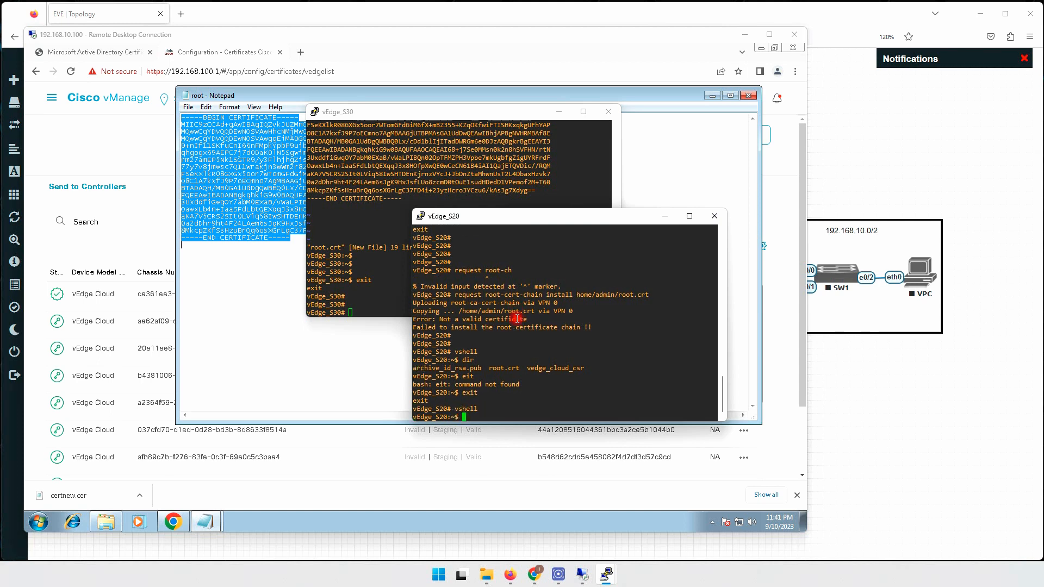
text(rm root.crt)
key(Return)
key(Return)
key(Return)
key(Return)
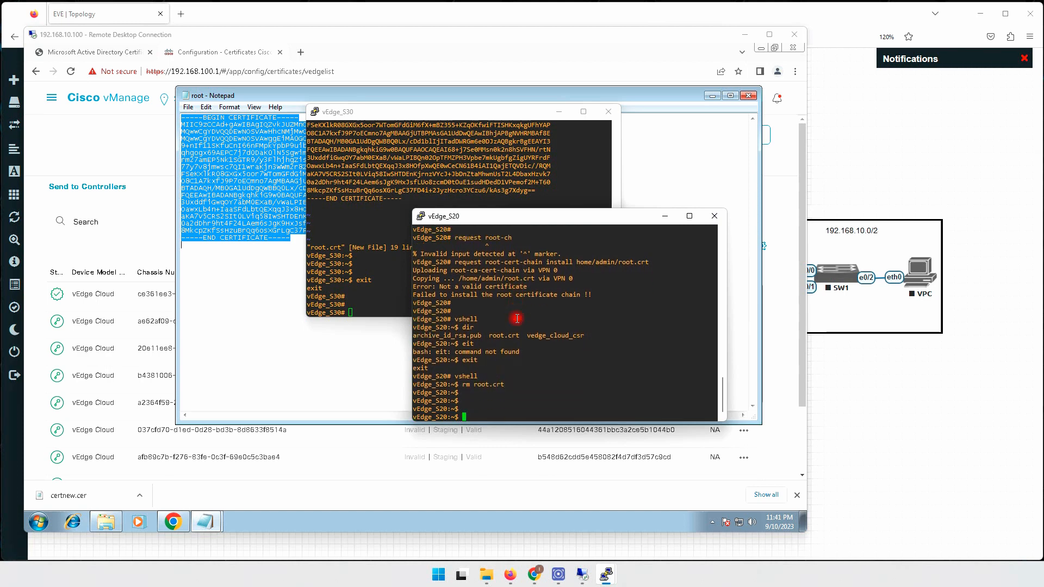
text(root.crt)
key(Return)
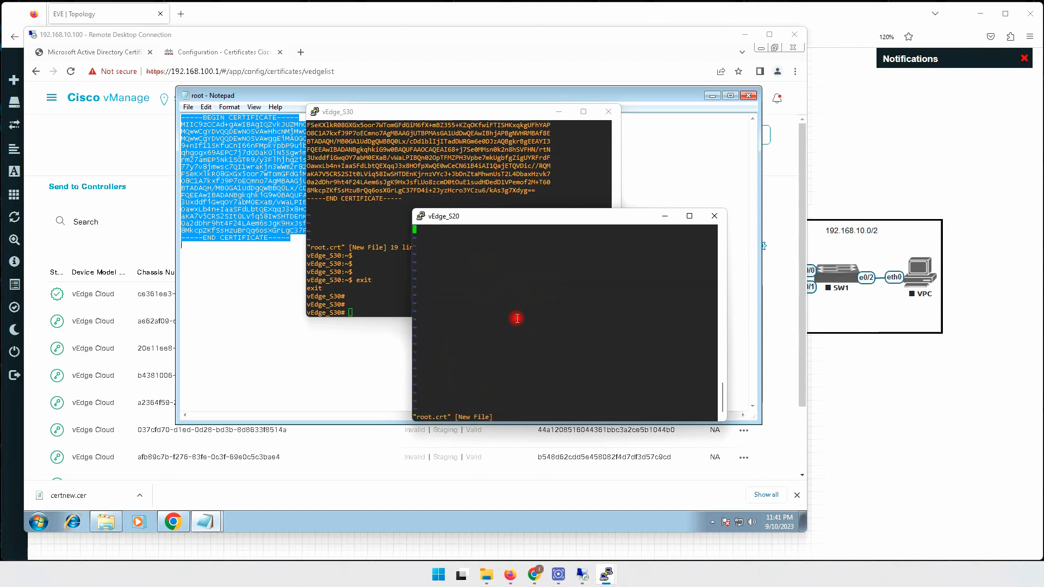
Select all of the certificate text in Notepad and copy it.
right_click(275, 200)
click(229, 269)
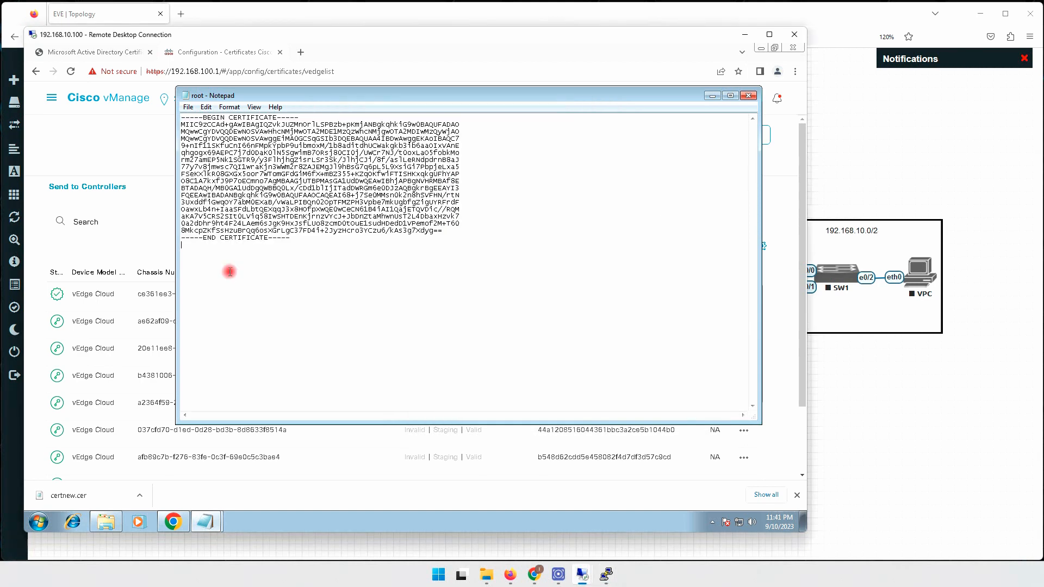
key(ctrl+a)
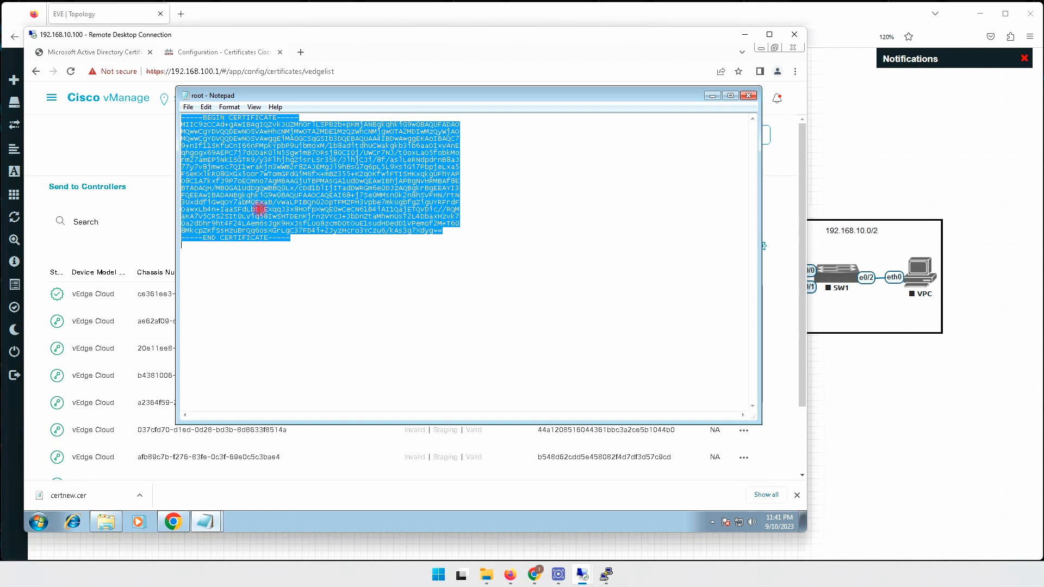
right_click(269, 199)
click(297, 233)
Paste the certificate into the new root.crt on vEdge_S20, save with :wq, and exit vshell.
mouse_move(609, 577)
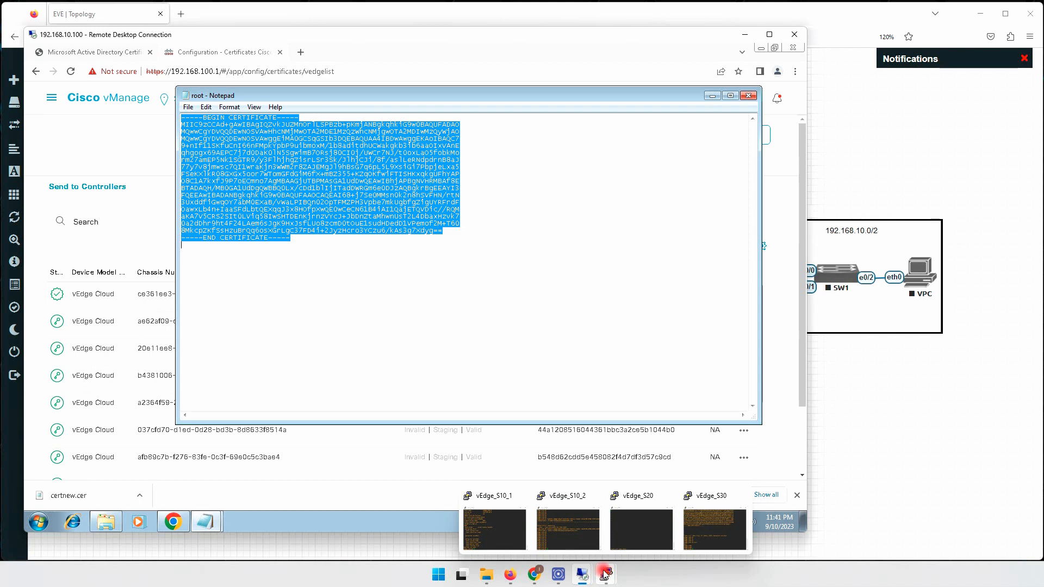
click(624, 530)
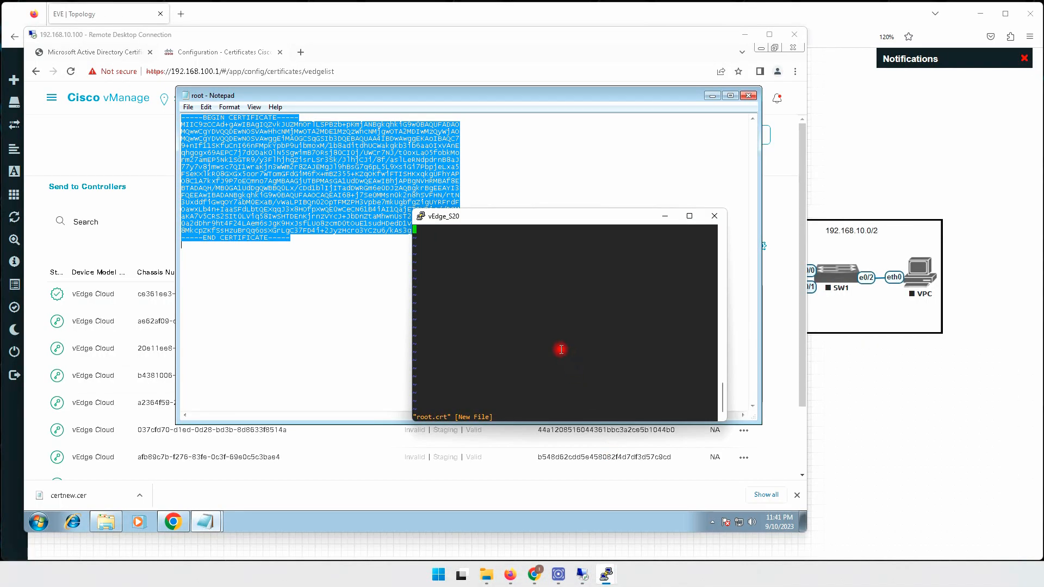
right_click(506, 294)
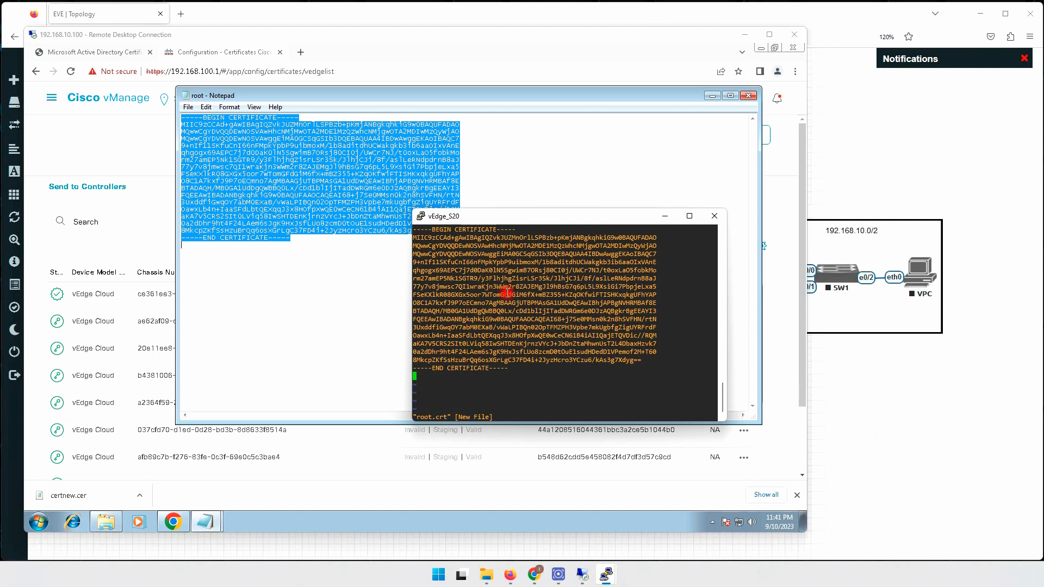
text(:wq)
key(Return)
key(Return)
key(Return)
text(exi)
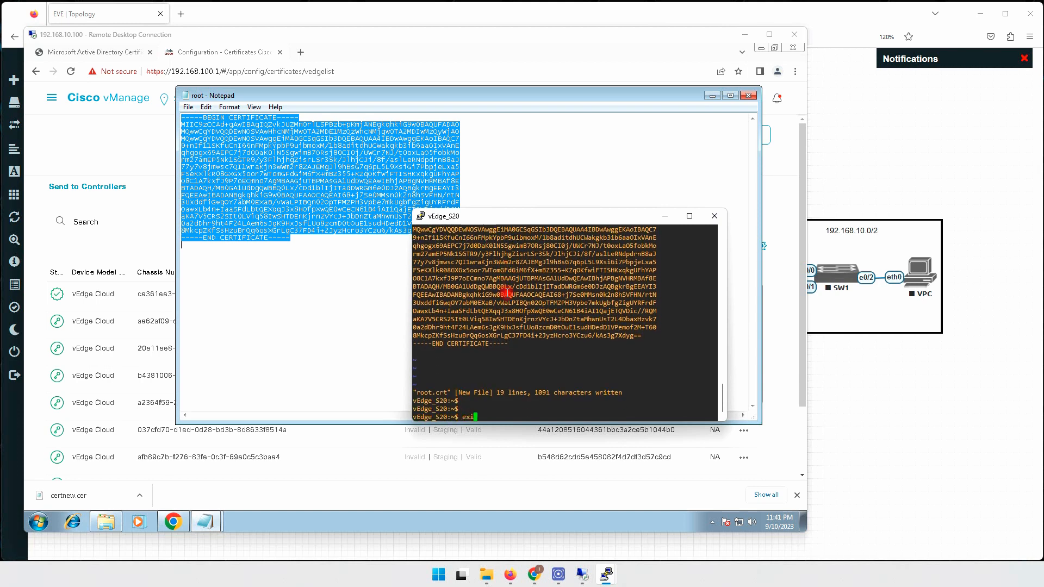
text(t)
key(Return)
key(Return)
key(Return)
Install the root certificate chain from home/admin/root.crt on vEdge_S20 and confirm the success message.
text(re)
key(Tab)
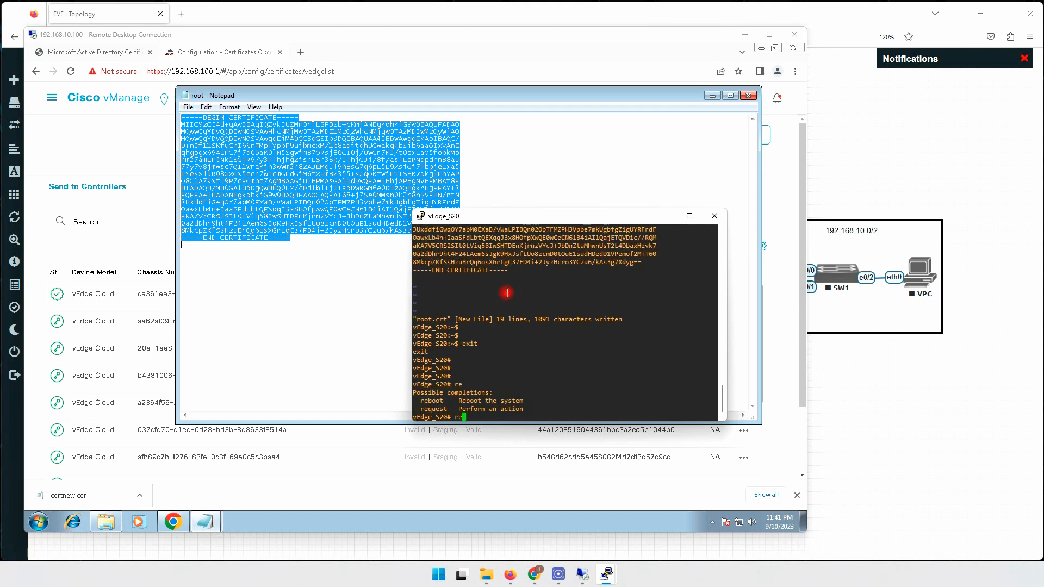
text(q)
key(Tab)
text(r)
key(Tab)
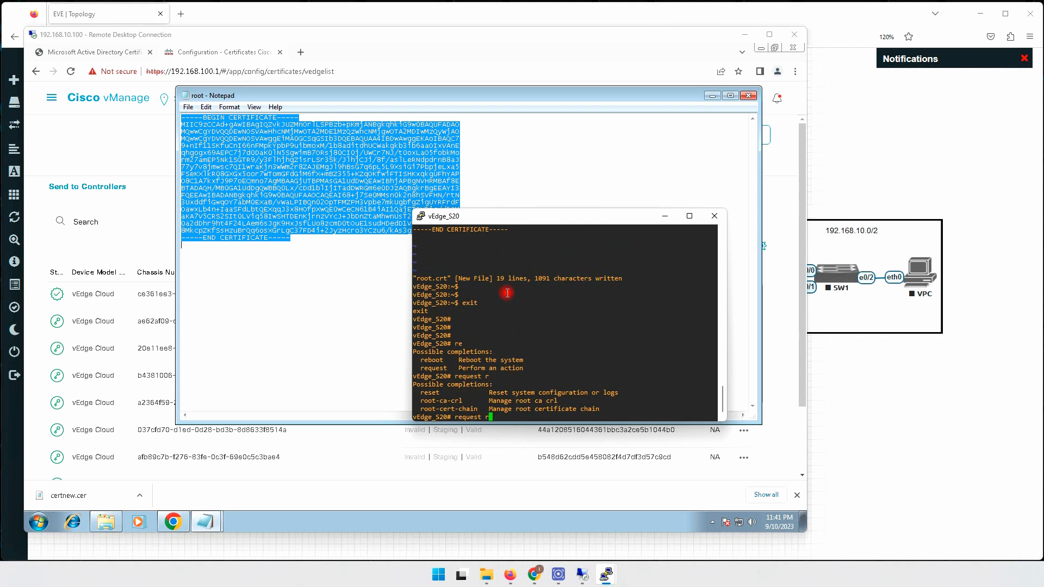
text(o)
key(Tab)
text(e)
key(Tab)
text(in)
key(Tab)
text(home/admin/root.crt)
key(Return)
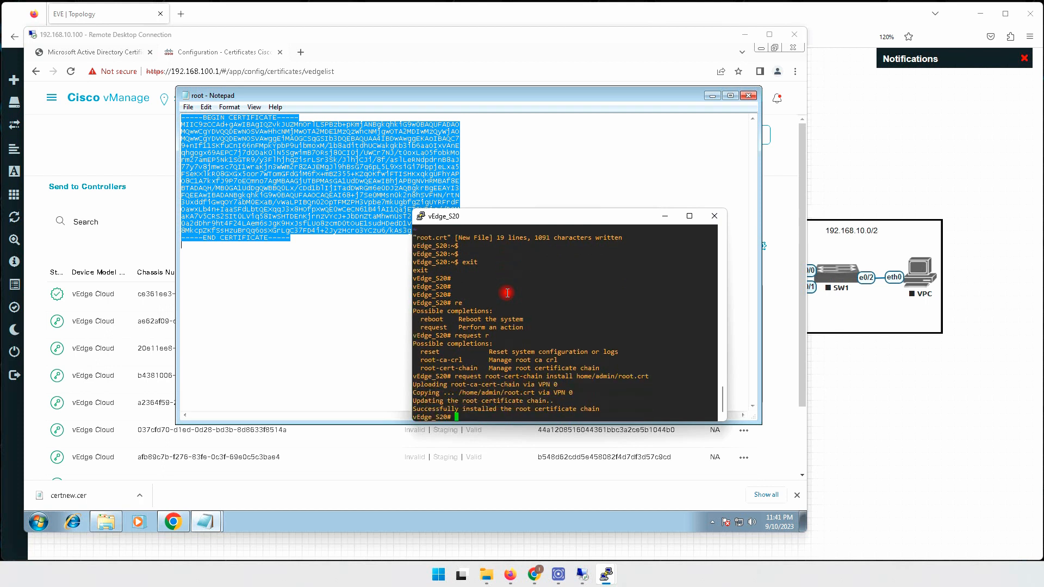
drag(443, 409, 576, 409)
Install the root certificate chain from home/admin/root.crt on vEdge_S30.
mouse_move(607, 580)
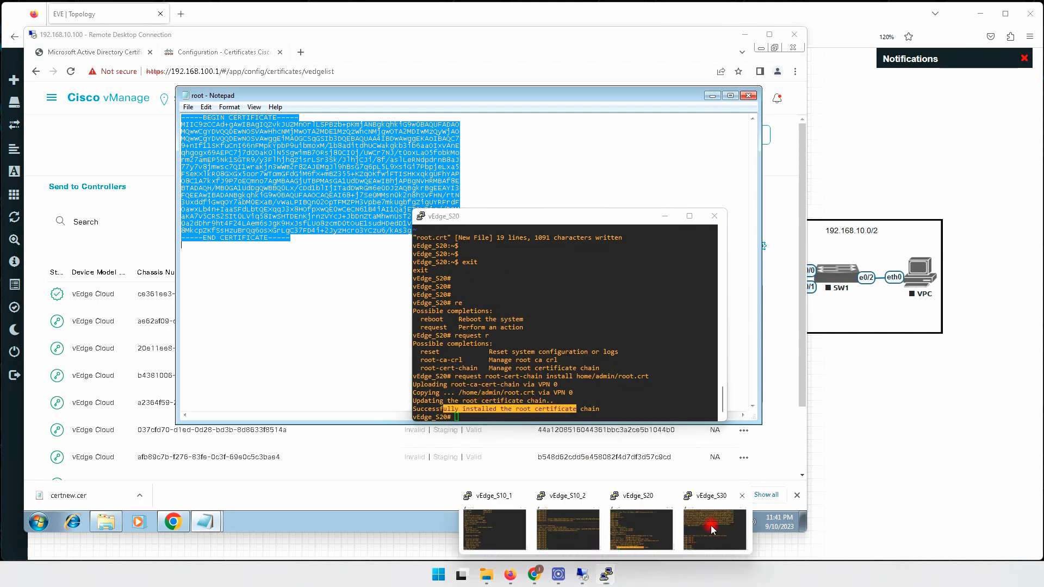
click(701, 534)
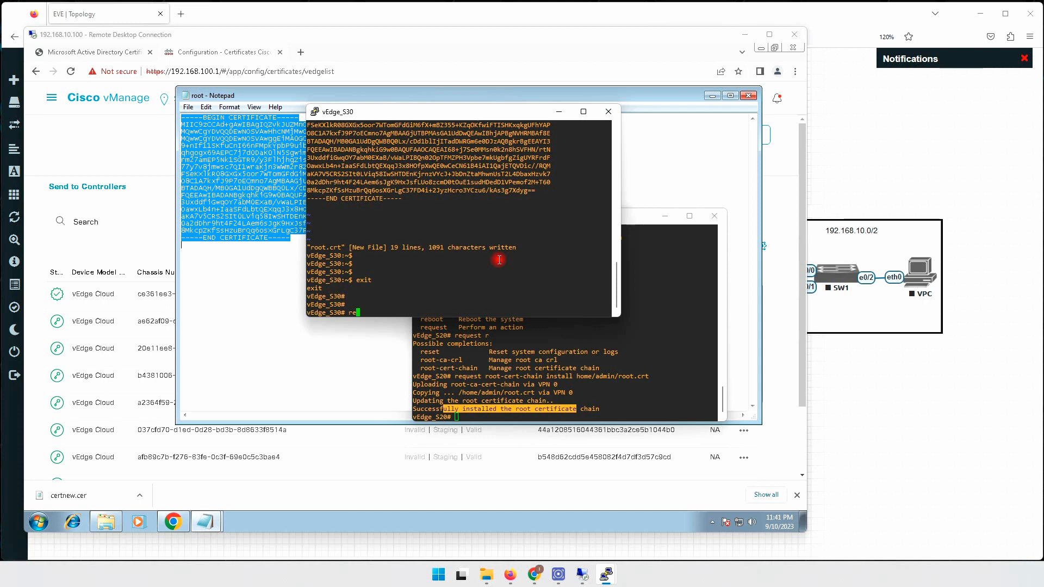
text(request root-cert-chain in)
key(Tab)
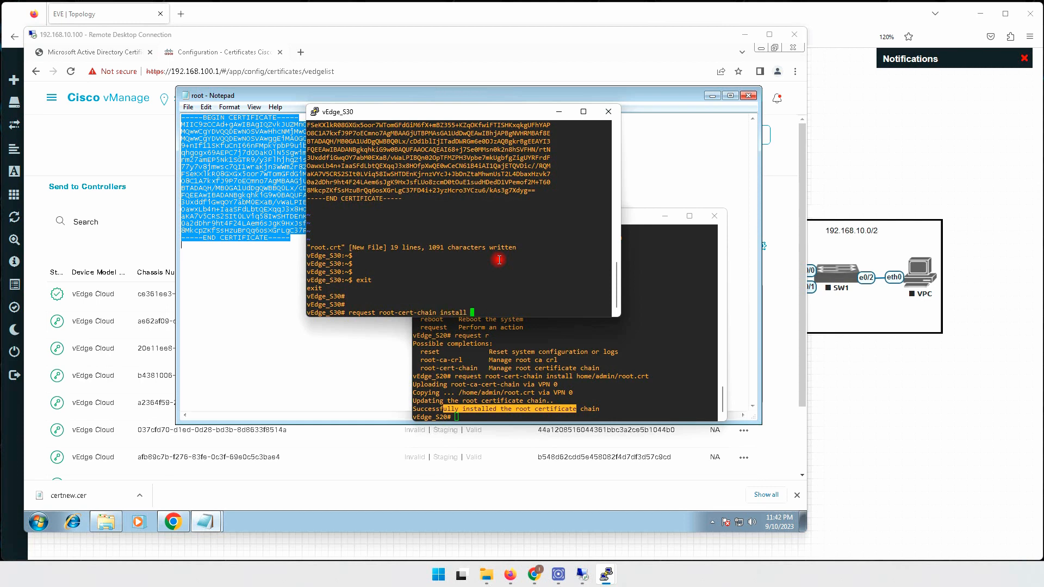
text(home/admin/root.crt)
key(Return)
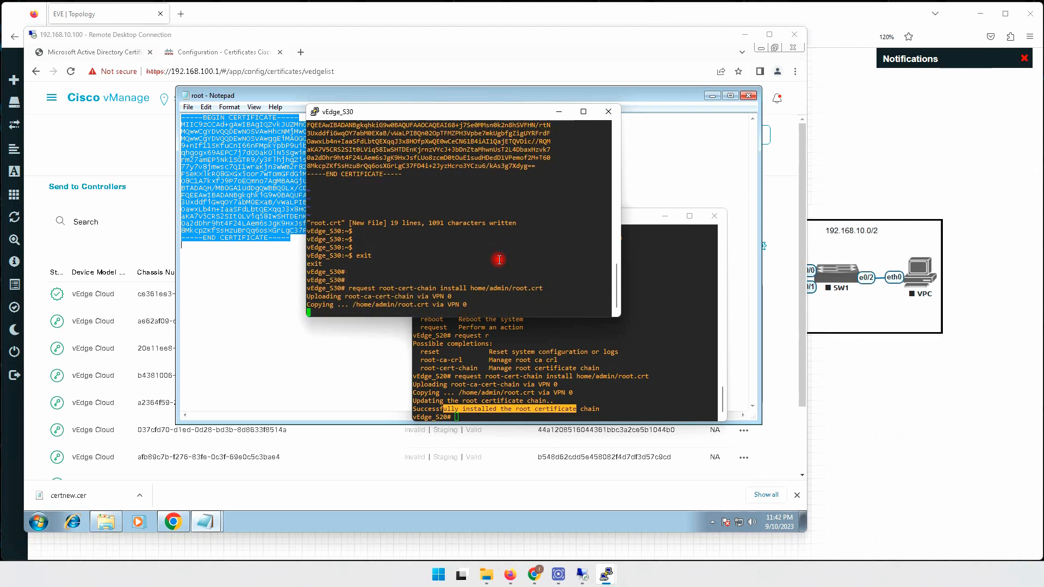
key(Return)
key(Return)
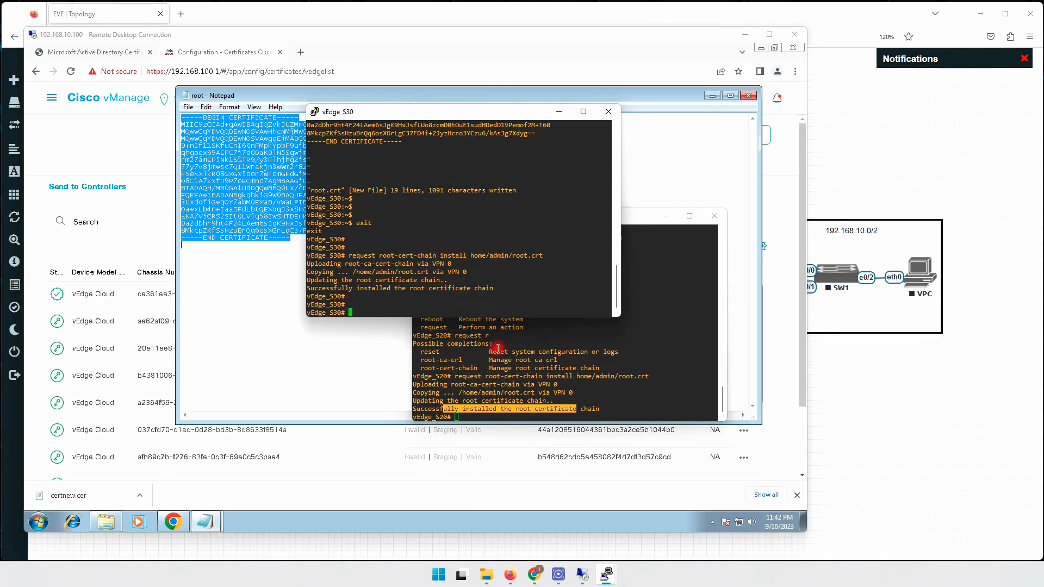
mouse_move(607, 575)
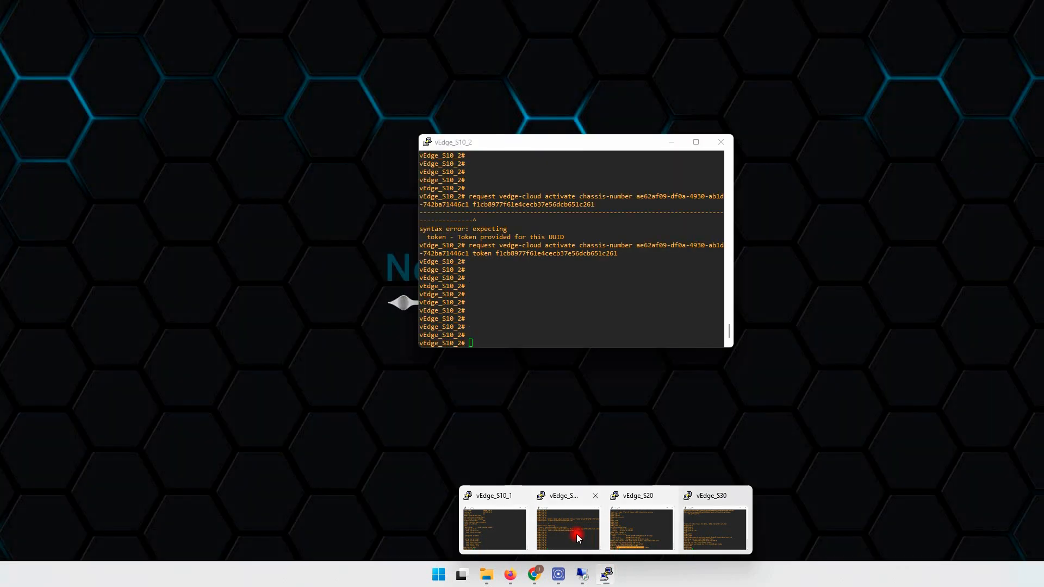
Check the earlier vEdge_S10_2 activation command, then begin request vedge-cloud activate on vEdge_S20.
click(577, 538)
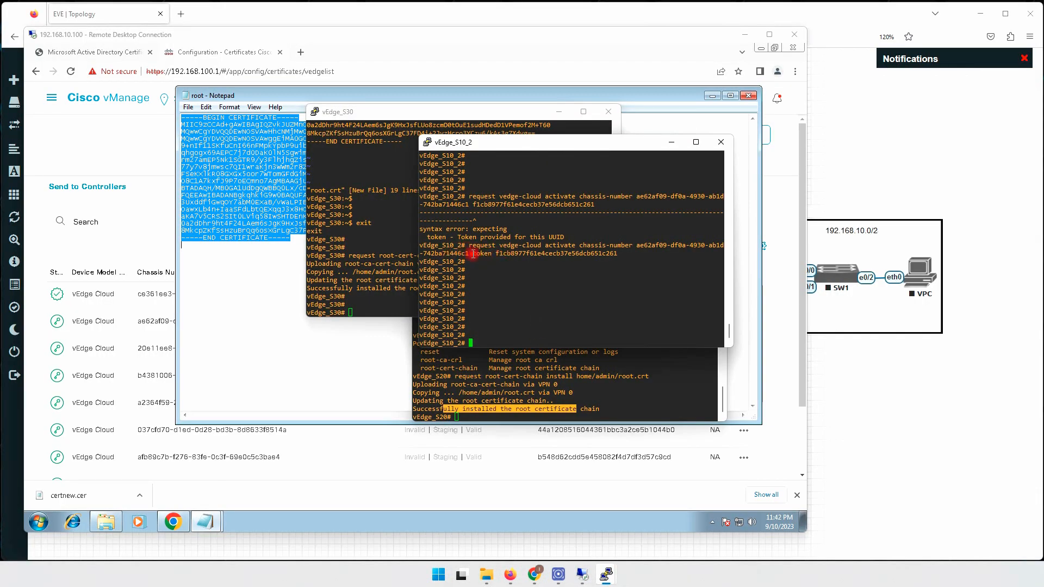
drag(484, 245, 622, 246)
drag(470, 253, 514, 253)
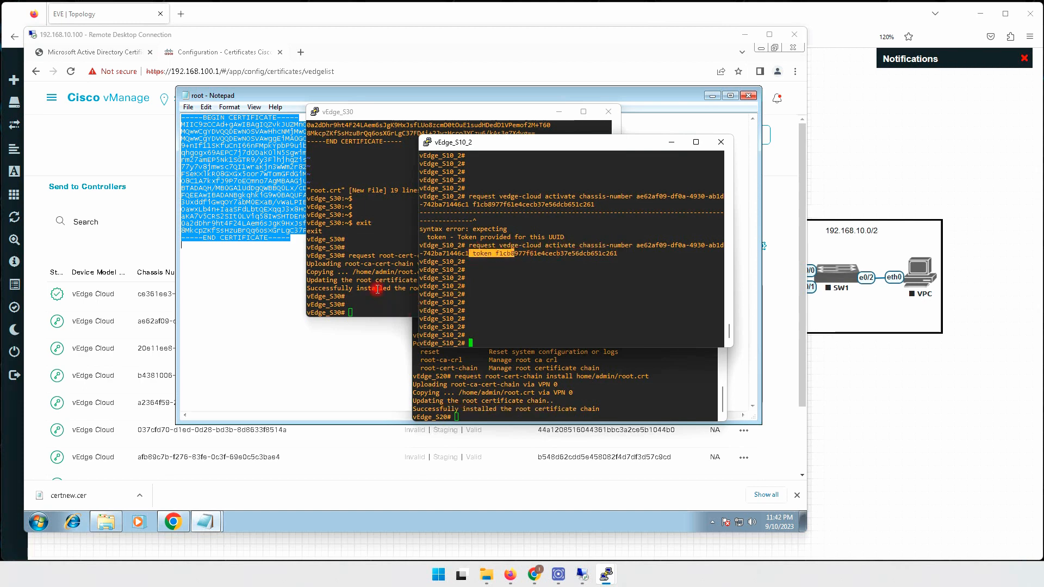
click(586, 393)
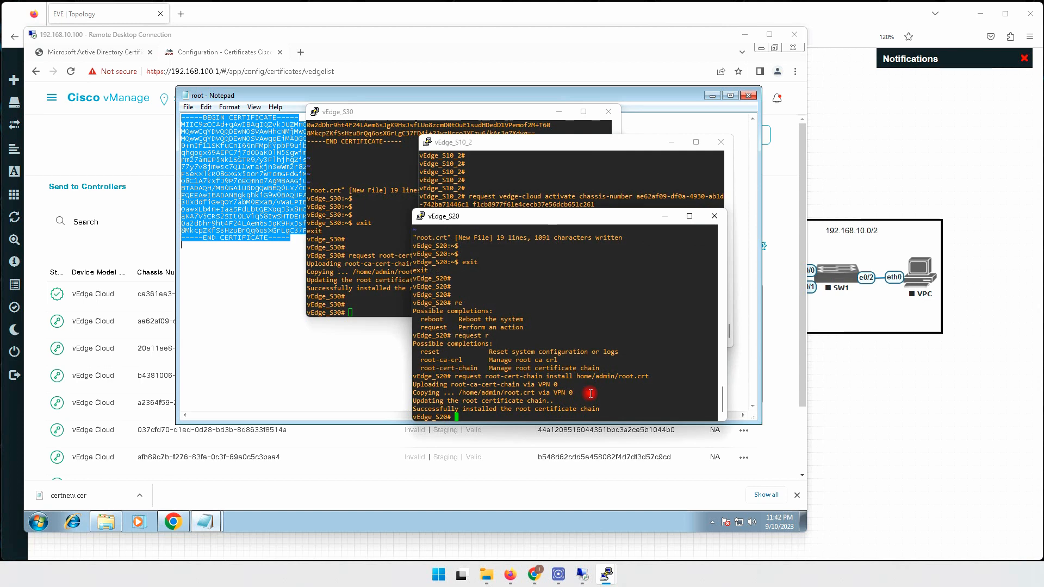
key(Return)
key(Return)
key(Return)
key(Return)
key(Return)
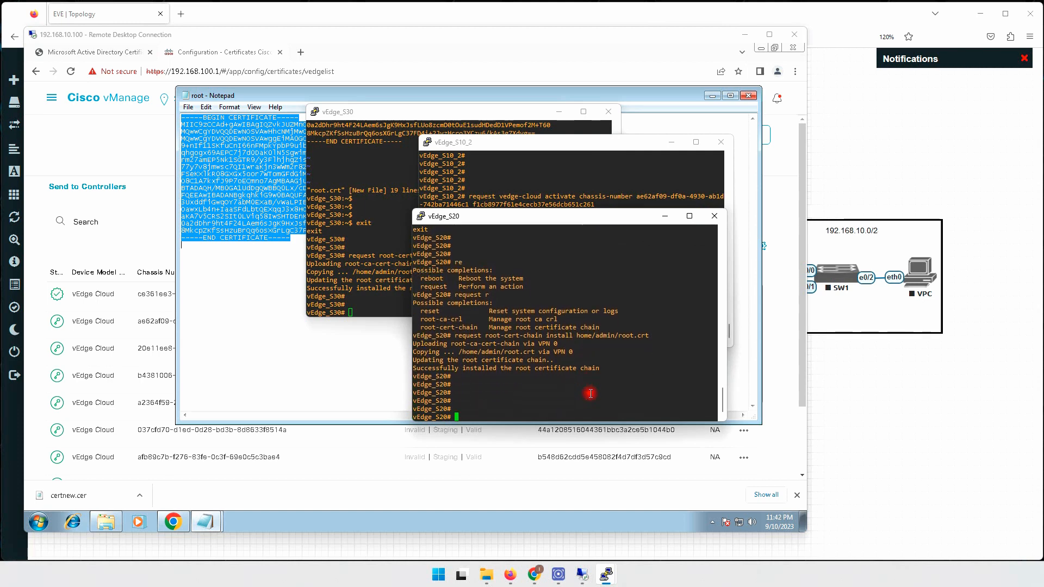
key(Return)
key(Return)
key(Return)
key(Return)
text(re)
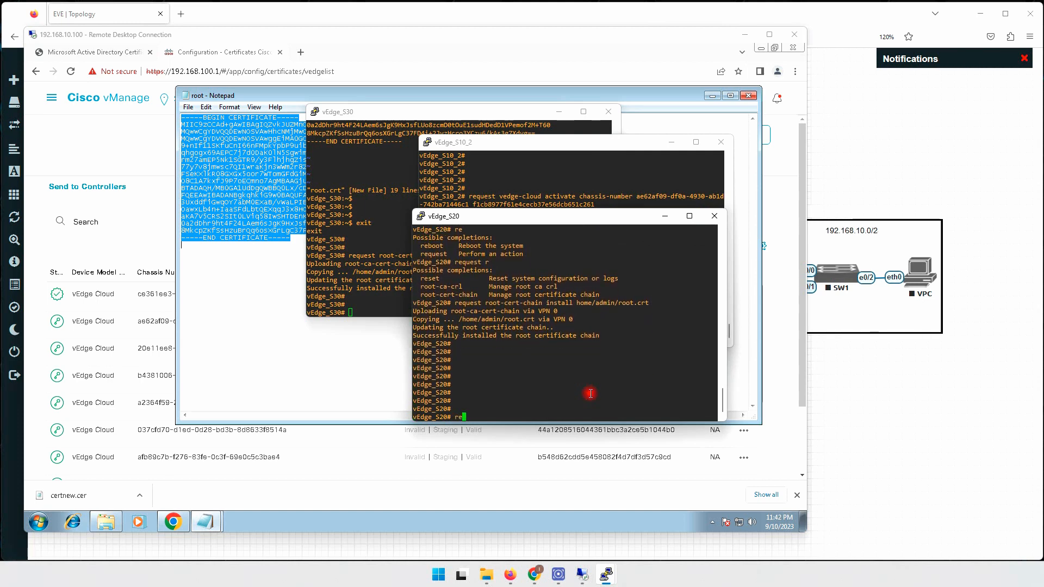
key(Tab)
text(quest )
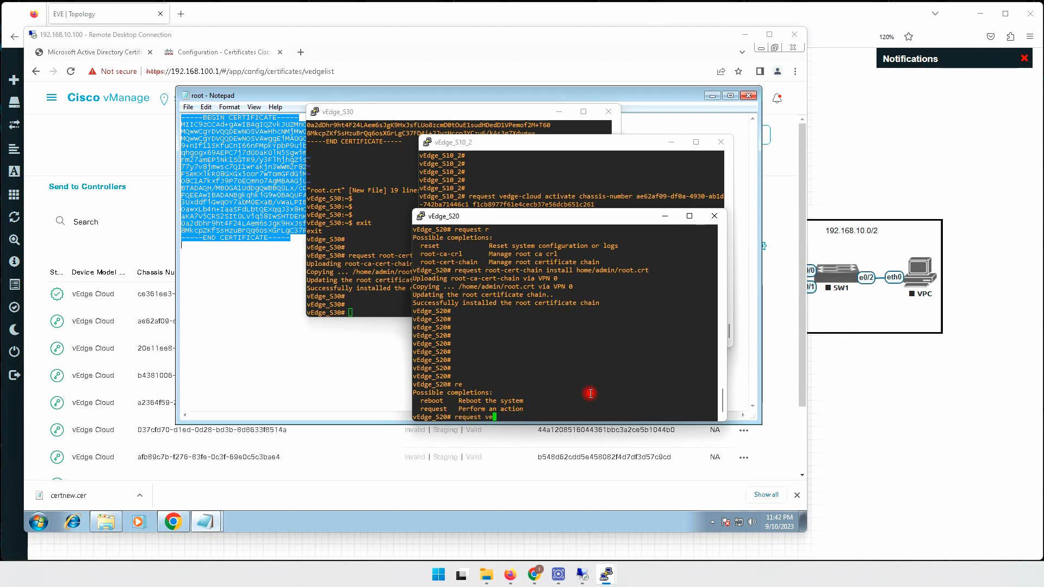
text(ve)
key(Tab)
text(ac)
key(Tab)
Copy the third vEdge Cloud row's chassis number from vManage into the activate command.
click(297, 493)
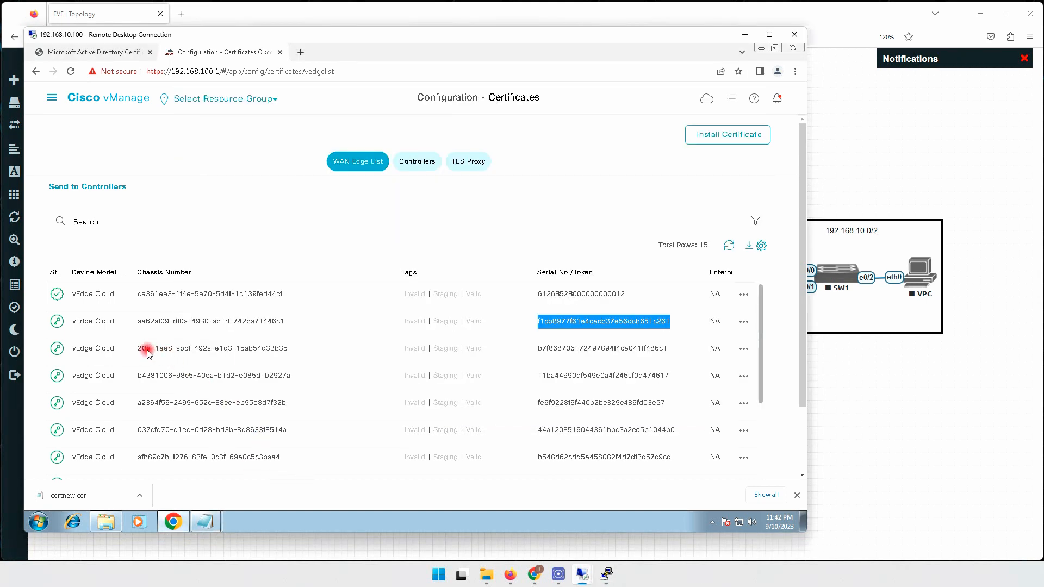
drag(138, 349, 289, 350)
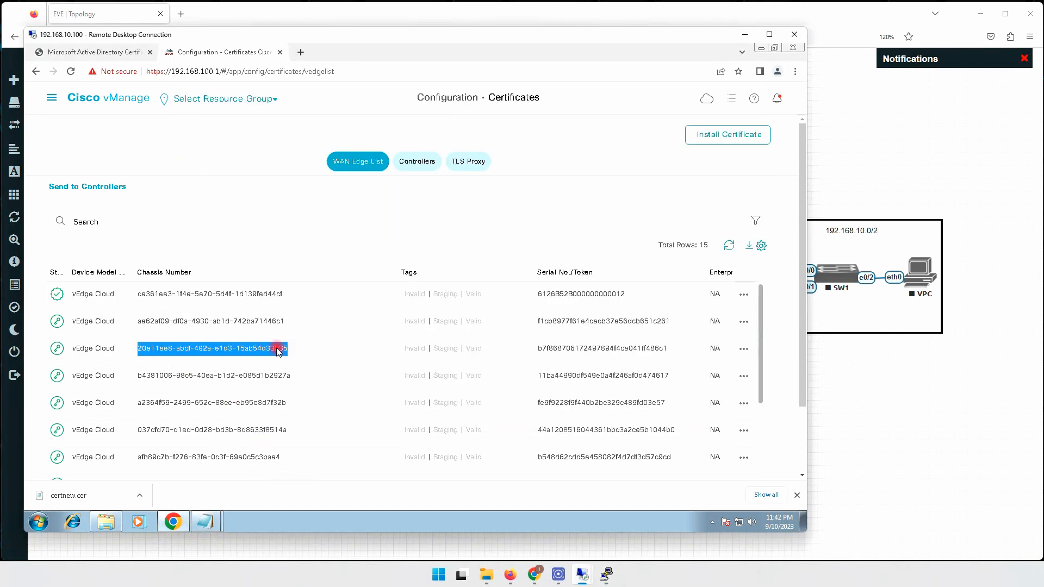
right_click(290, 351)
click(309, 365)
mouse_move(607, 577)
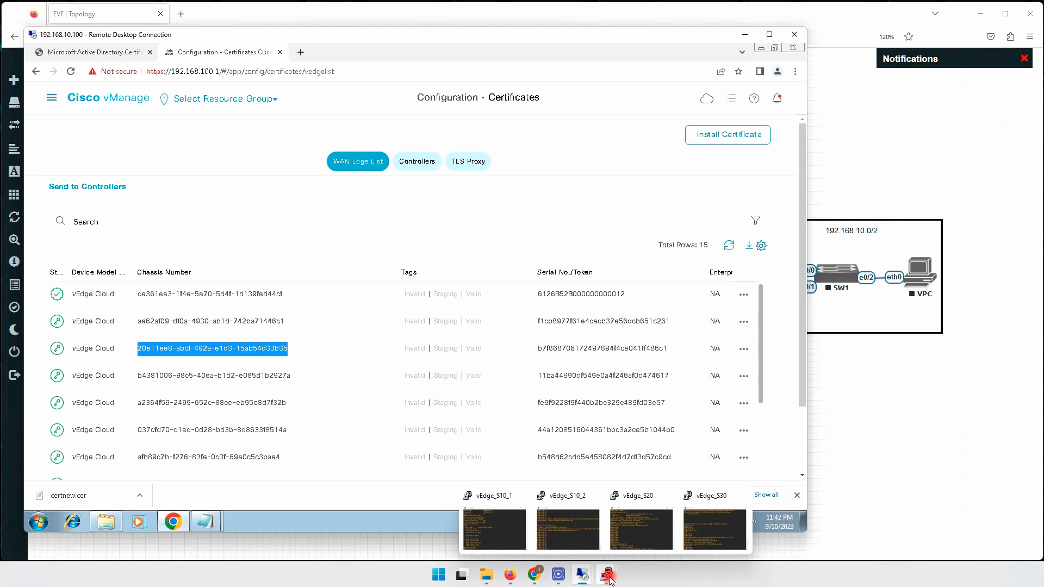
click(641, 538)
right_click(569, 369)
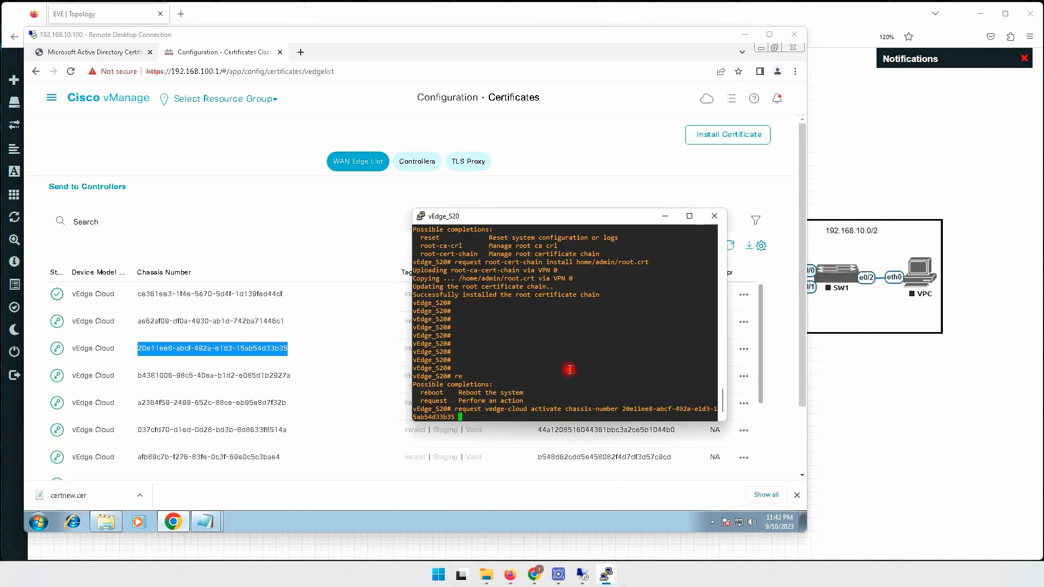
Copy the third row's token into the command and run the vedge-cloud activation on vEdge_S20.
click(337, 356)
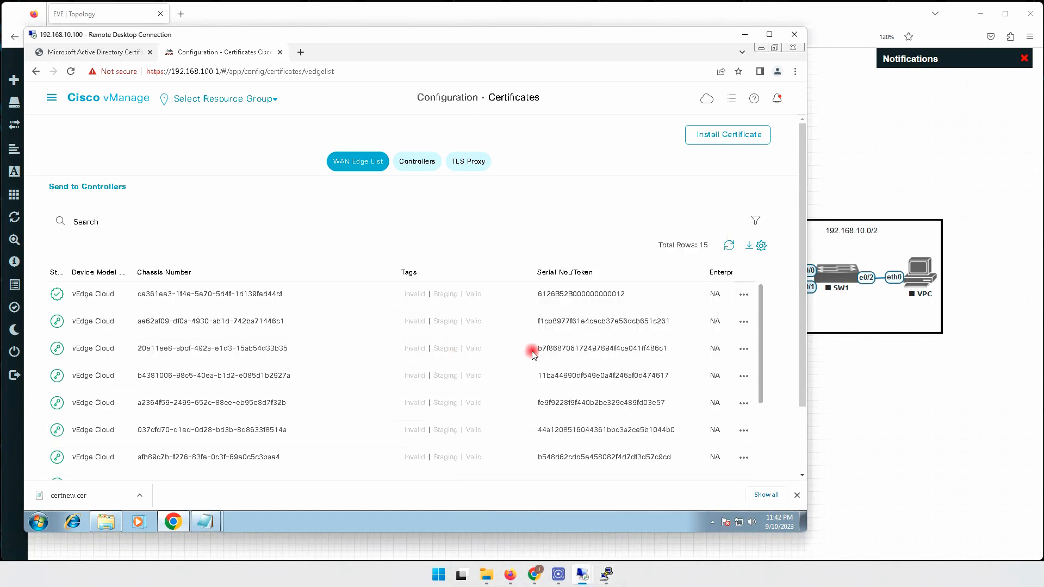
drag(538, 348, 668, 347)
right_click(662, 350)
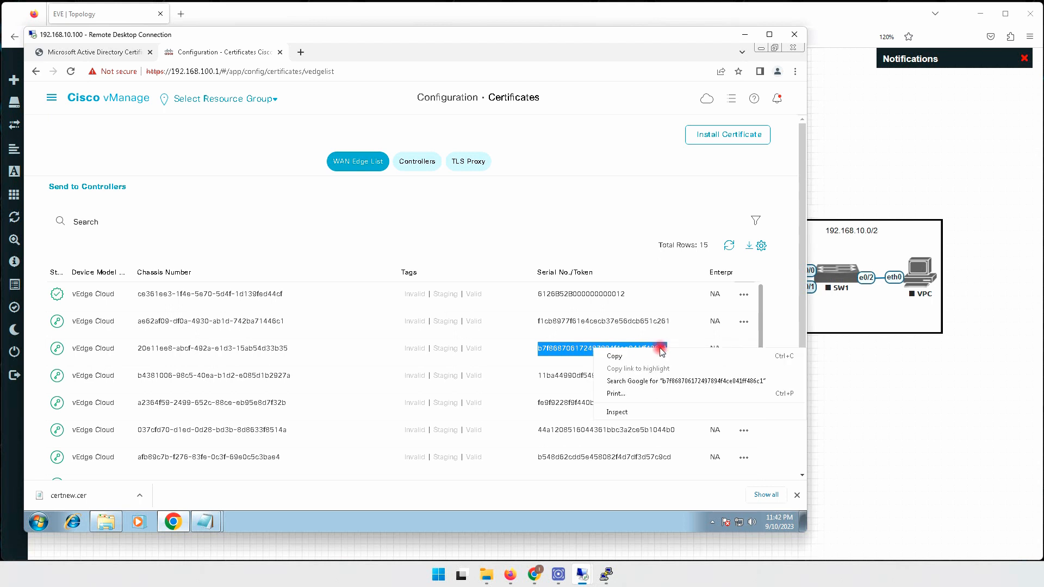
click(661, 356)
click(606, 574)
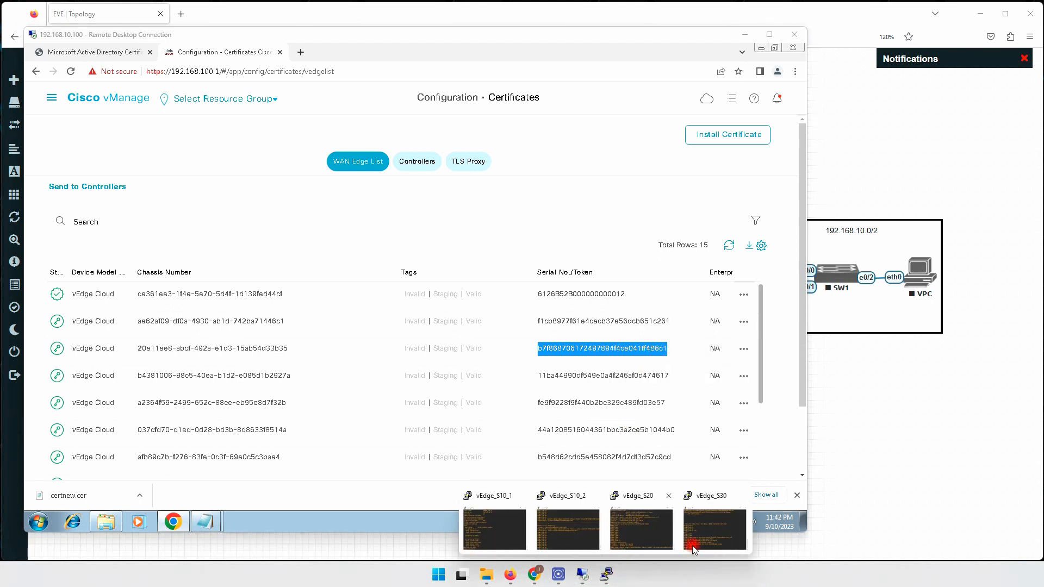
click(641, 533)
right_click(548, 350)
key(Return)
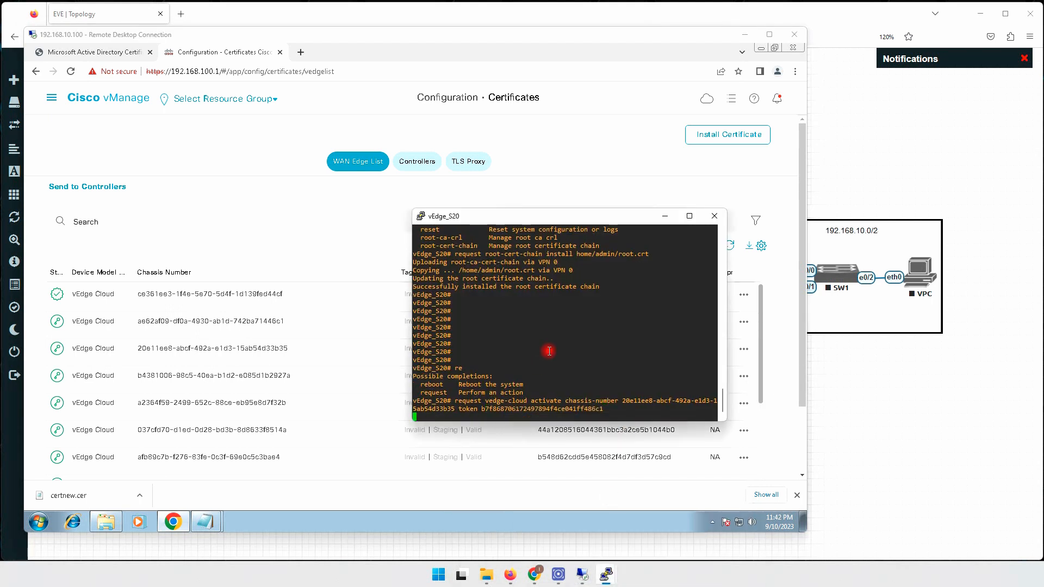
key(Return)
key(Return)
mouse_move(607, 574)
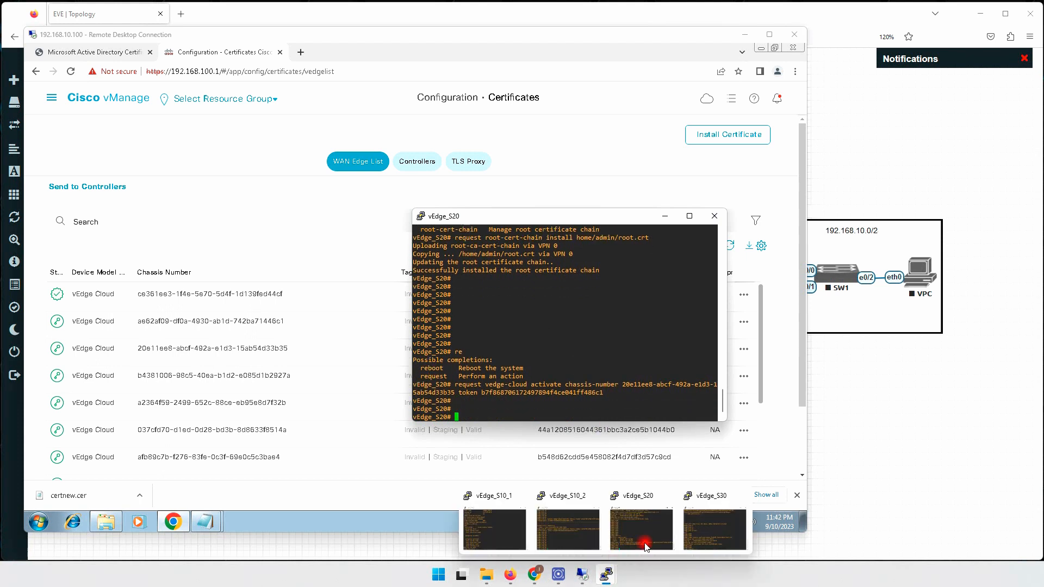
click(716, 519)
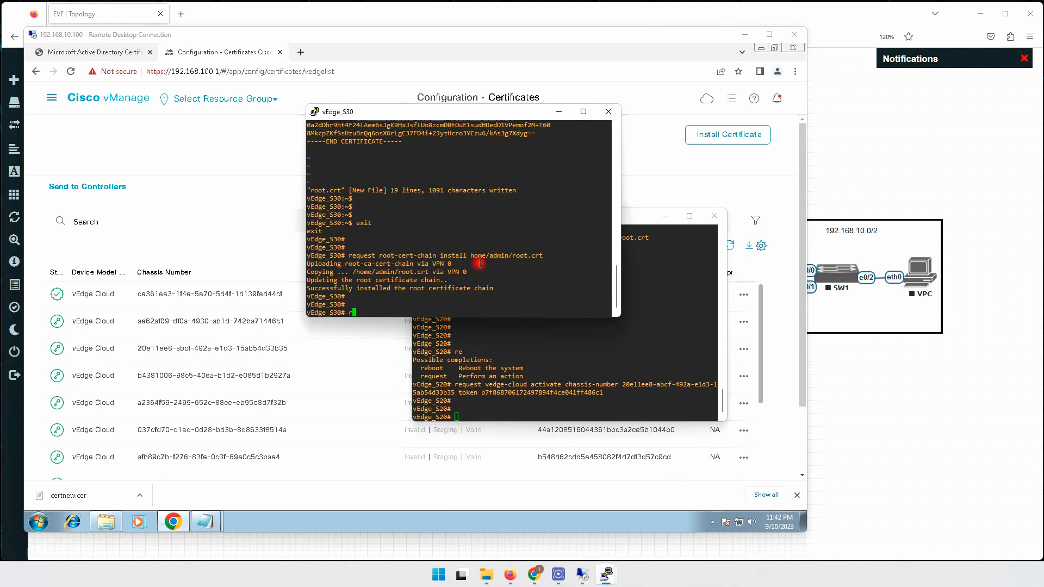
On vEdge_S30, begin the vedge-cloud activate command with row 4's chassis number copied from vManage.
text(request vedge-cloud activate ch)
key(Tab)
click(131, 374)
drag(136, 375, 291, 375)
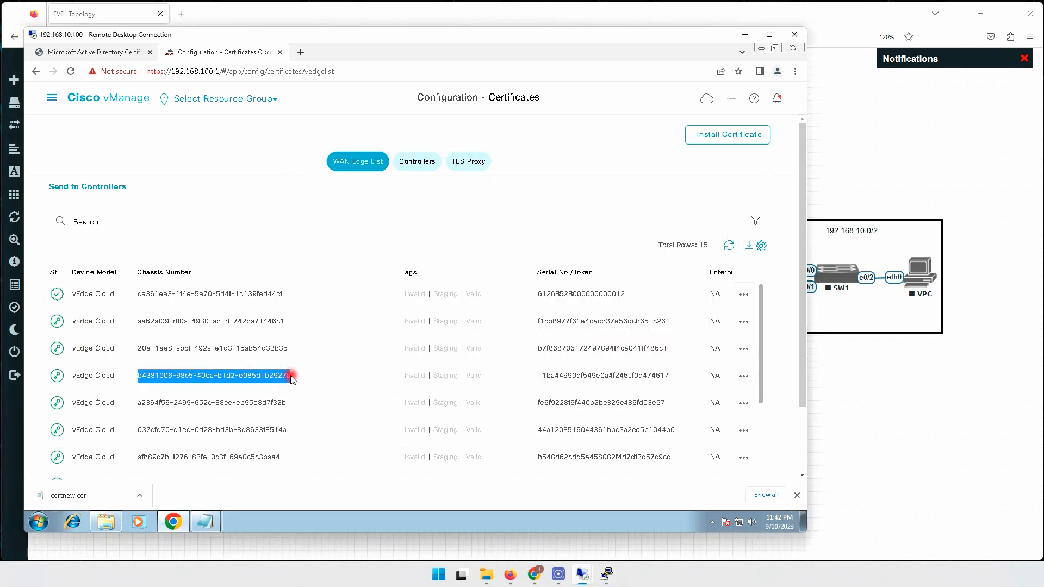
right_click(297, 375)
click(312, 384)
mouse_move(606, 574)
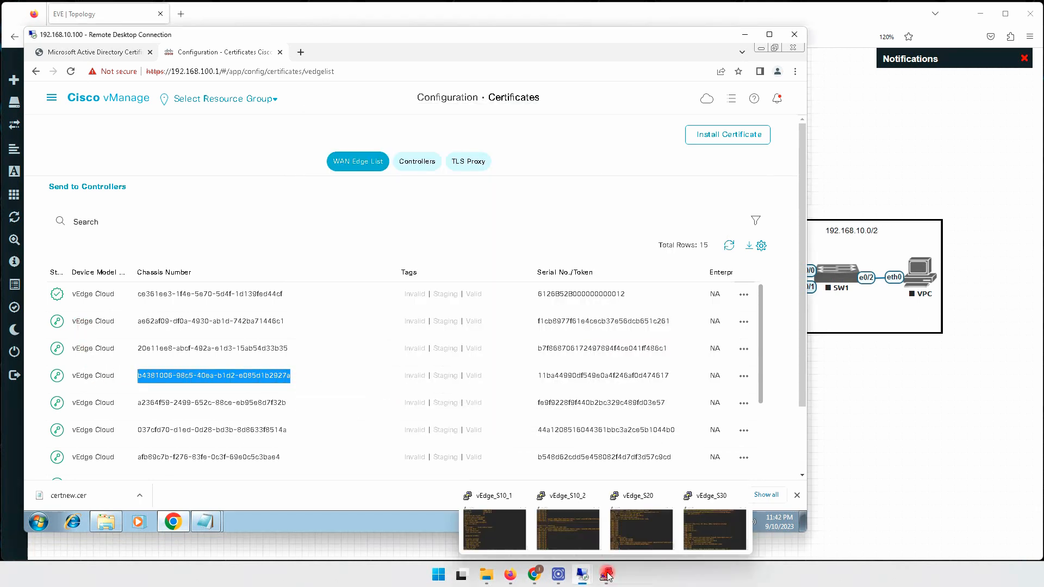
click(665, 553)
right_click(526, 289)
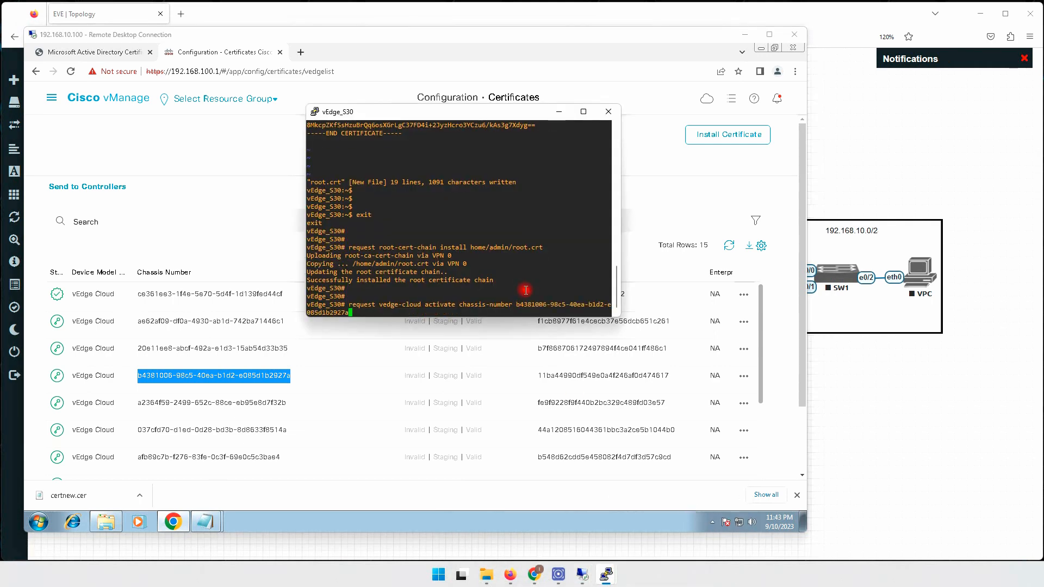
Add row 4's token from vManage and run the activate command on vEdge_S30.
text(token)
click(540, 379)
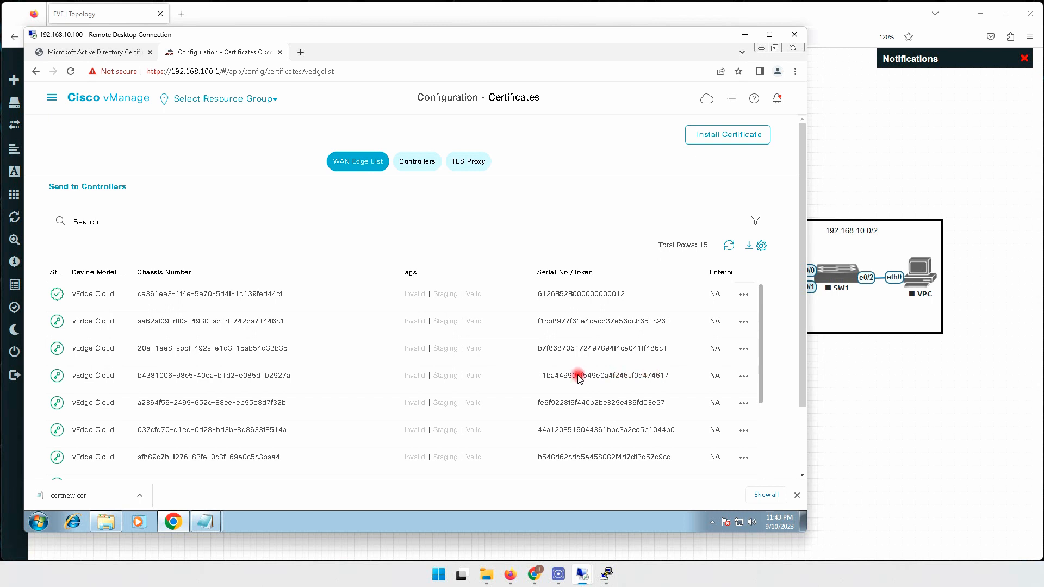
drag(590, 379, 668, 375)
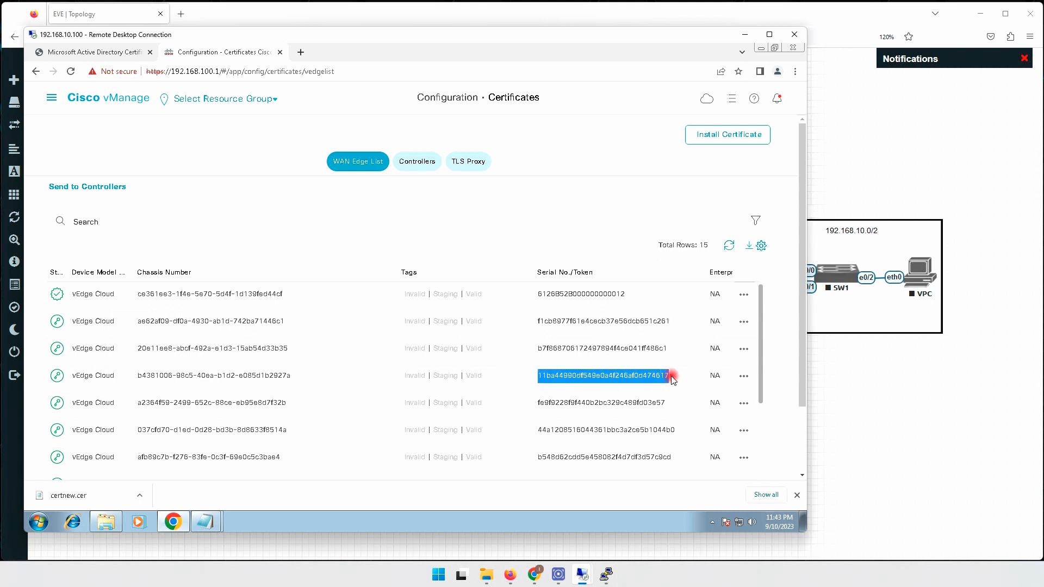
right_click(657, 376)
click(655, 384)
mouse_move(606, 571)
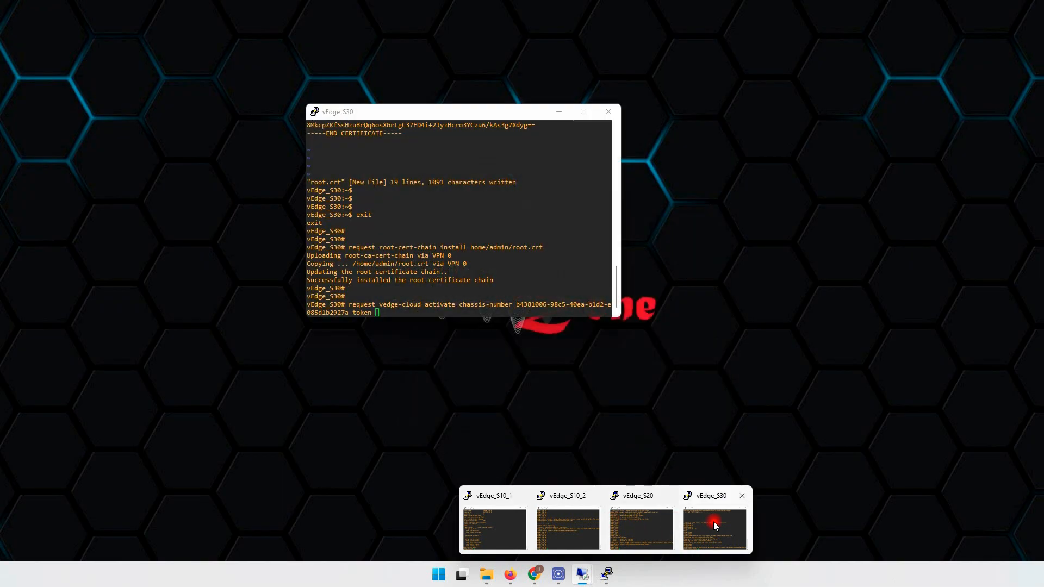
click(715, 527)
right_click(544, 240)
key(Return)
key(Return)
key(Return)
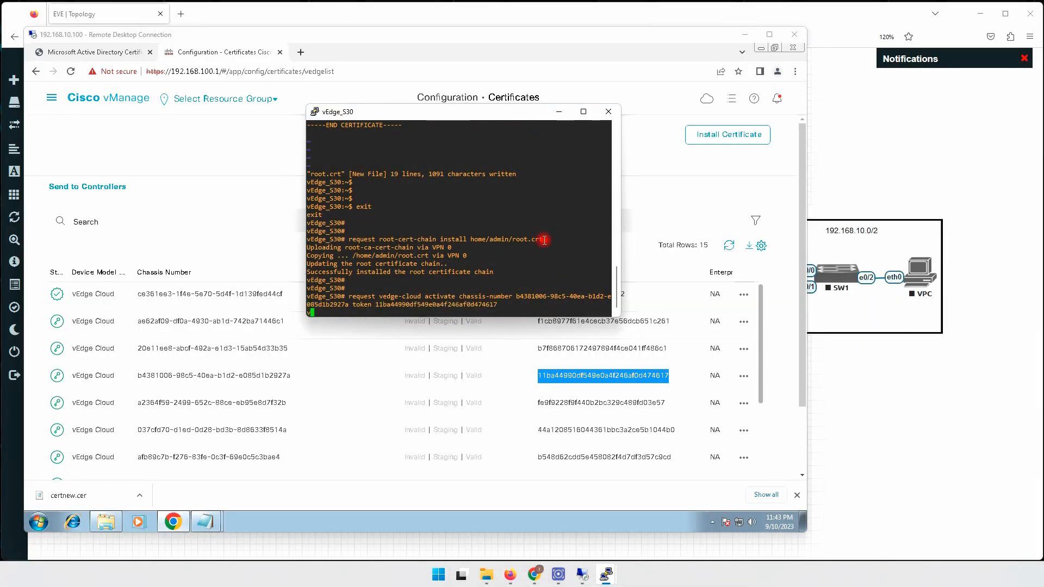
click(245, 195)
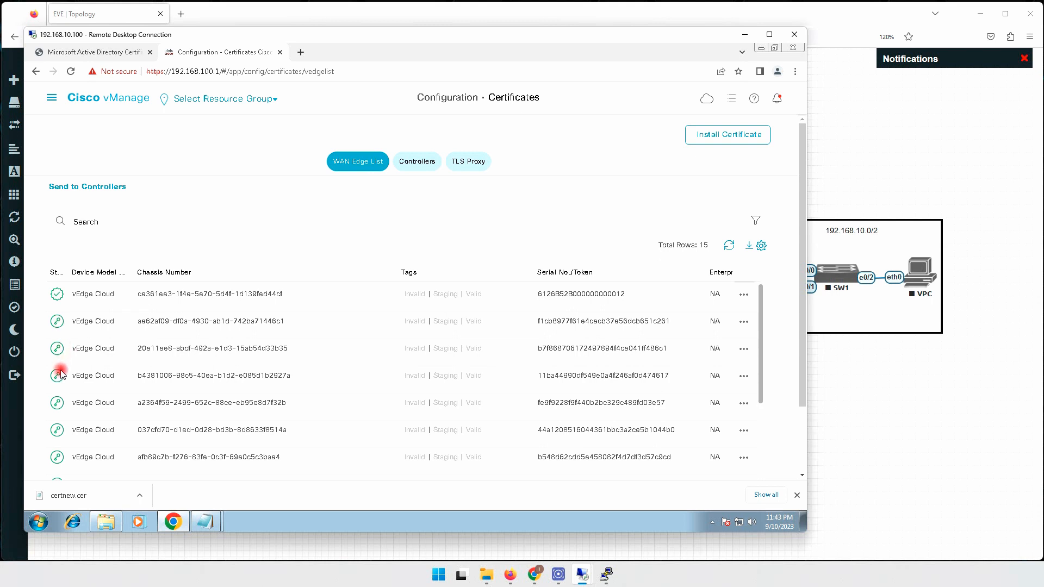
Reload the vManage certificates page and reset the certsrv tab address to /certsrv/.
click(71, 72)
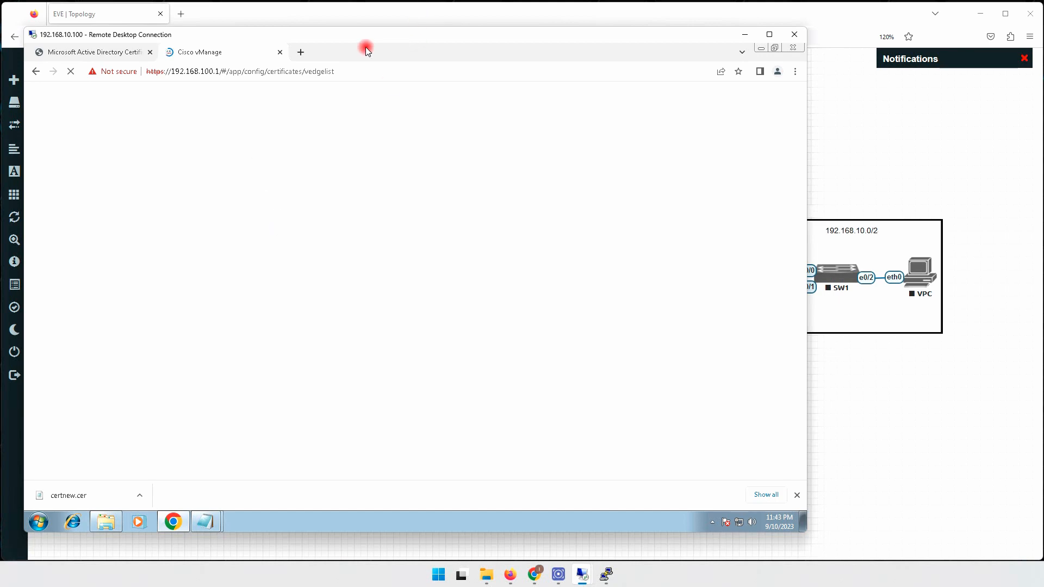
drag(367, 34, 478, 42)
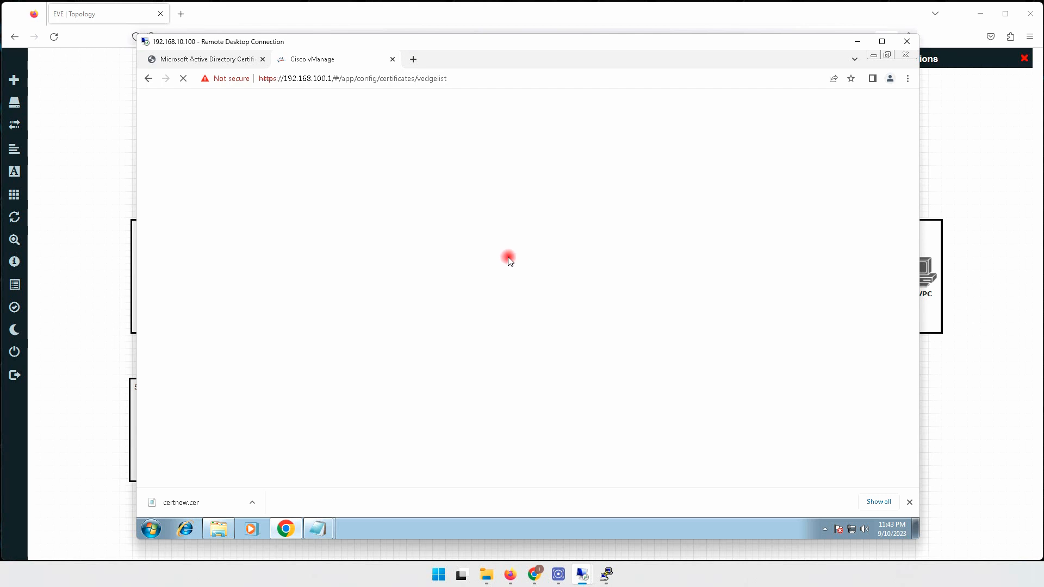
click(219, 62)
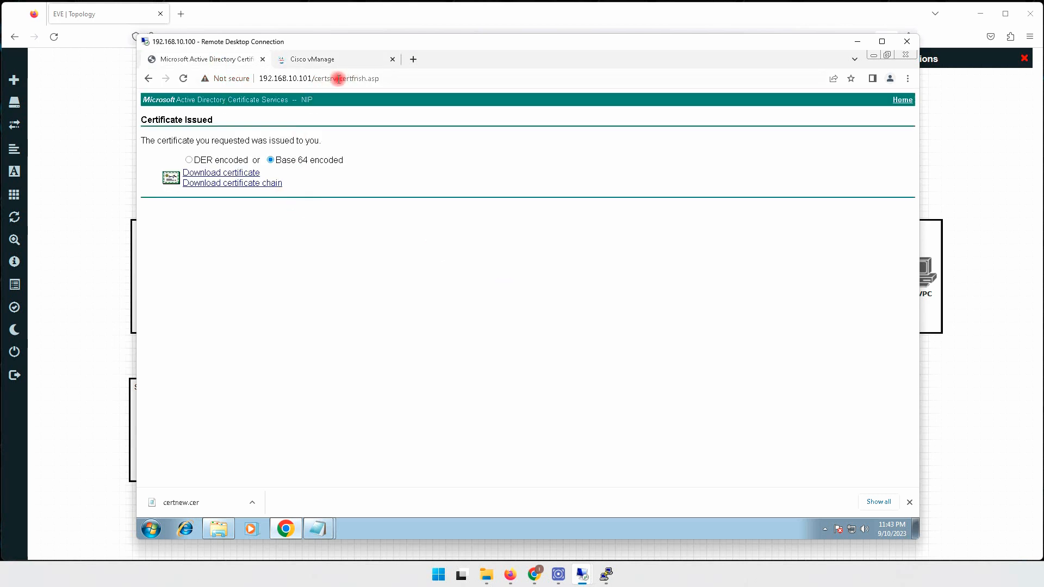
drag(337, 80, 412, 82)
key(BackSpace)
key(Return)
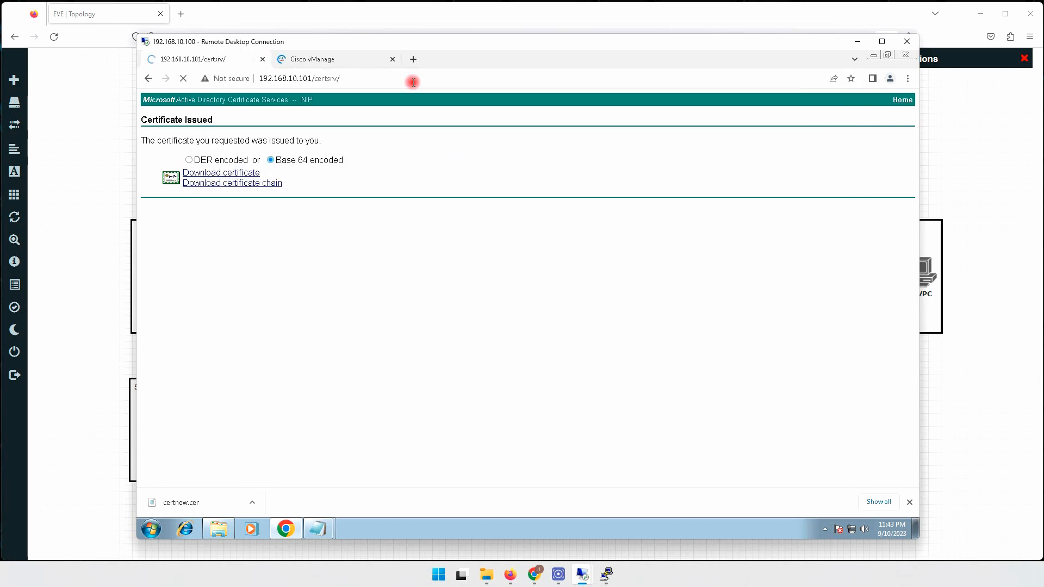
click(337, 59)
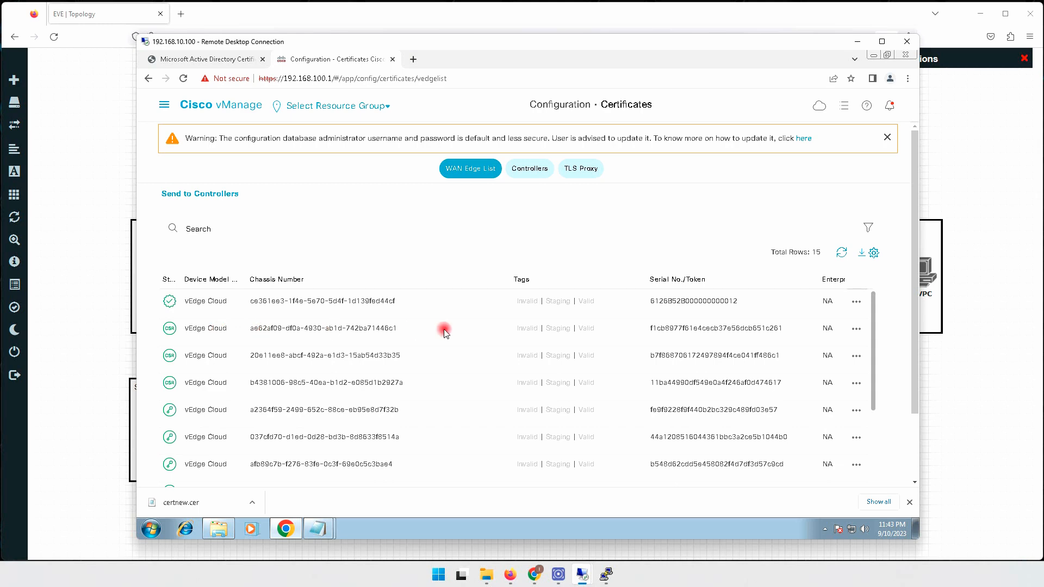
Open View Device CSR for the 192.10.10.2 vEdge and select its full CSR text.
click(857, 331)
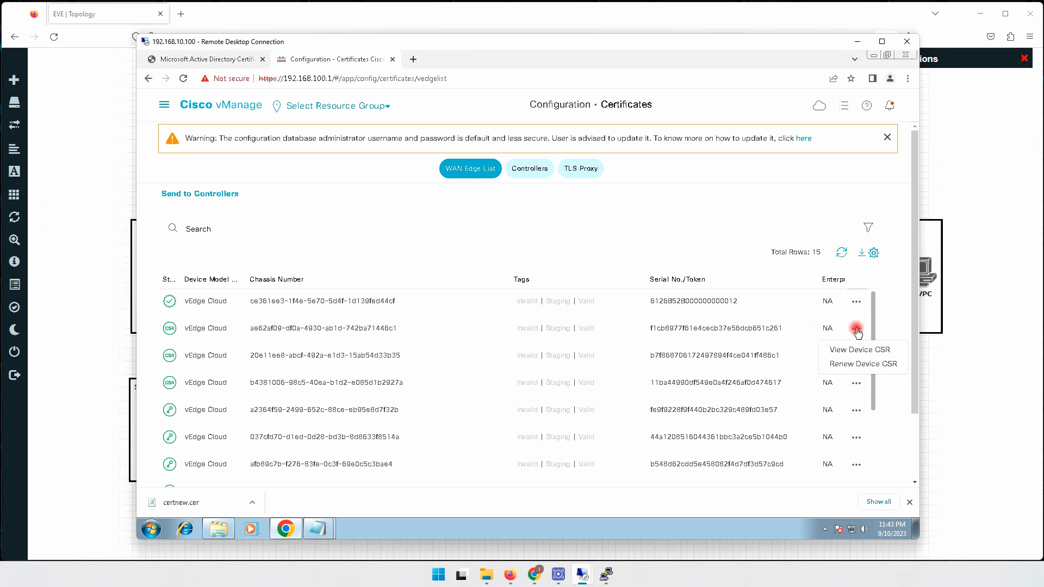
click(858, 345)
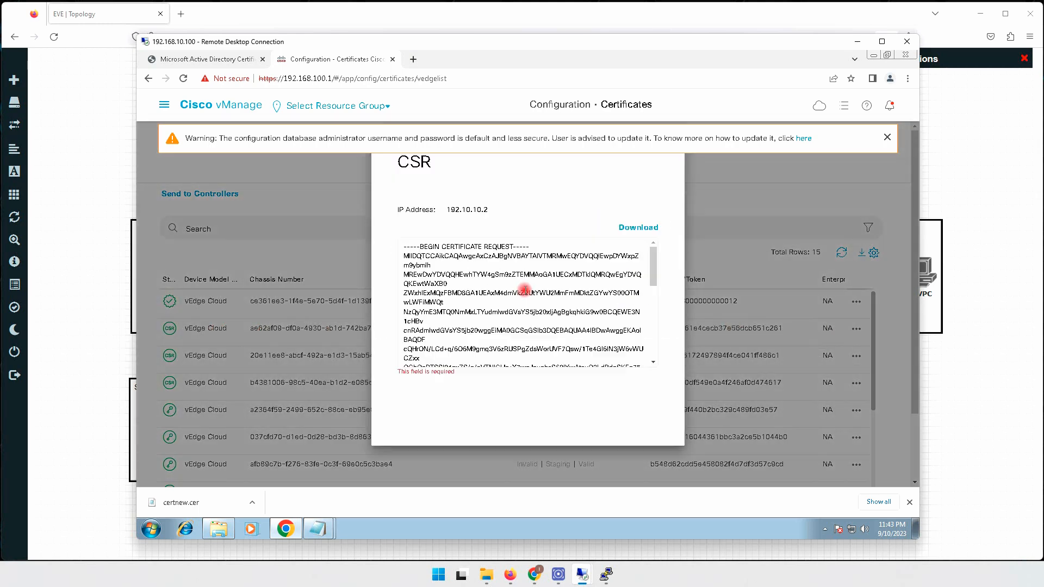
key(ctrl+a)
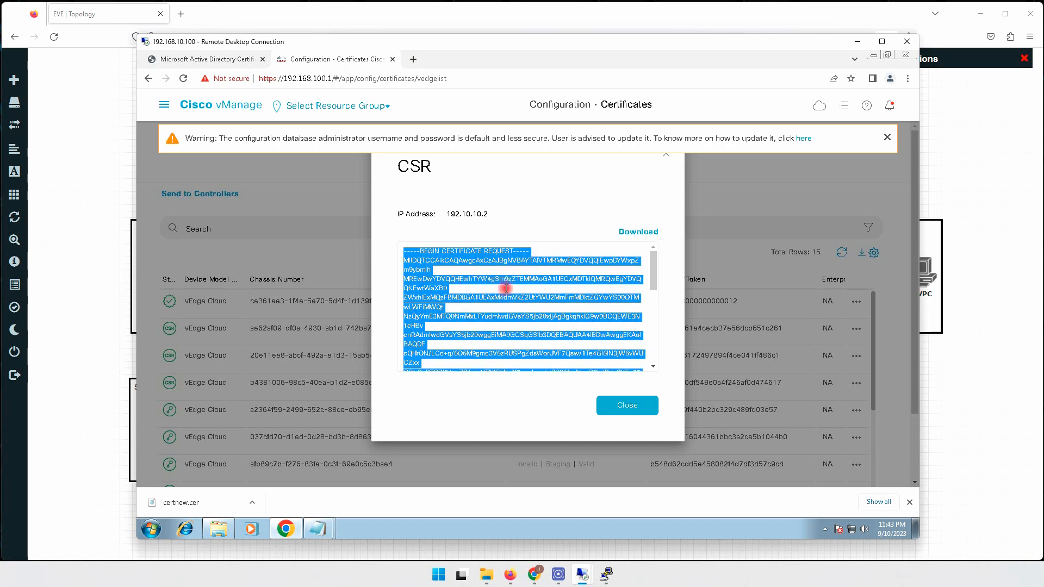
click(228, 60)
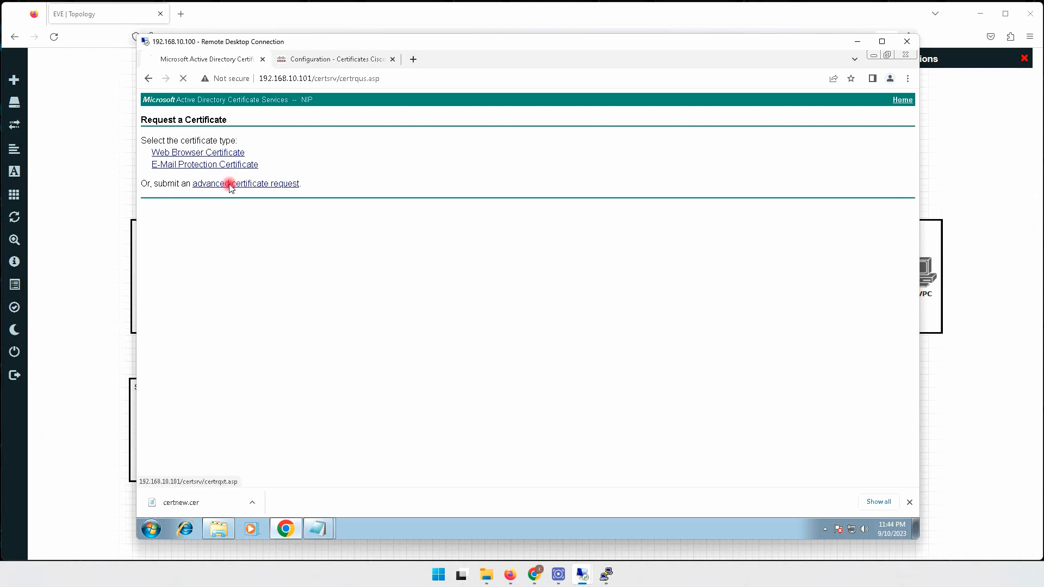
Paste the CSR into an advanced certificate request and submit it as Request Id 19.
click(228, 182)
right_click(235, 188)
click(275, 249)
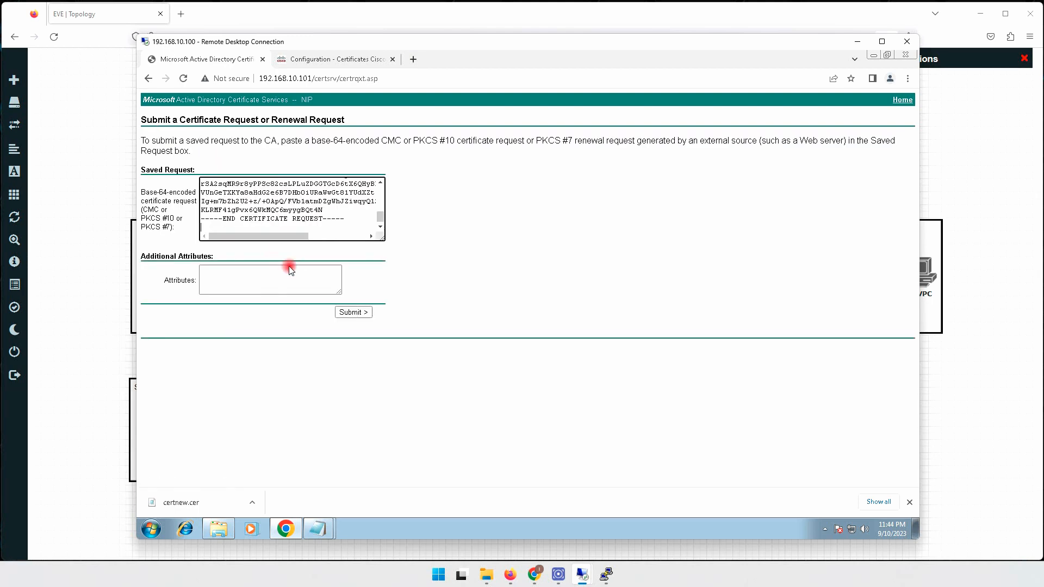
click(358, 312)
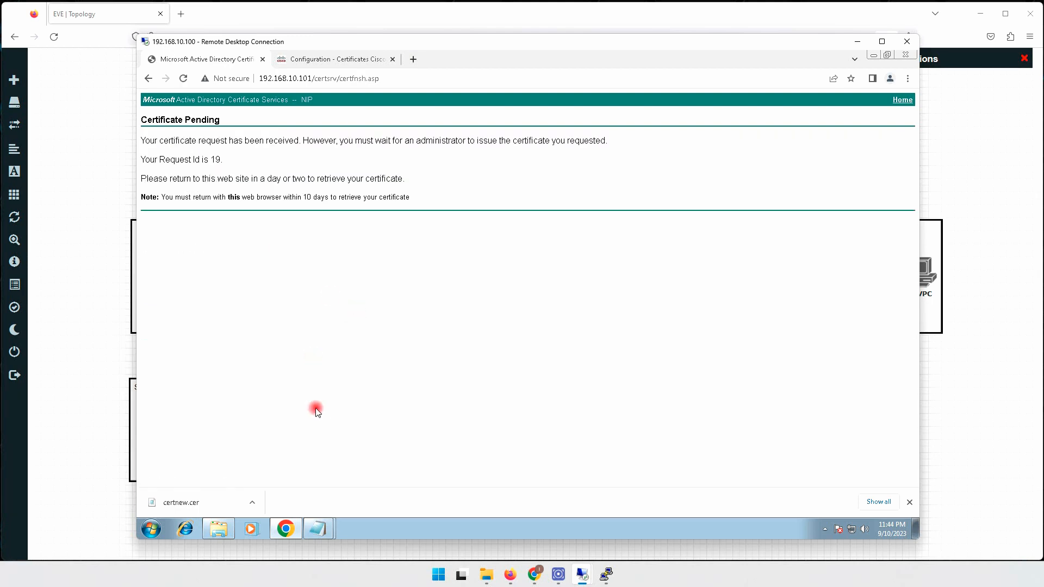
Issue pending request 19 in the Certification Authority console.
mouse_move(609, 573)
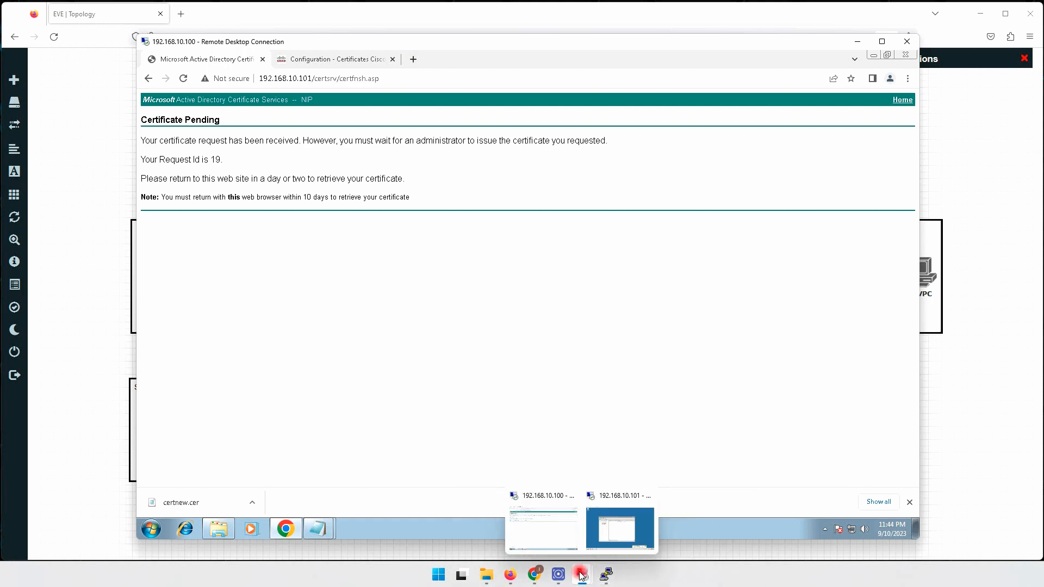
click(625, 532)
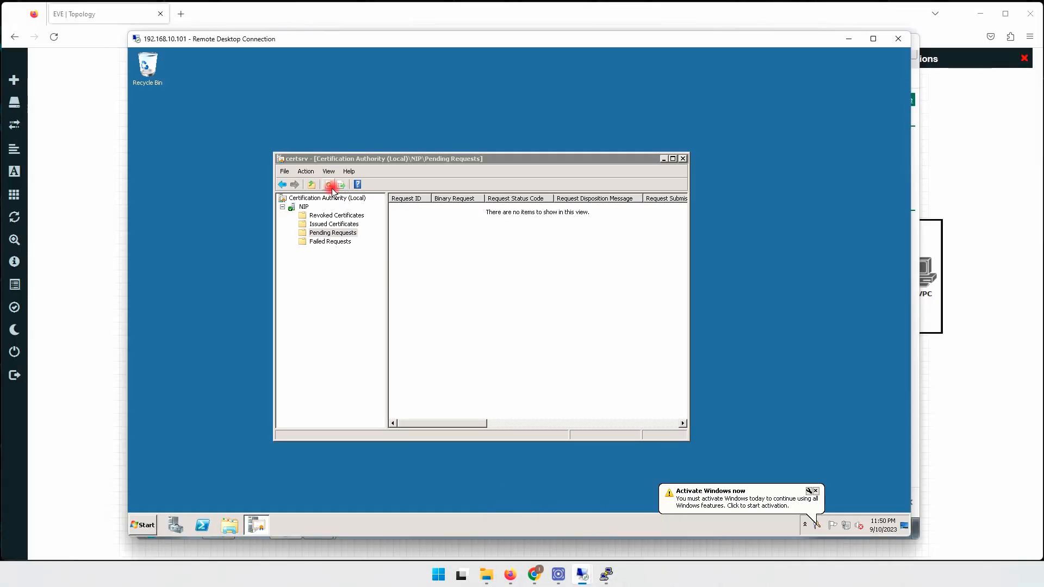
click(328, 185)
click(405, 208)
right_click(405, 210)
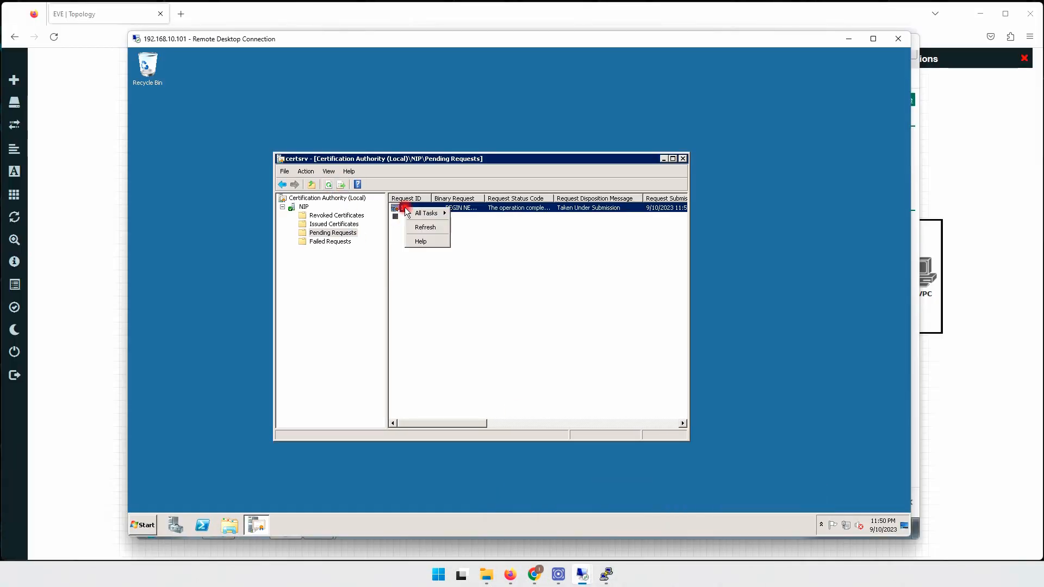
mouse_move(430, 213)
click(473, 237)
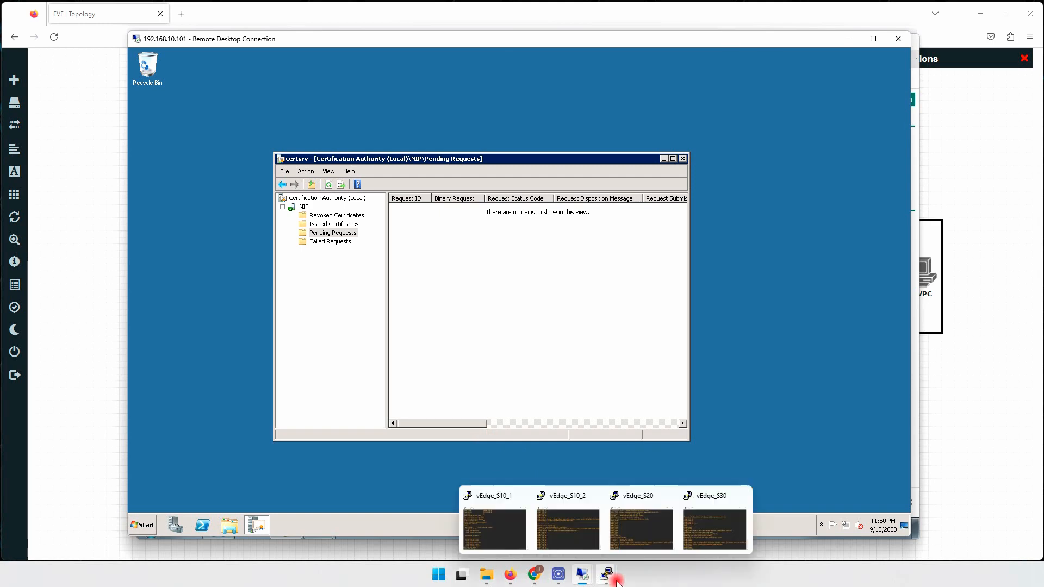
Download request 19's issued certificate in Base 64 encoding from certsrv.
mouse_move(581, 573)
click(553, 529)
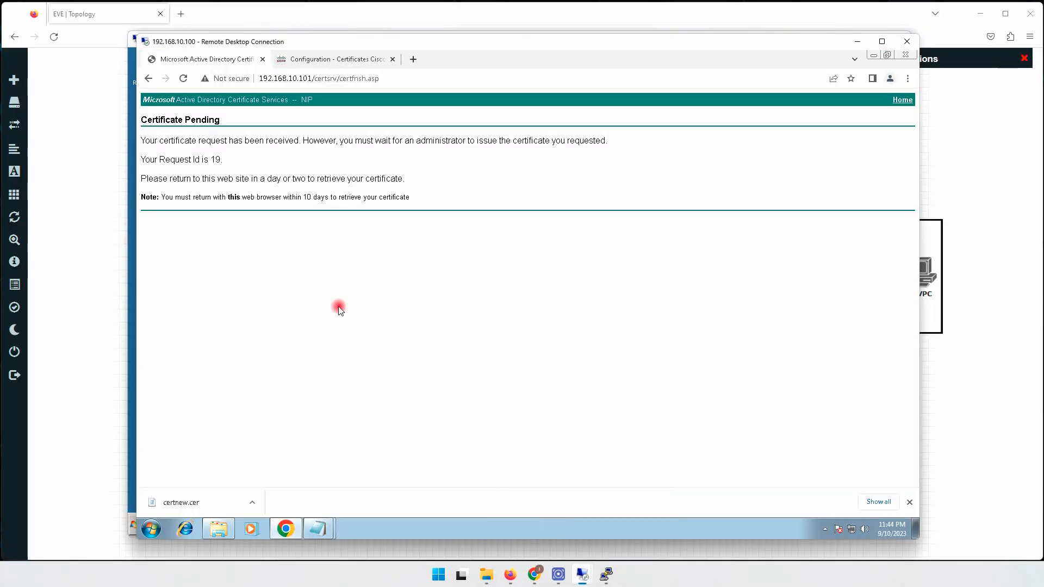
drag(337, 78, 422, 80)
text(/)
key(Return)
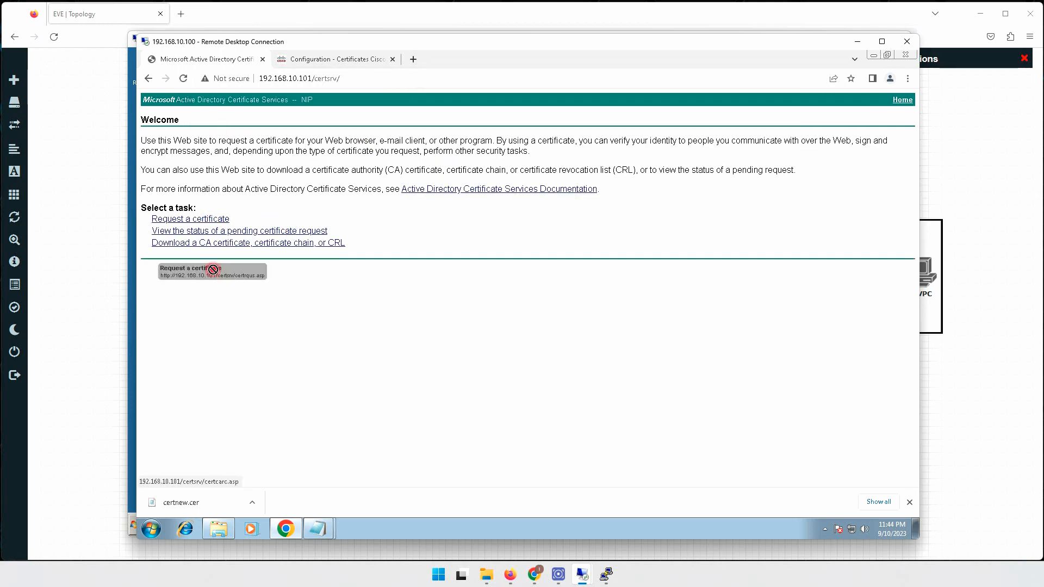
click(233, 231)
click(220, 154)
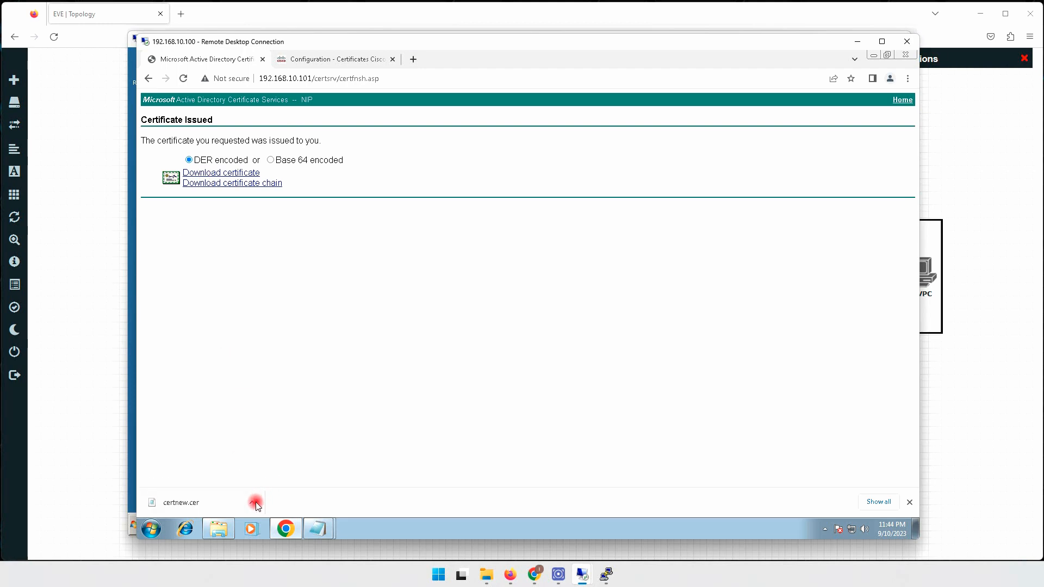
click(272, 161)
click(244, 172)
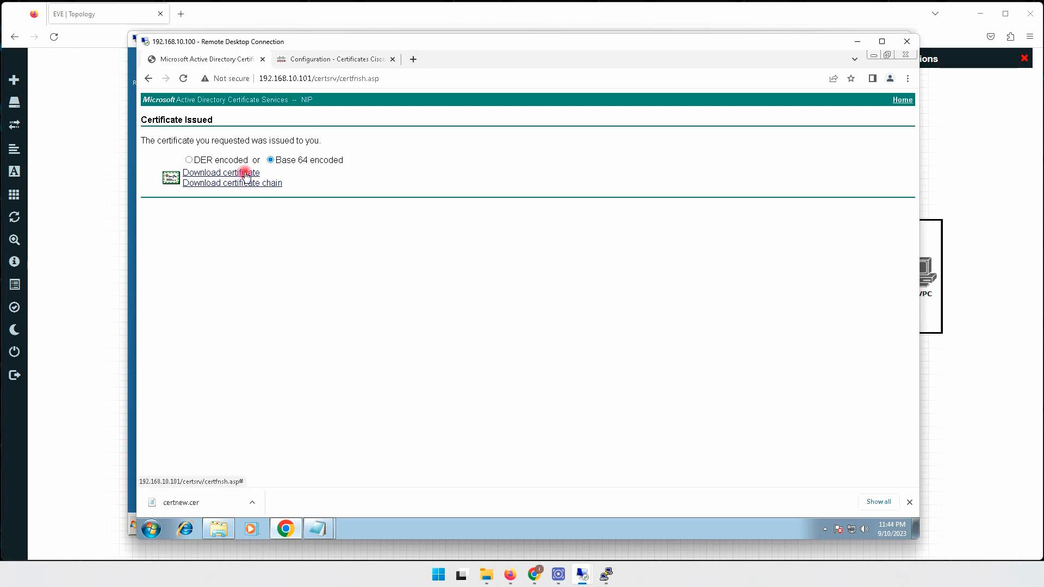
Rename the downloaded certnew.cer to Vedge_S10_2 in the Downloads folder.
click(252, 503)
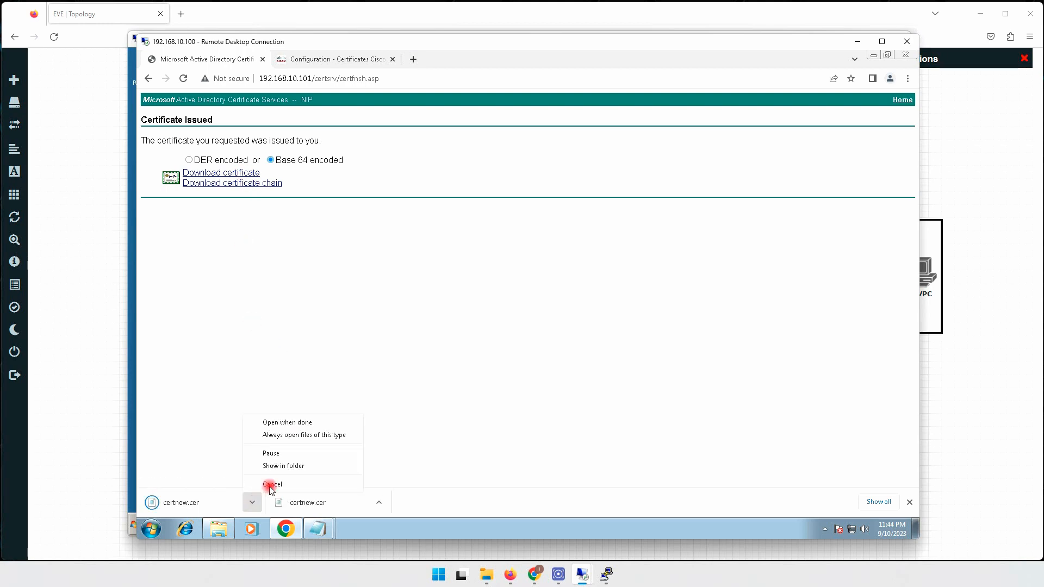
click(298, 465)
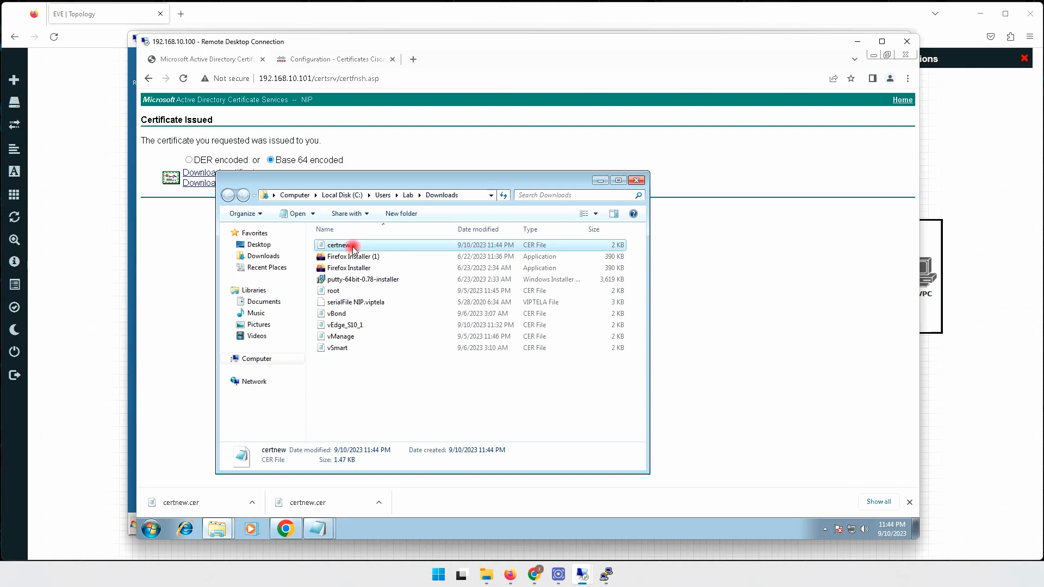
click(348, 245)
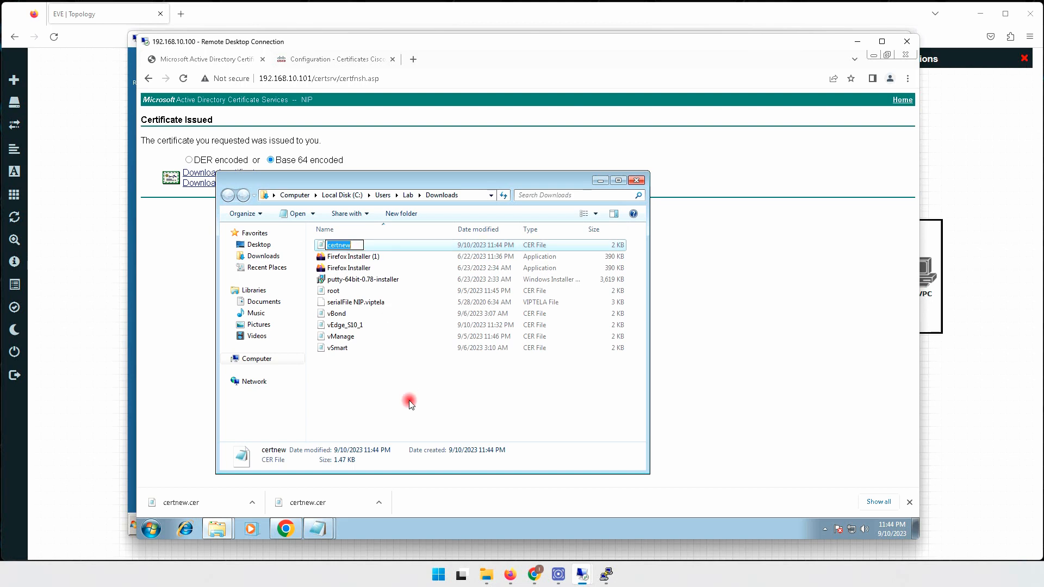
text(Ved)
text(ge_S10_2)
key(Return)
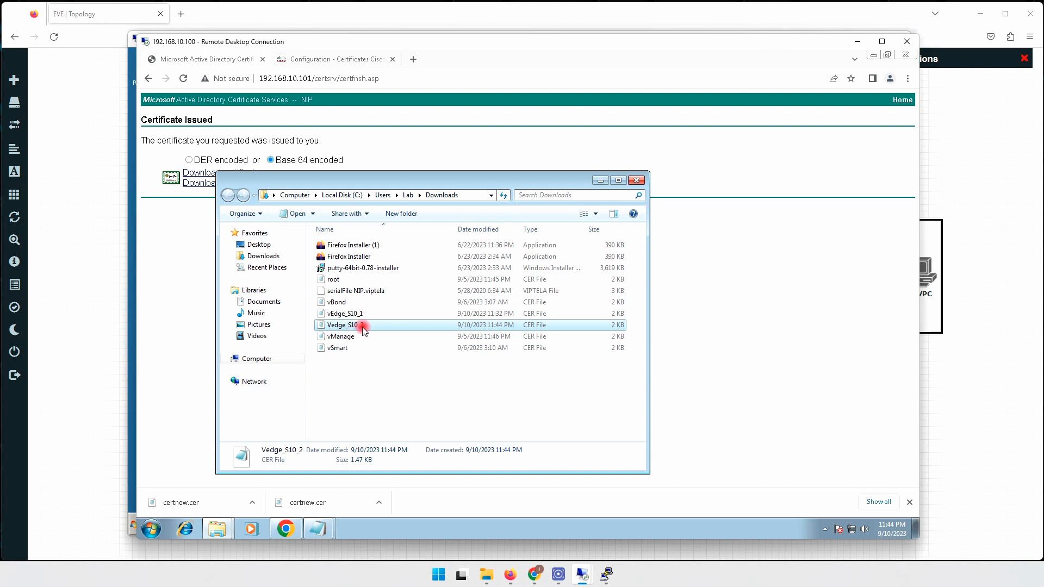
click(358, 100)
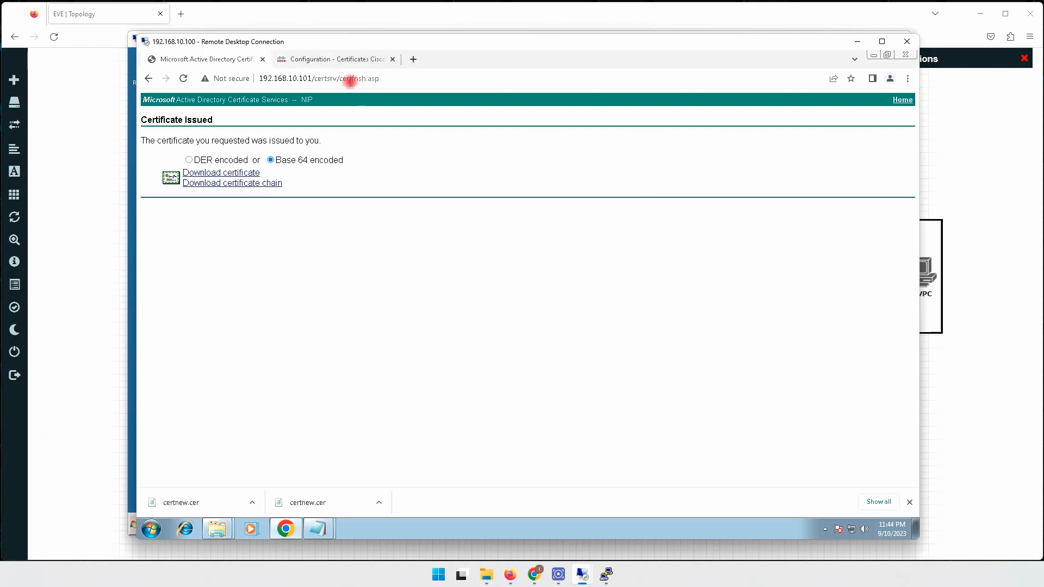
Return certsrv to its home page and start an advanced certificate request.
drag(338, 78, 418, 78)
key(BackSpace)
key(Return)
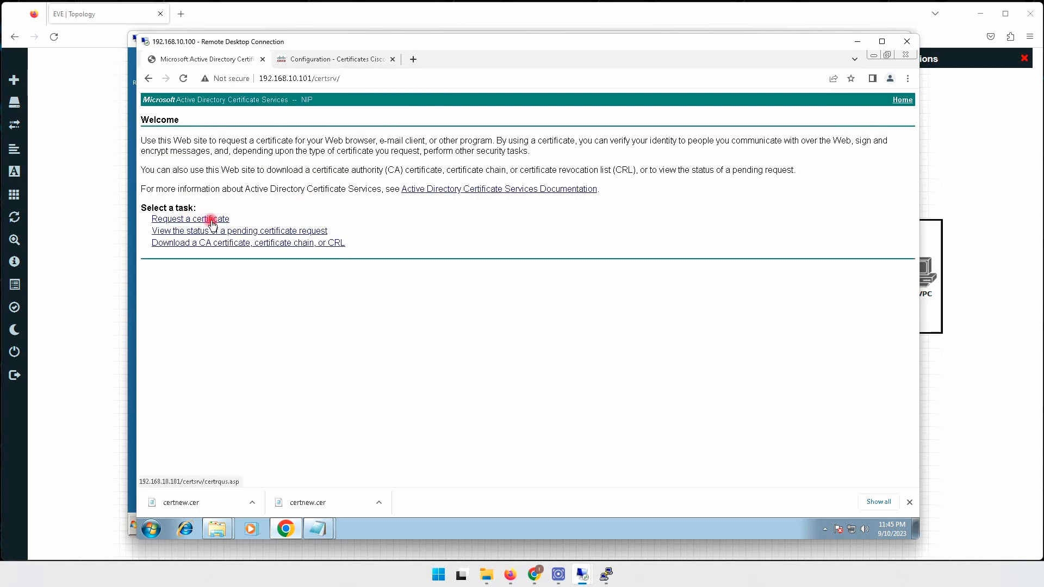
click(210, 221)
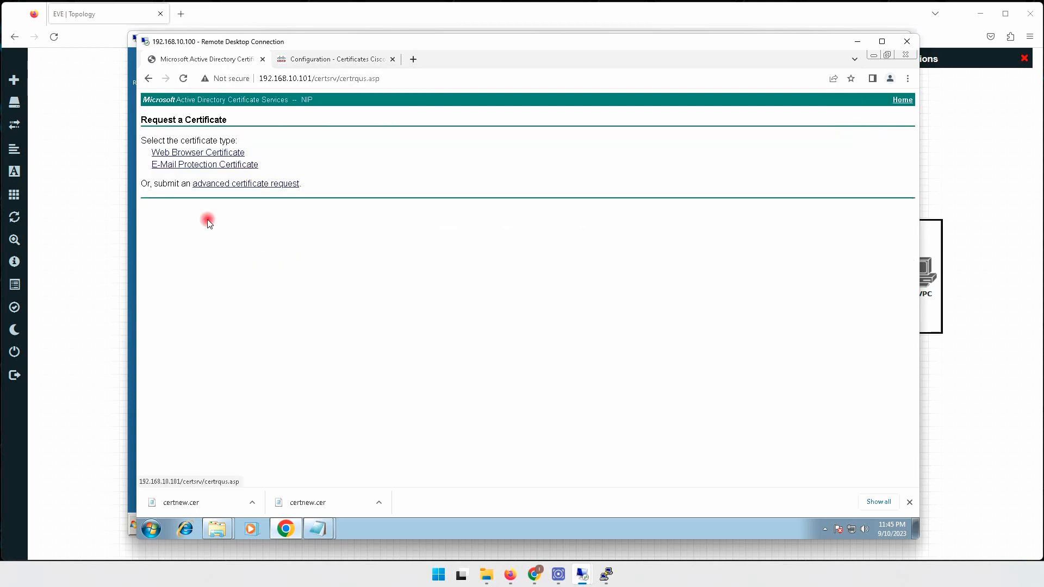
click(216, 182)
Copy the 192.20.20.1 vEdge's CSR from vManage's View Device CSR window.
click(348, 60)
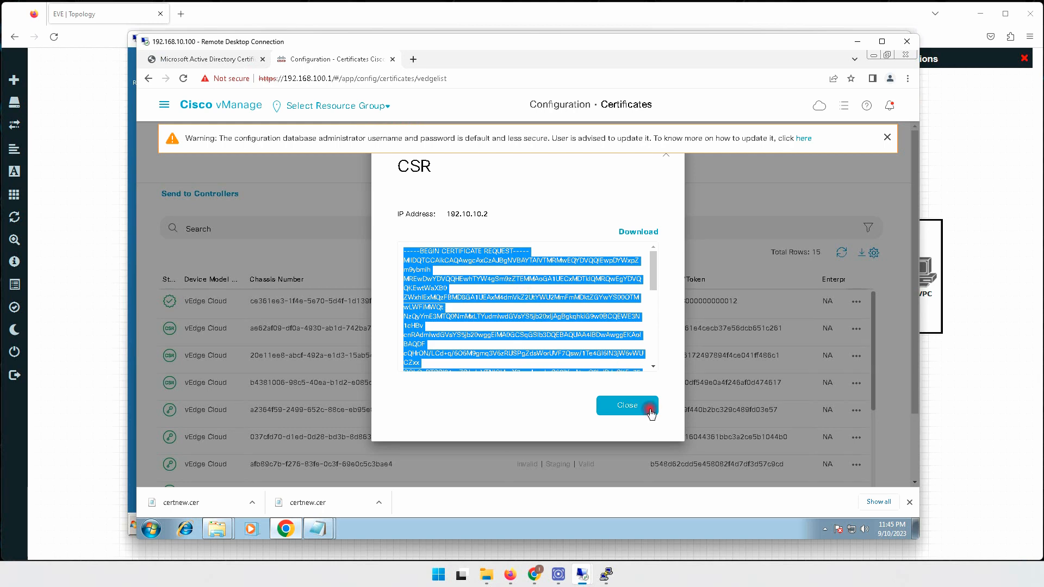
click(627, 404)
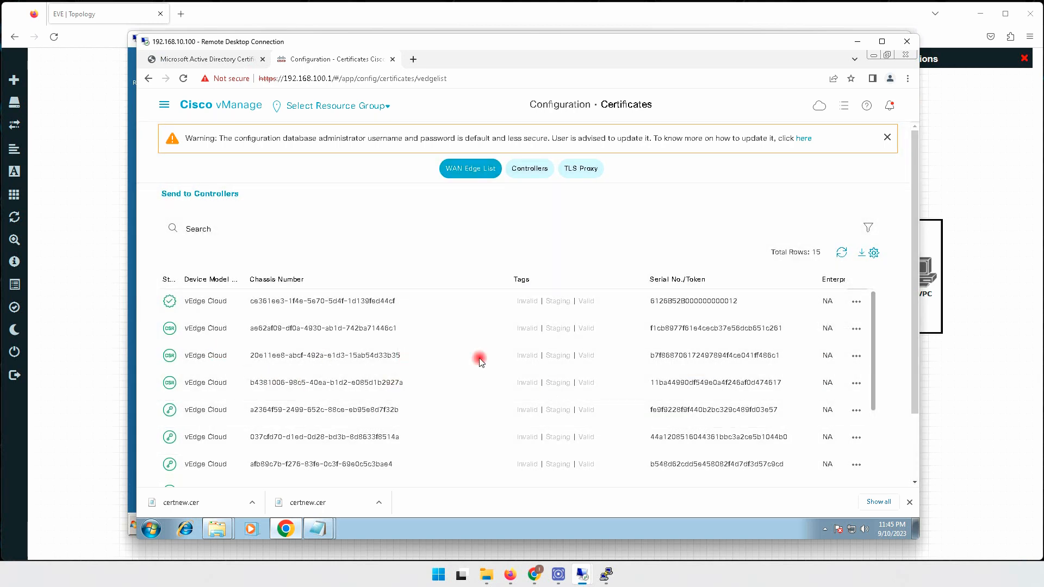
click(856, 355)
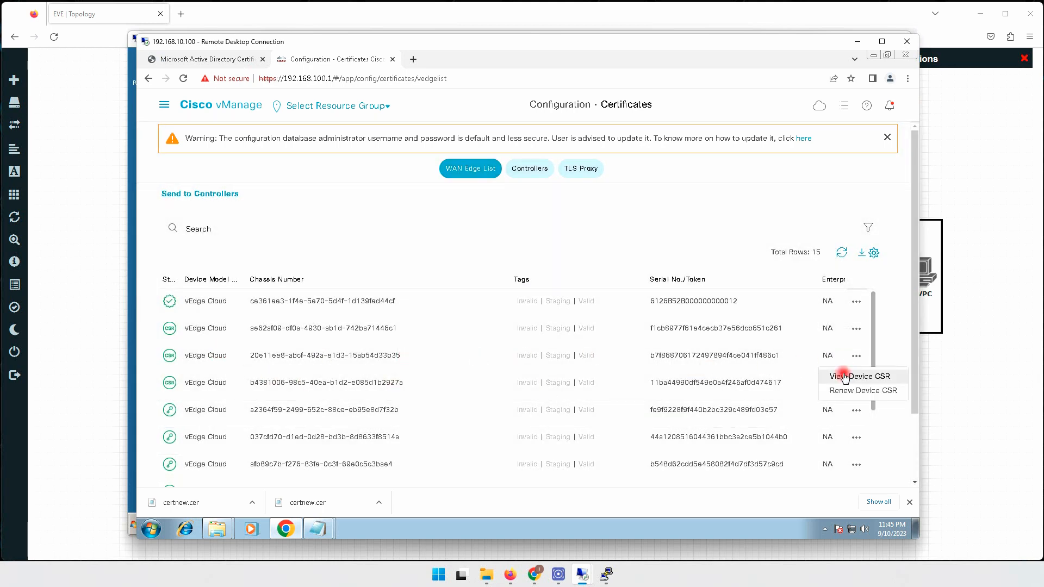
click(848, 376)
scroll(599, 283, down, 3)
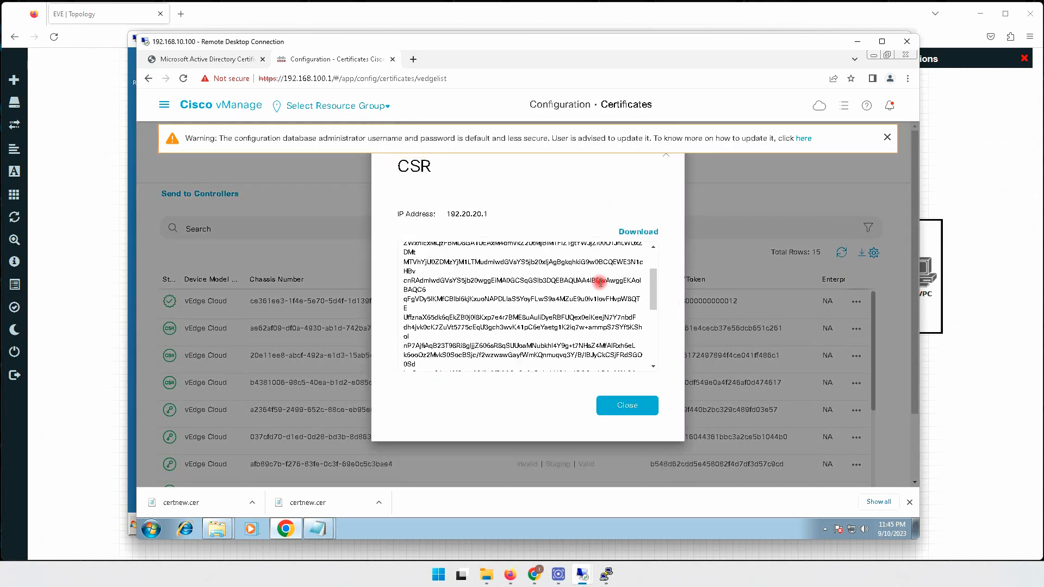
key(ctrl+a)
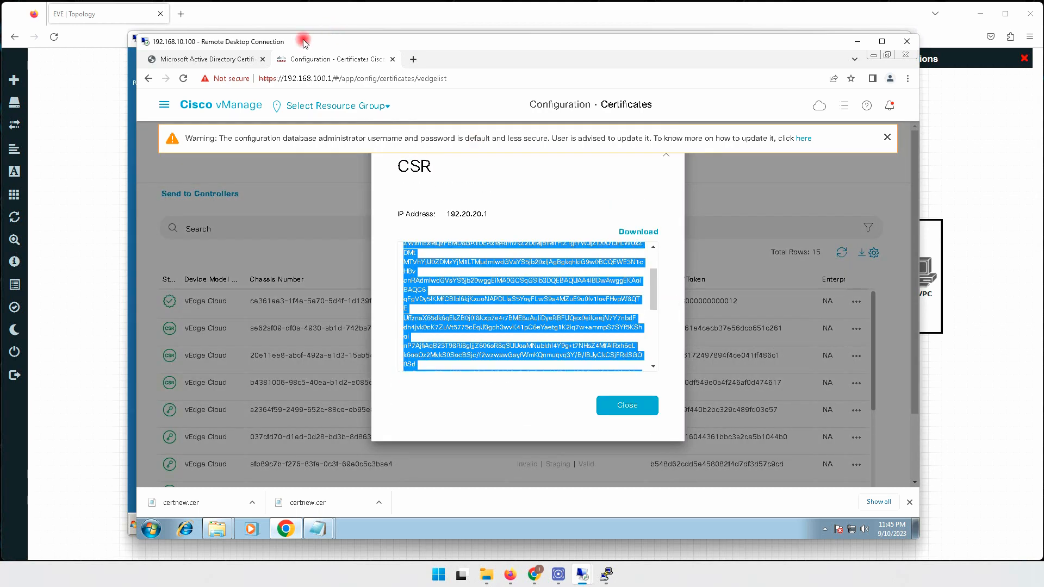
Paste the CSR into Saved Request, submit it as Request Id 20, and view the CA's pending requests.
click(212, 60)
right_click(264, 201)
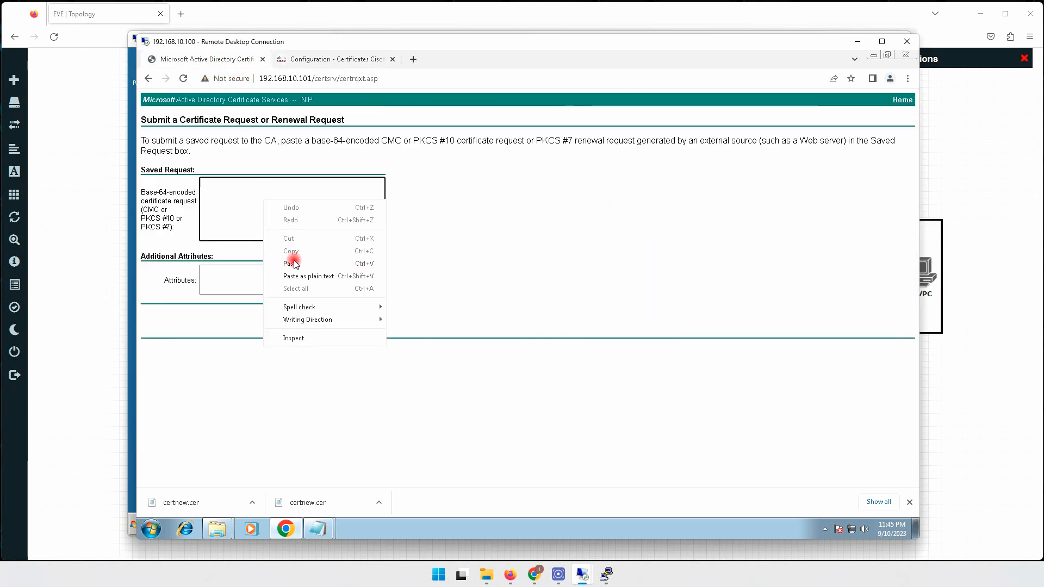
click(293, 264)
click(354, 311)
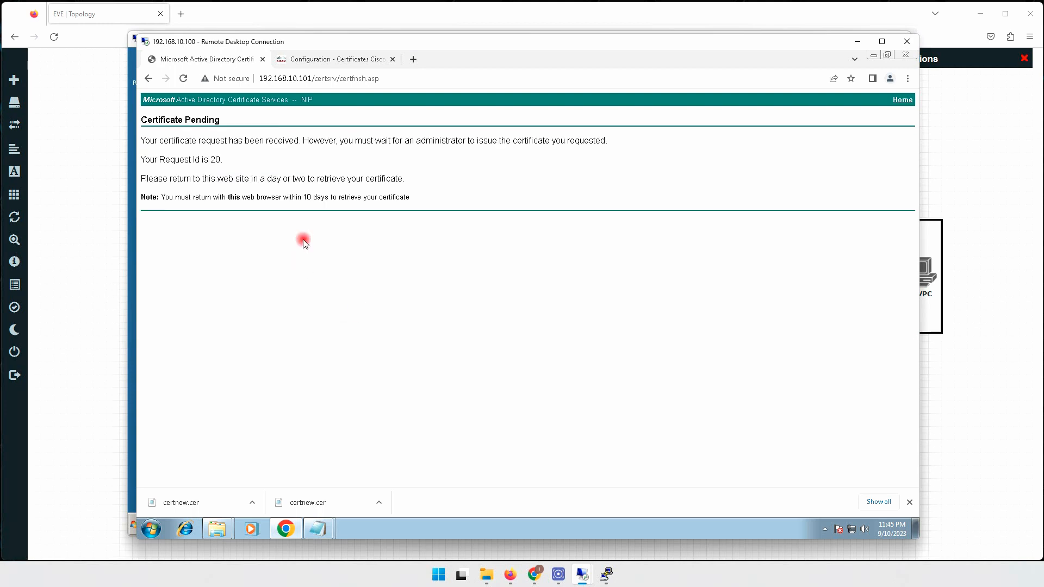
drag(200, 159, 223, 159)
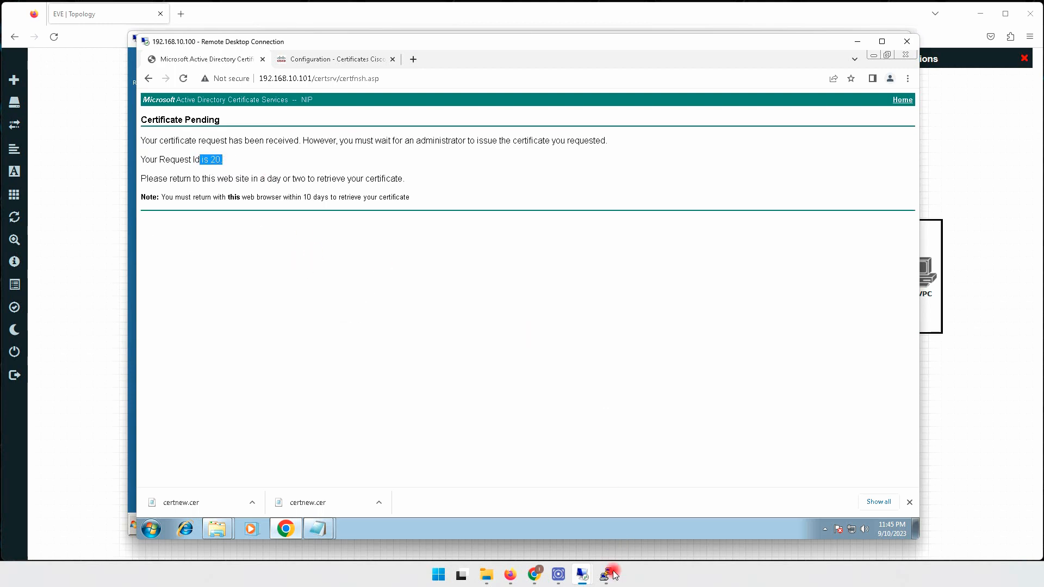
click(583, 574)
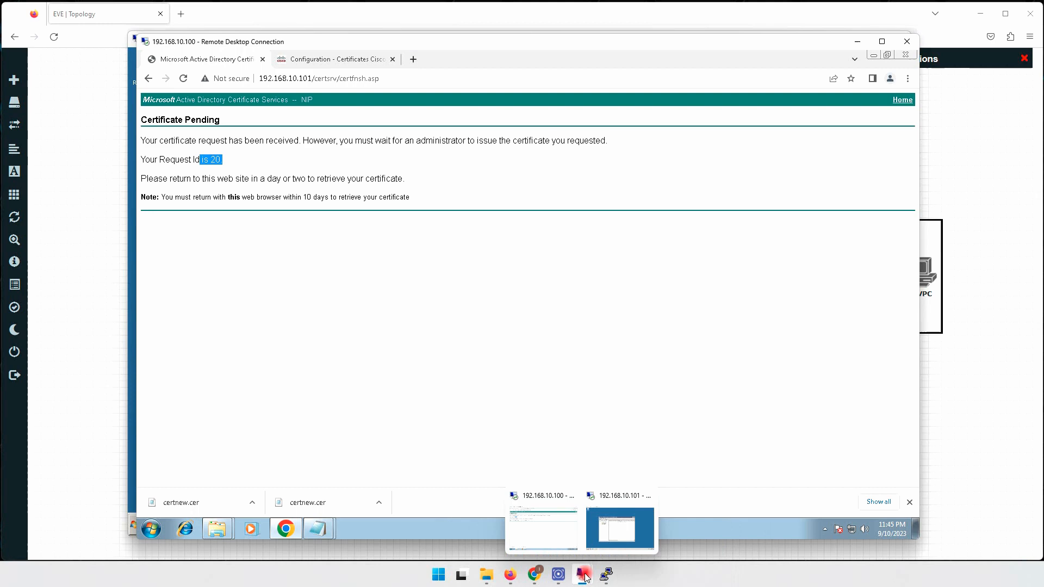
click(599, 527)
click(335, 235)
Issue pending request 20 in the Certification Authority console.
click(329, 185)
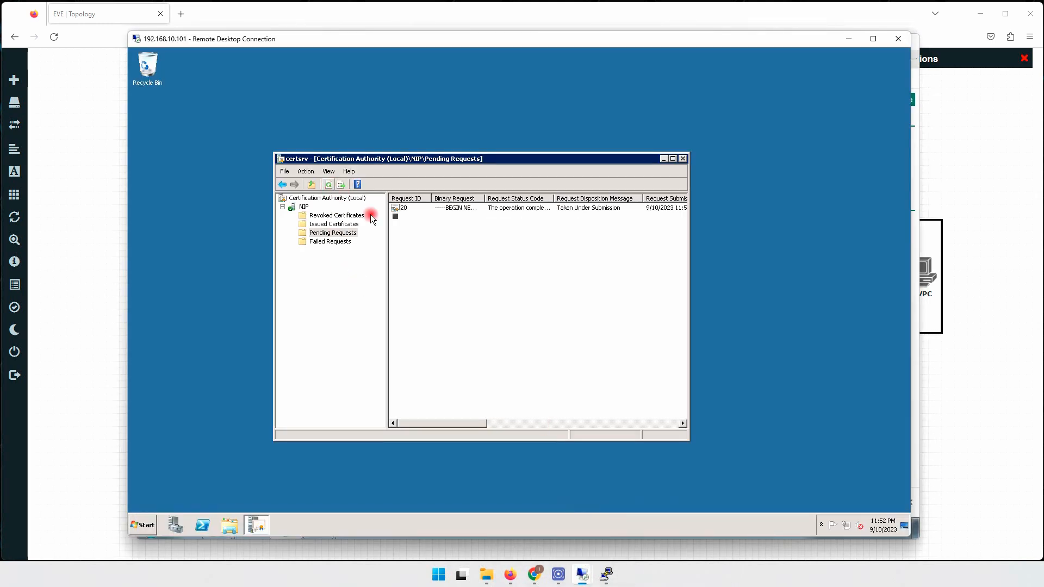
right_click(401, 208)
mouse_move(436, 213)
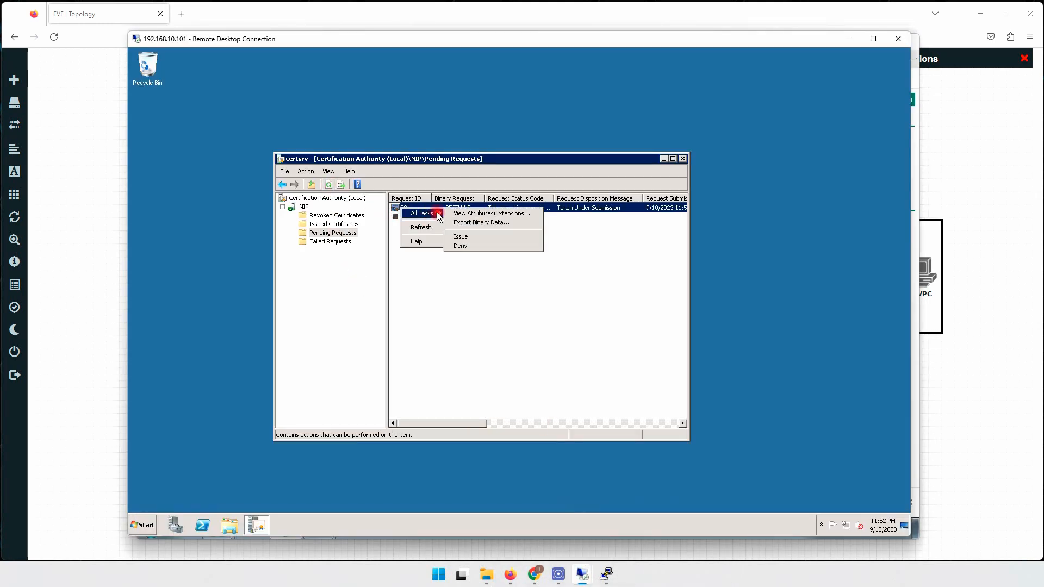
click(468, 235)
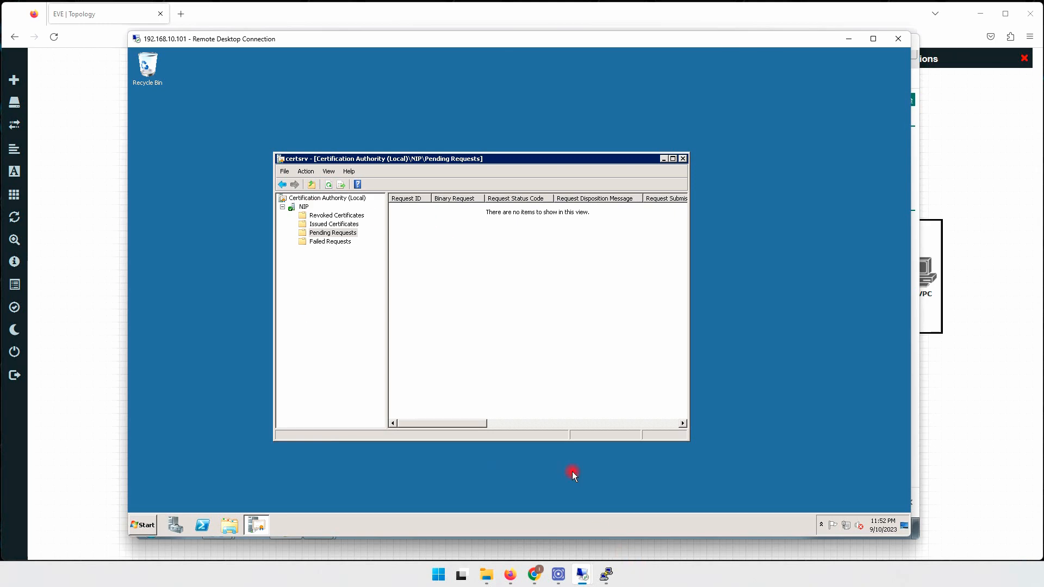
Download request 20's issued certificate in Base 64 from the certsrv pending-request status page.
mouse_move(582, 573)
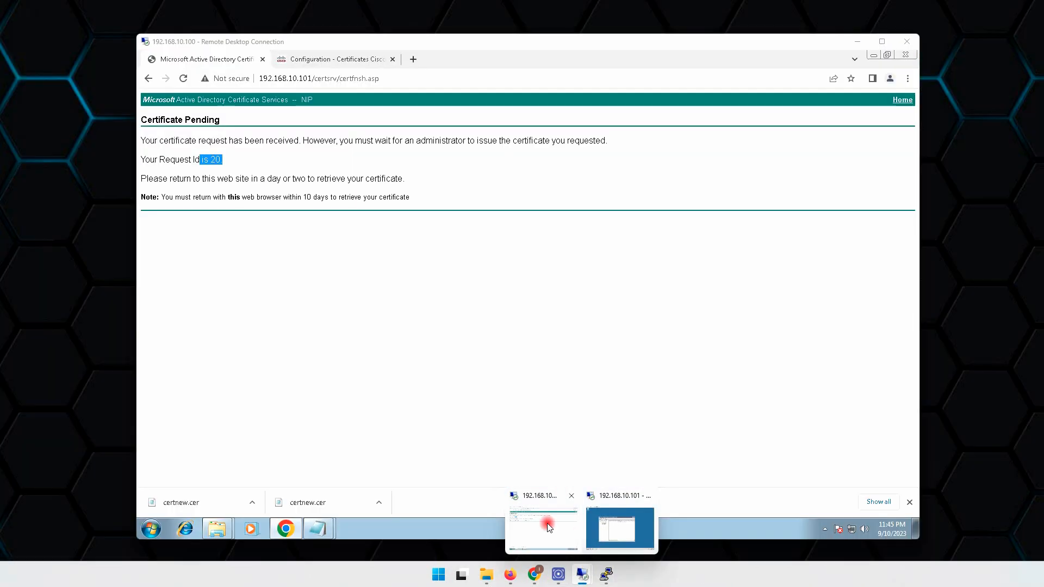
click(548, 527)
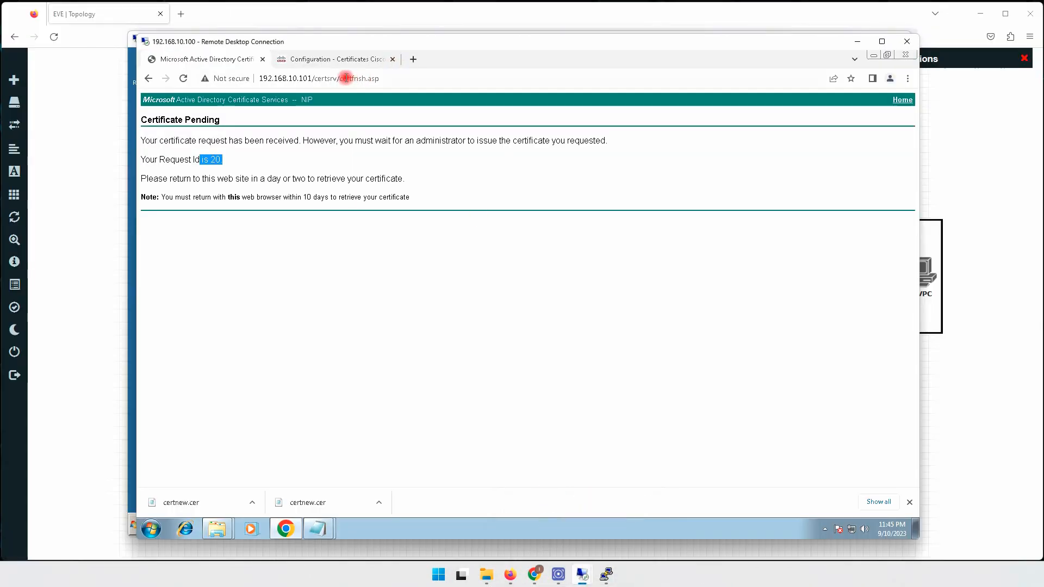
drag(340, 78, 433, 83)
key(BackSpace)
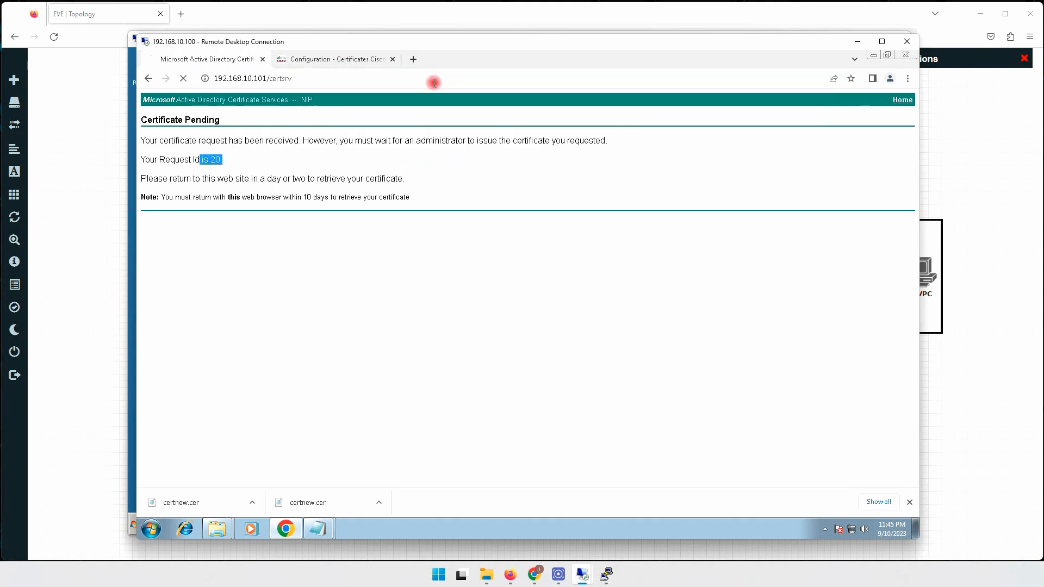
key(Return)
click(212, 233)
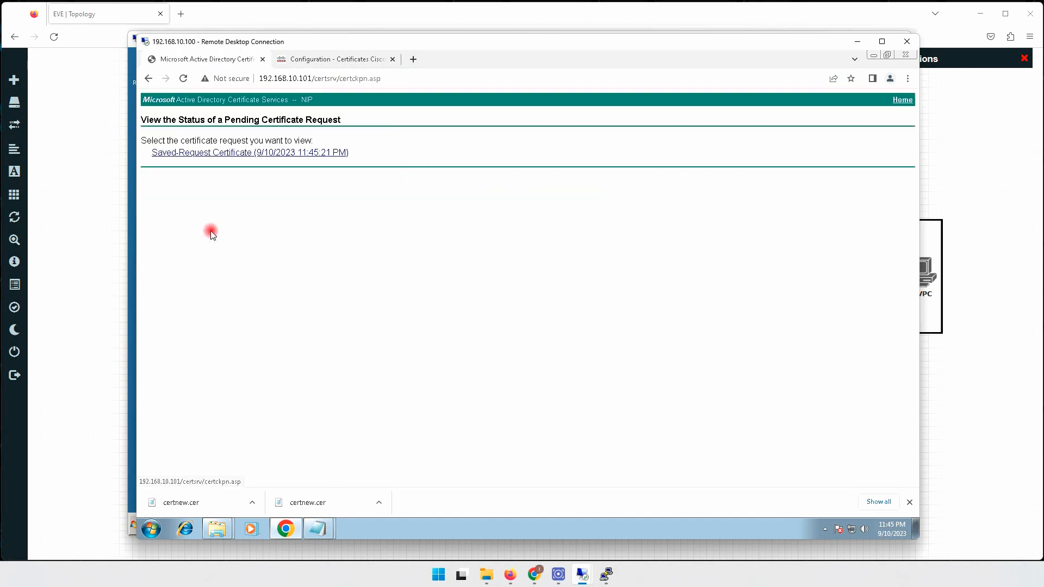
click(264, 154)
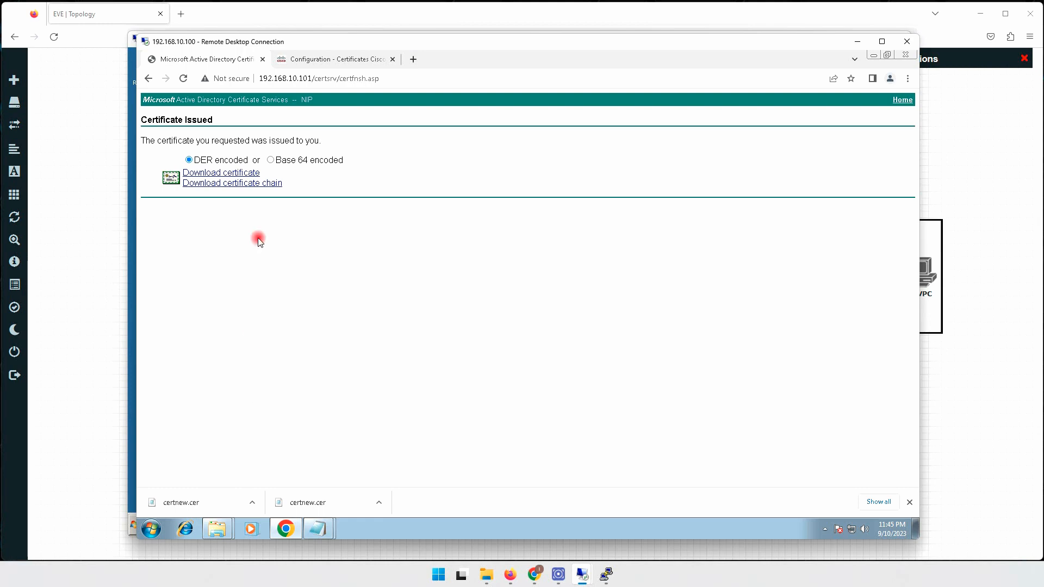
click(254, 174)
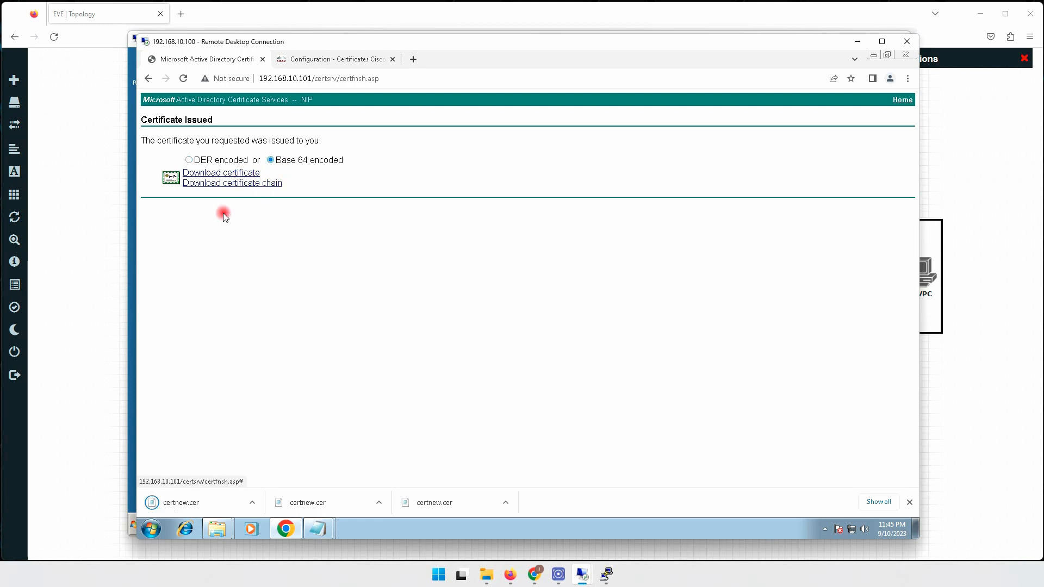
Rename the downloaded certnew file to vEdge_S20 and return certsrv to its home page.
click(254, 502)
click(283, 466)
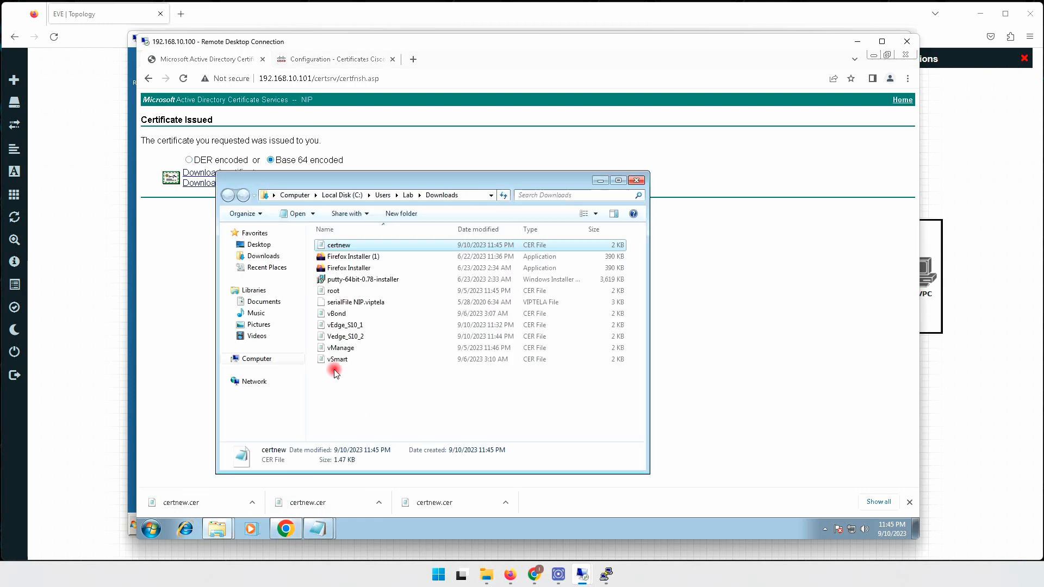
key(F2)
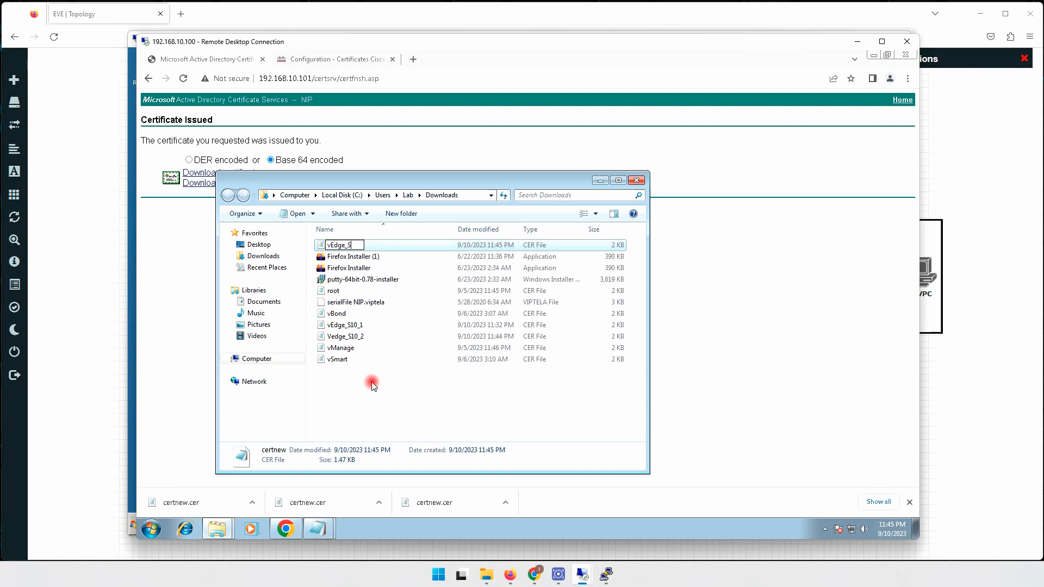
text(vEdge_S20)
key(Return)
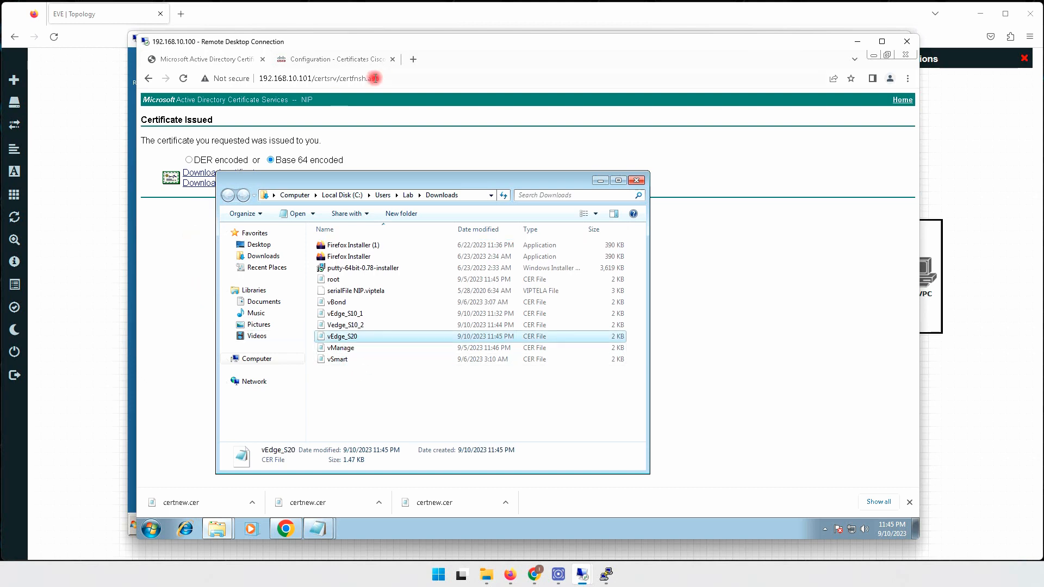
click(342, 78)
drag(336, 79, 398, 82)
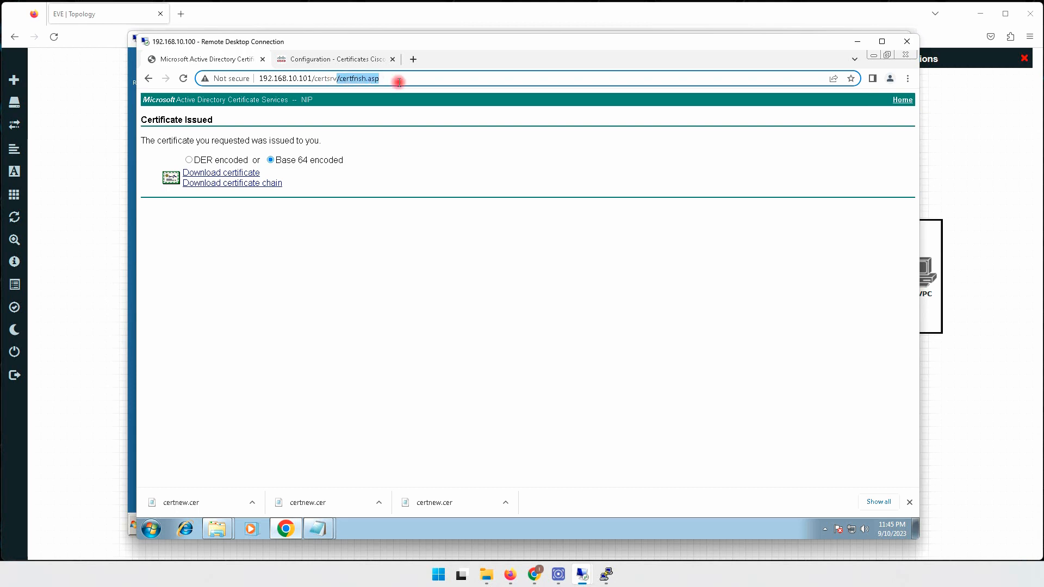
key(BackSpace)
key(Return)
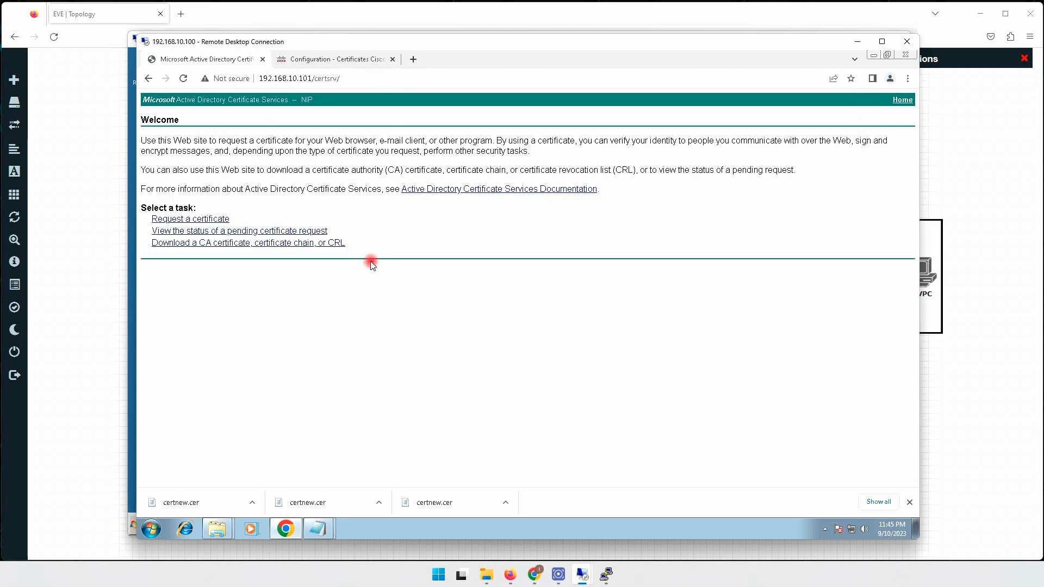
Start a new advanced certificate request and close the leftover and empty CSR windows in vManage.
click(196, 219)
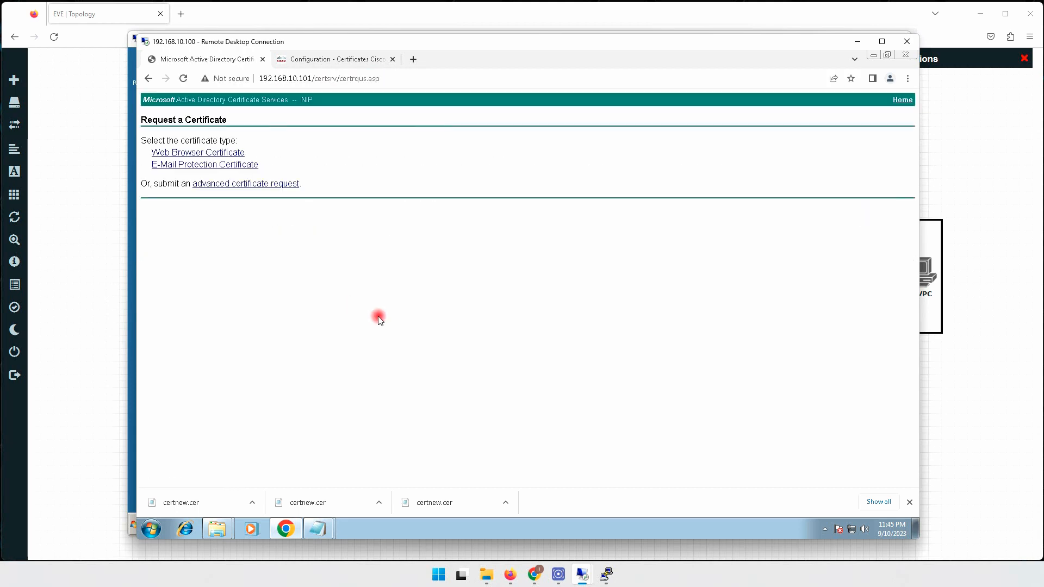
click(219, 184)
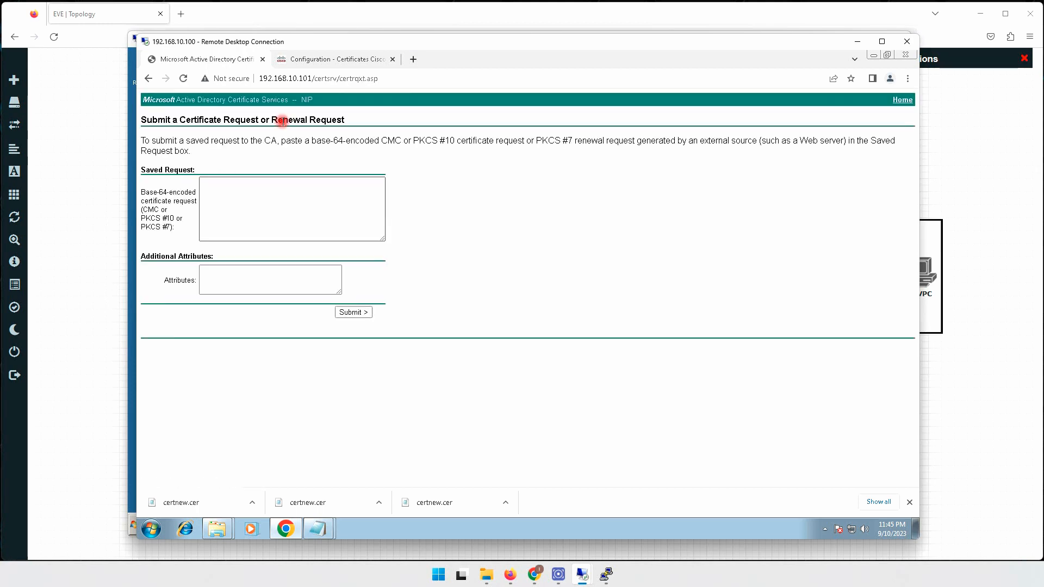
click(344, 63)
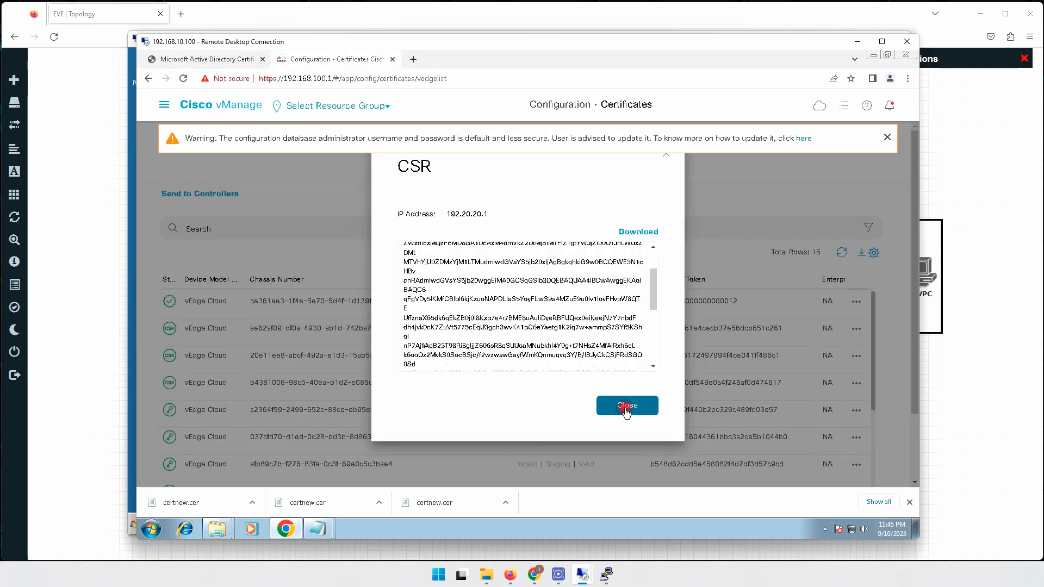
click(625, 407)
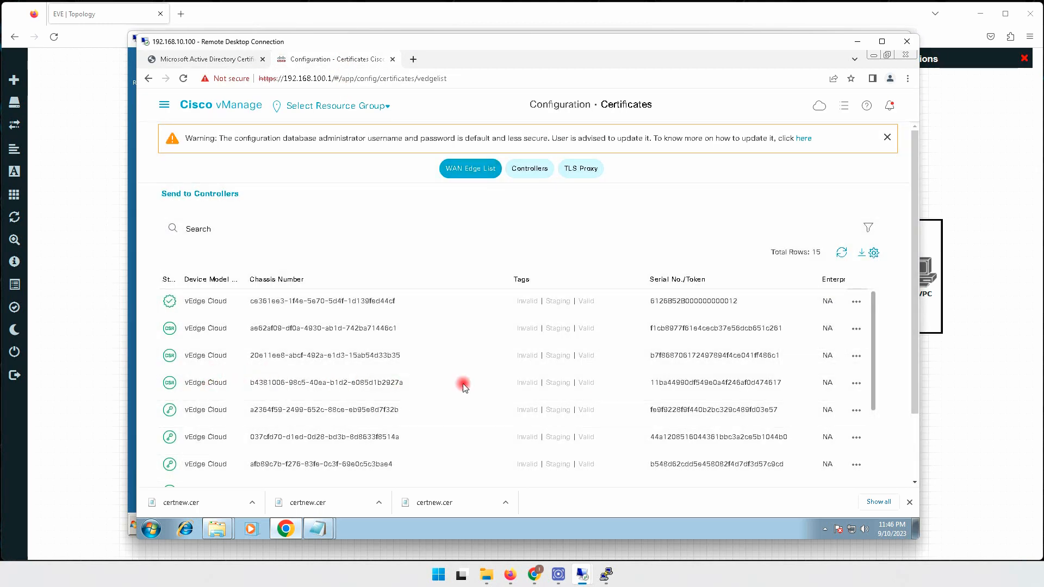
scroll(857, 386, down, 1)
click(856, 383)
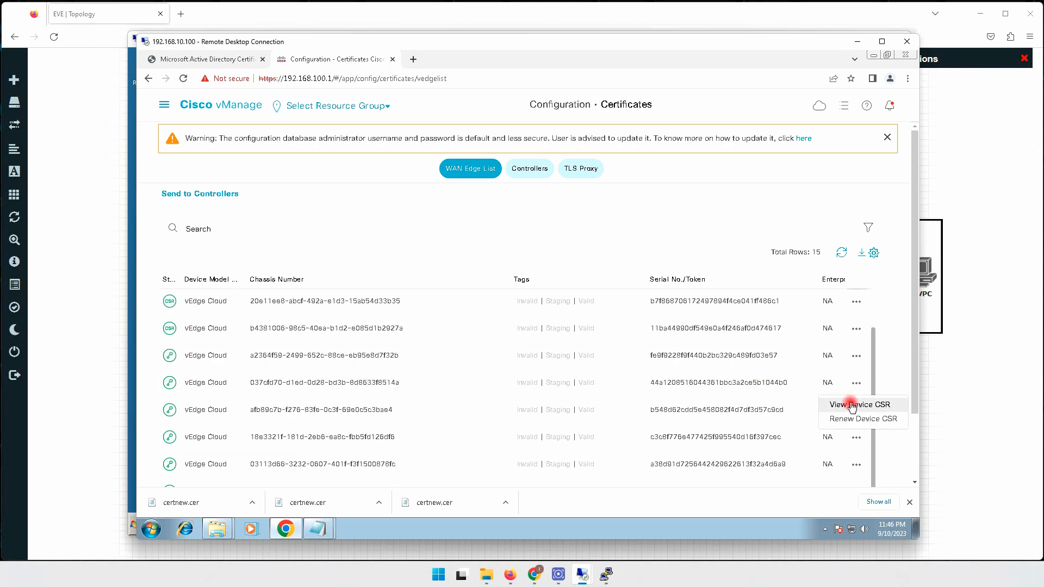
click(852, 405)
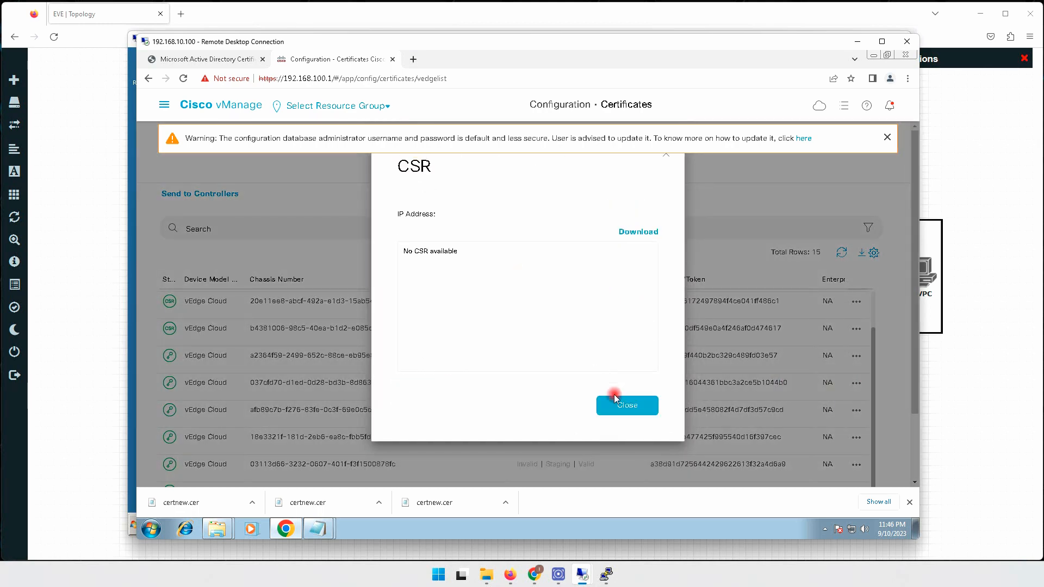
click(603, 407)
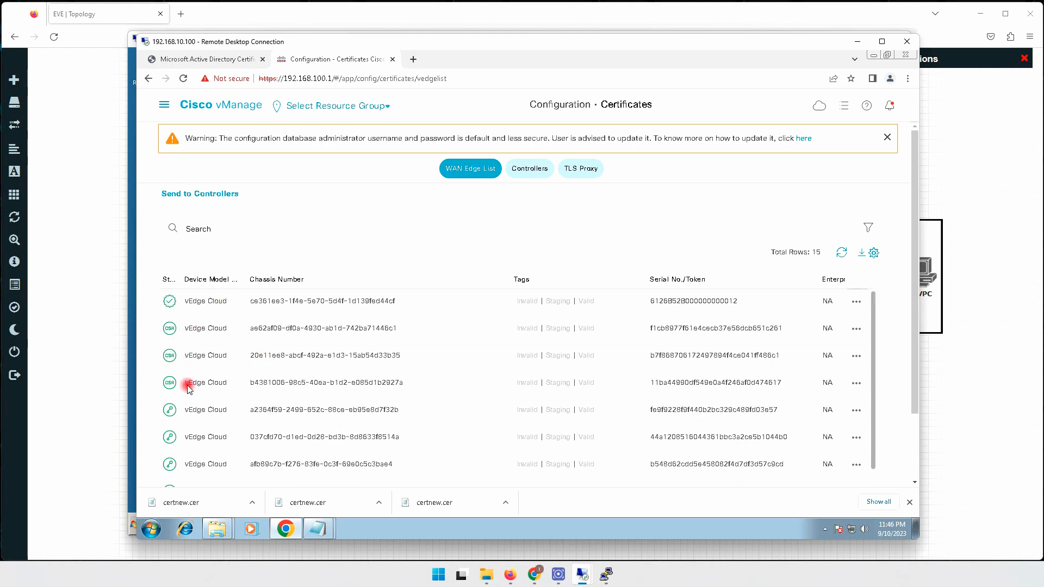
Paste row 4's (192.30.30.1) CSR into Saved Request and submit it as Request Id 21.
click(856, 383)
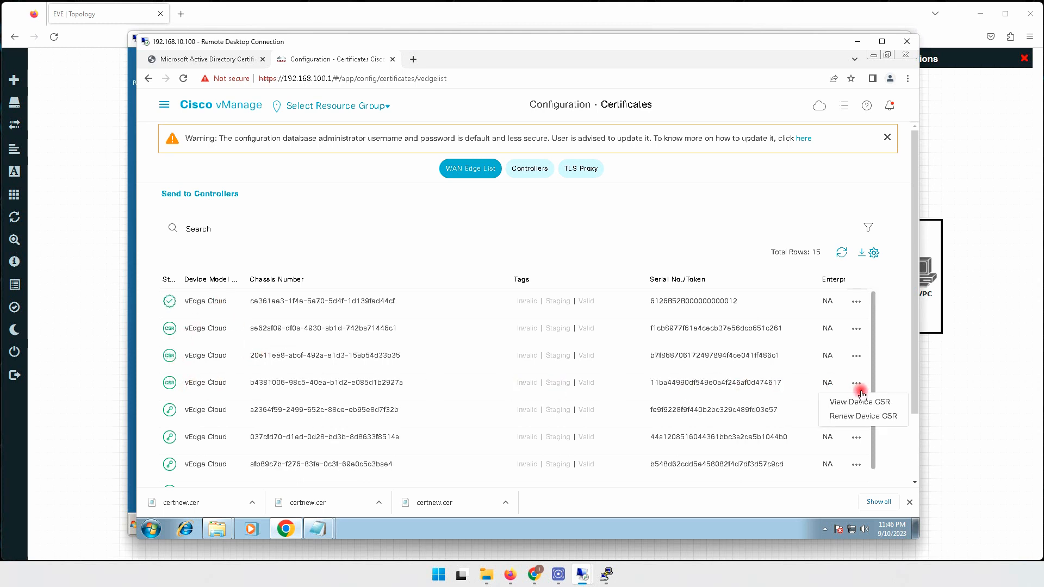
click(831, 401)
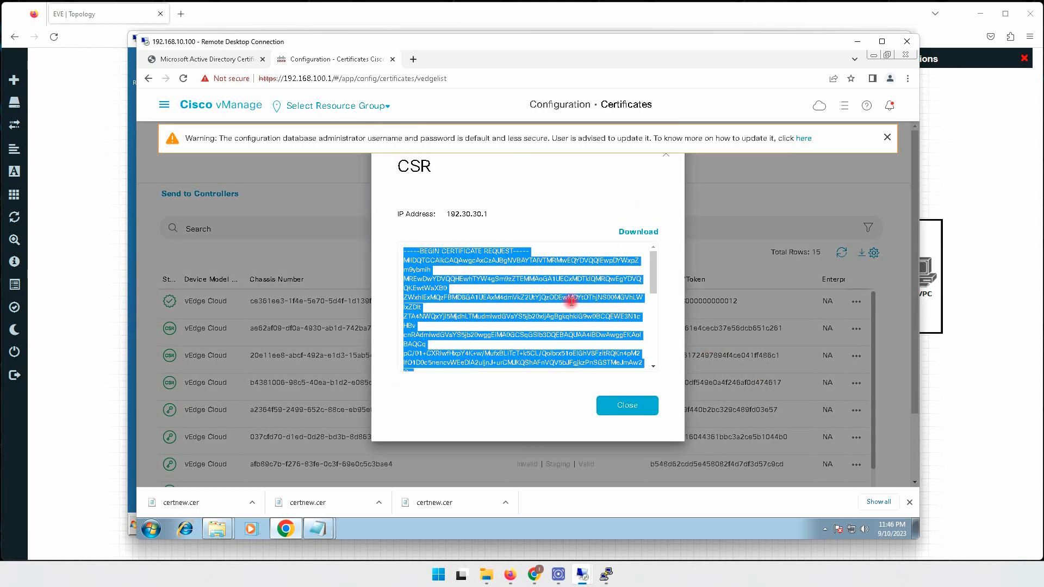
click(218, 59)
click(253, 182)
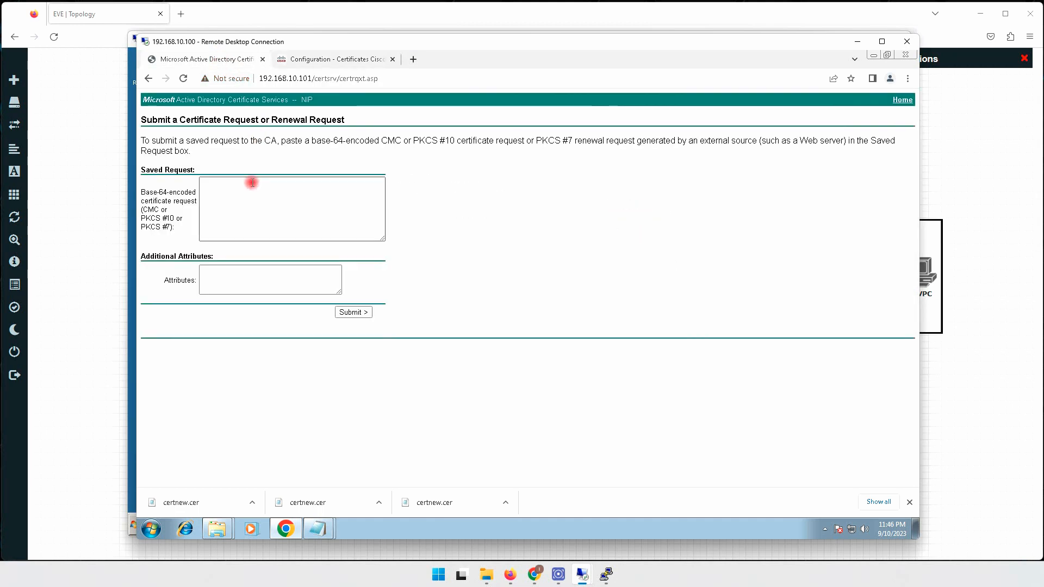
right_click(252, 184)
click(279, 247)
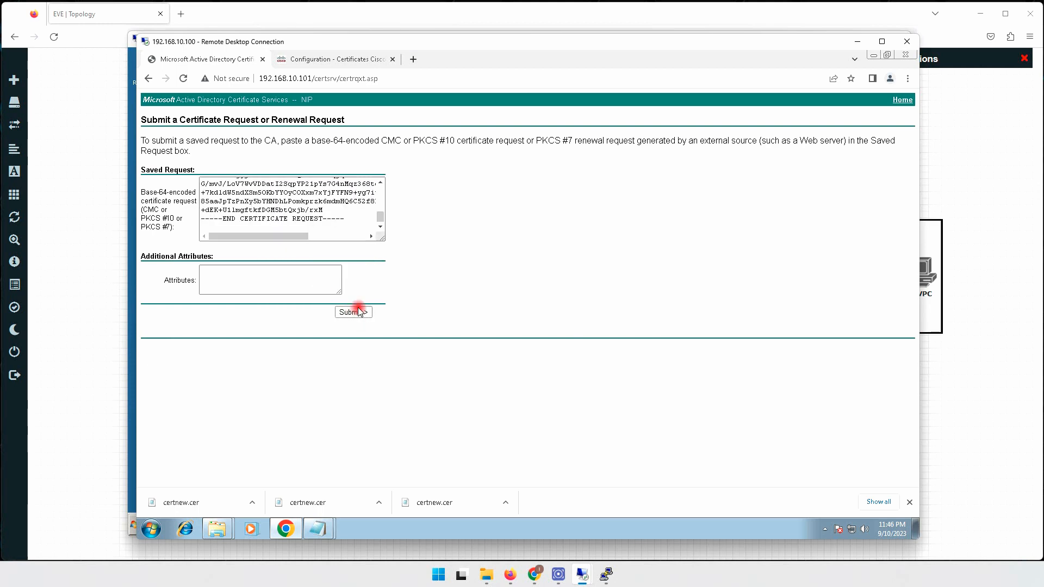
click(349, 310)
drag(201, 159, 223, 160)
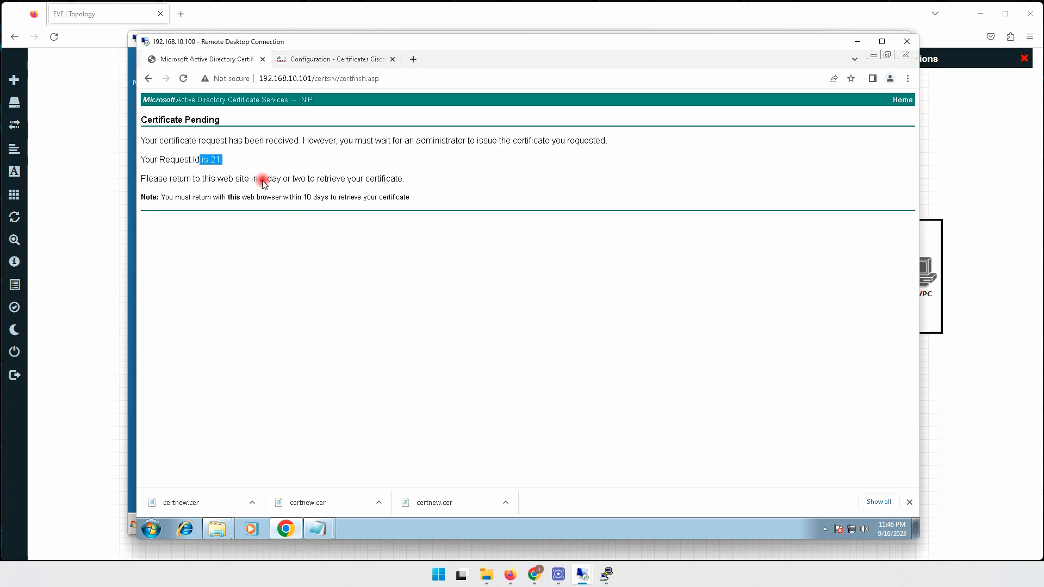
Refresh the CA's Pending Requests and issue request 21 via All Tasks > Issue.
mouse_move(615, 579)
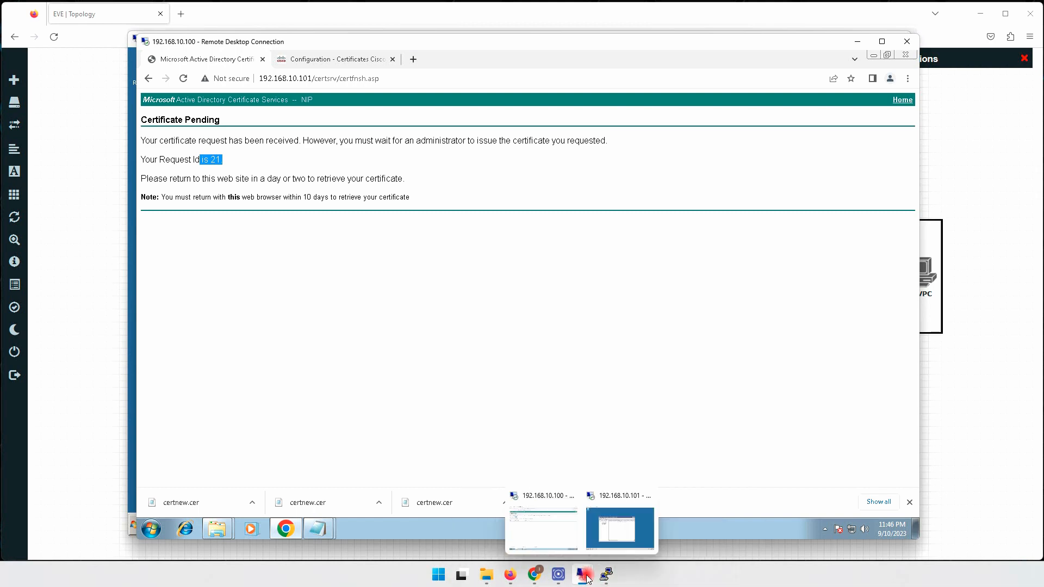
click(611, 530)
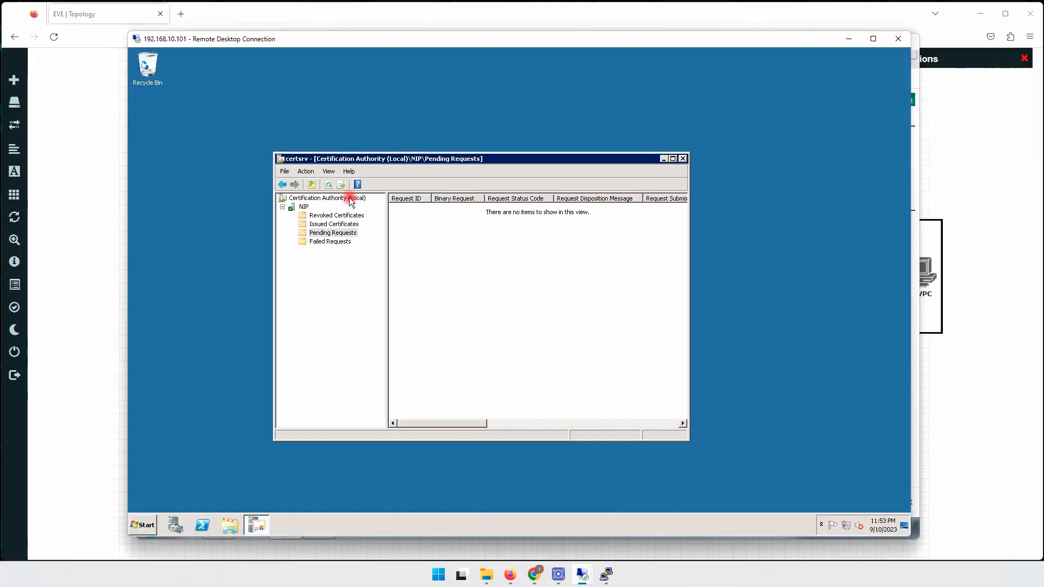
click(329, 185)
right_click(402, 208)
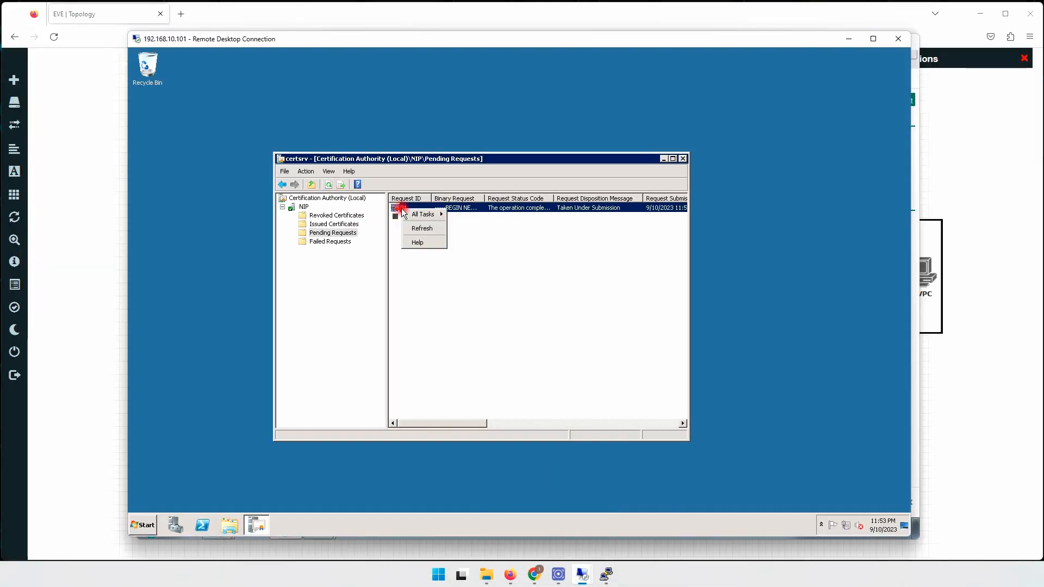
click(473, 237)
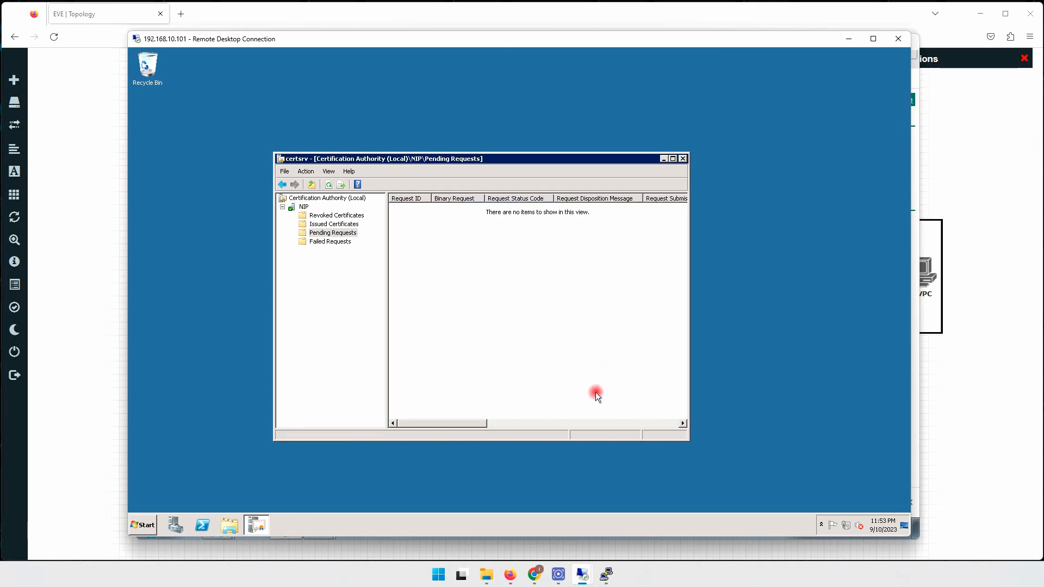
mouse_move(582, 576)
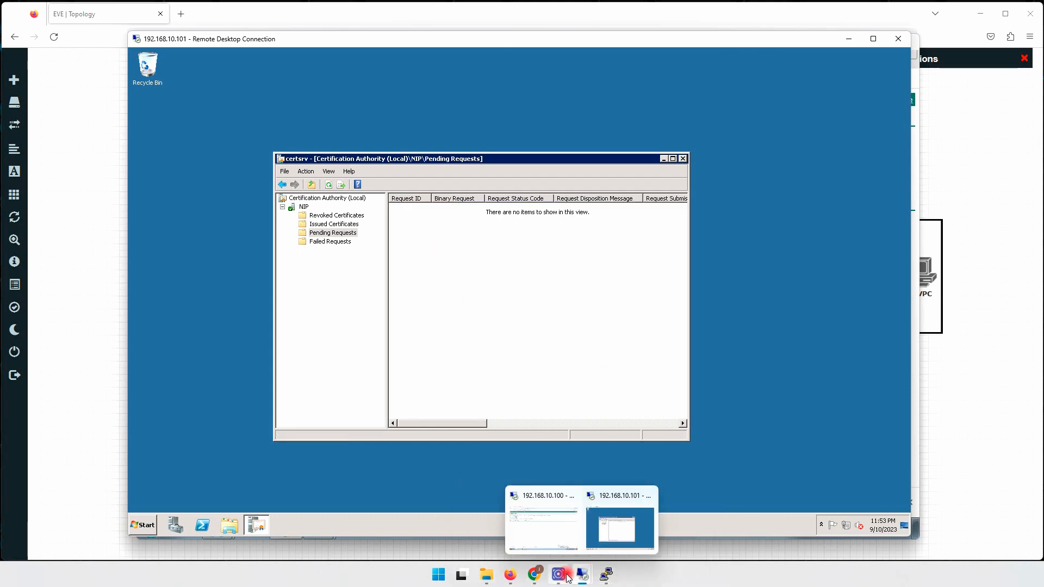
Download request 21's certificate in Base 64 as certnew.cer and show it in Downloads.
click(559, 530)
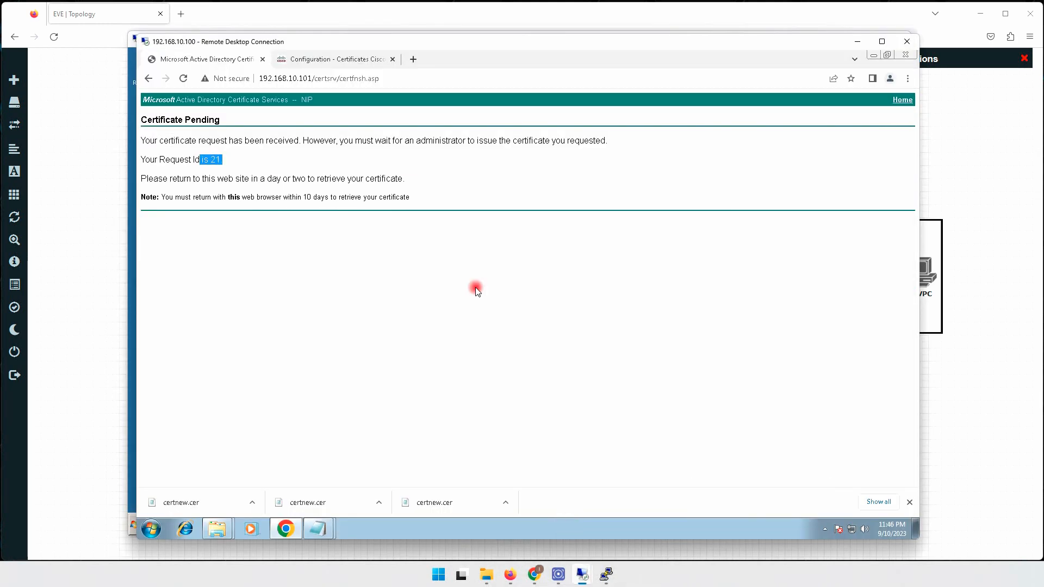
drag(336, 79, 426, 84)
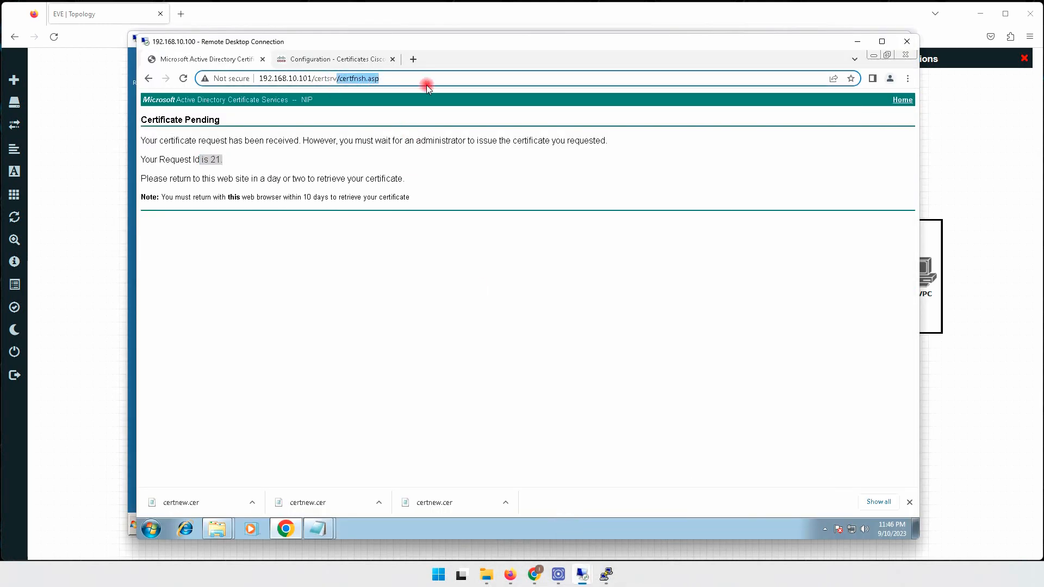
key(BackSpace)
key(Return)
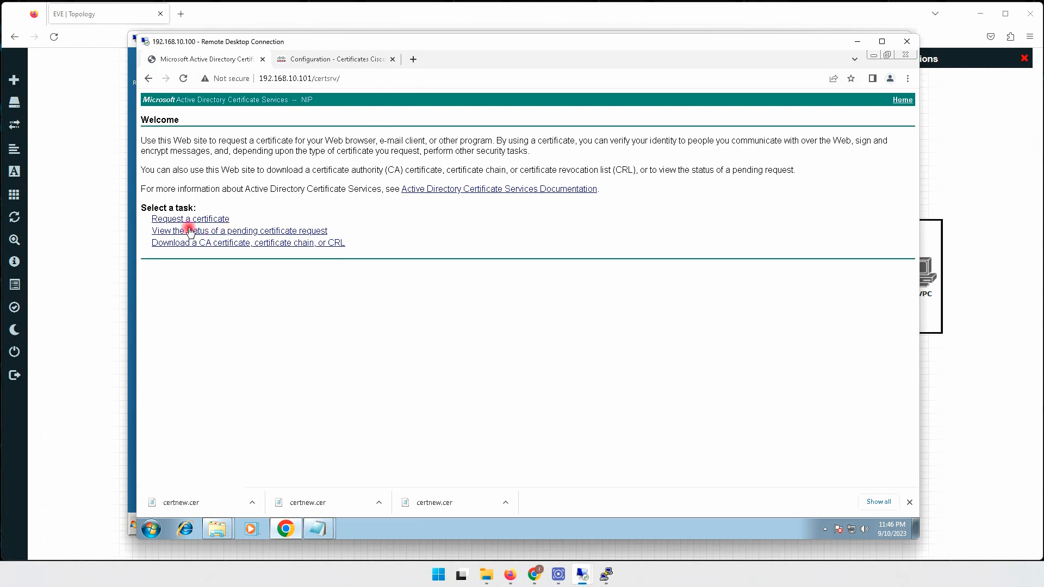
click(189, 231)
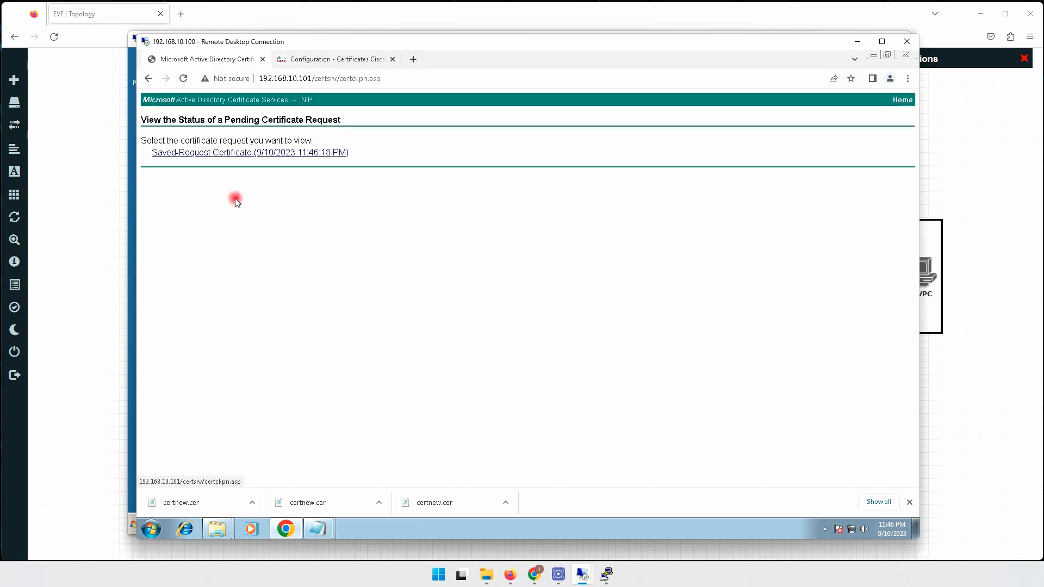
click(267, 156)
click(270, 159)
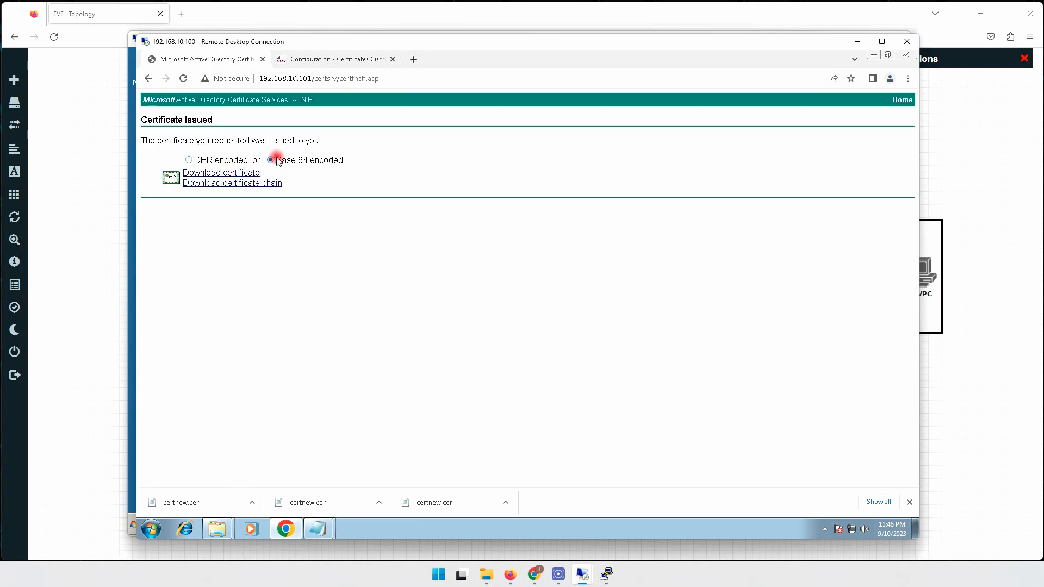
click(243, 173)
click(252, 502)
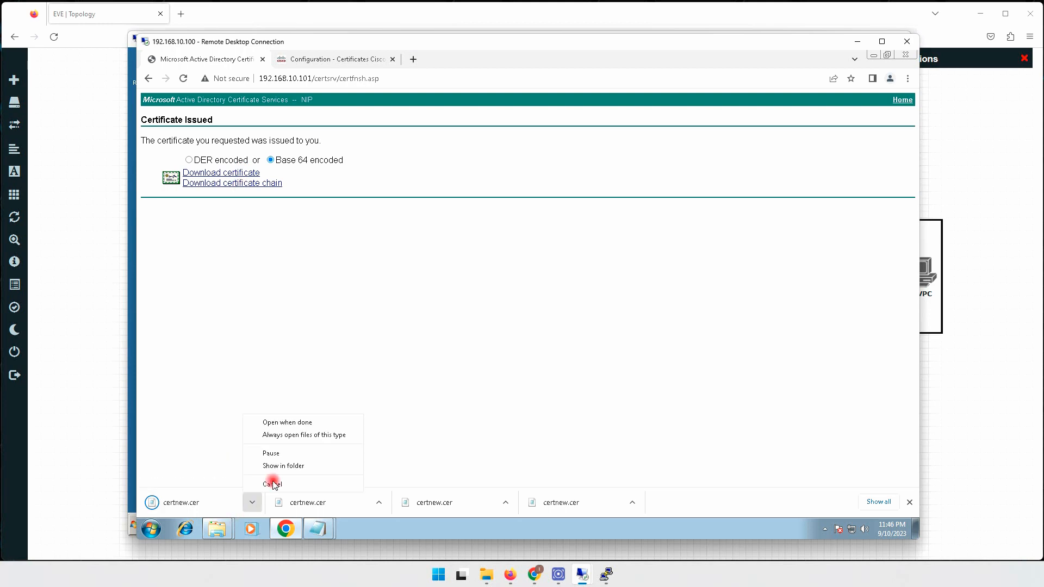
click(297, 465)
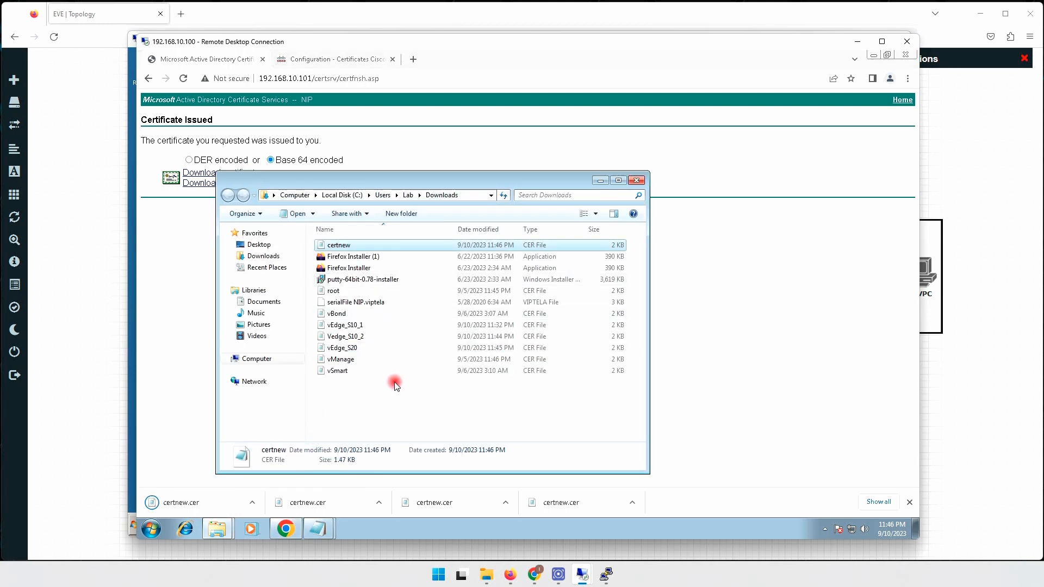
Rename the downloaded certificate file in Downloads to vEdge_s30.
key(F2)
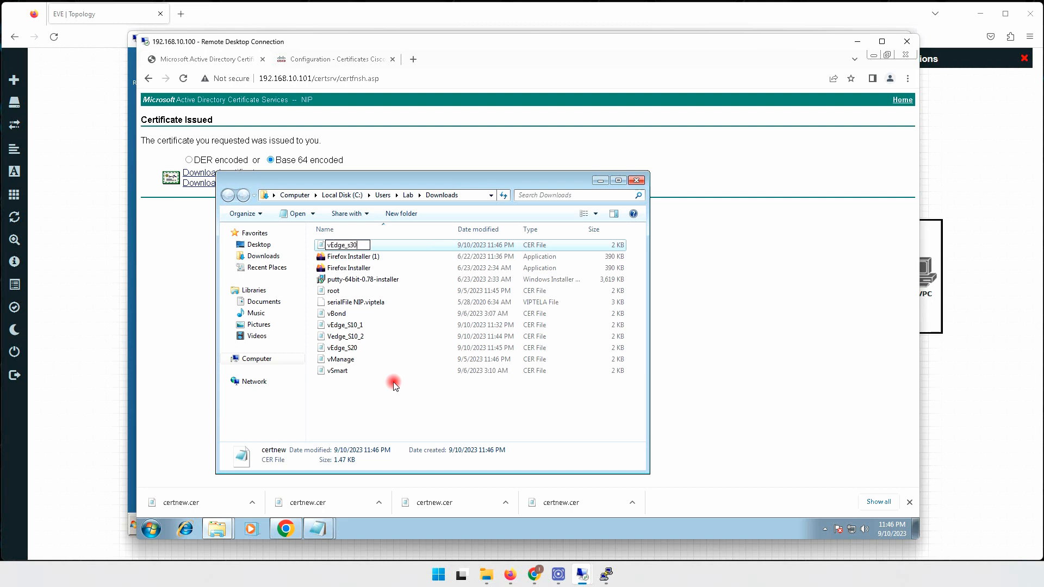
key(Return)
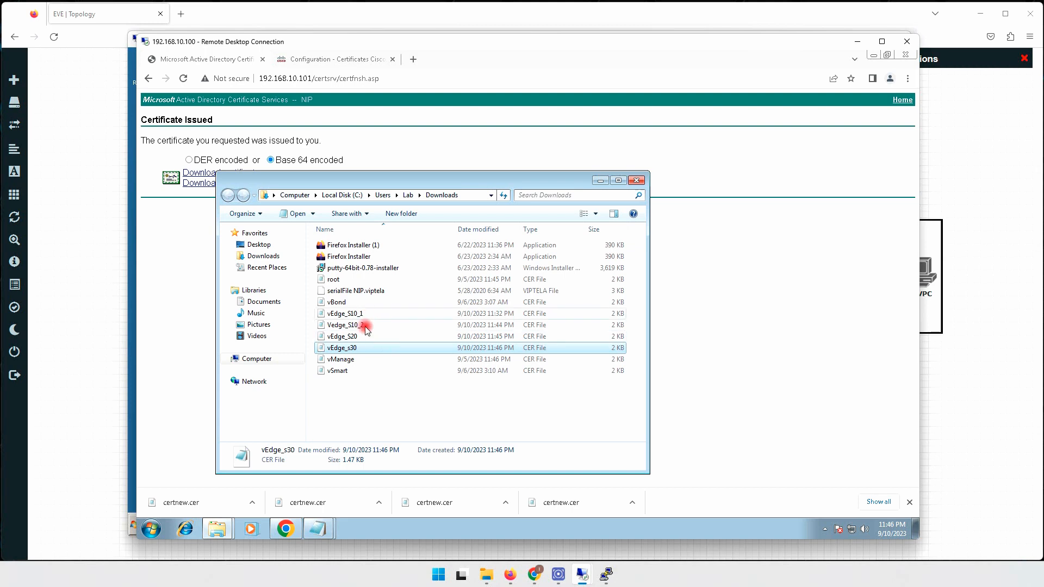
click(355, 337)
click(354, 347)
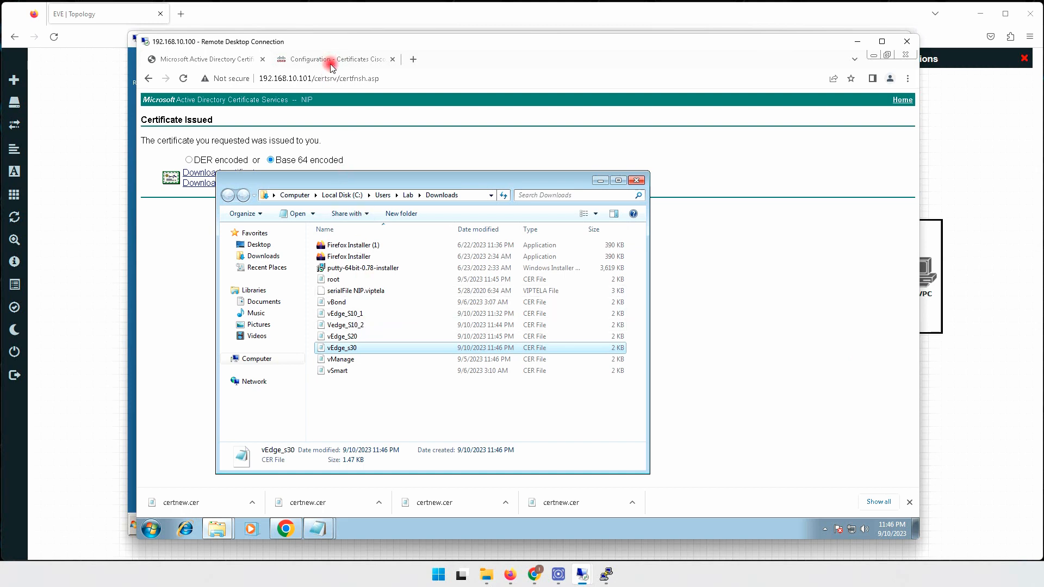
Open Vedge_S10_2 in Notepad, select its full certificate text, and return to vManage.
double_click(356, 325)
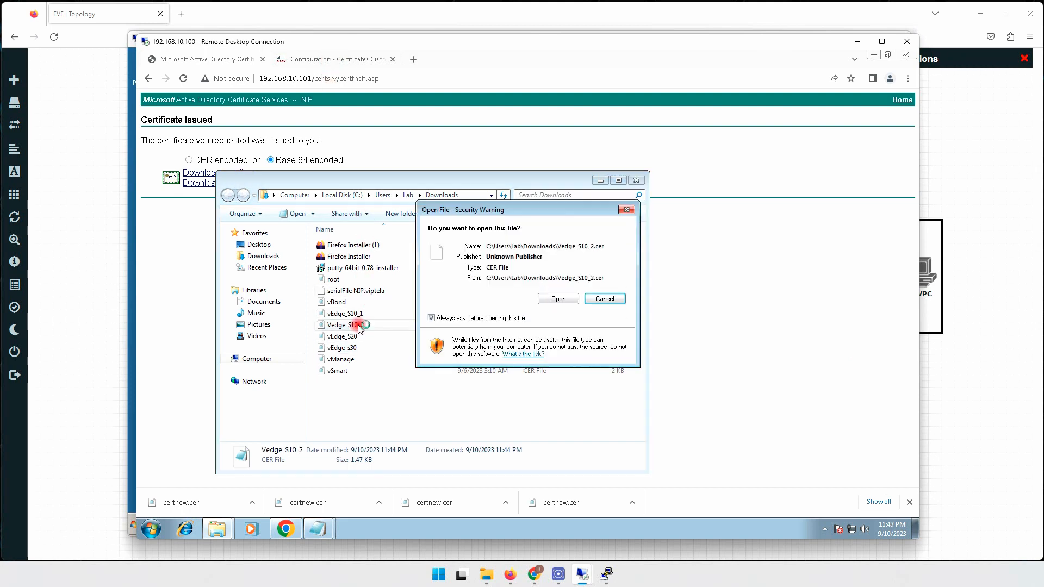
click(560, 300)
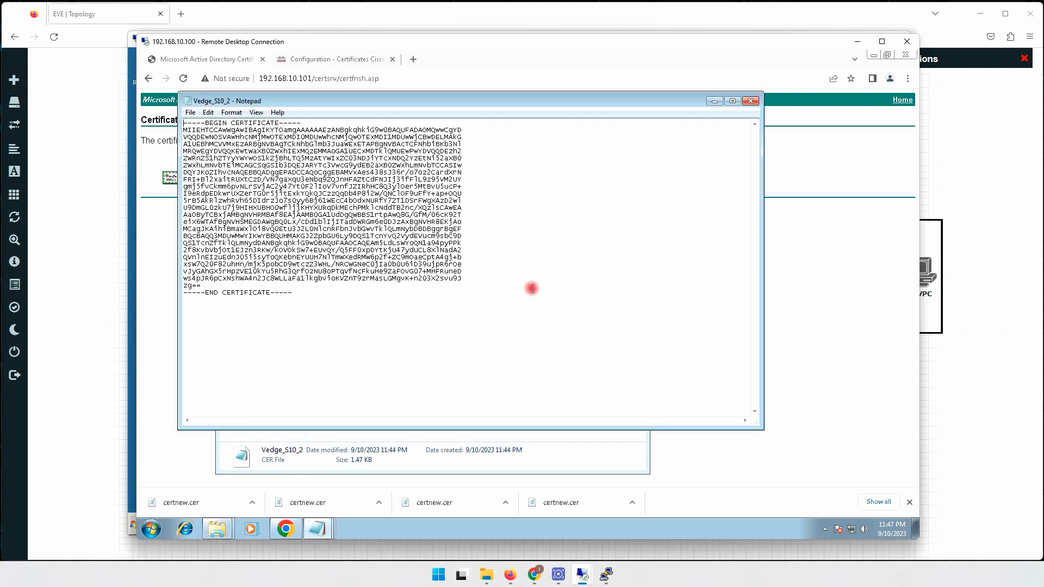
key(ctrl+a)
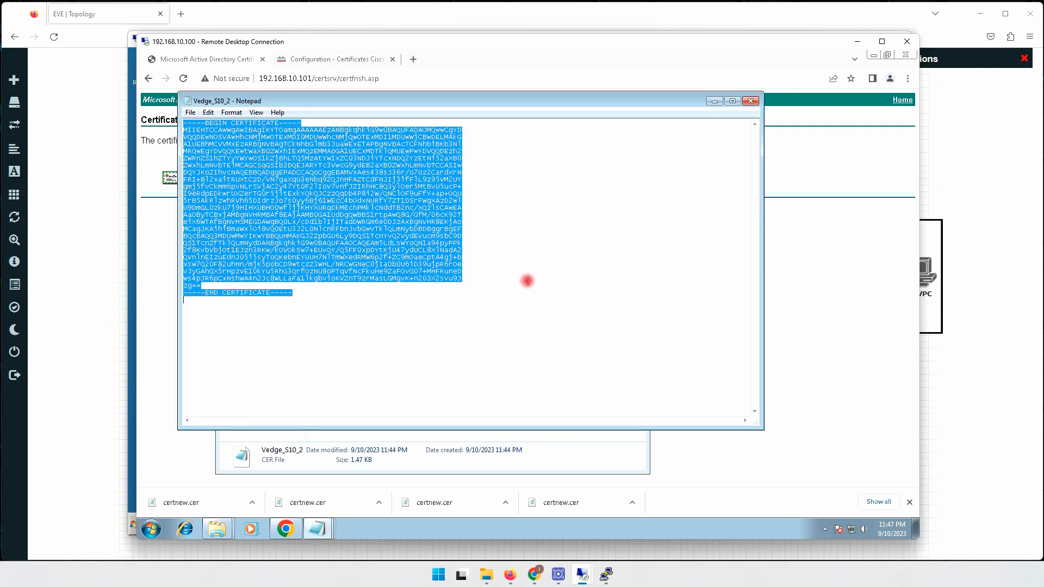
click(326, 60)
click(541, 270)
key(ctrl+a)
click(626, 407)
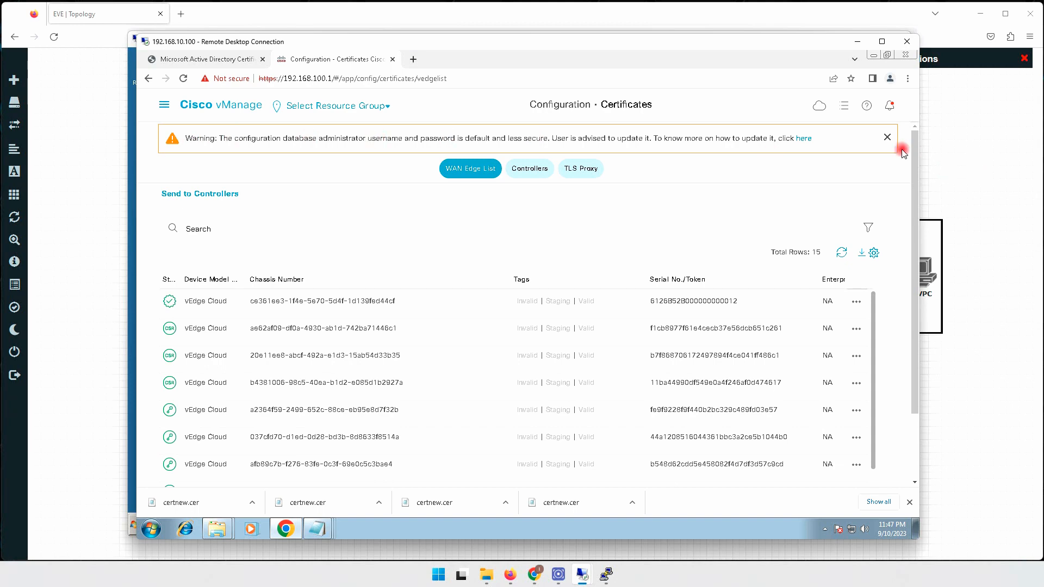
Paste the signed certificate into Install Certificate and install it for the 192.10.10.2 WAN Edge.
click(886, 137)
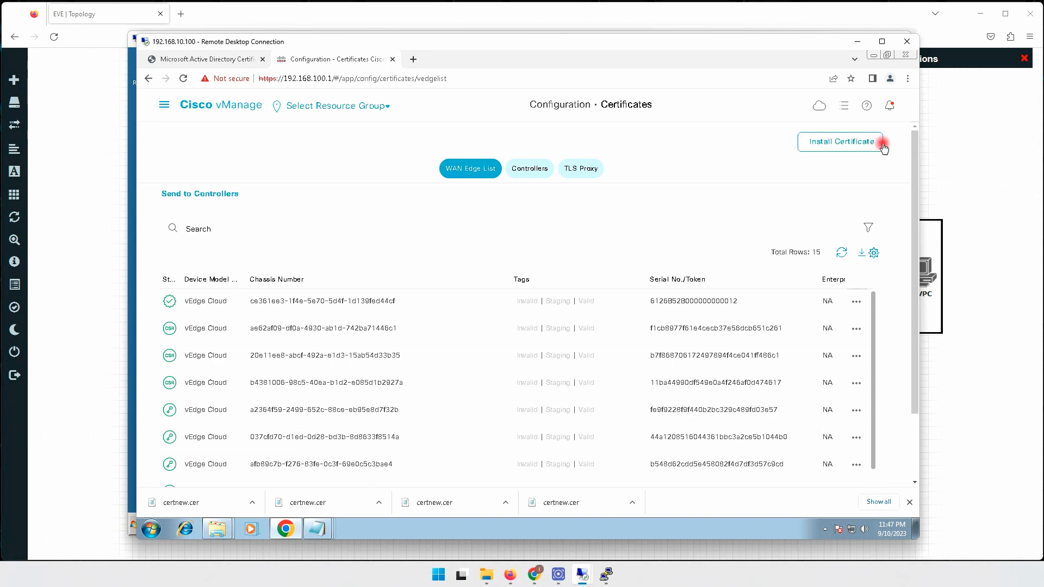
click(840, 143)
right_click(536, 244)
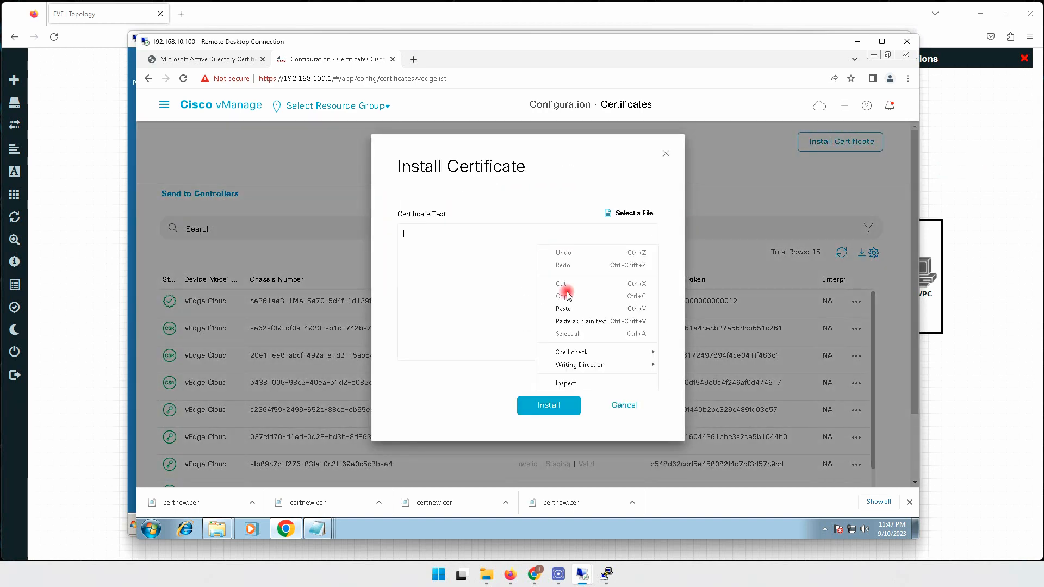
click(568, 309)
click(548, 405)
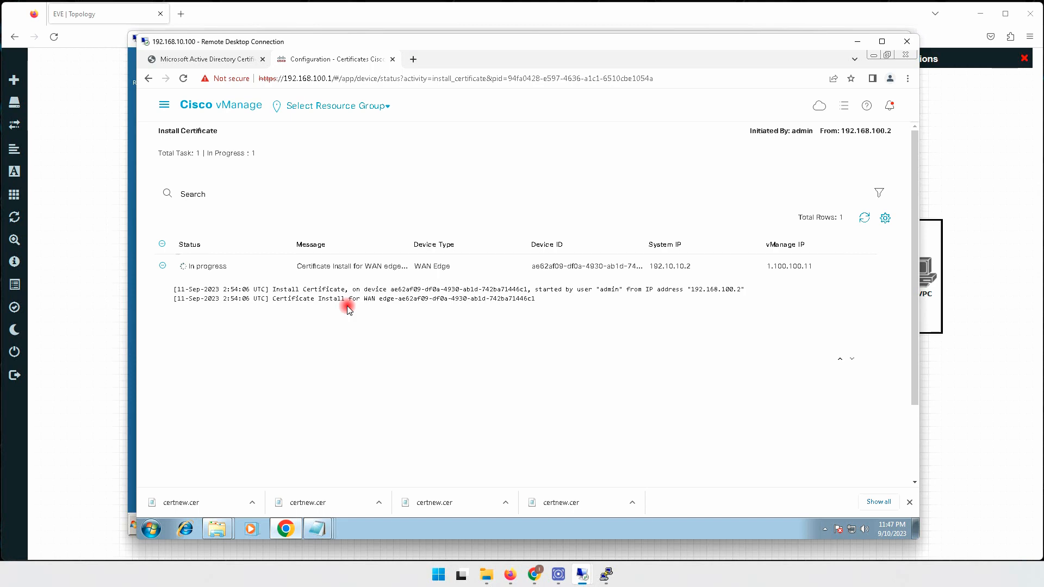
click(163, 109)
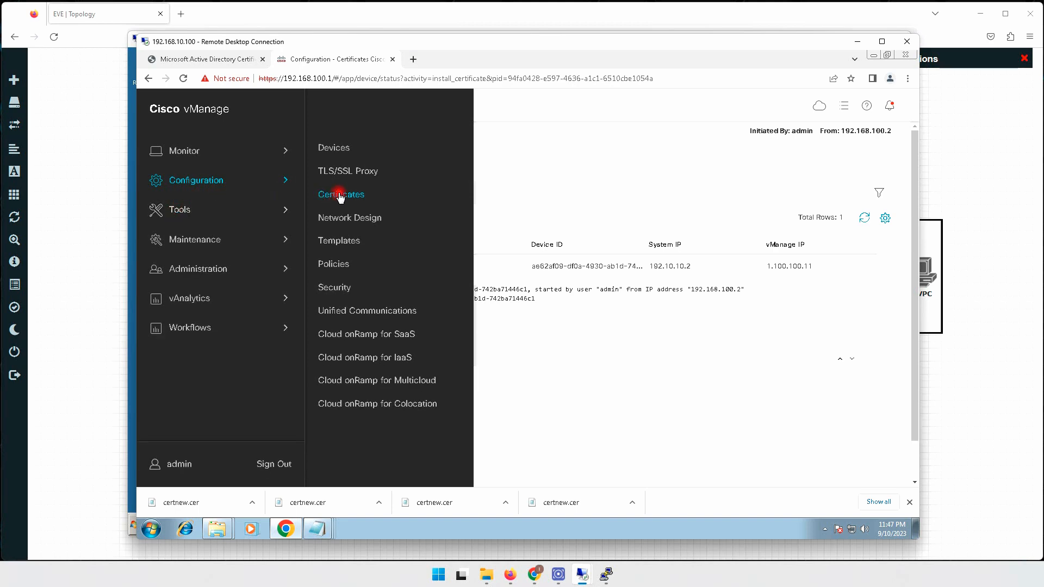
On the Certificates page, review the completed 192.10.10.2 install task, then close the task panel.
click(338, 192)
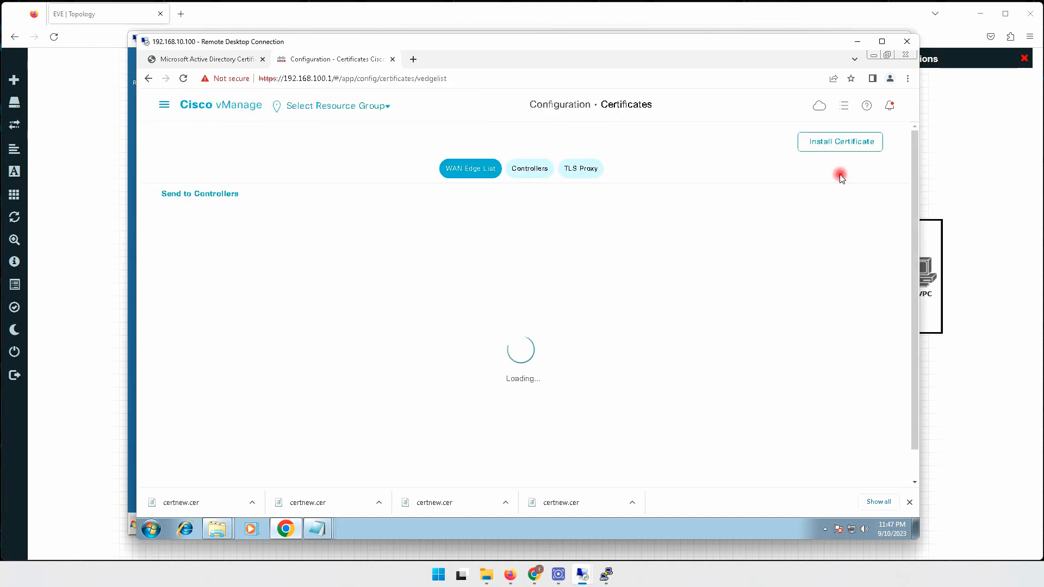
click(844, 106)
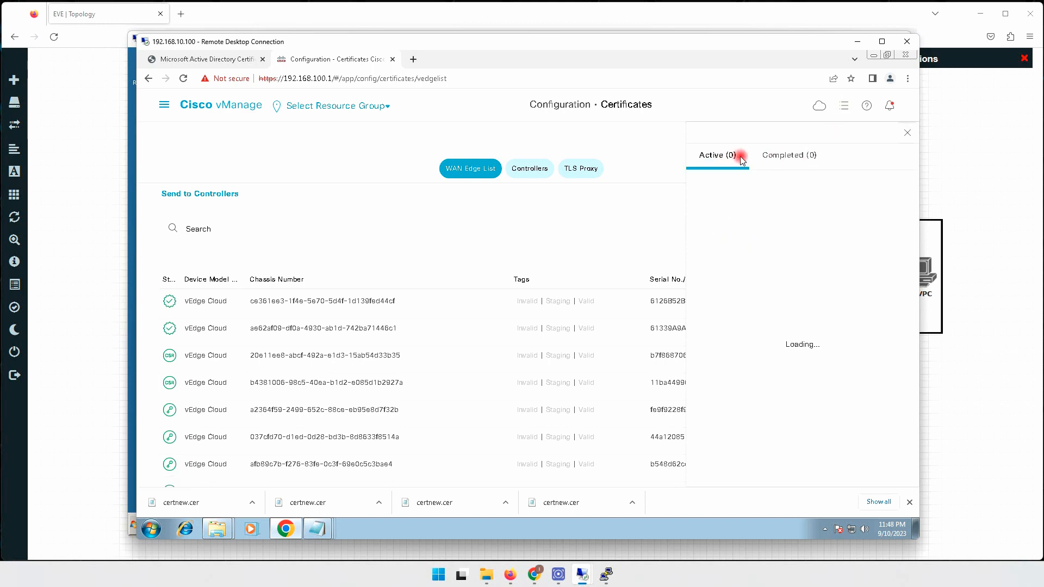
click(791, 157)
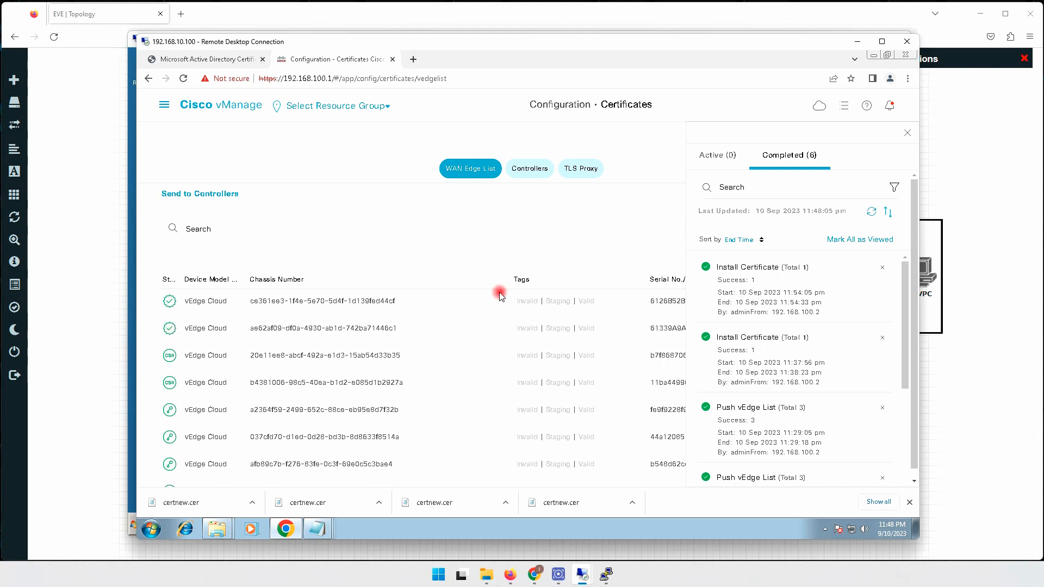
click(907, 133)
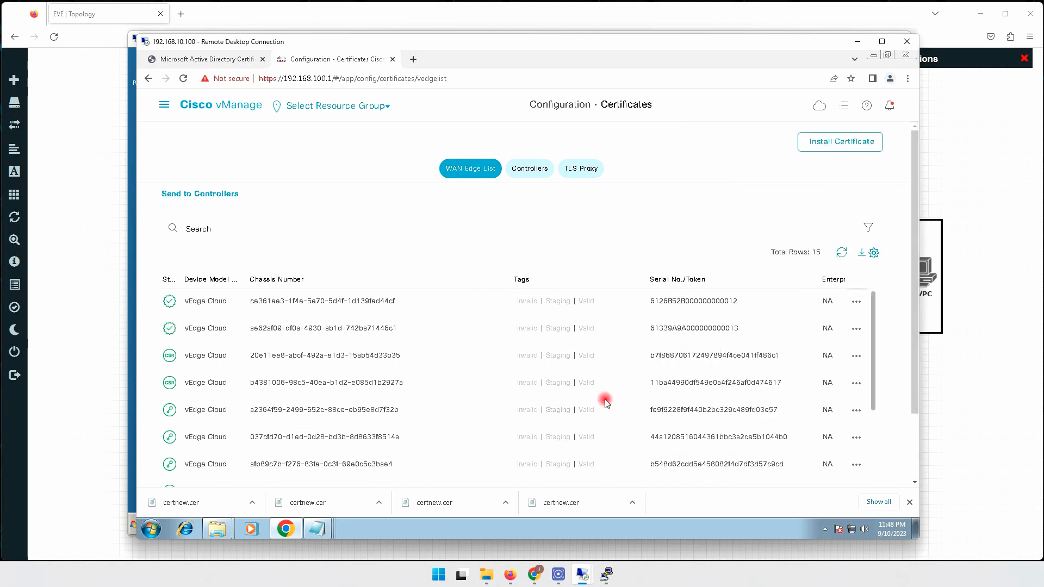
Copy the vEdge_S20.cer text from Notepad and install it for the 192.20.20.1 WAN Edge.
click(823, 142)
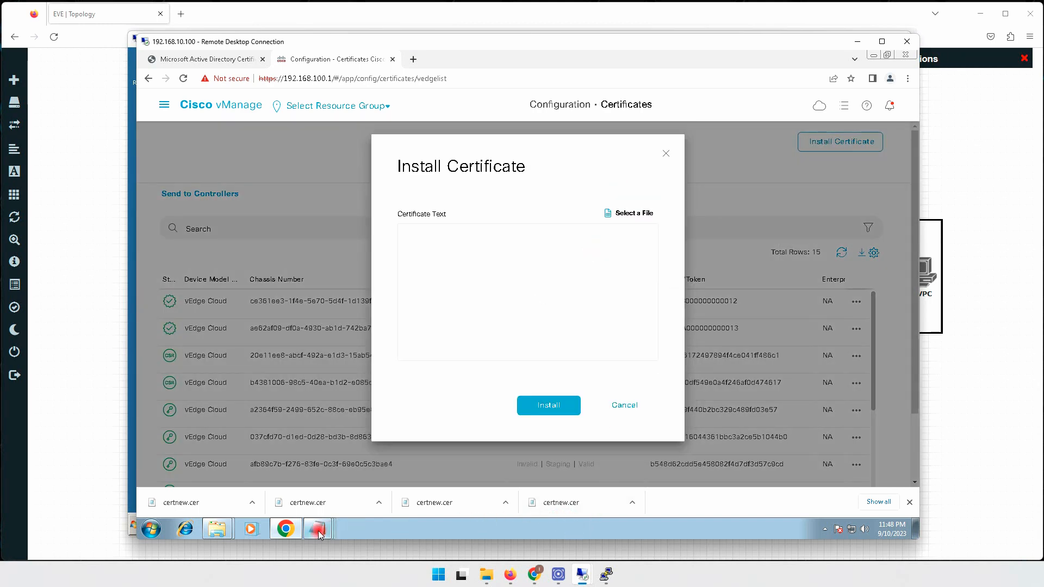
click(216, 530)
click(217, 503)
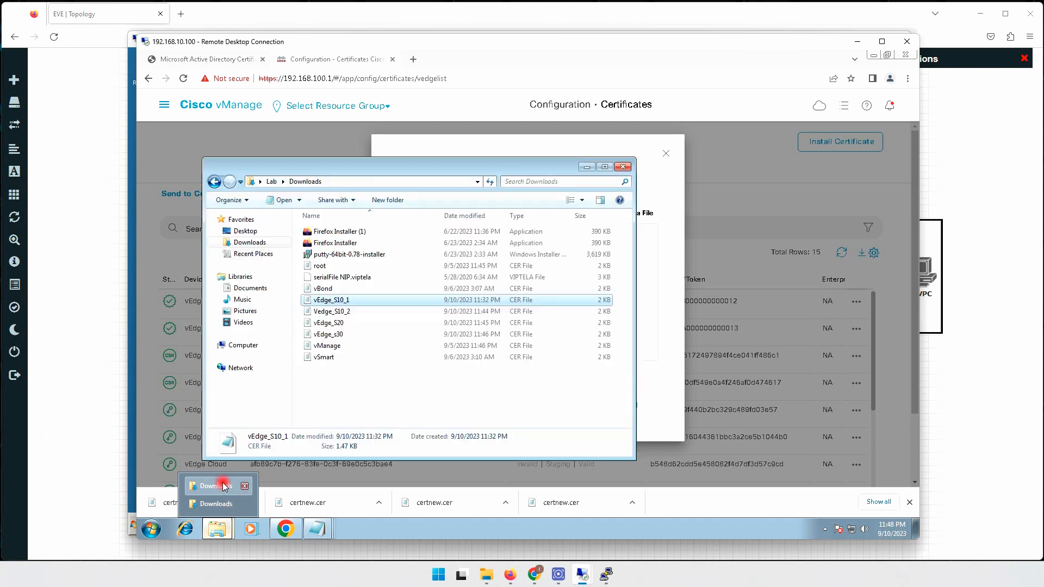
double_click(337, 323)
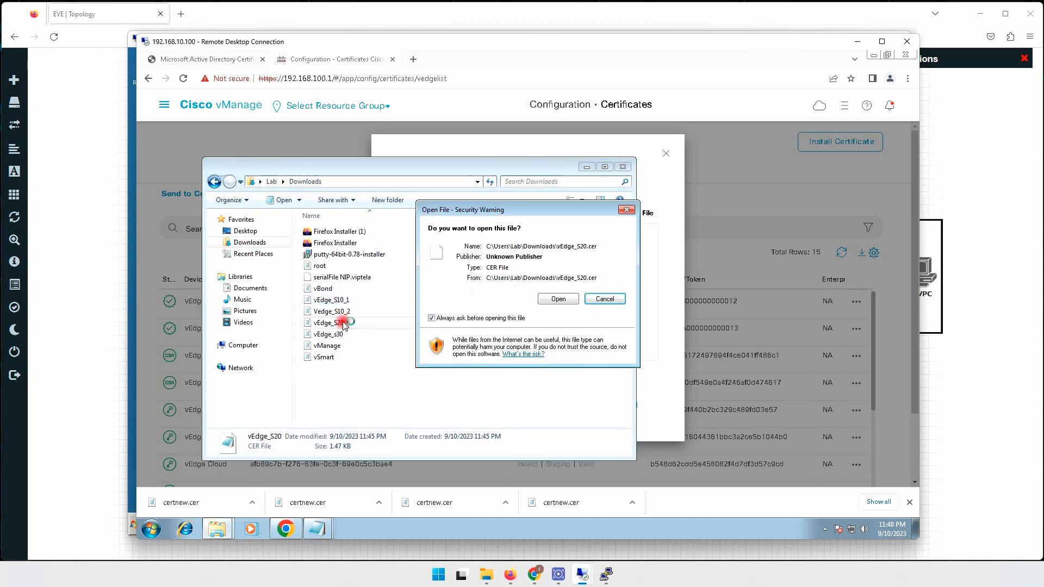
click(552, 298)
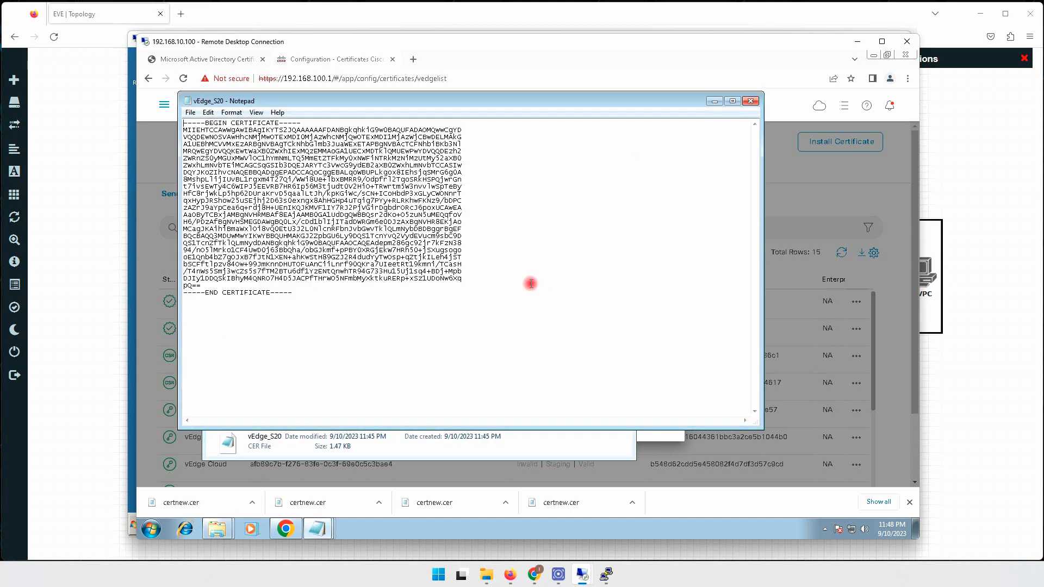
key(ctrl+a)
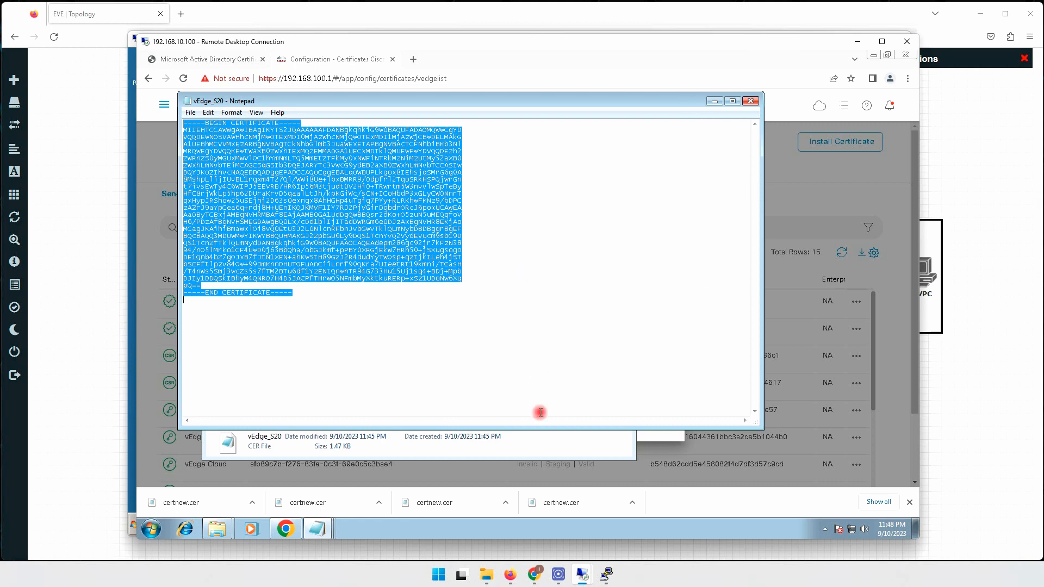
click(565, 438)
click(674, 436)
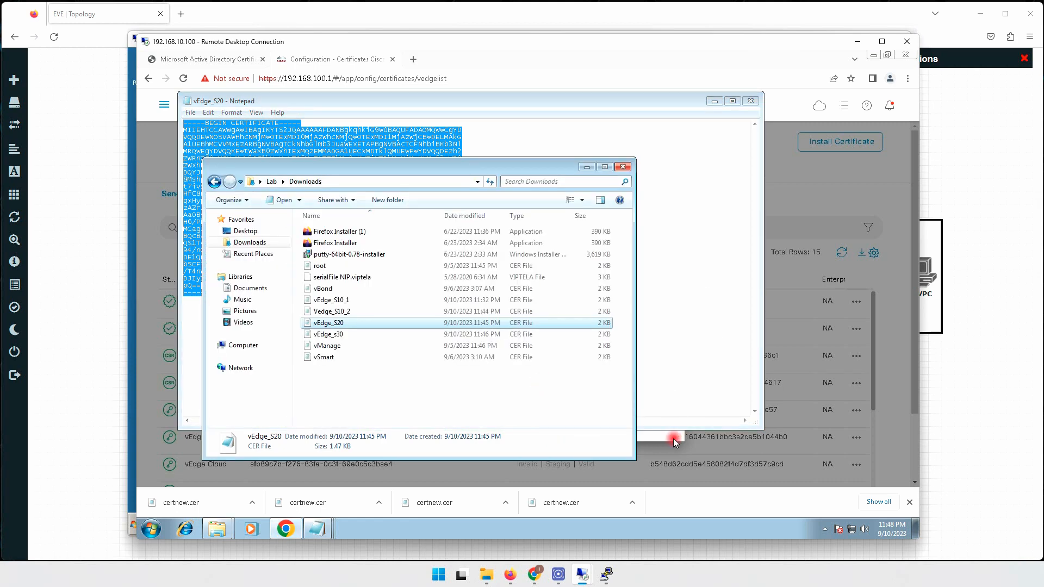
right_click(520, 291)
click(545, 349)
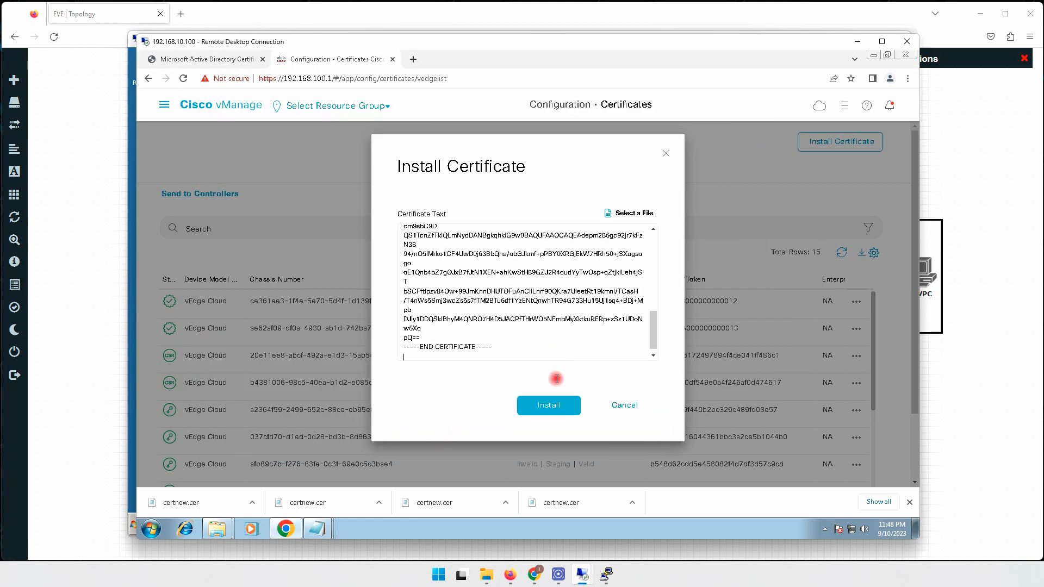
click(553, 405)
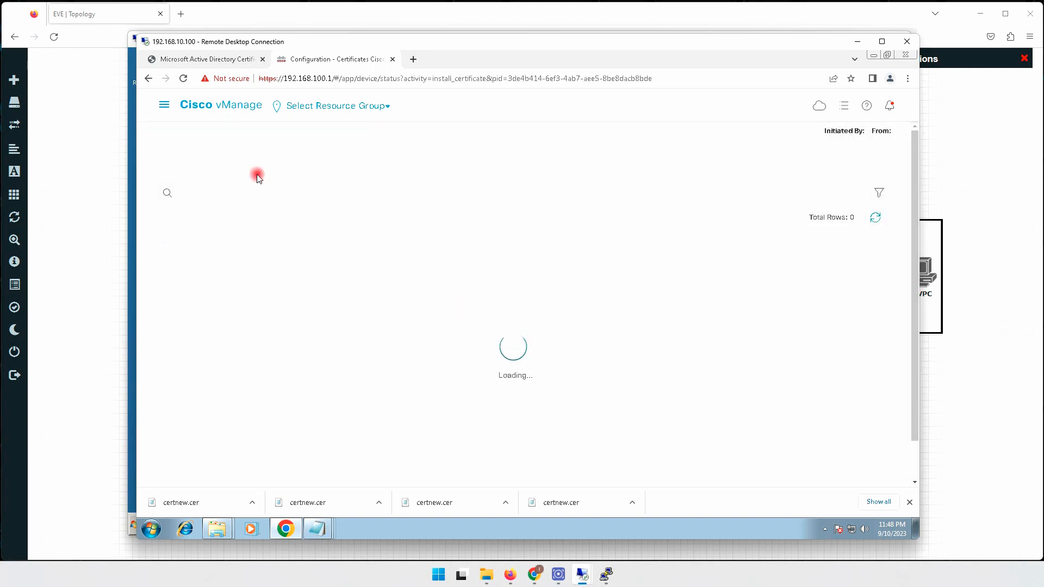
Start Install Certificate on the Certificates page and copy the vEdge_s30.cer text from Notepad.
click(164, 104)
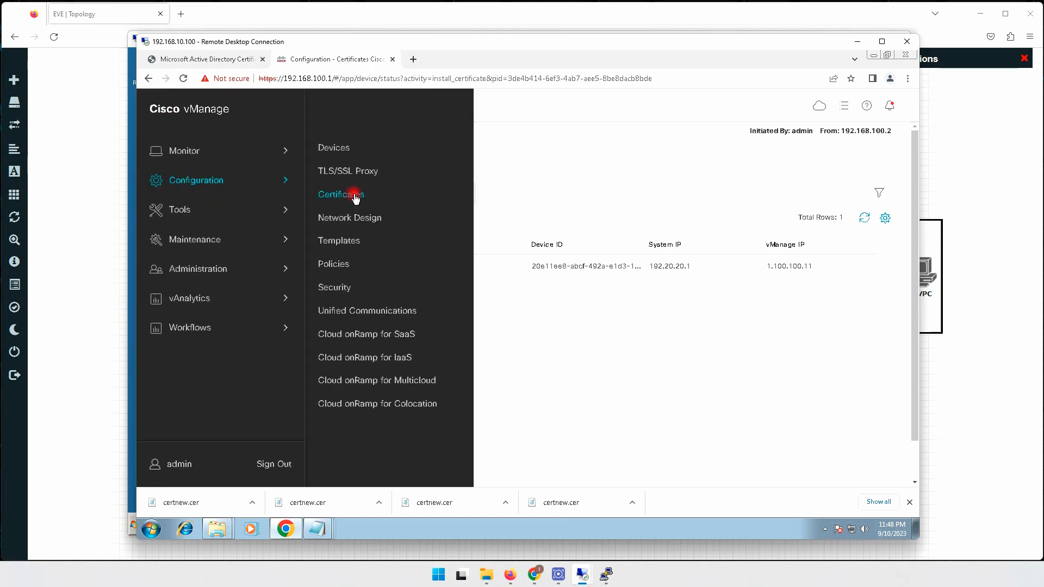
click(354, 196)
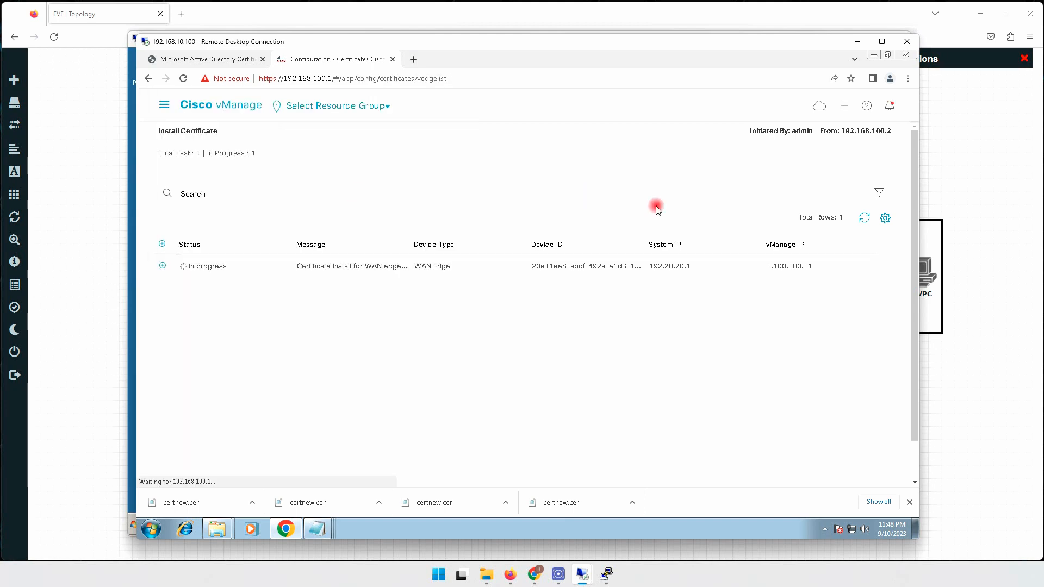
click(833, 142)
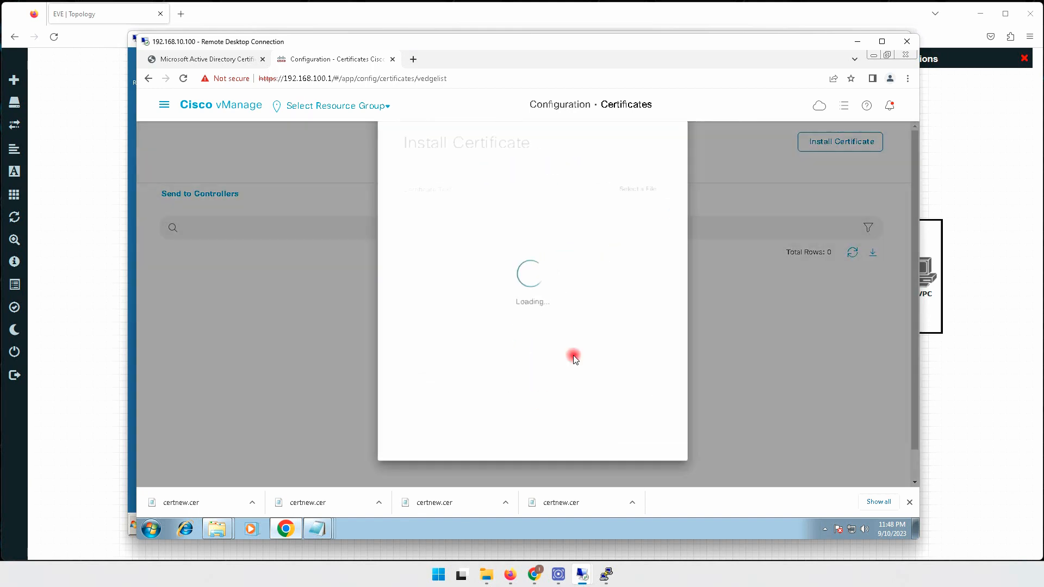
mouse_move(509, 574)
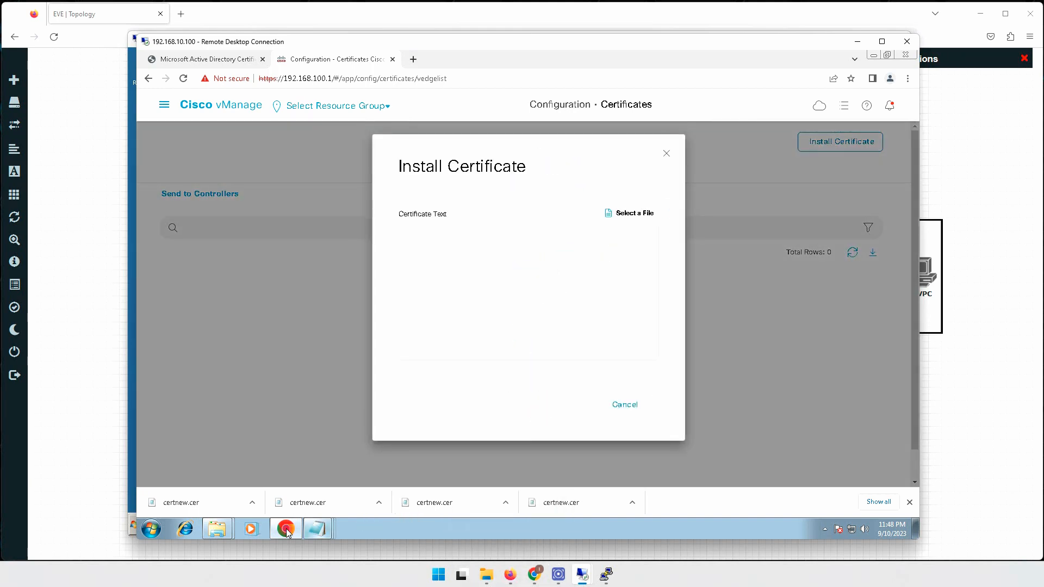
mouse_move(217, 530)
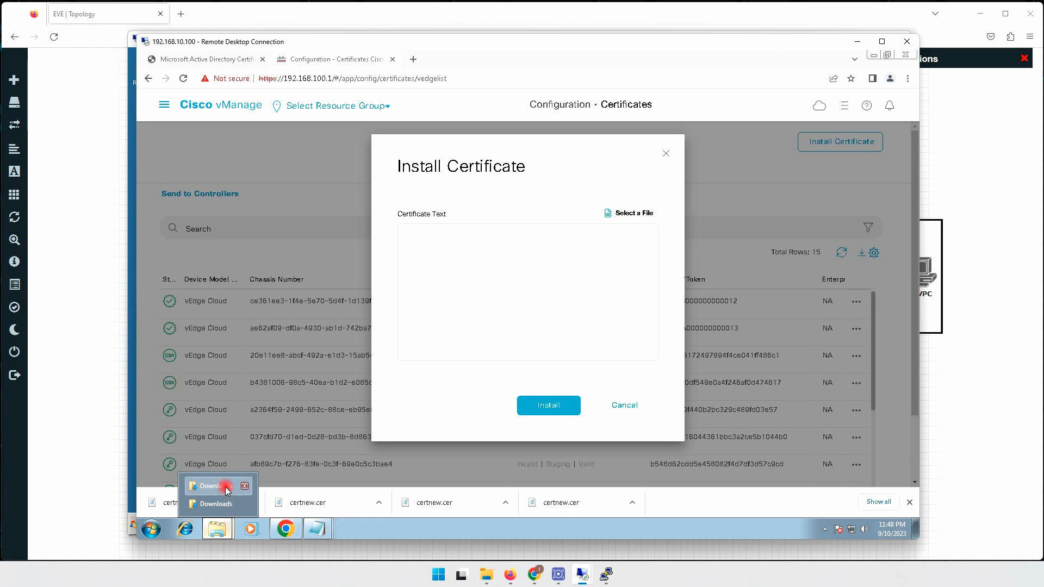
click(233, 505)
double_click(334, 334)
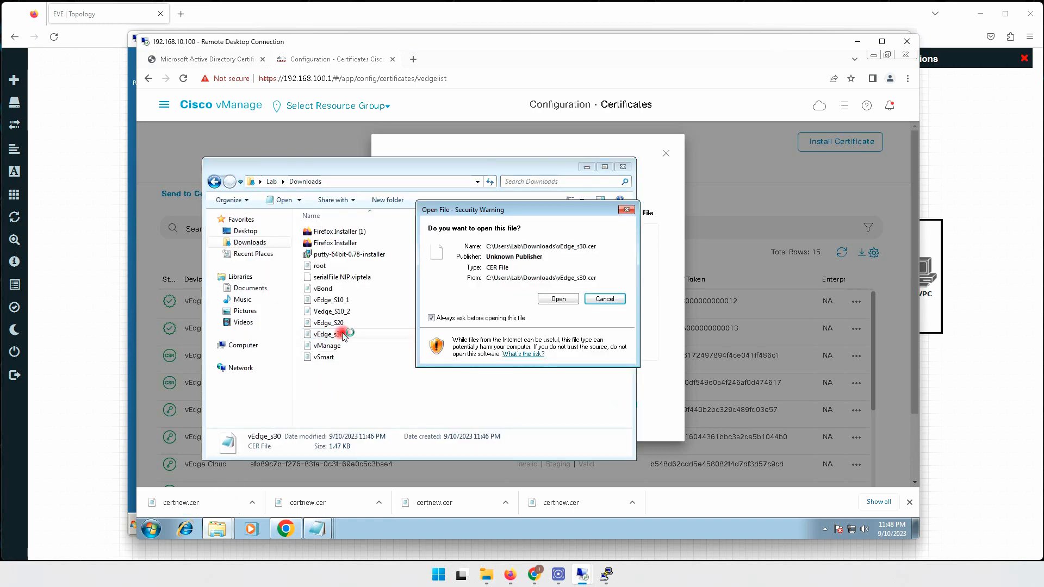
click(562, 296)
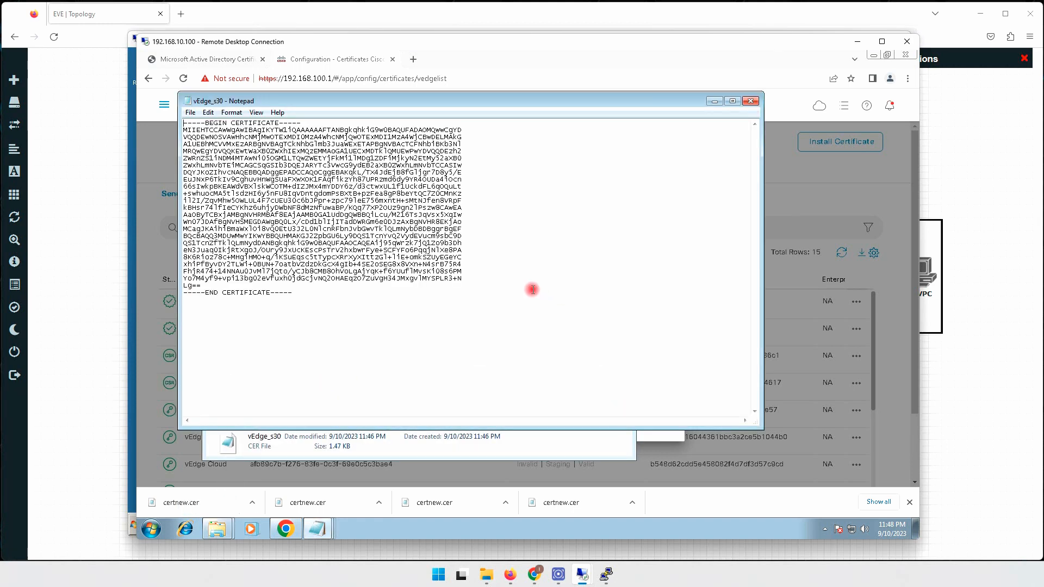
key(ctrl+a)
right_click(389, 212)
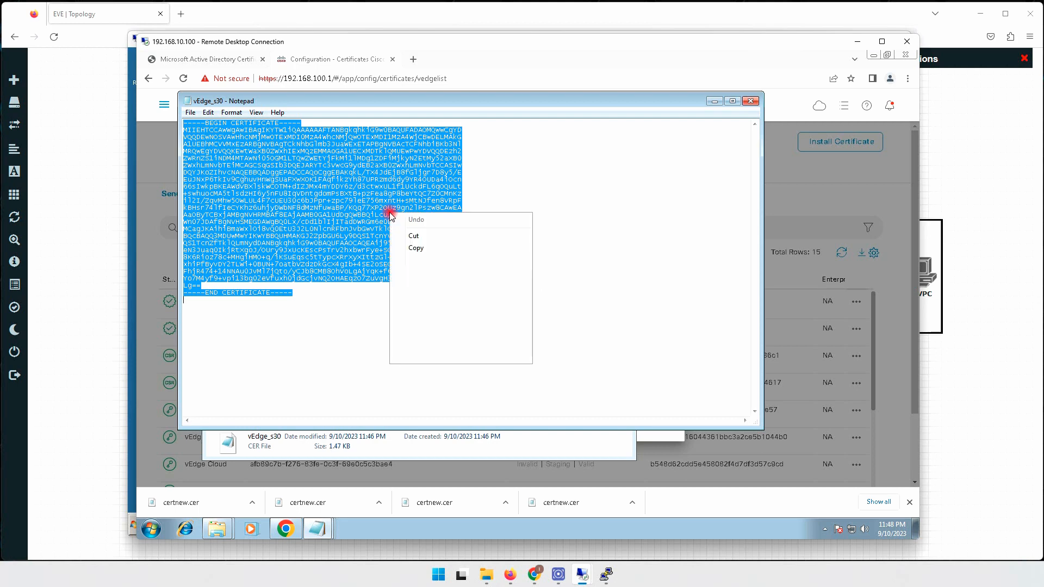
click(413, 248)
Paste the vEdge_s30 certificate into Certificate Text and submit the install.
click(817, 137)
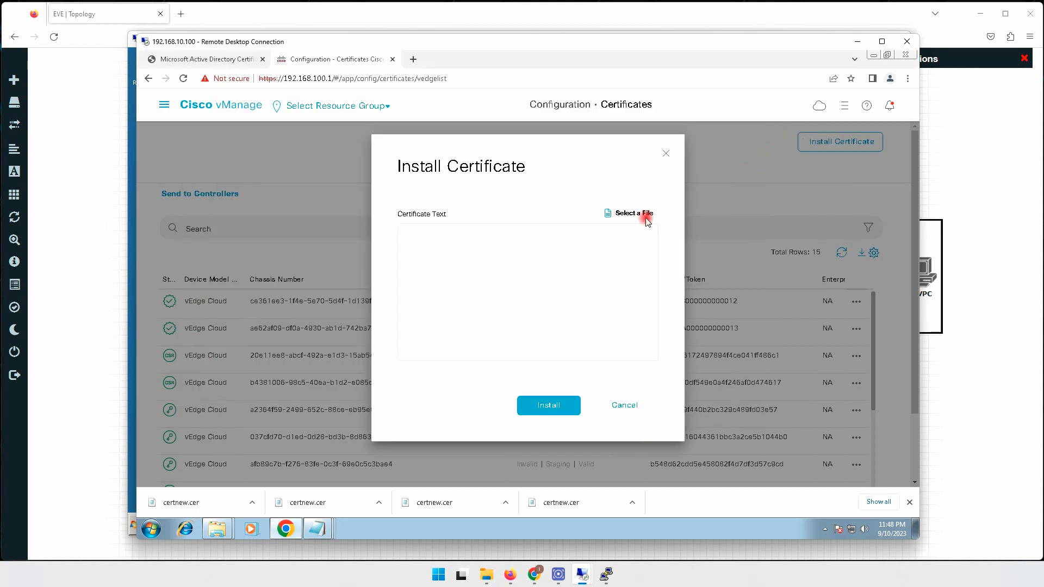
right_click(571, 249)
click(600, 310)
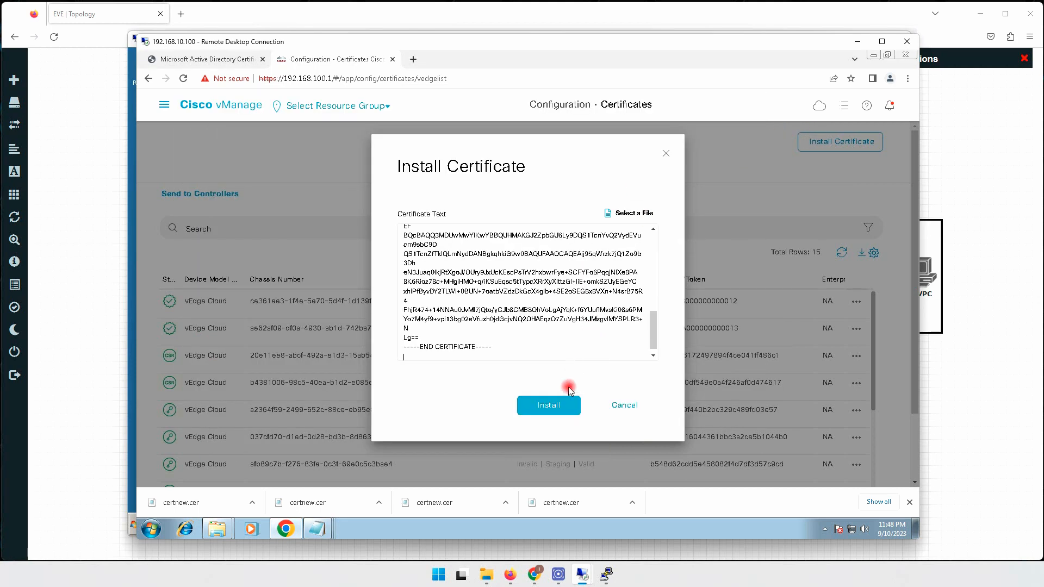
click(552, 405)
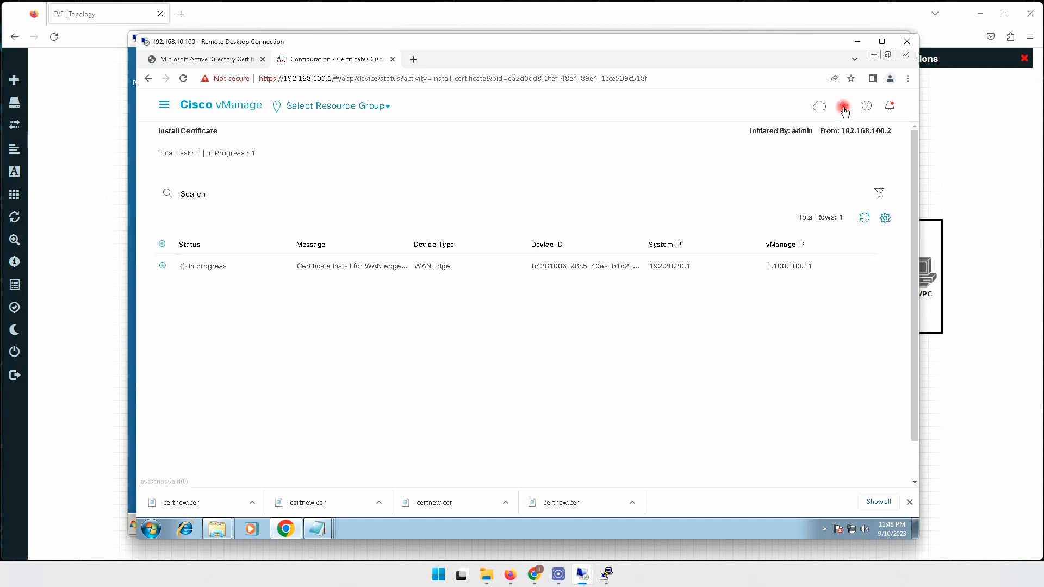
Check the Completed and Active task tabs to confirm the 192.30.30.1 install reports Success.
click(843, 107)
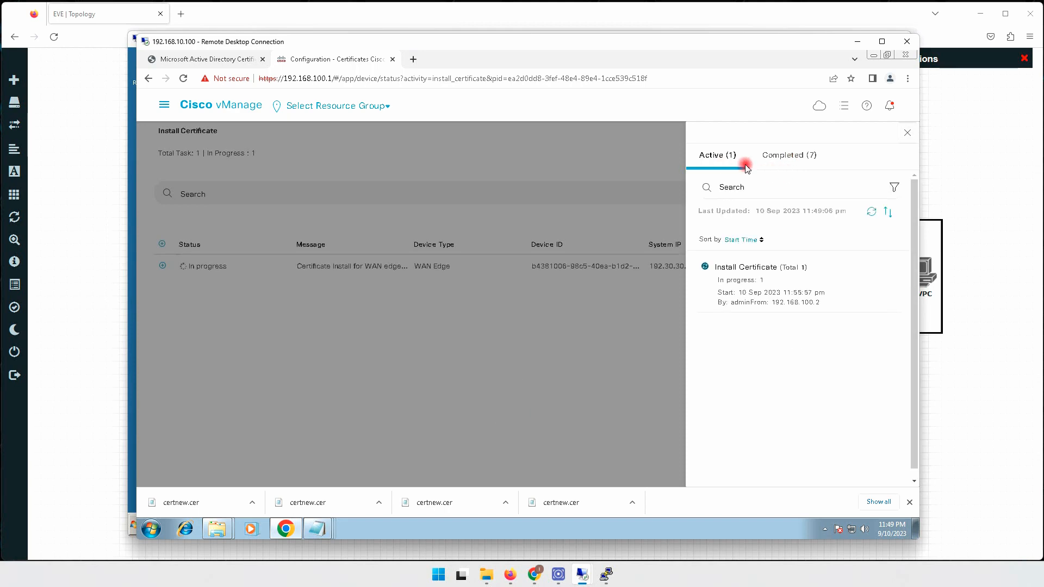
click(789, 157)
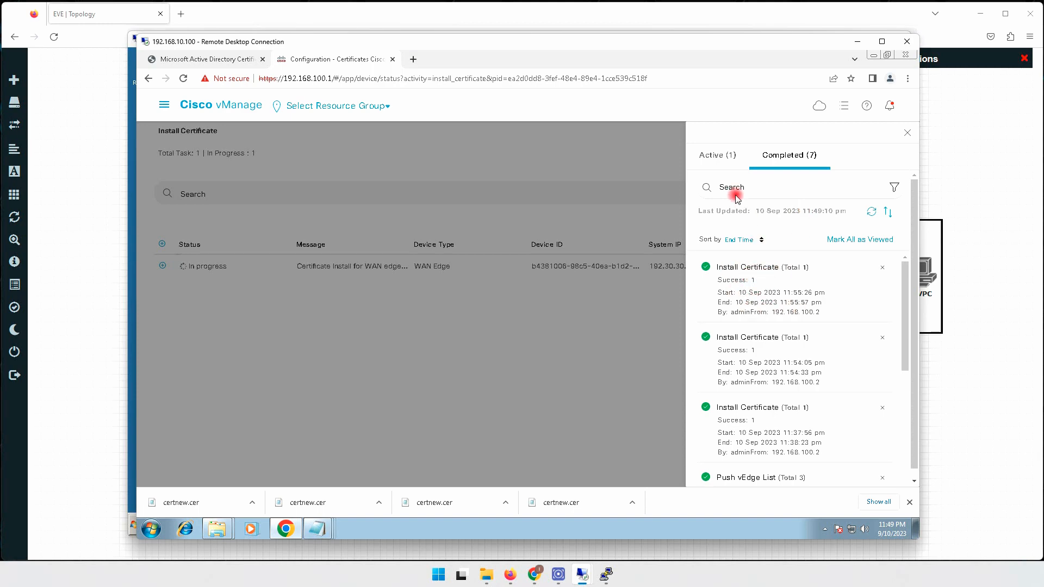
click(725, 158)
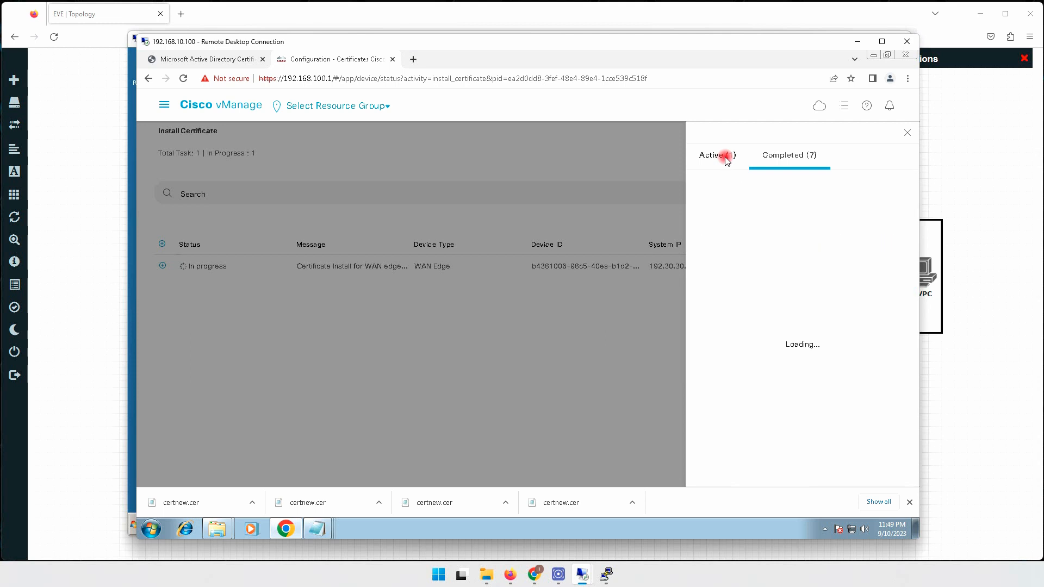
click(561, 351)
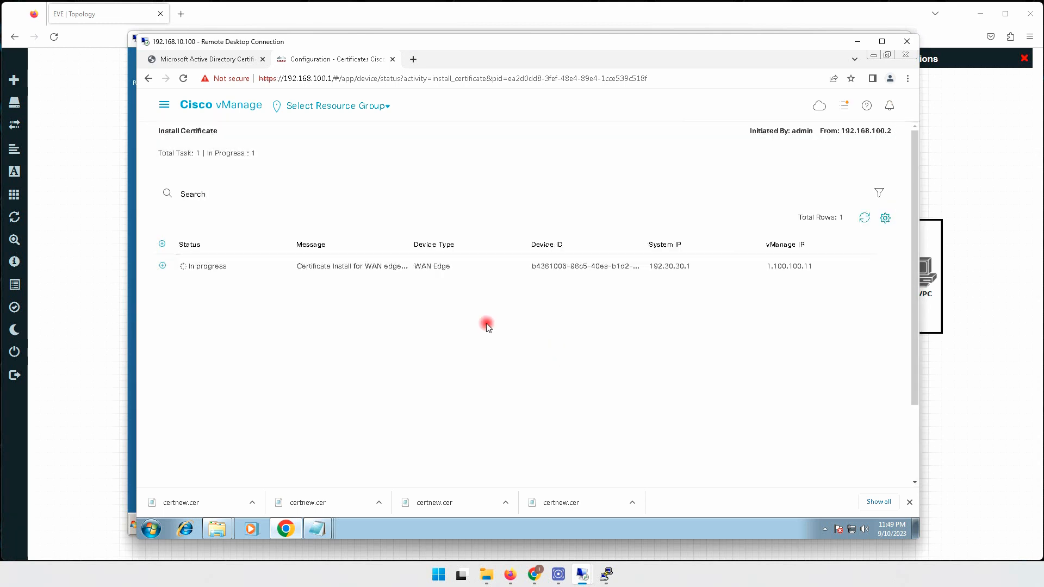
click(166, 106)
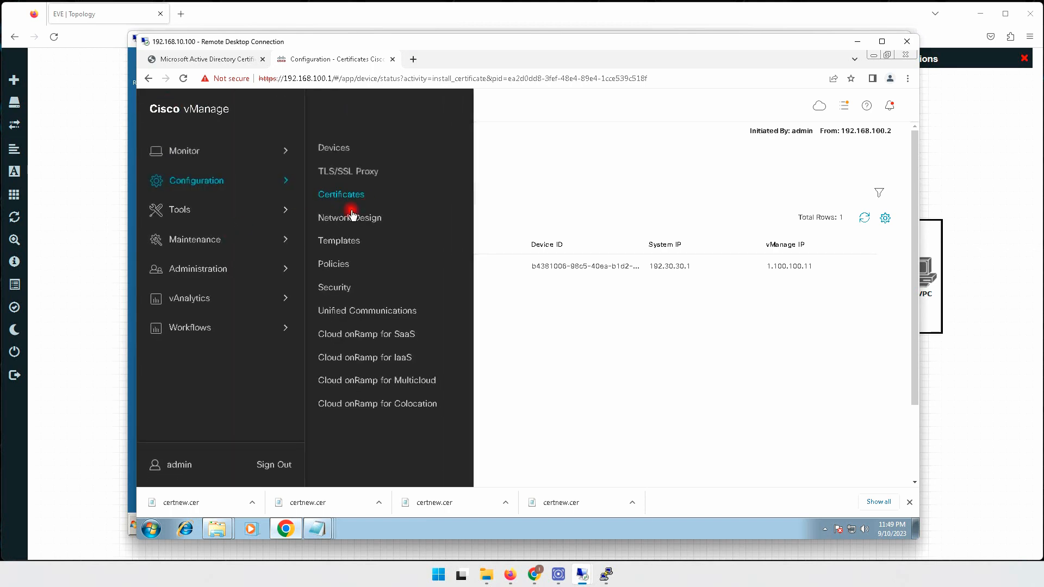
Review the certificate list, then sort the WAN Edge device list by Device Model and State.
click(358, 195)
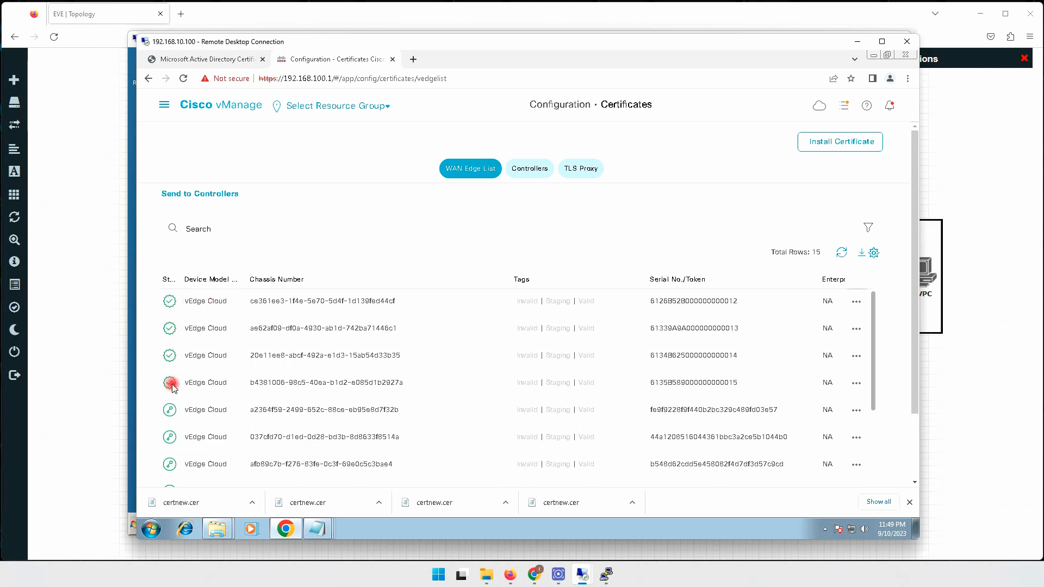
click(165, 107)
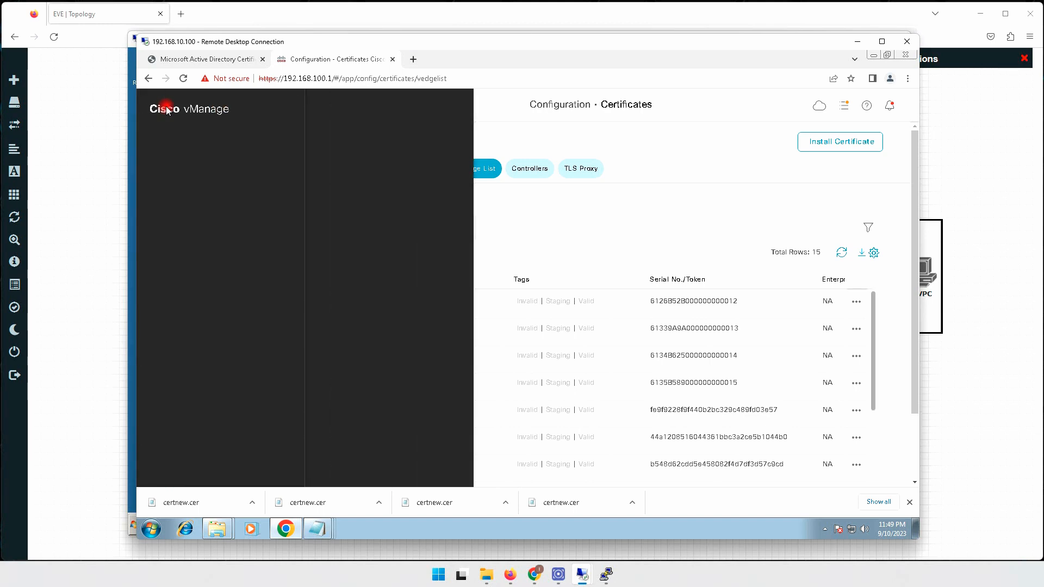
click(338, 151)
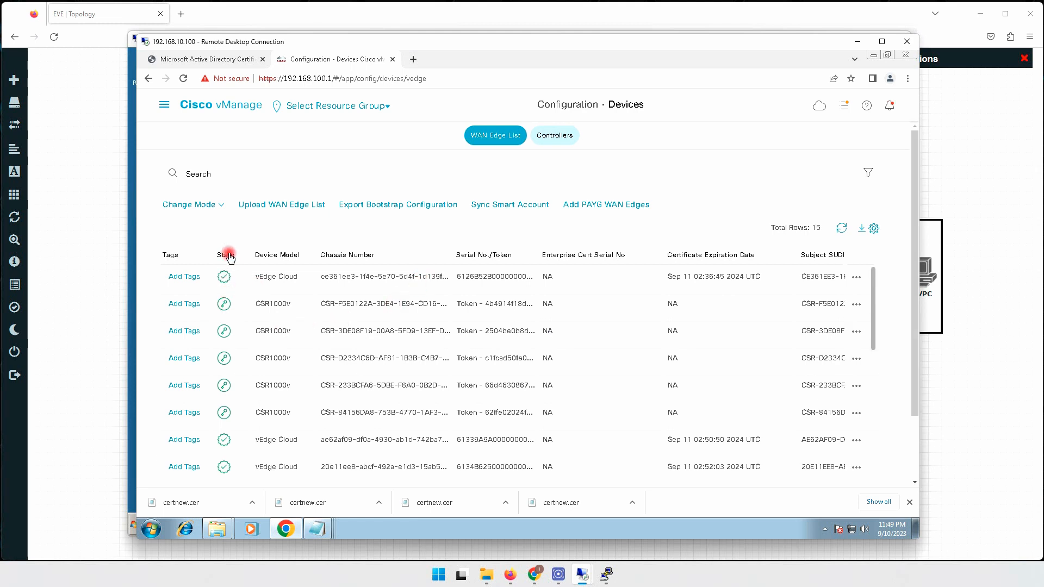
click(282, 256)
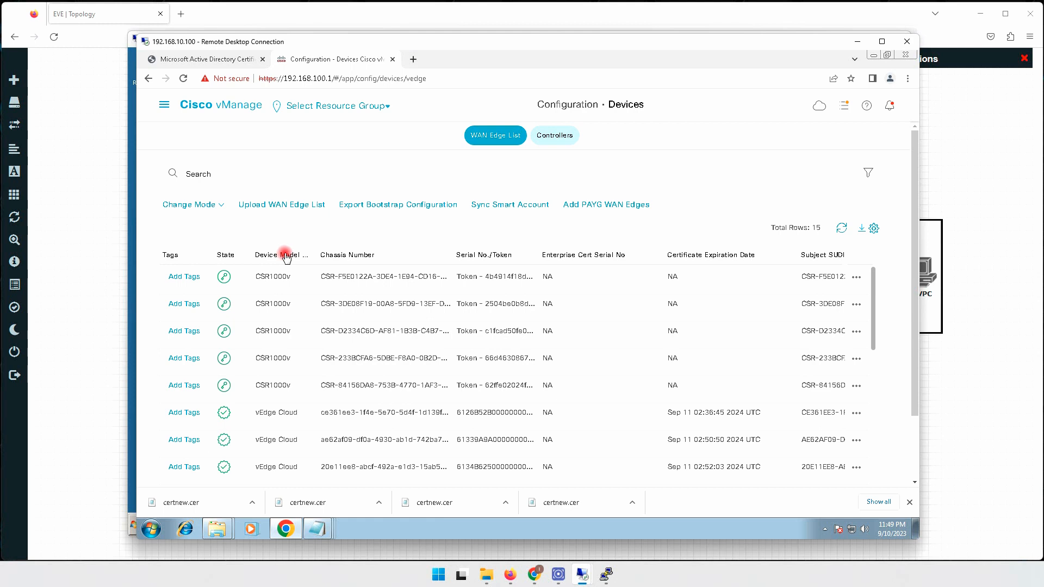
click(230, 256)
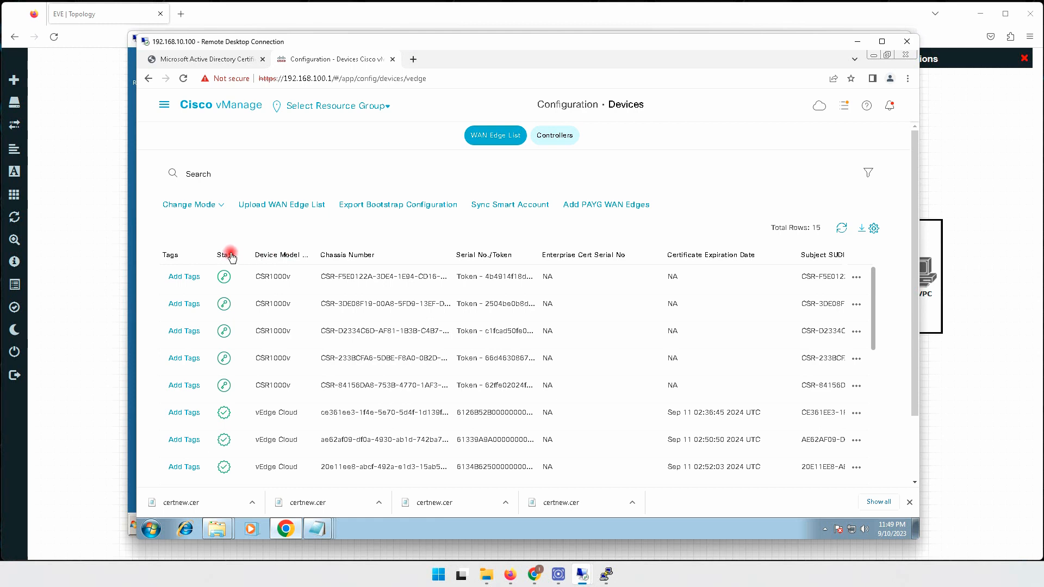
click(231, 255)
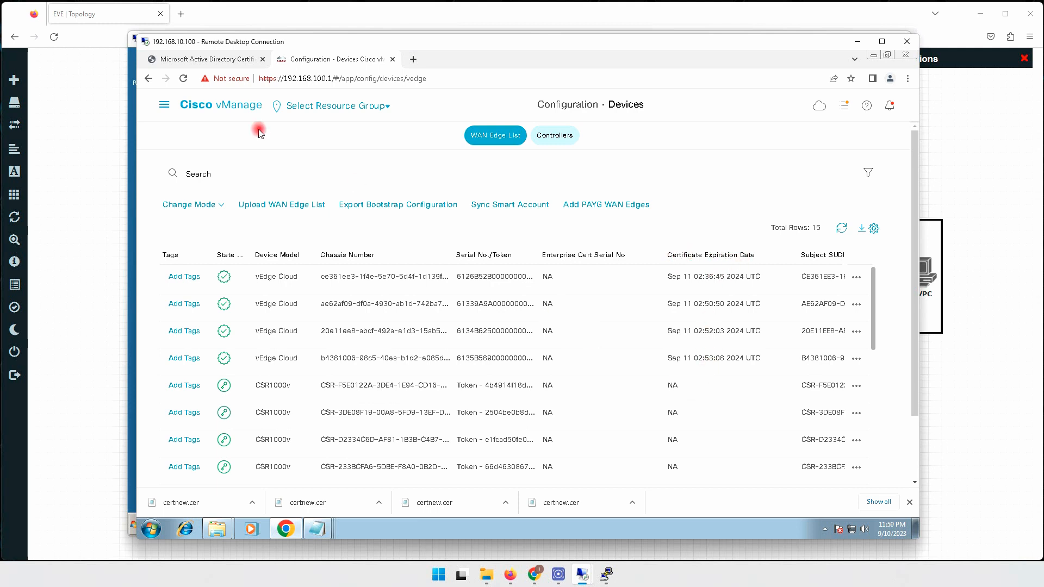
Open Monitor > Devices and scroll through the seven reachable devices.
click(164, 105)
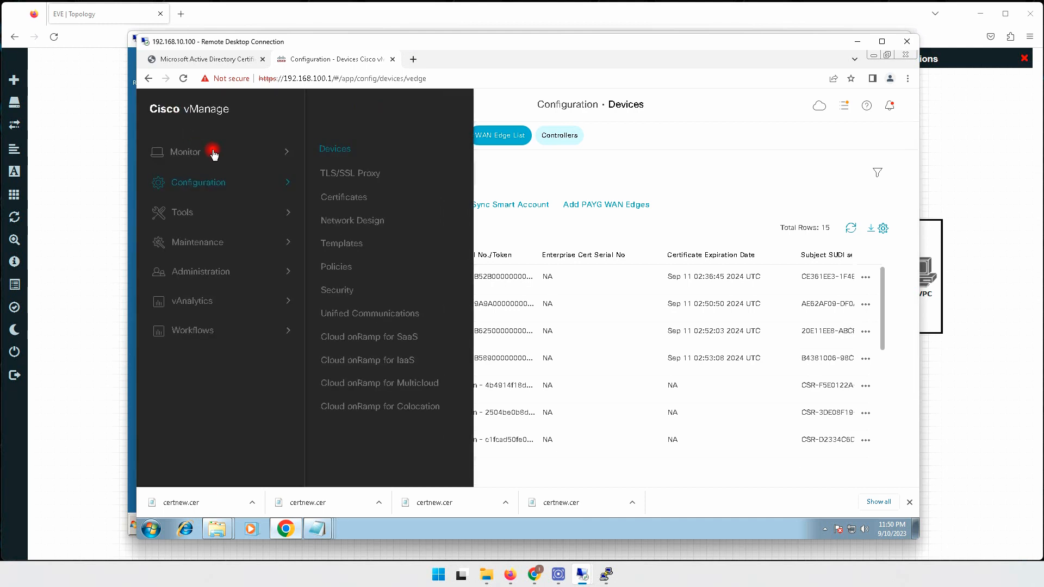
click(177, 150)
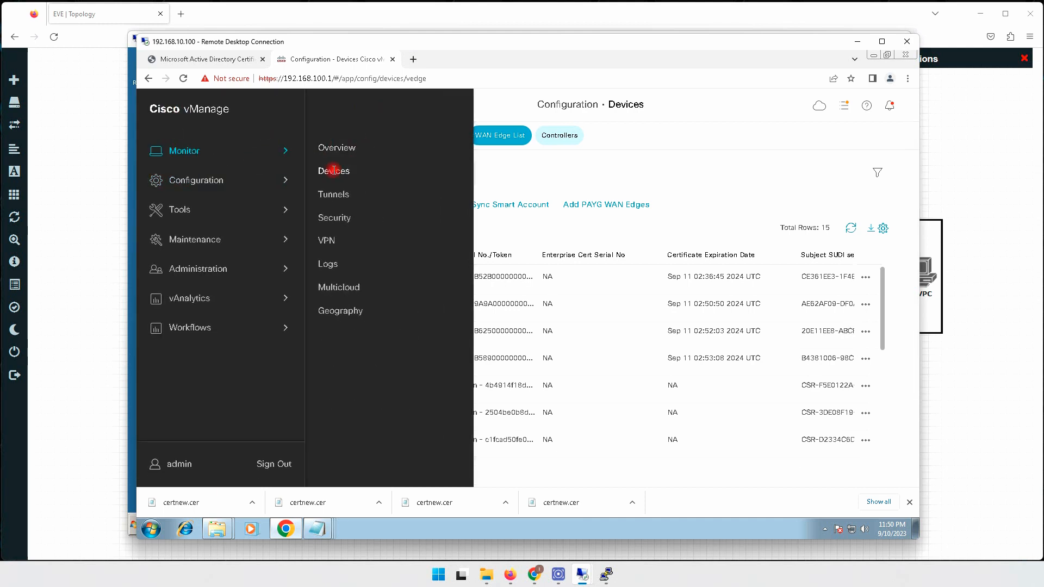
click(333, 170)
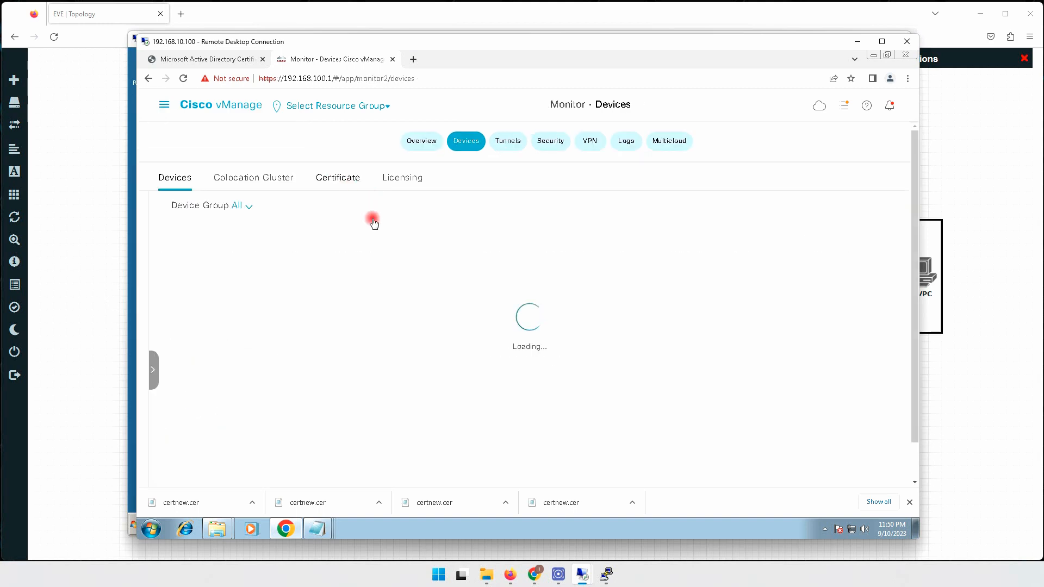
scroll(366, 368, down, 3)
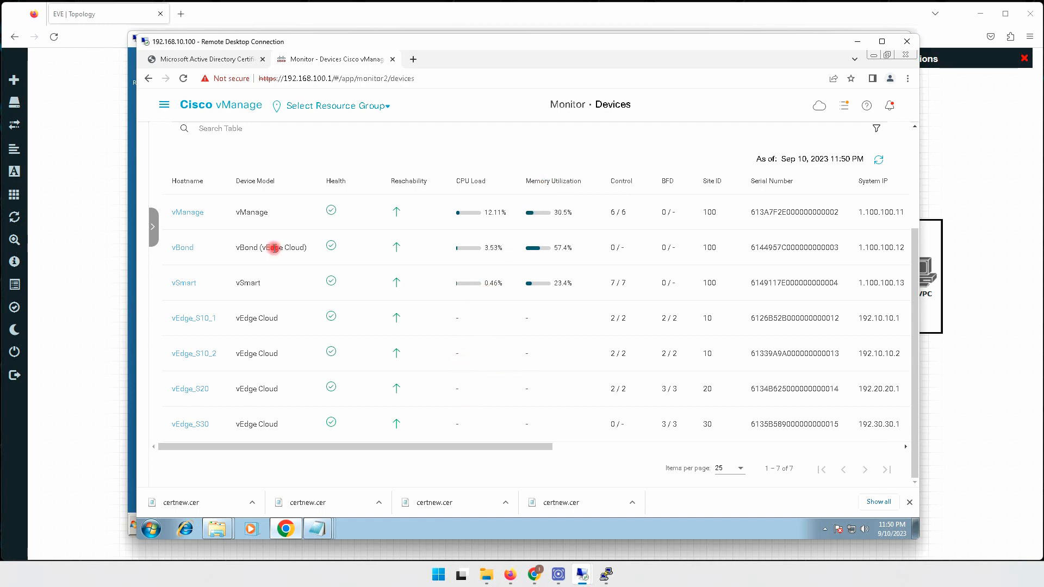
scroll(457, 174, up, 3)
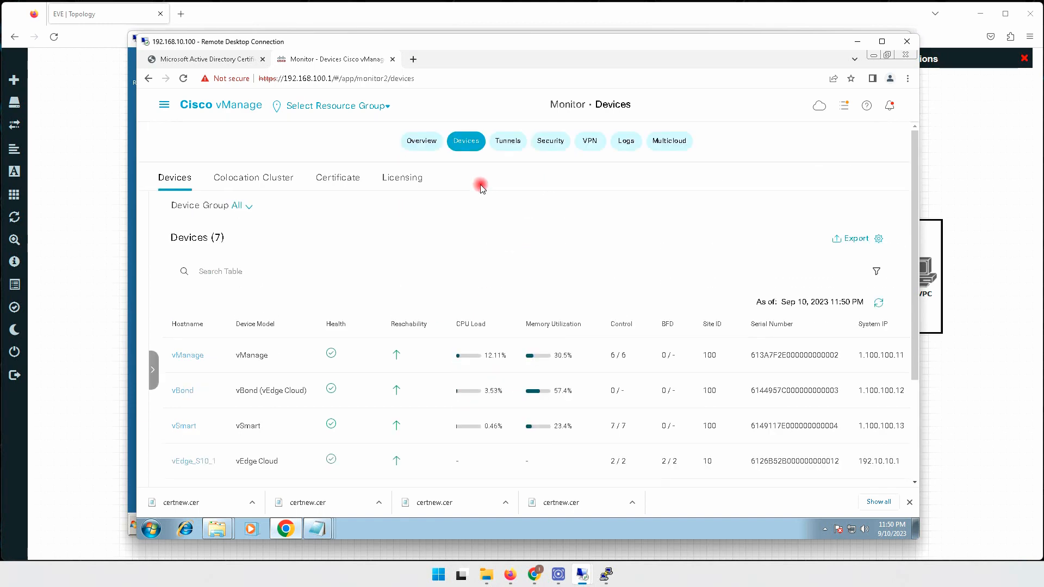
Switch to the monitoring Overview dashboard and reload it to refresh Control Status.
click(415, 139)
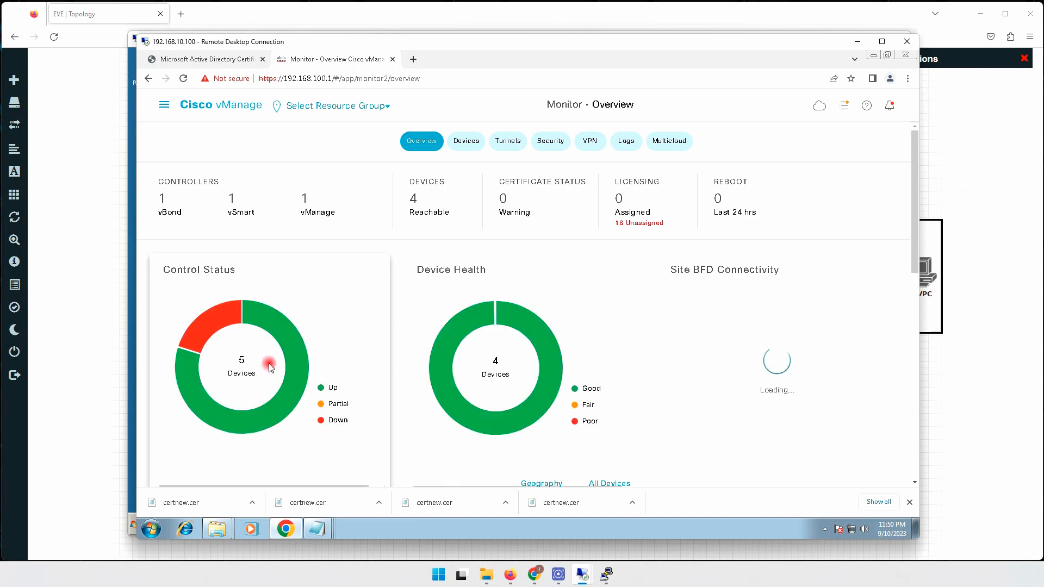
mouse_move(216, 315)
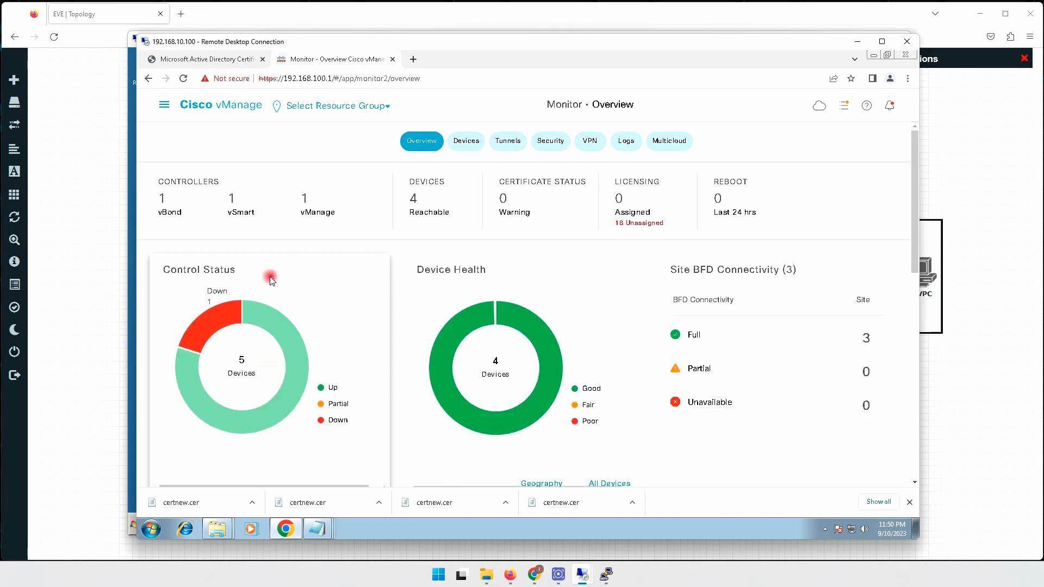
click(416, 199)
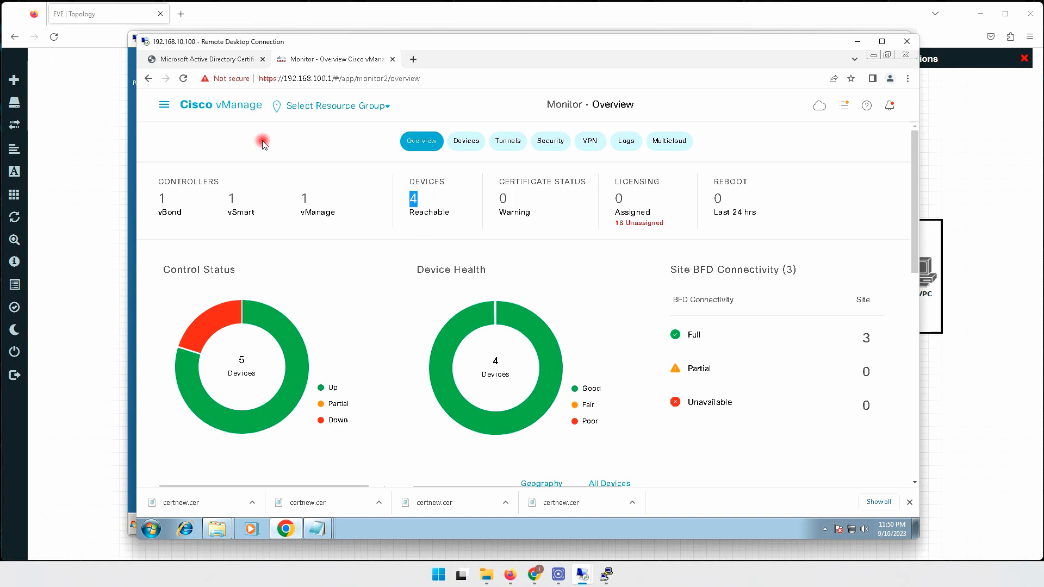
click(182, 79)
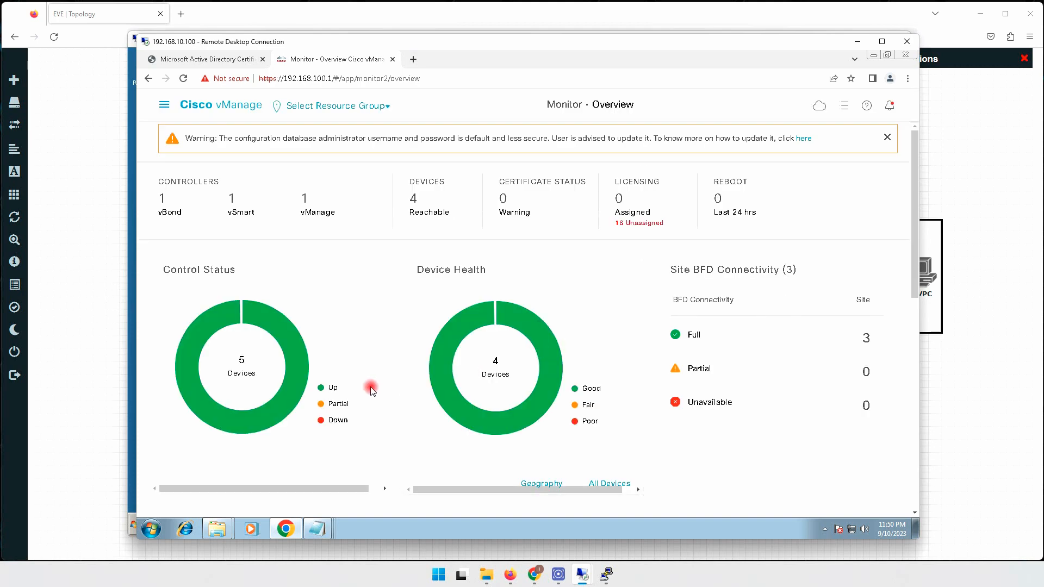
mouse_move(263, 309)
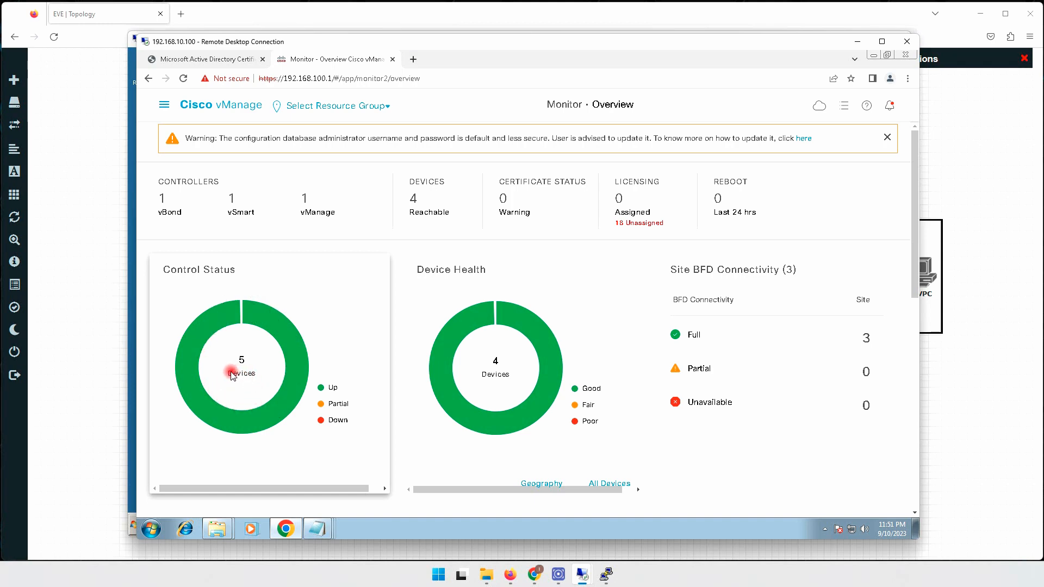
Check the EVE lab topology, then open the 18 unassigned licences under Licensing.
click(992, 351)
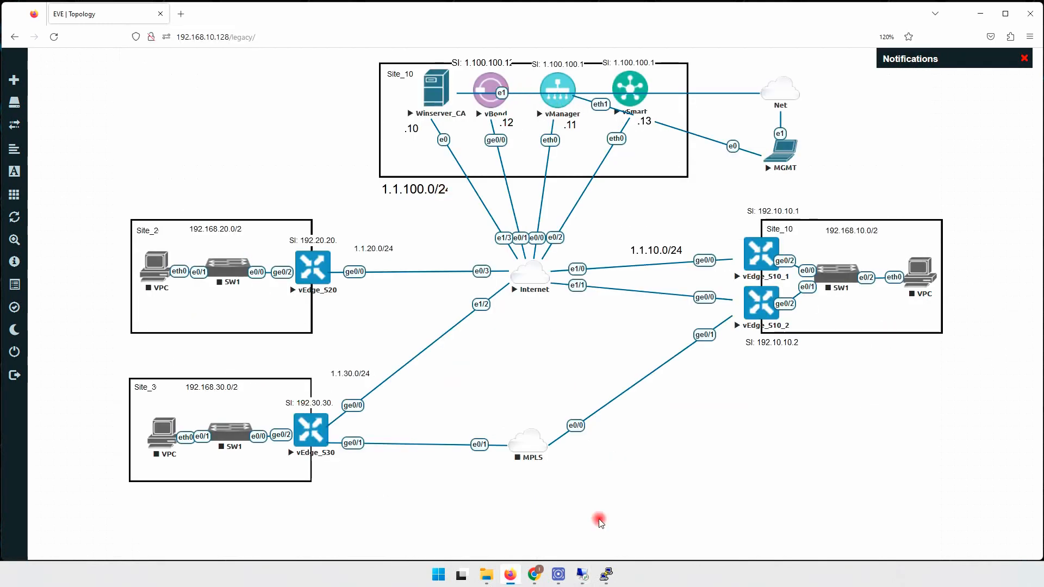
mouse_move(582, 574)
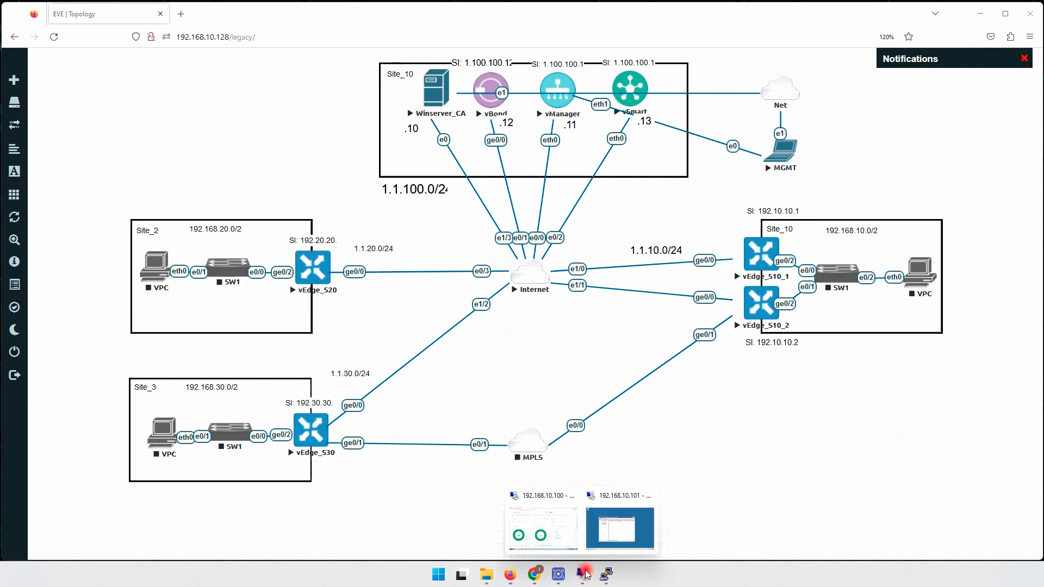
click(547, 520)
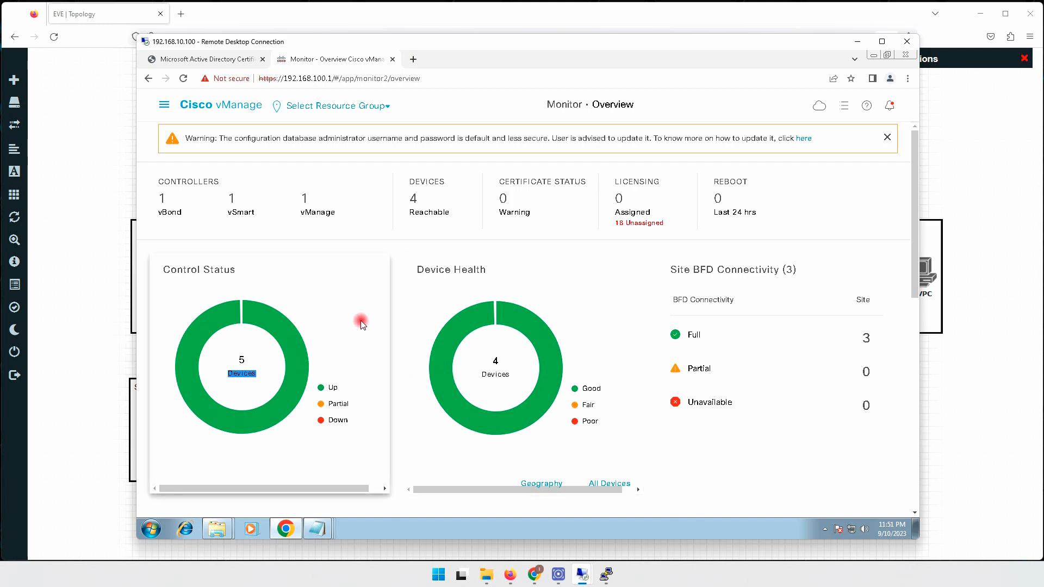
click(354, 260)
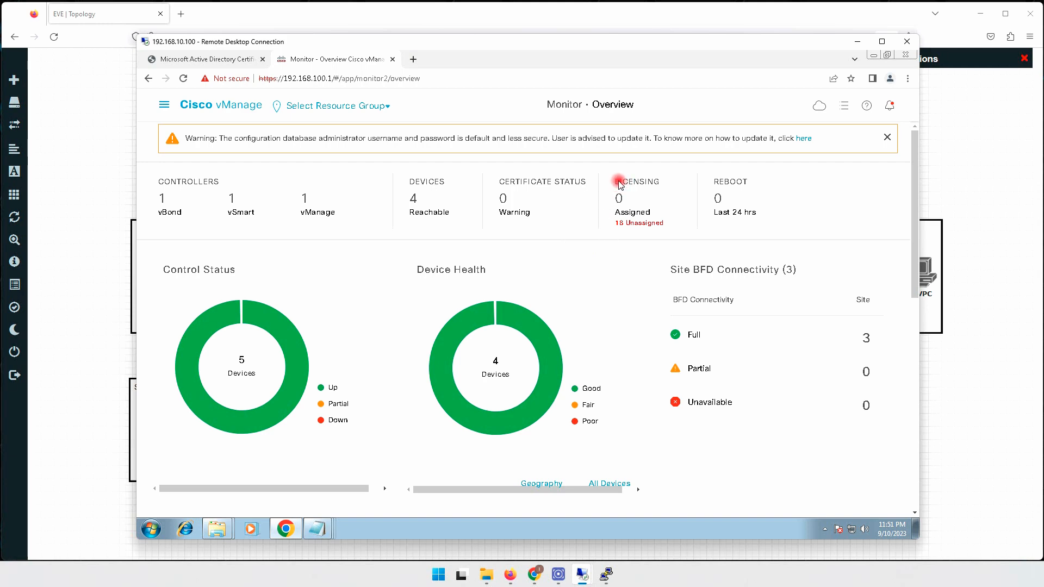
drag(619, 183, 664, 183)
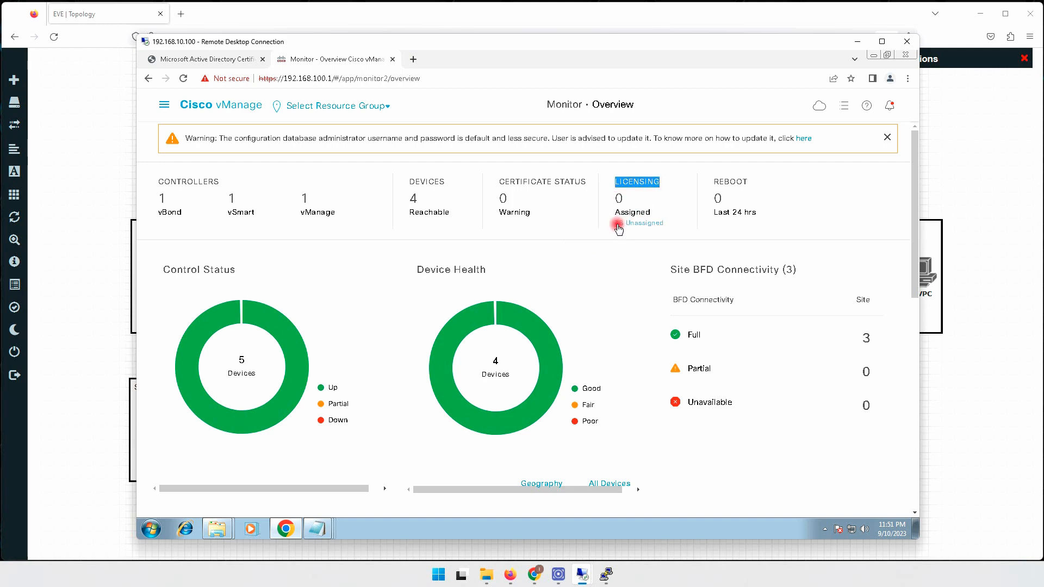
click(646, 227)
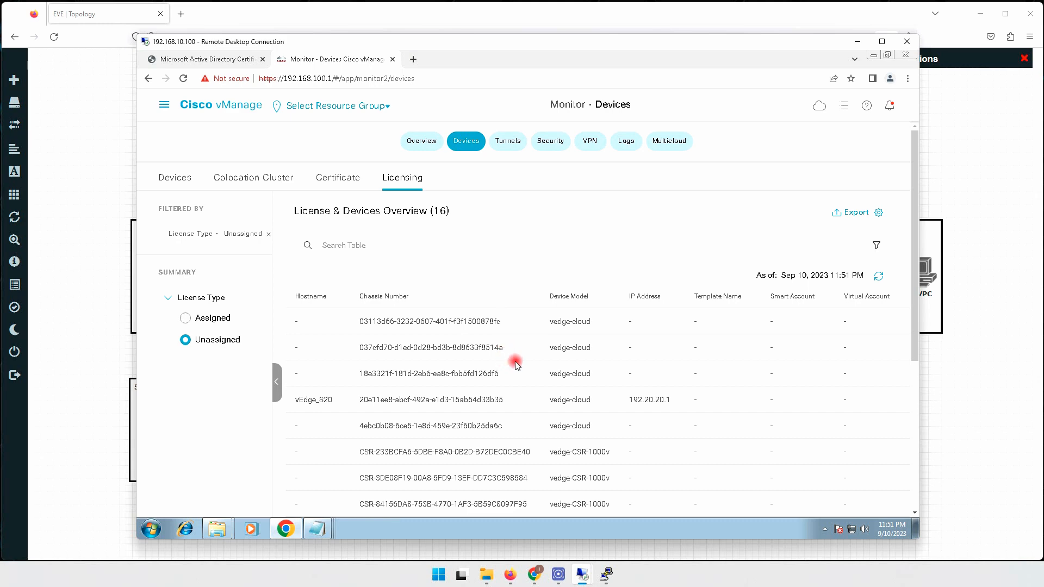
Filter the licensing list to Assigned licences, which shows 0 devices.
scroll(520, 354, down, 5)
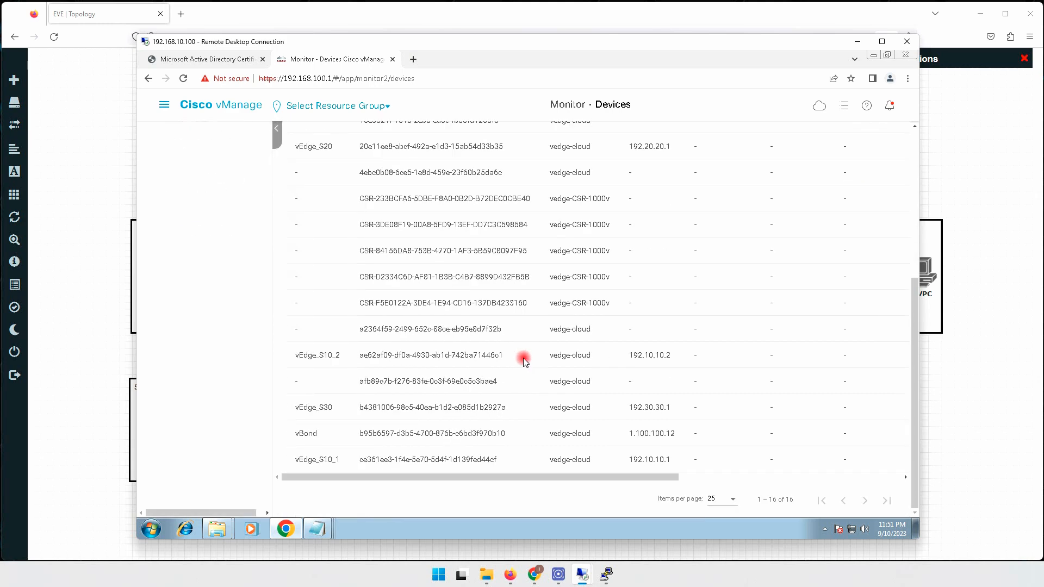
scroll(526, 361, up, 5)
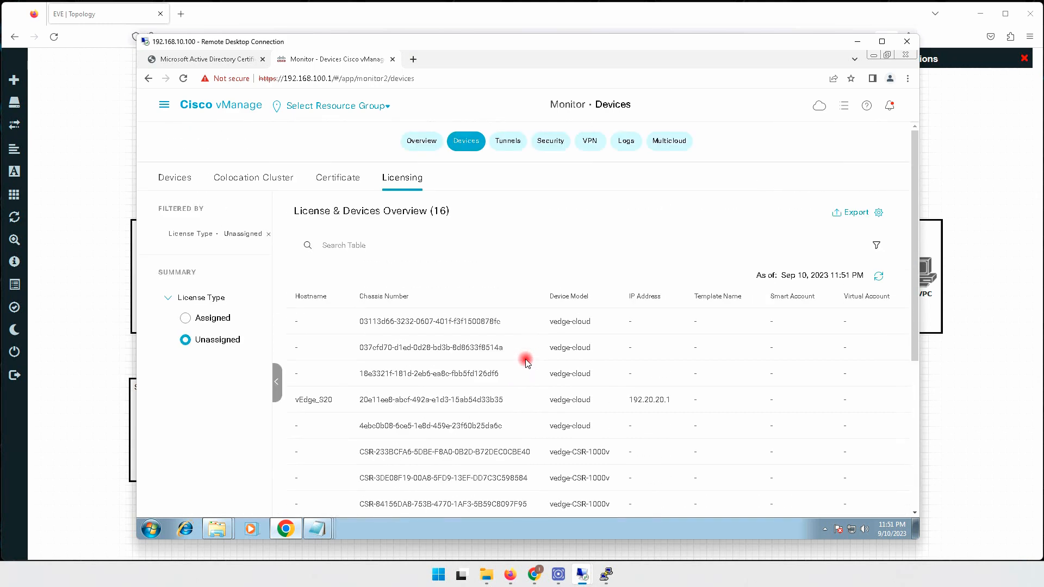
scroll(527, 362, down, 5)
scroll(527, 362, up, 5)
click(186, 318)
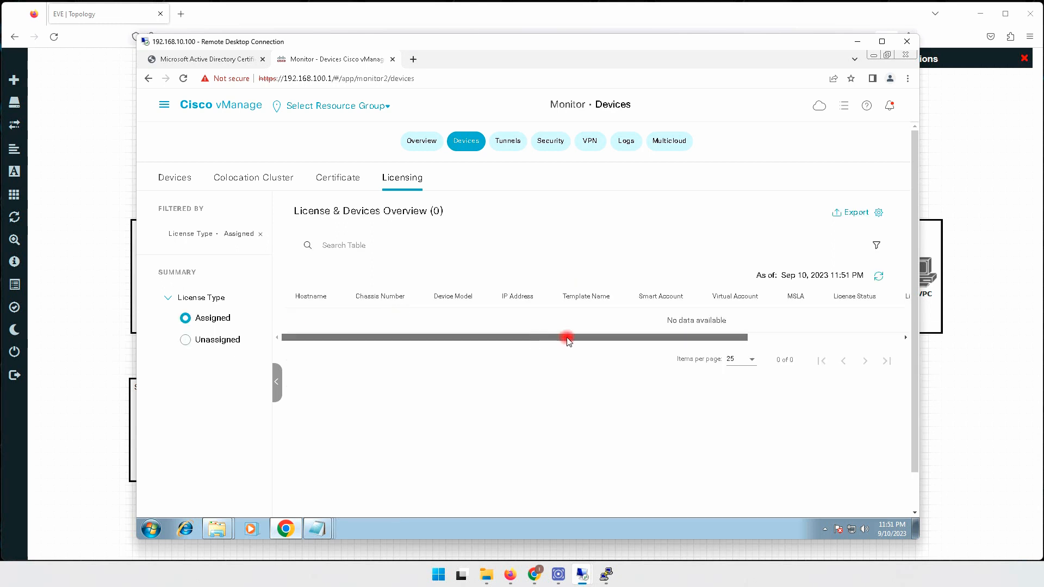
drag(566, 337, 426, 342)
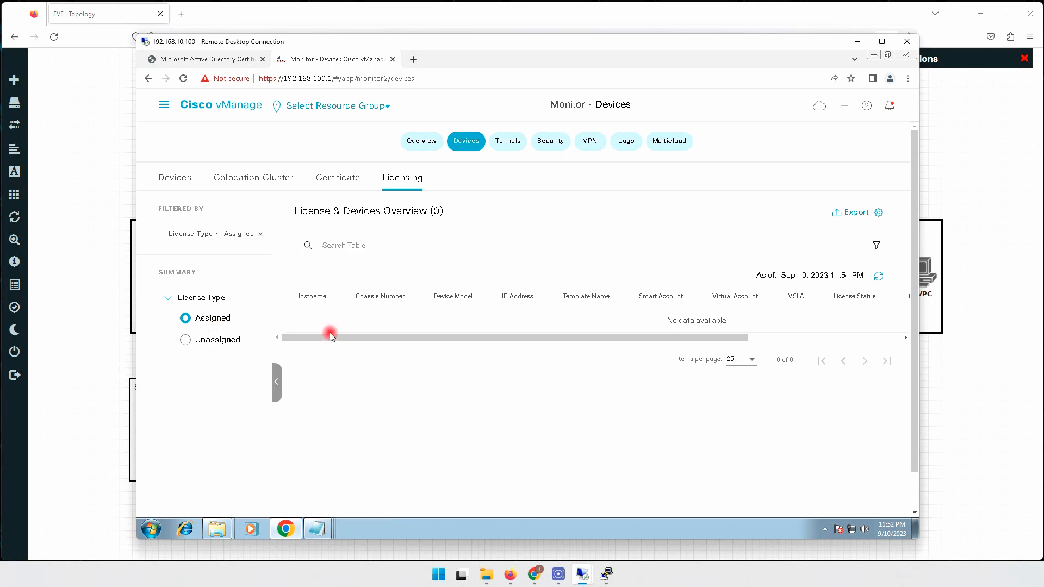
Check the EVE lab topology and return to the vManage session.
click(960, 407)
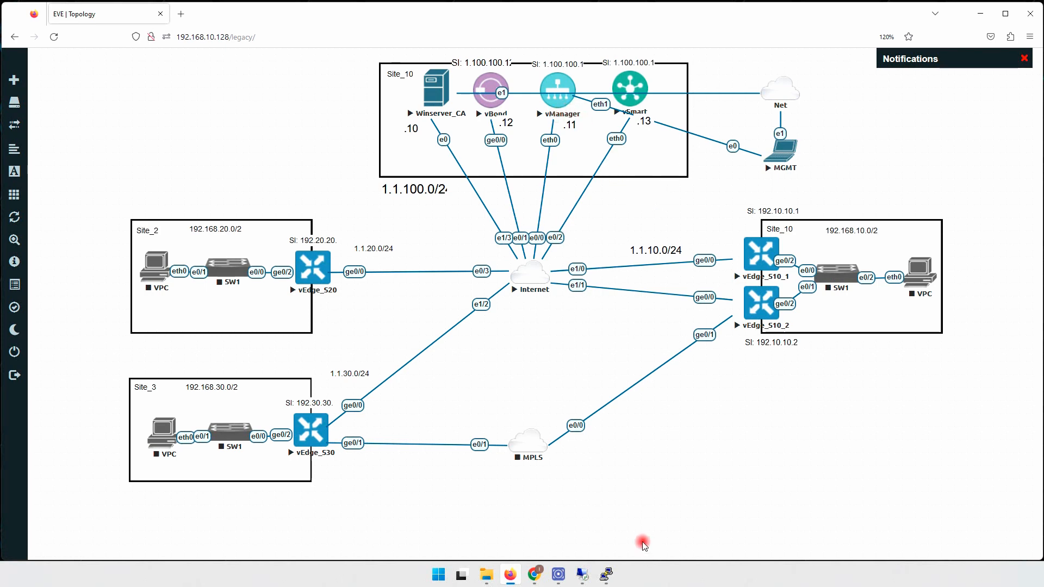
mouse_move(582, 574)
click(544, 530)
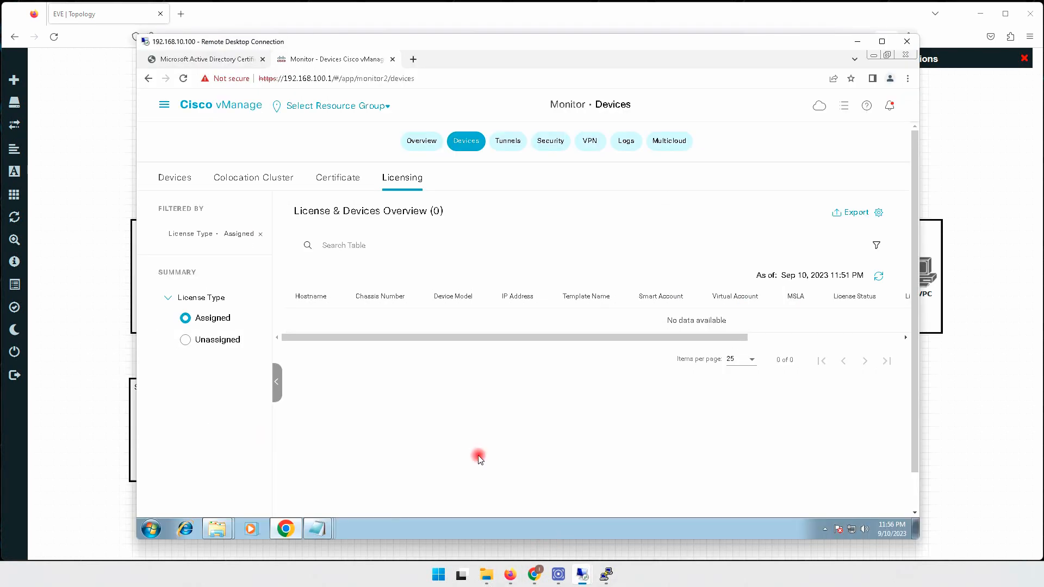
Confirm no device or feature templates exist under Configuration > Templates, then minimize the RDP session.
click(168, 108)
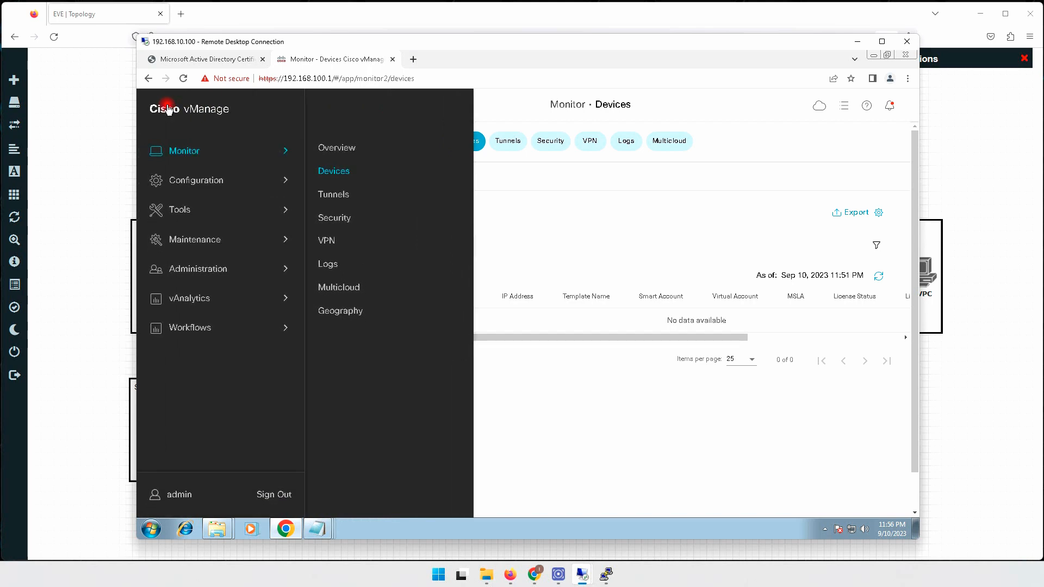
click(205, 181)
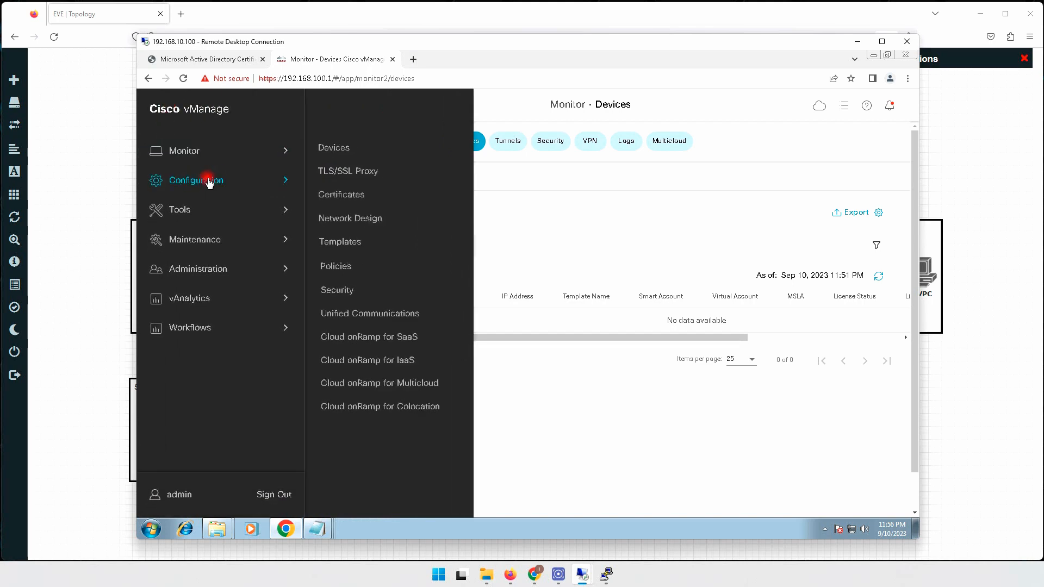
click(347, 243)
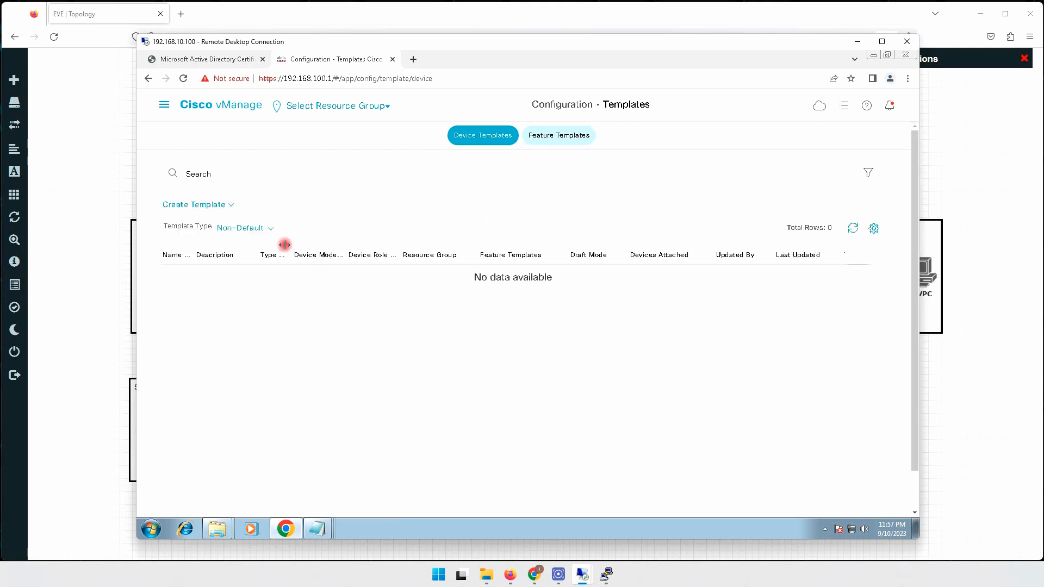
click(231, 205)
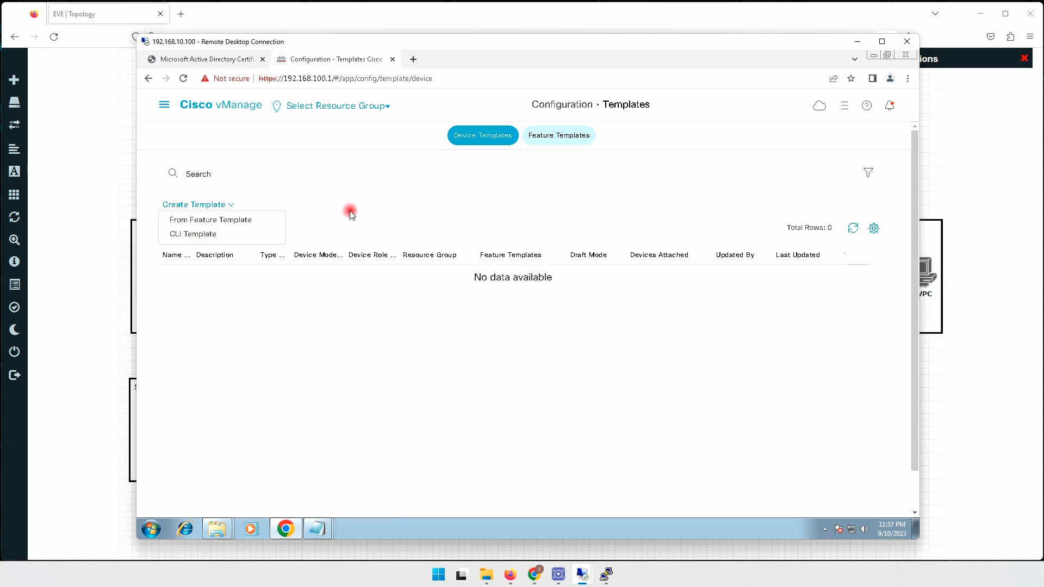
click(555, 142)
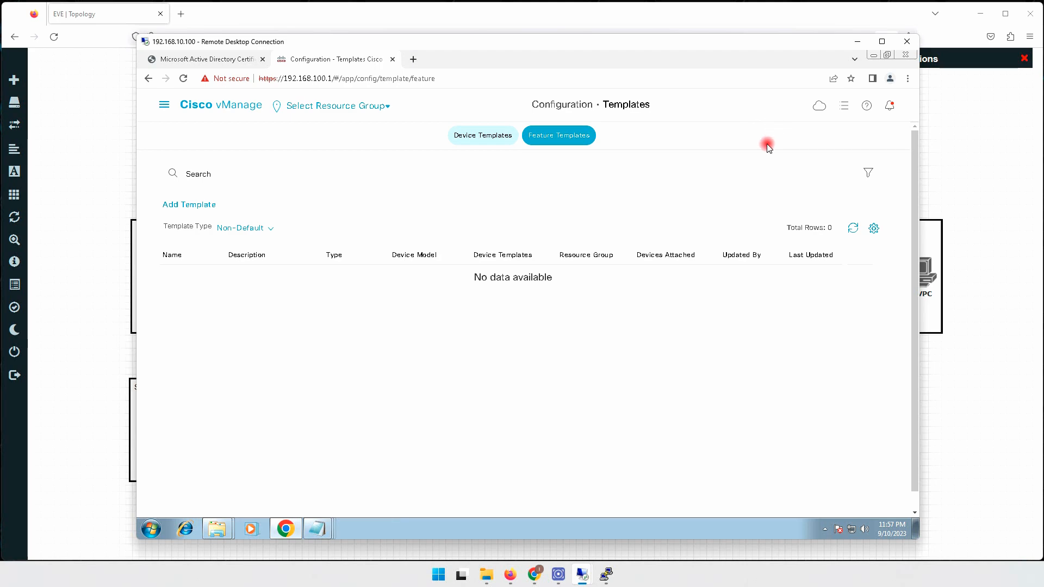
click(857, 42)
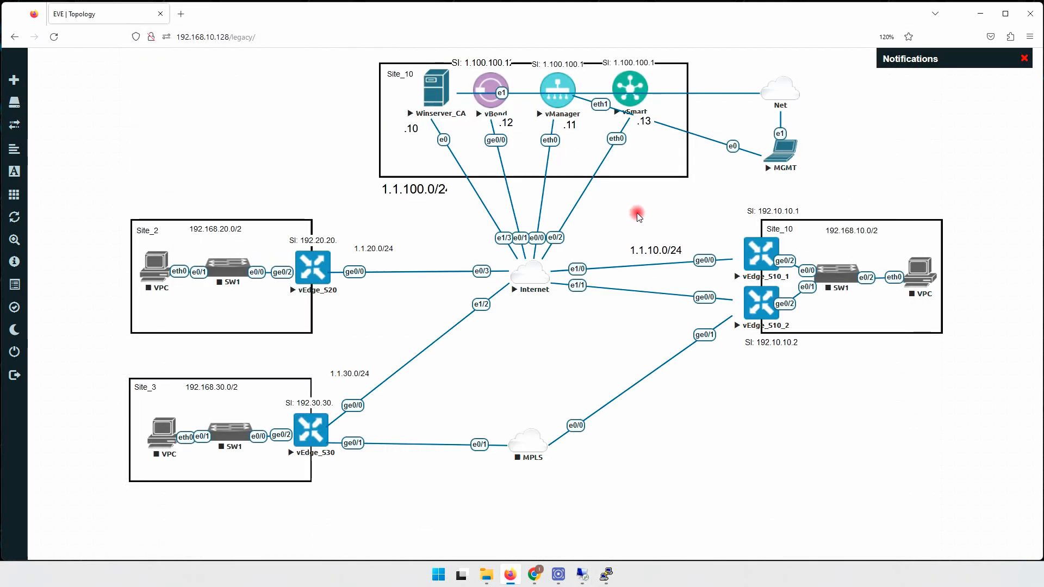